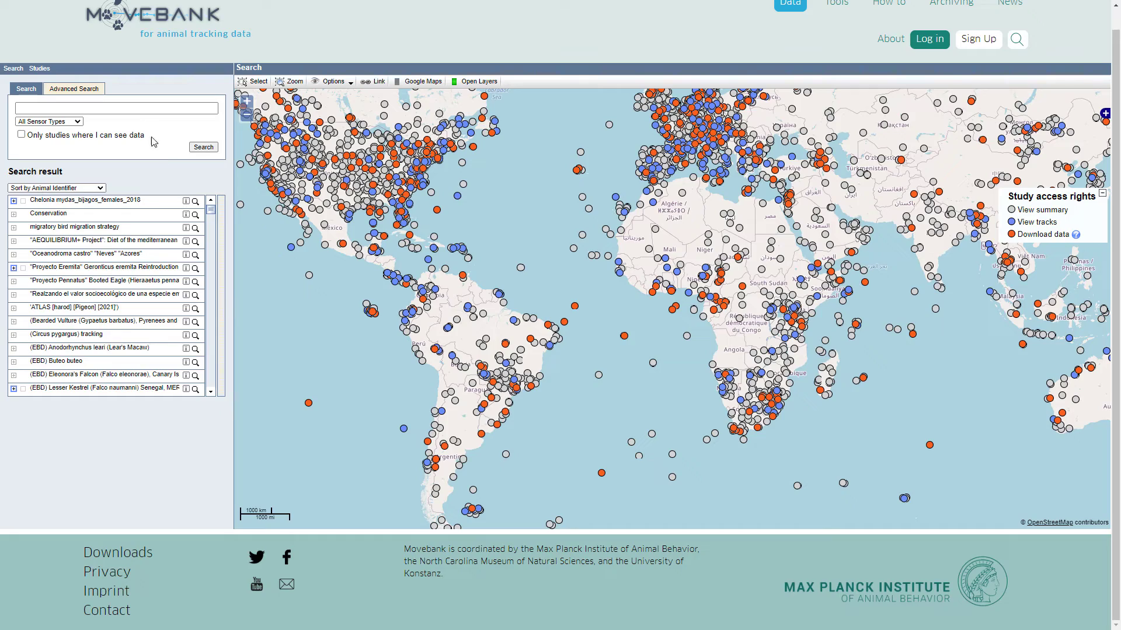
- Search Movebank for 'blue whales' tracking studies
click(138, 108)
text(blue wha)
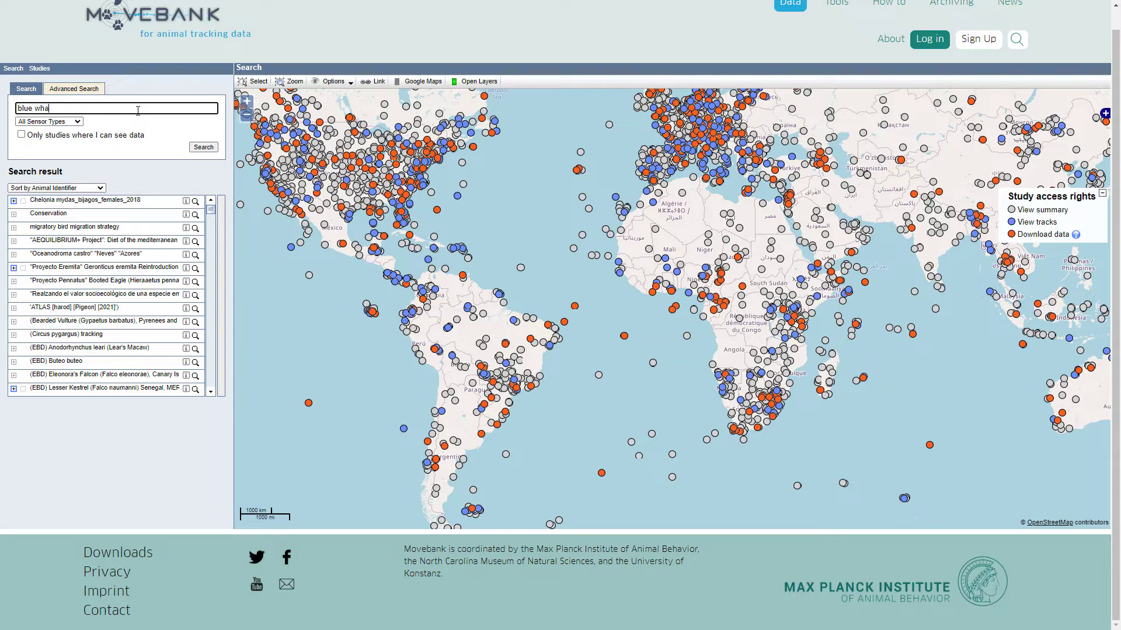
text(les)
key(Return)
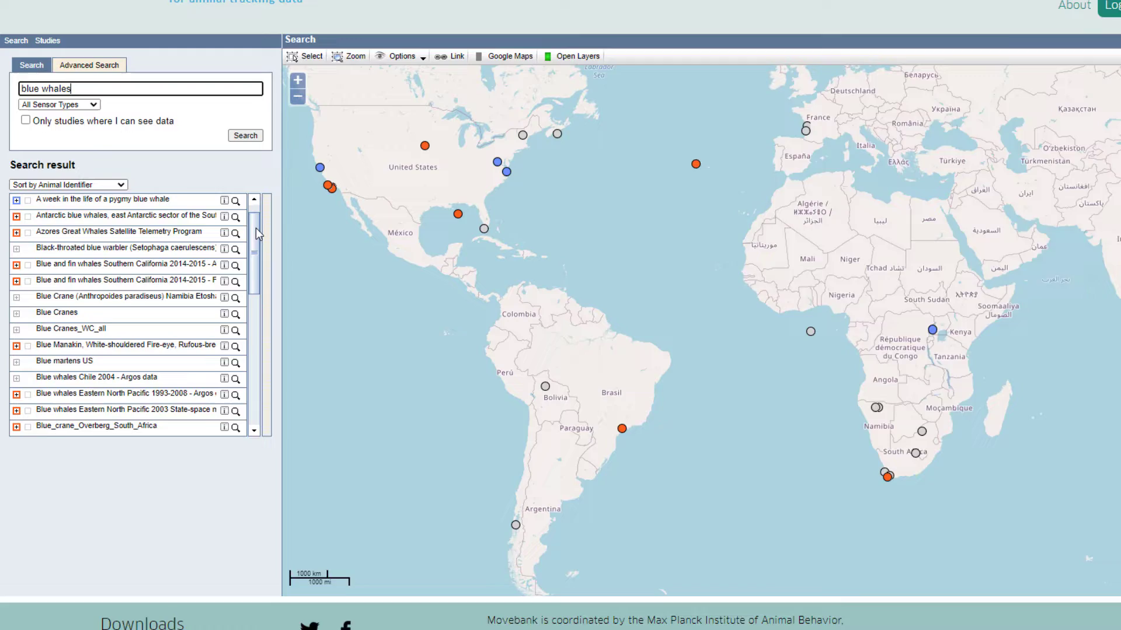
- Check the Blue whales Eastern North Pacific 1993-2008 study and zoom to its tracks off California
scroll(187, 298, down, 2)
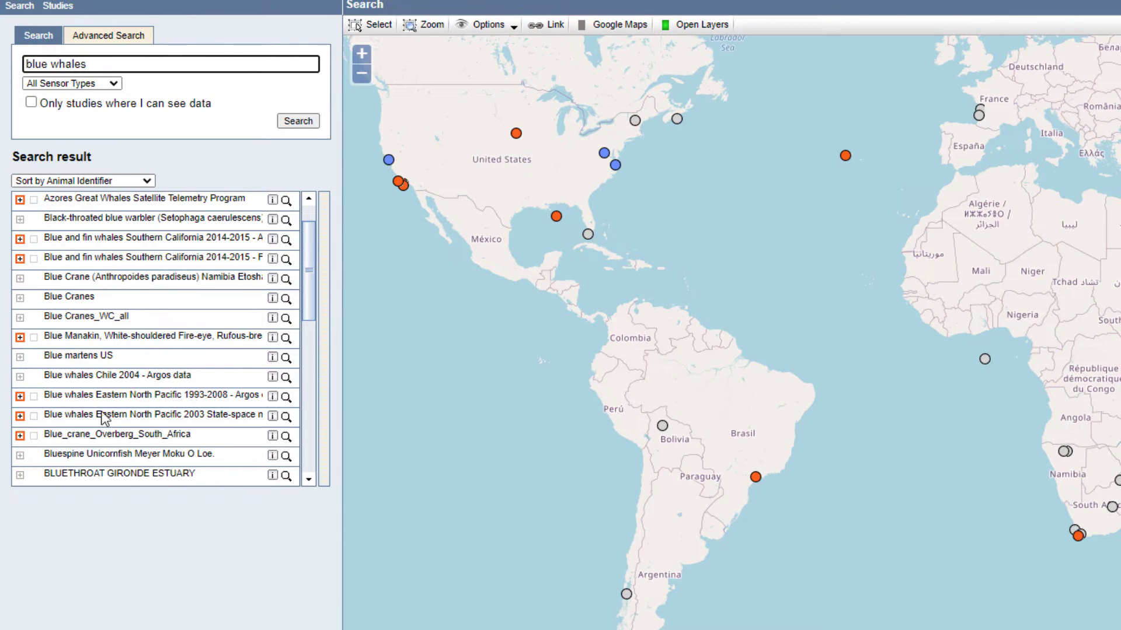
click(20, 397)
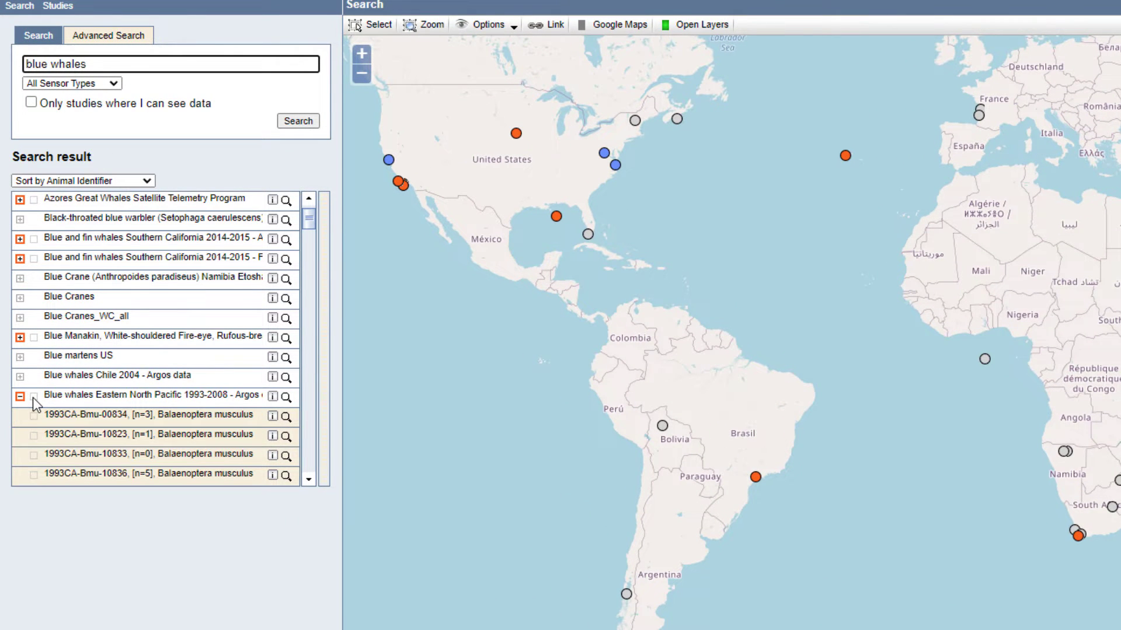
click(33, 397)
drag(455, 367, 889, 504)
scroll(762, 374, up, 1)
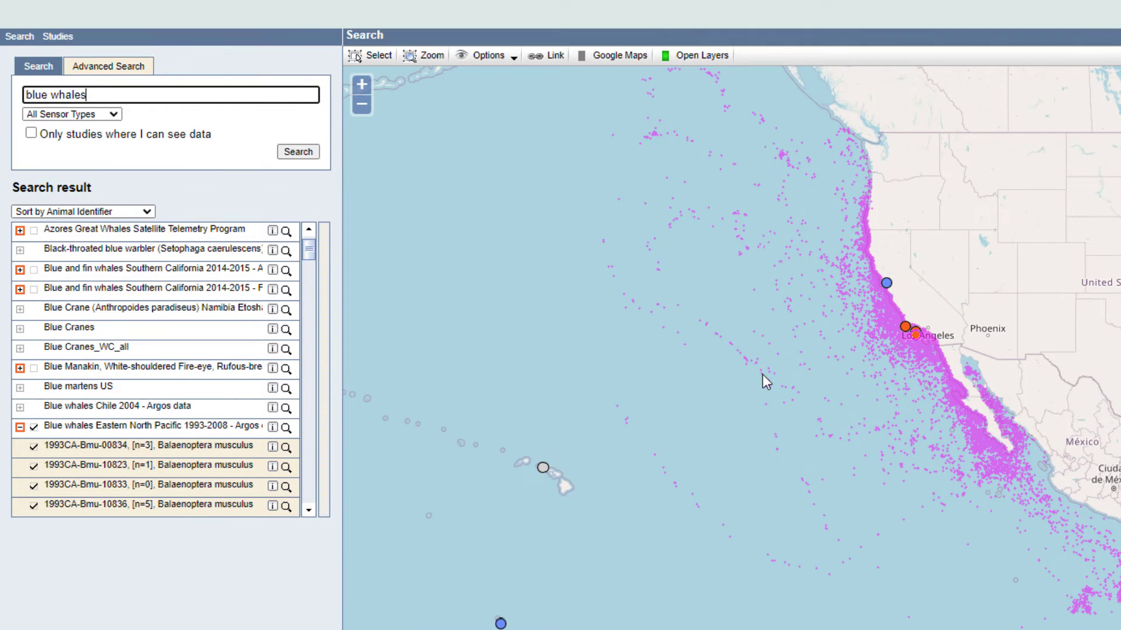
- Accept the CC BY terms and download the study's search result as an ESRI shapefile
click(273, 429)
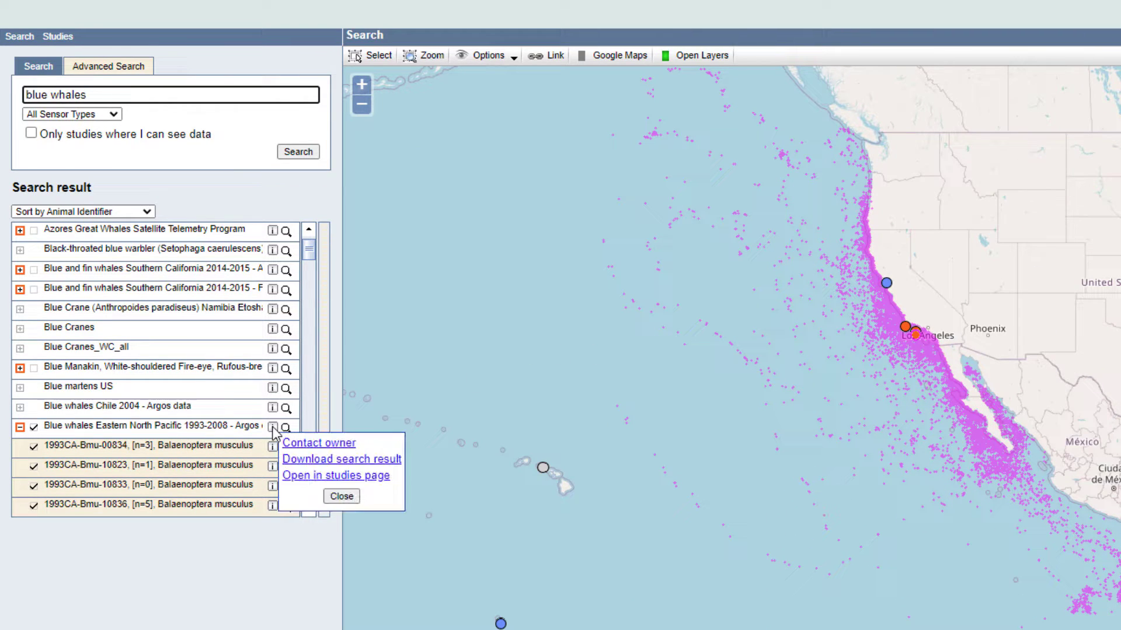
click(345, 460)
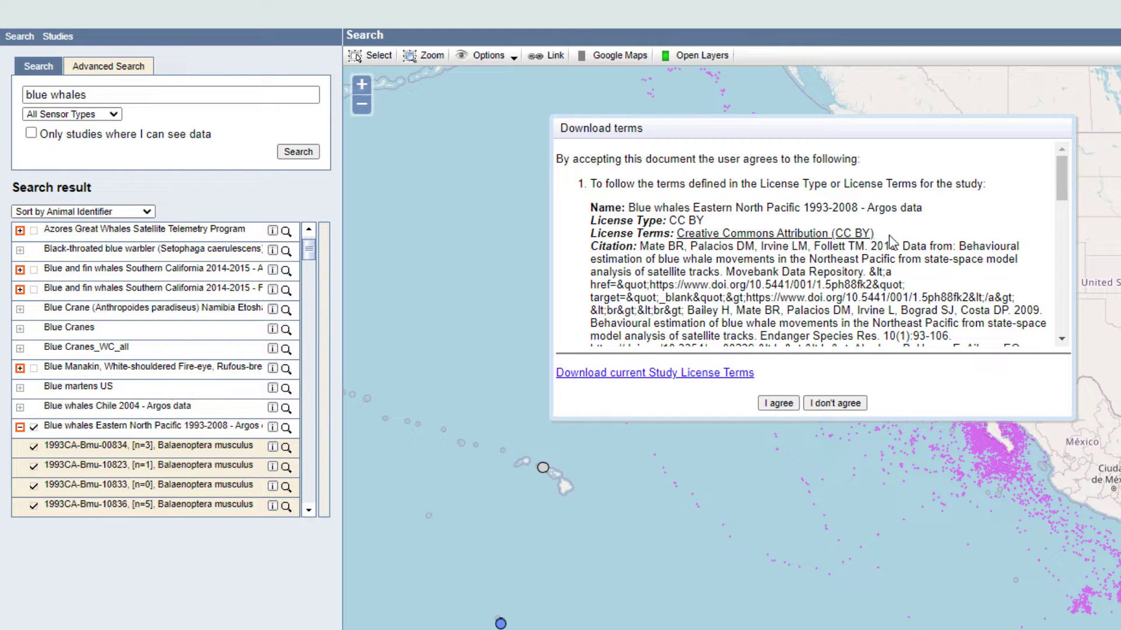
drag(876, 234, 677, 234)
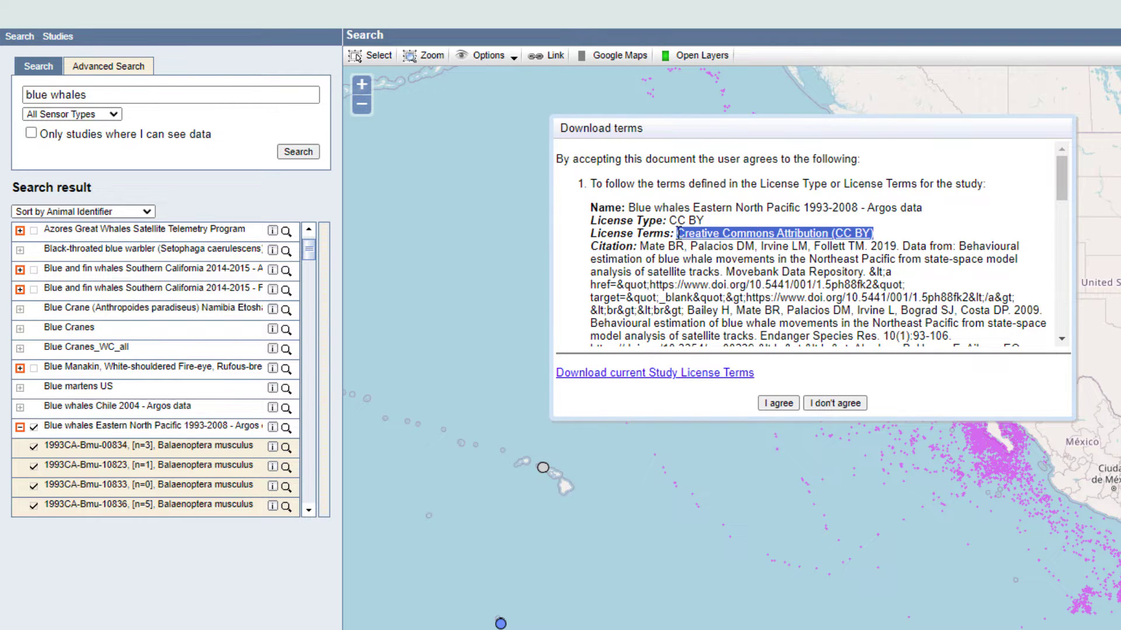
click(775, 404)
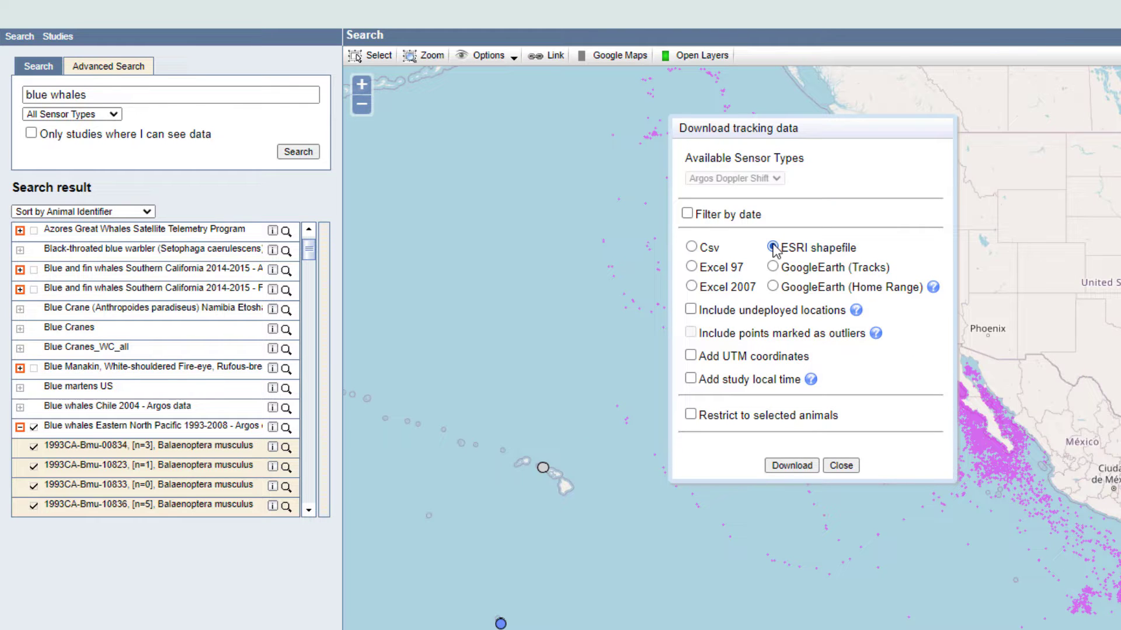
click(792, 465)
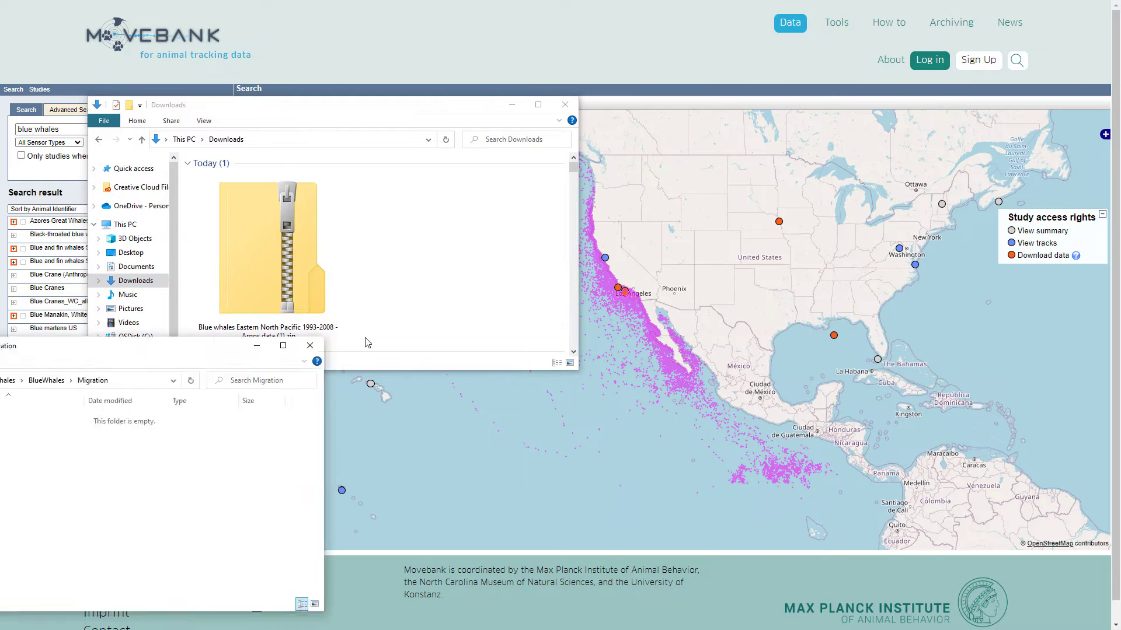
- Extract all twelve lines and points shapefile files from the zip into the Migration folder
drag(433, 341, 805, 334)
double_click(295, 271)
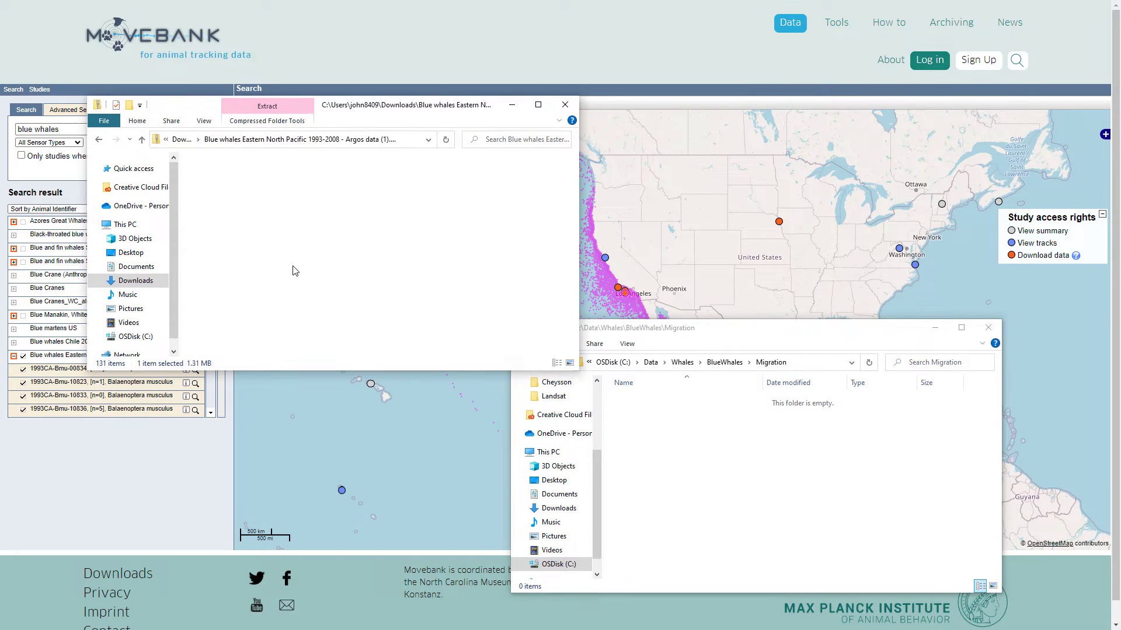
drag(272, 334, 676, 478)
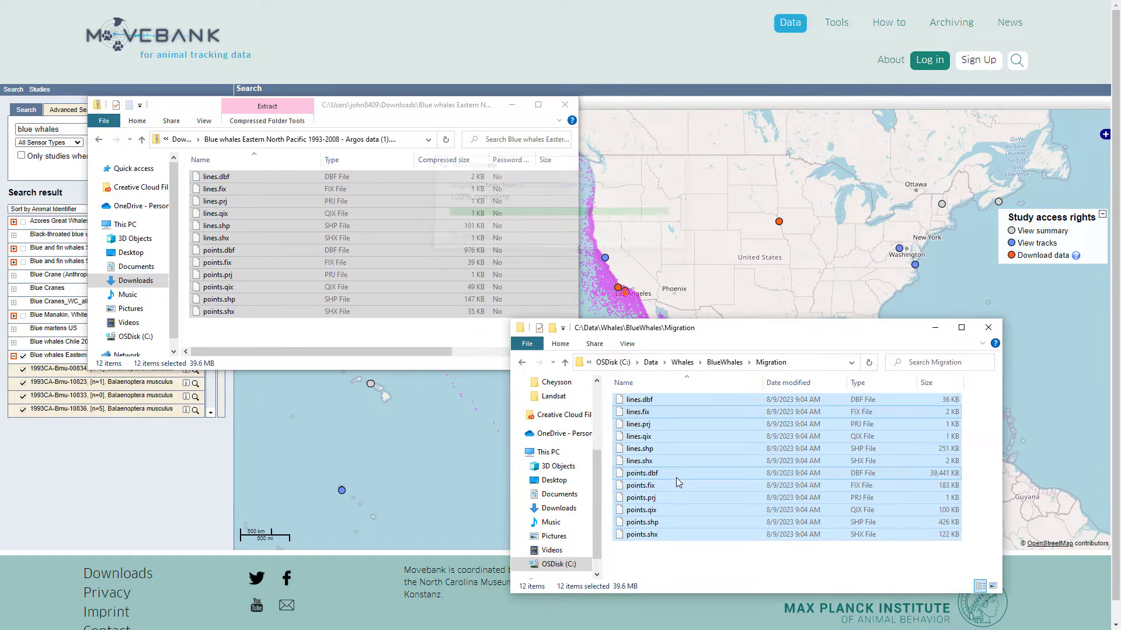
- Open the Catalog pane and try dragging the twelve Migration shapefile files into the project
click(688, 556)
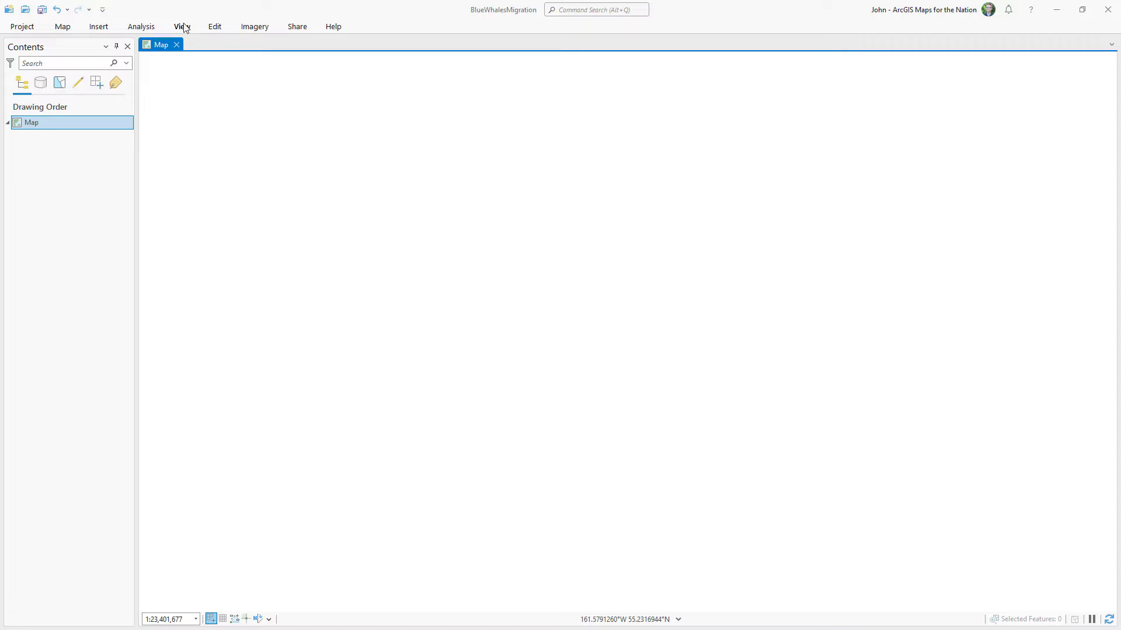
click(182, 26)
click(179, 53)
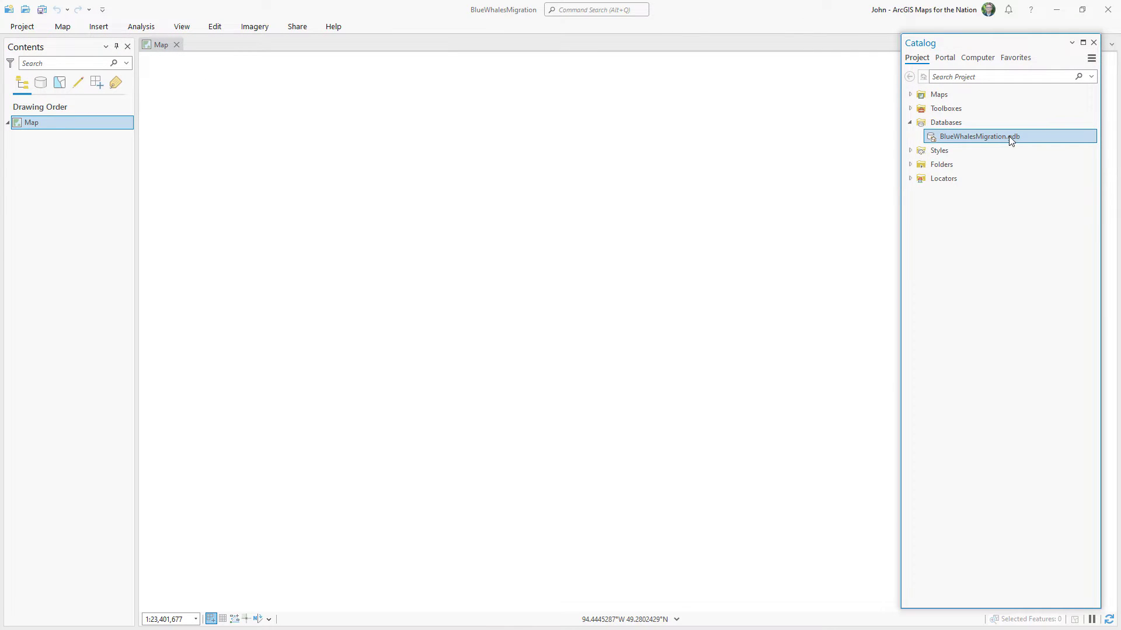
key(alt+Tab)
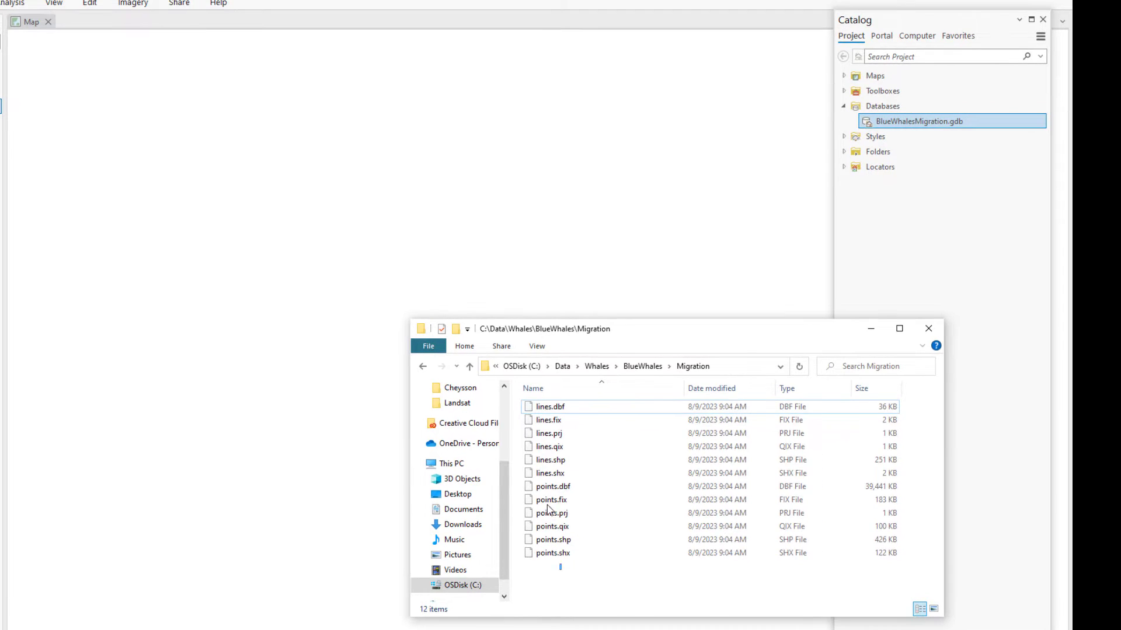
drag(635, 551, 633, 480)
drag(544, 492, 809, 218)
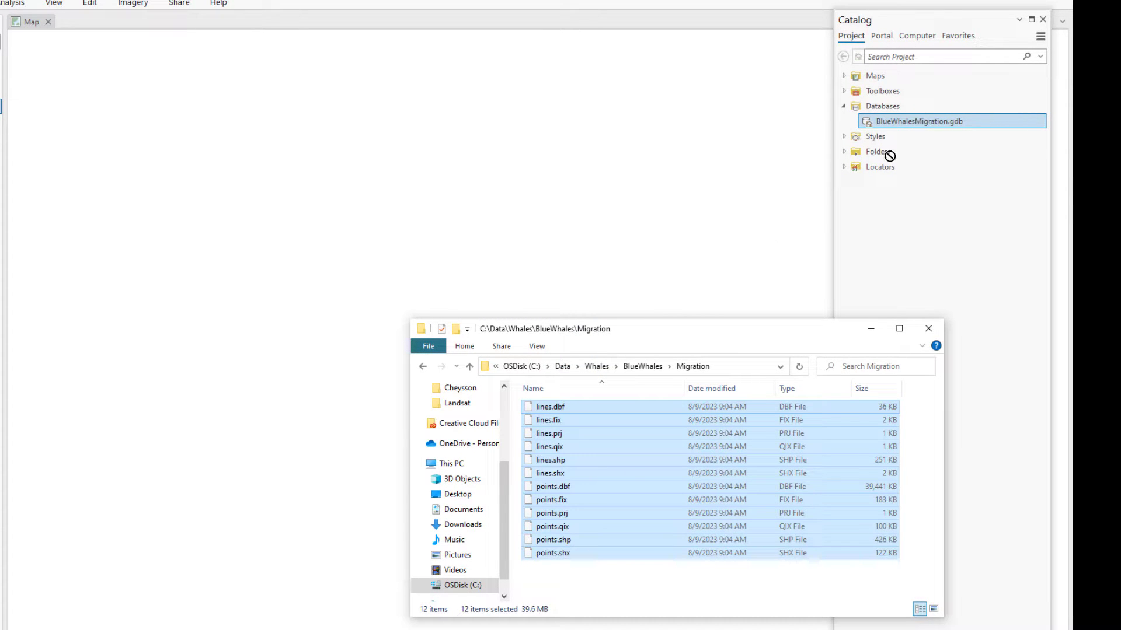
click(635, 574)
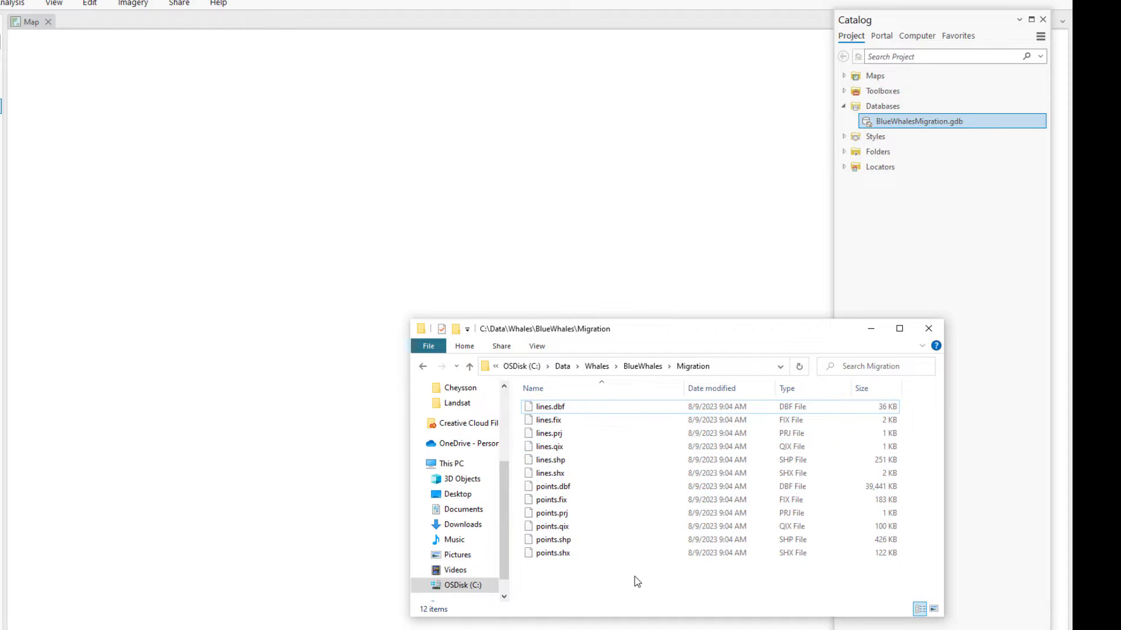
- Import points.shp and lines.shp as feature classes into BlueWhalesMigration.gdb
click(919, 122)
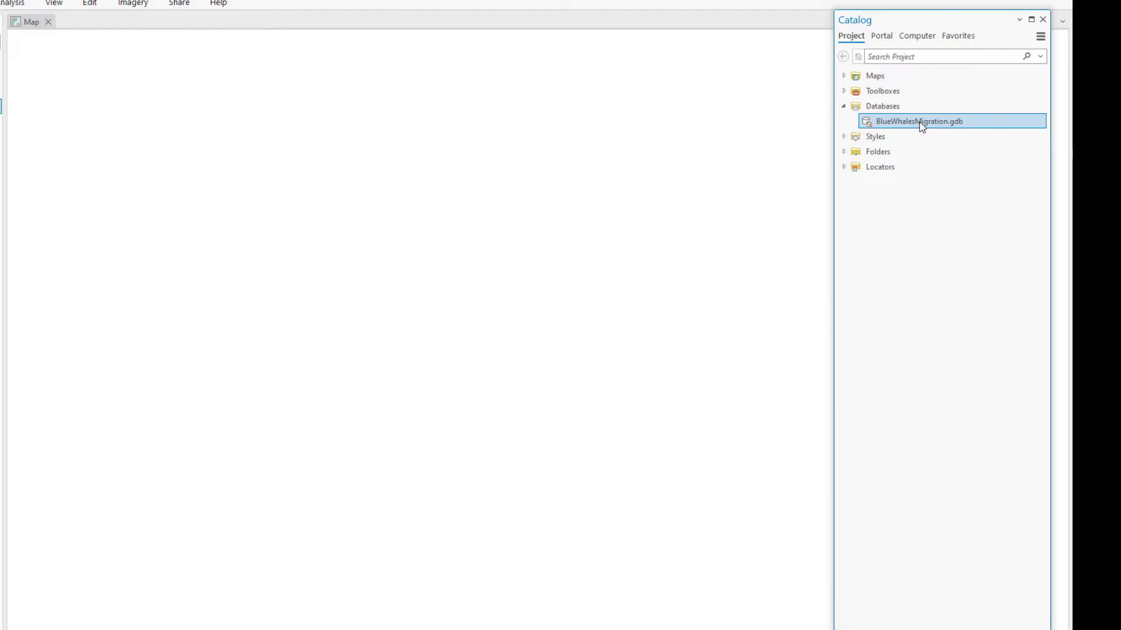
right_click(919, 121)
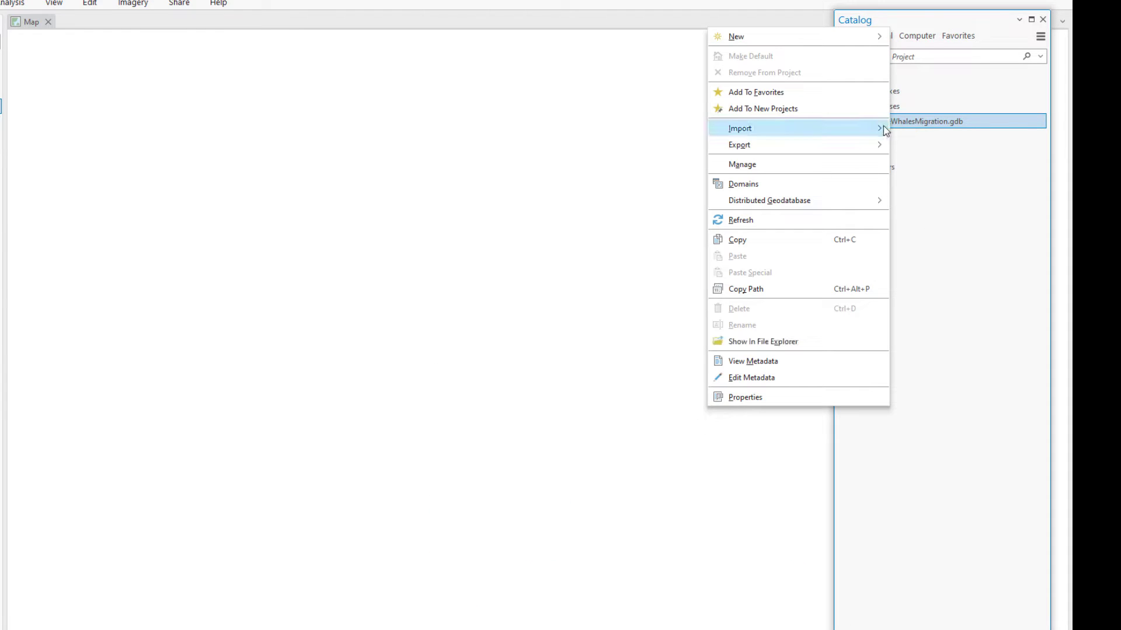
mouse_move(878, 132)
click(915, 128)
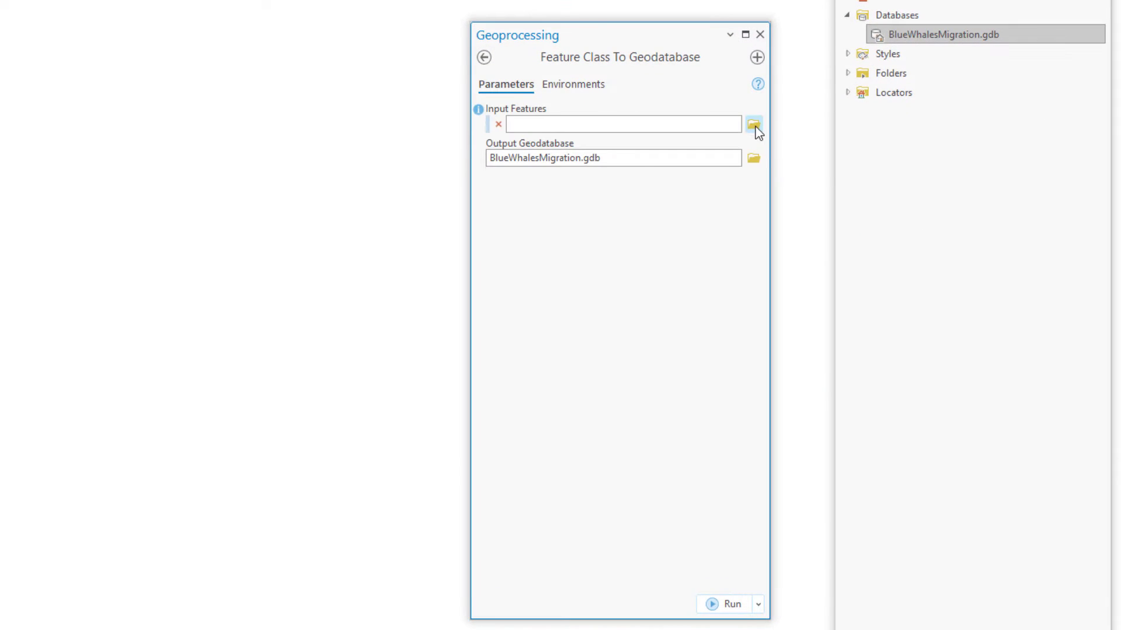
click(754, 125)
click(292, 208)
ctrl+click(286, 188)
click(780, 567)
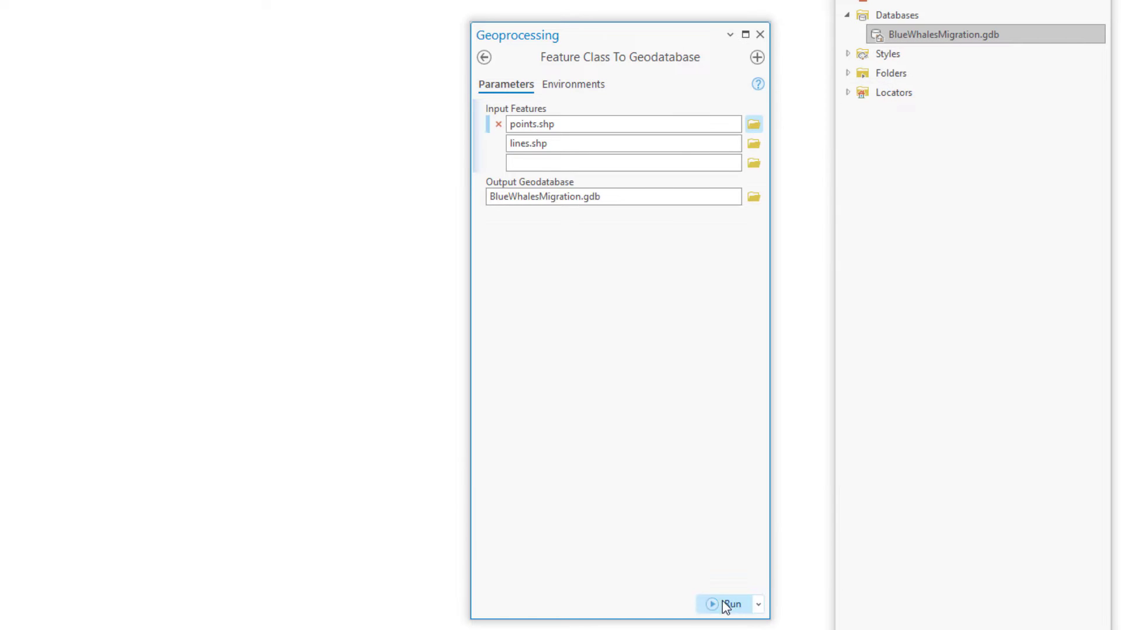
click(723, 603)
- Refresh BlueWhalesMigration.gdb to list the new feature classes and select points
click(759, 35)
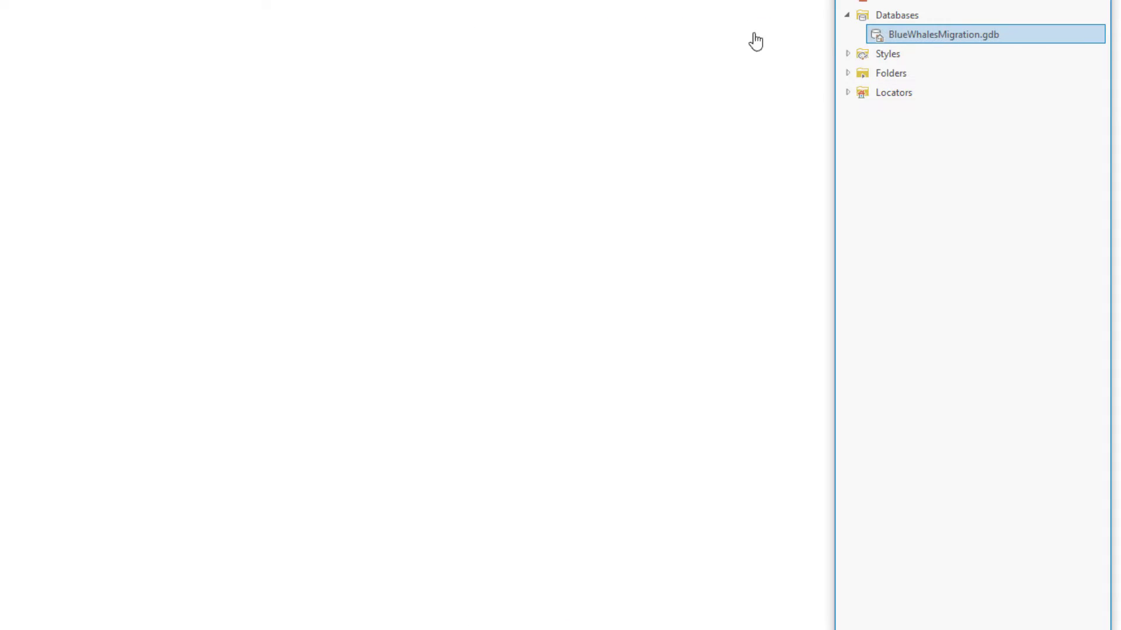
right_click(889, 35)
click(730, 155)
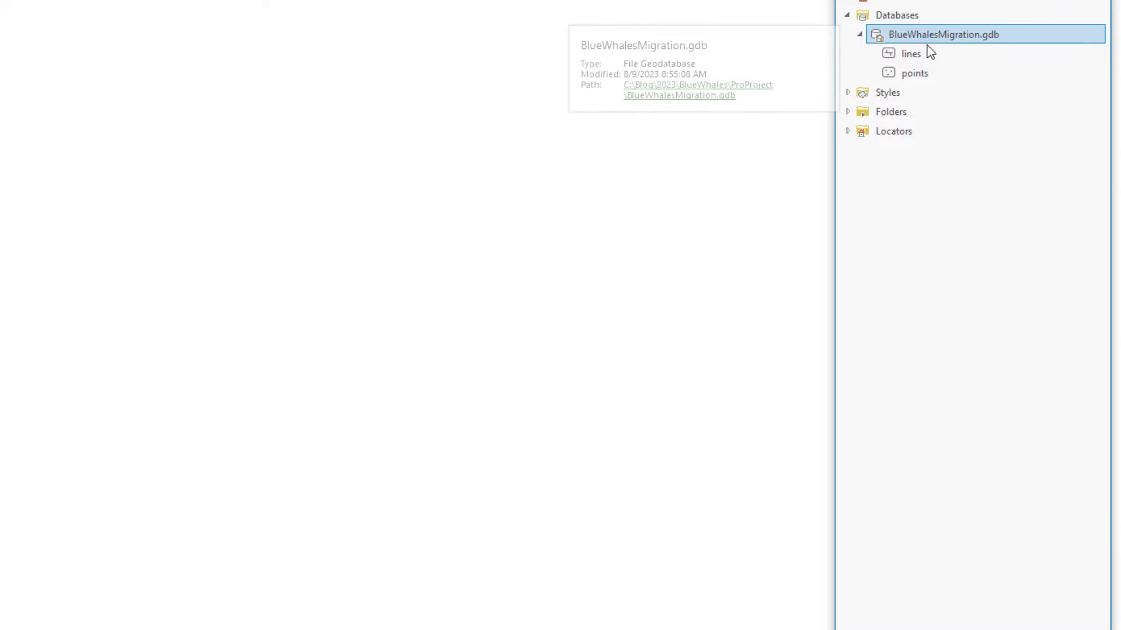
click(915, 76)
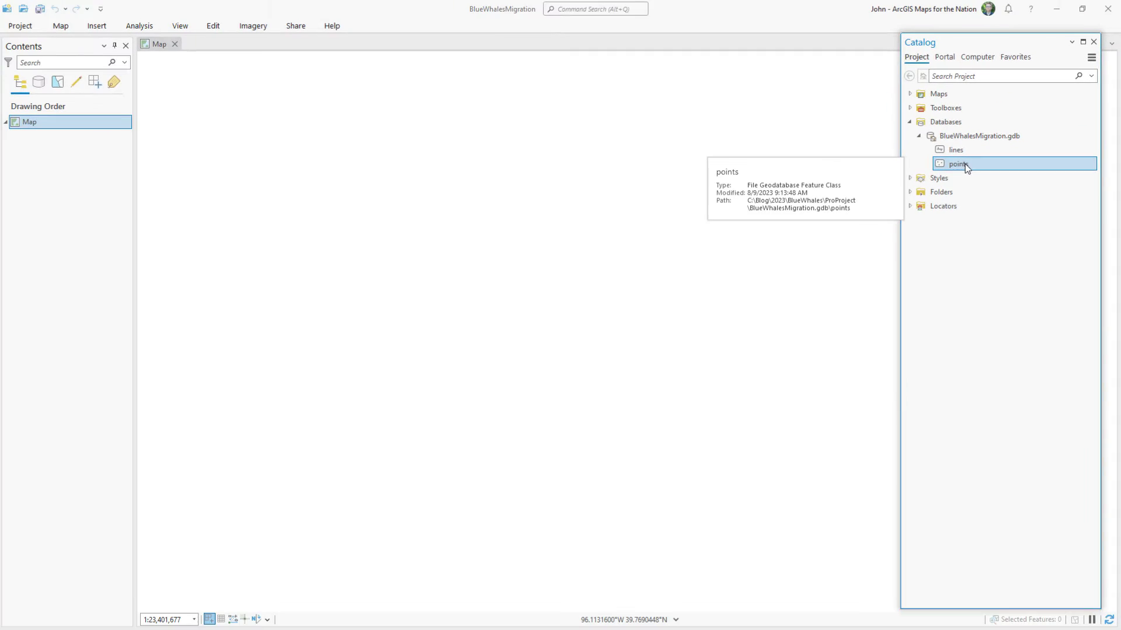
- Add the points feature class to the map as a layer and close Catalog
drag(966, 168, 665, 165)
drag(117, 165, 116, 167)
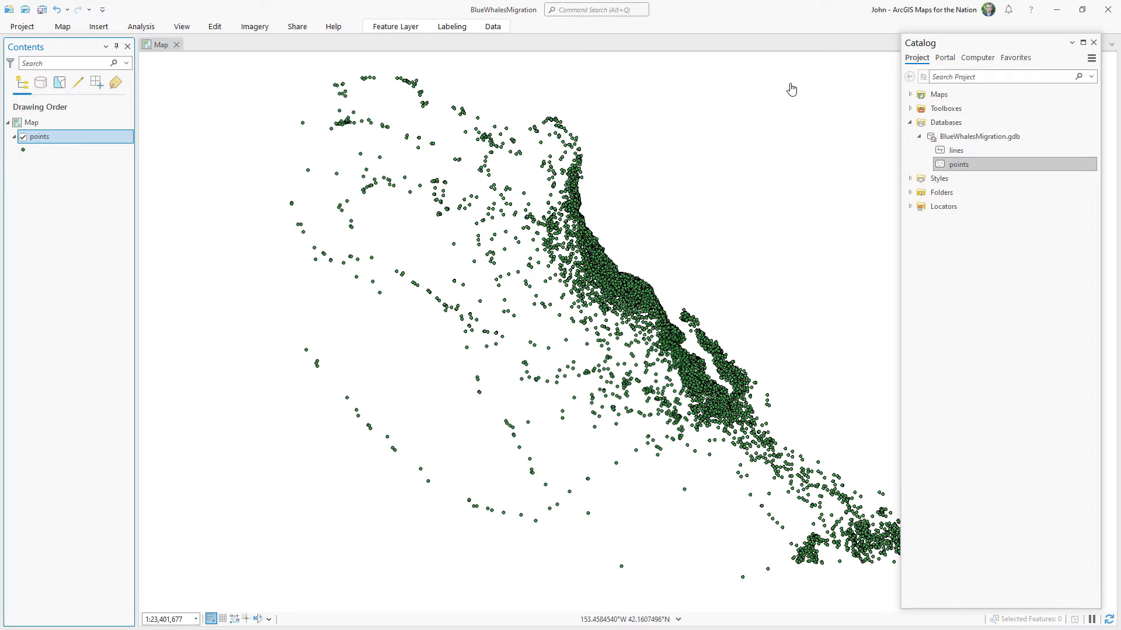
click(1083, 43)
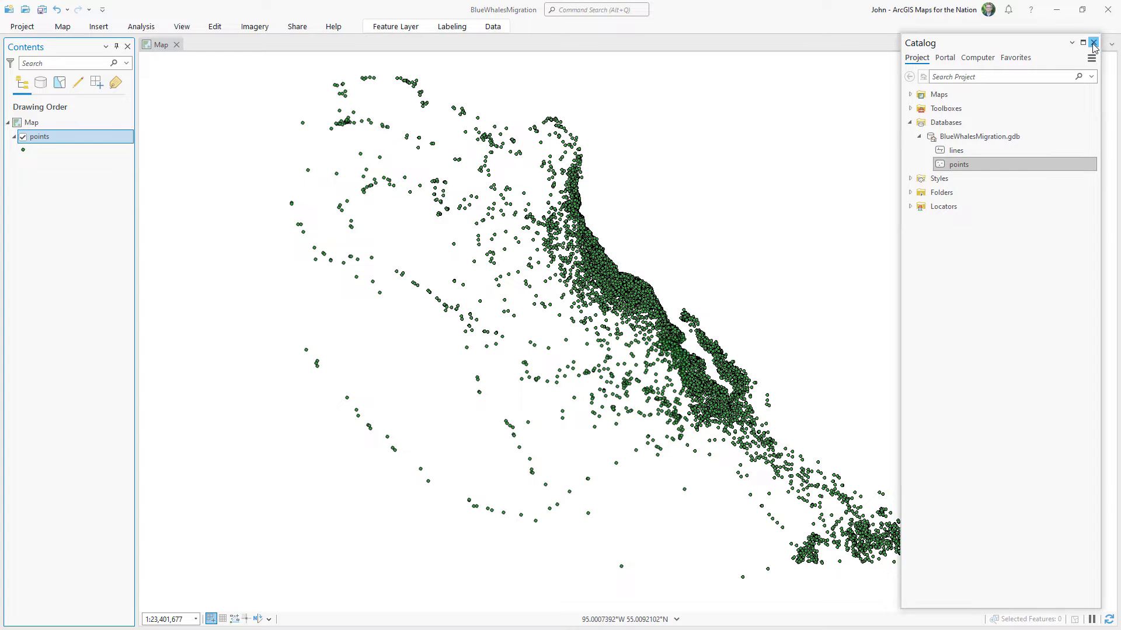
- Change the basemap to World Imagery
click(63, 27)
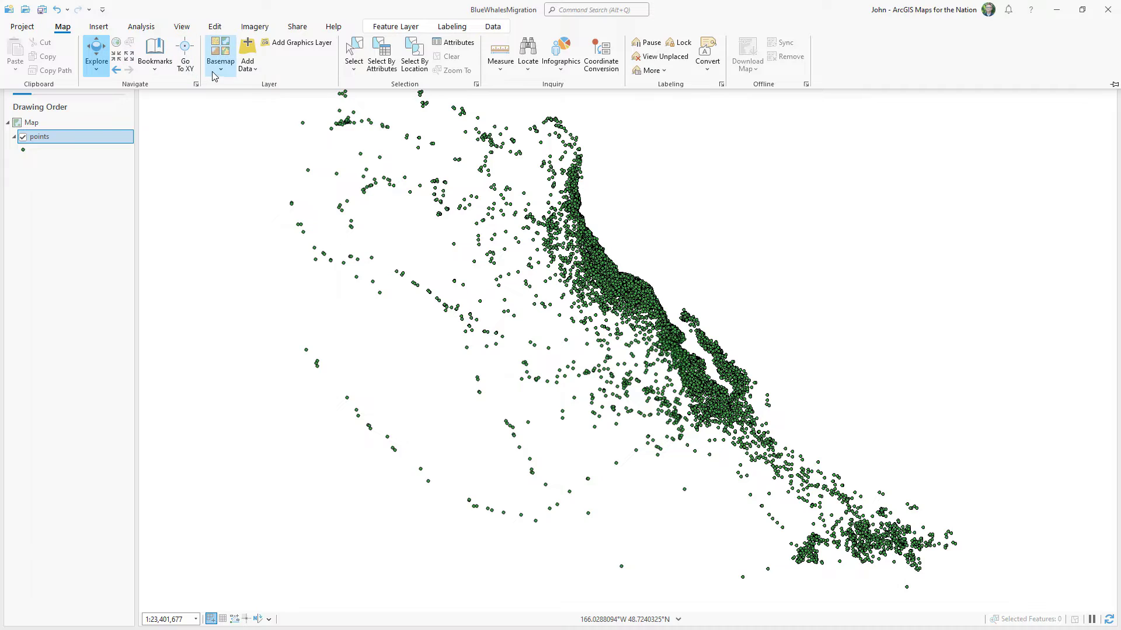
click(220, 55)
click(326, 264)
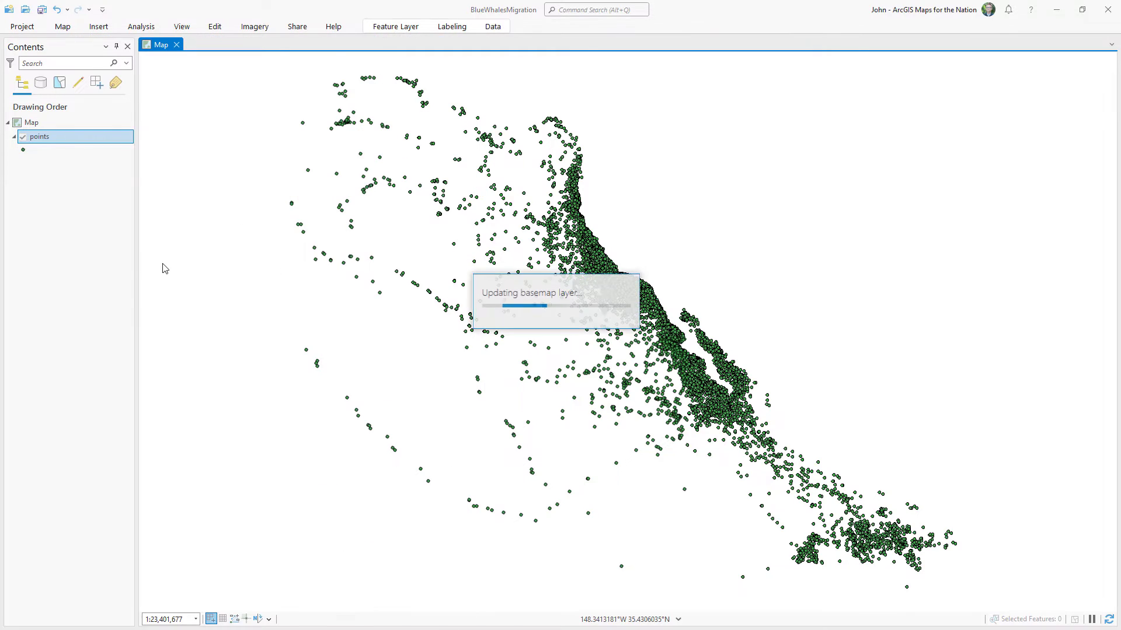
scroll(622, 347, down, 3)
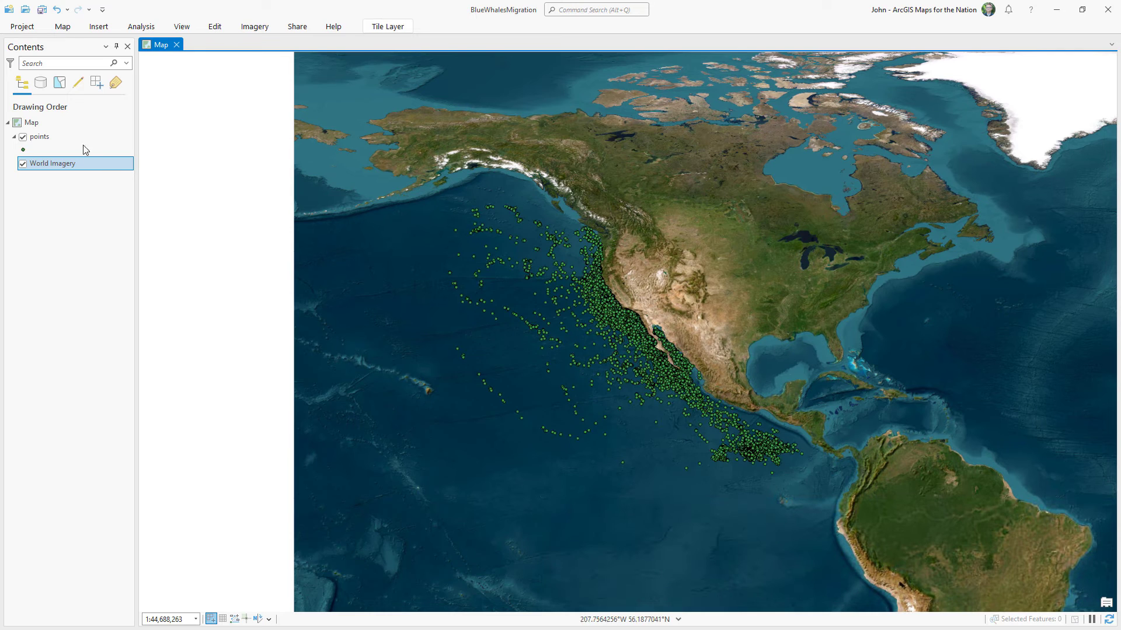
- Set the map's coordinate system to The World from Space and pan North America left
double_click(66, 124)
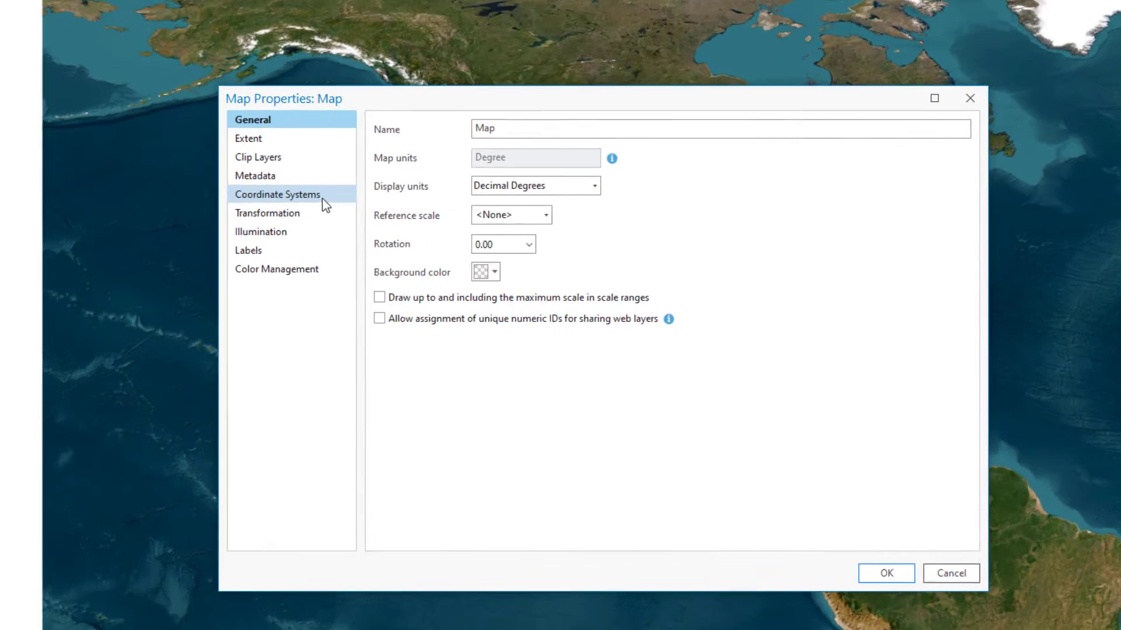
click(500, 269)
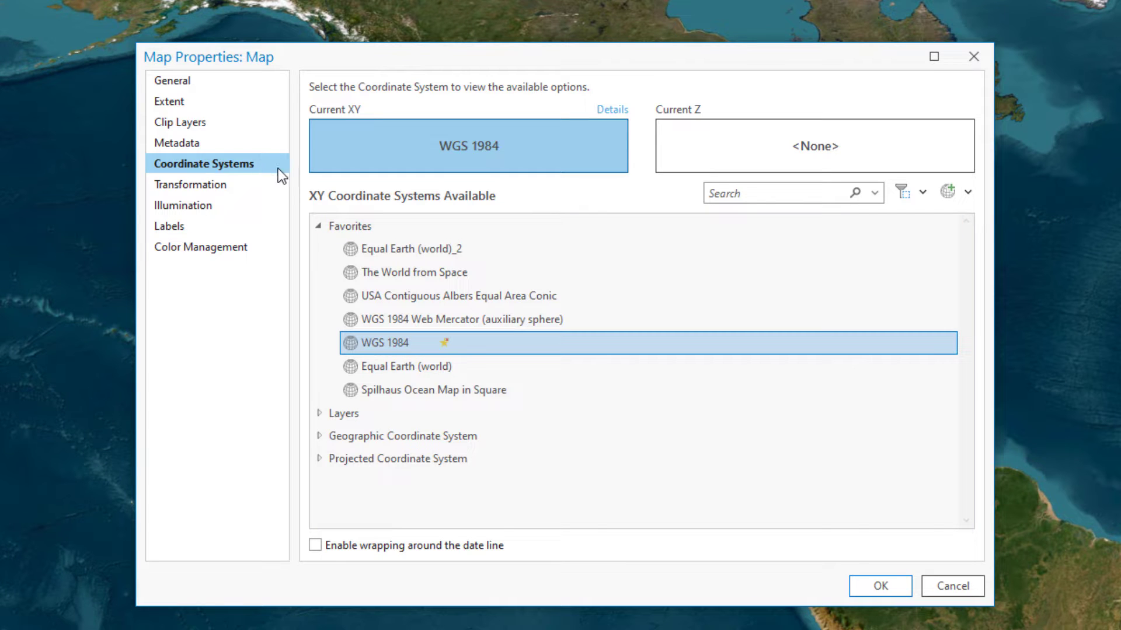
click(372, 271)
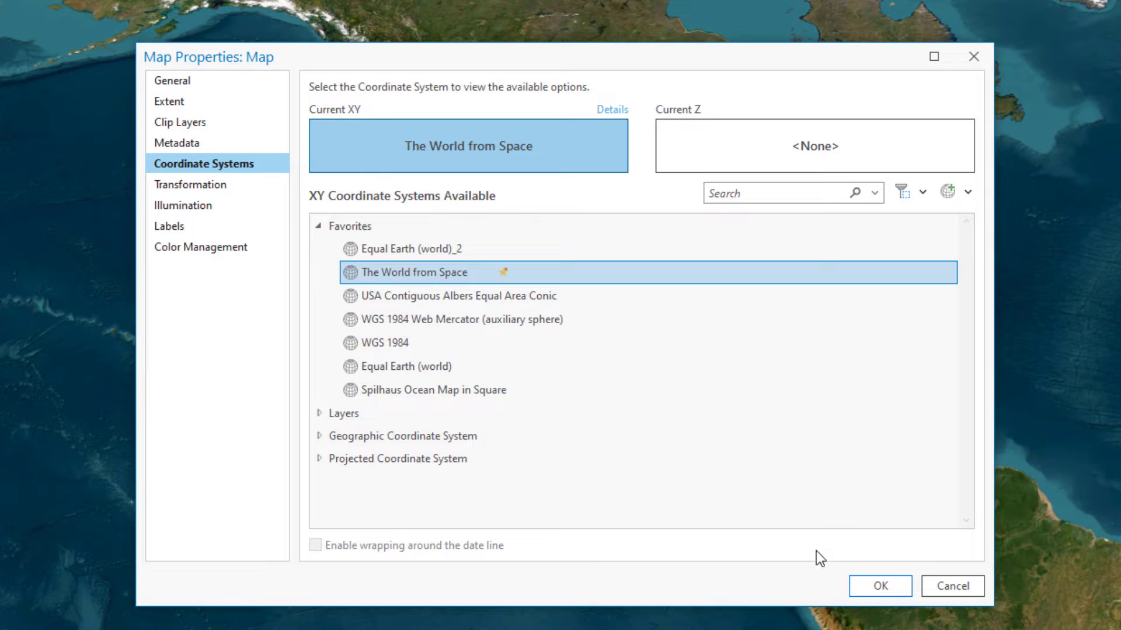
click(880, 586)
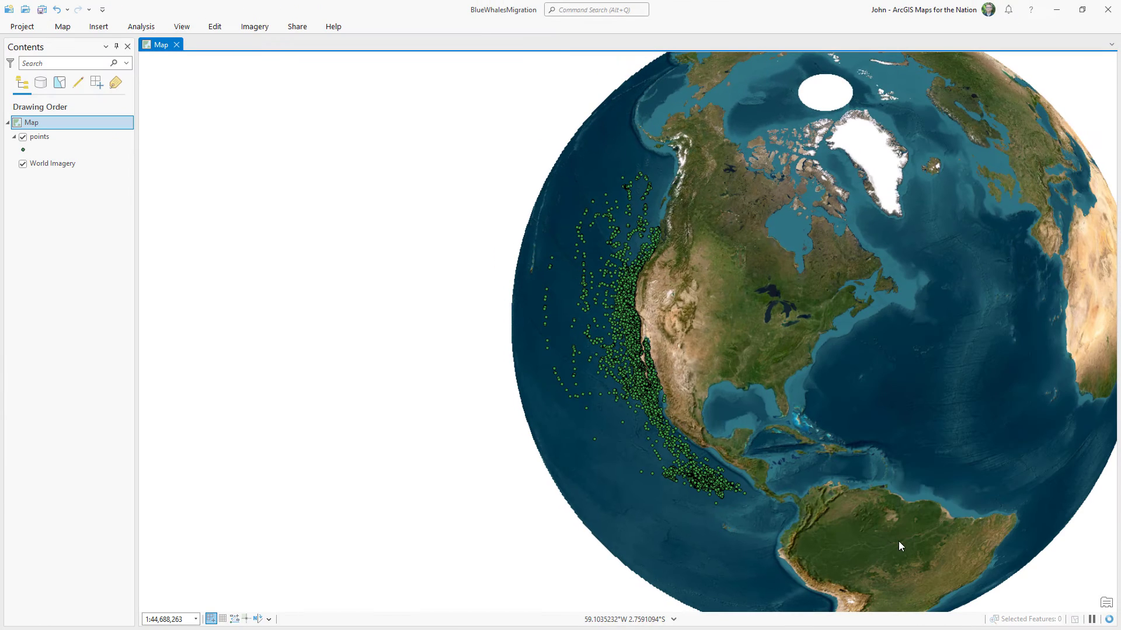
drag(824, 433, 650, 440)
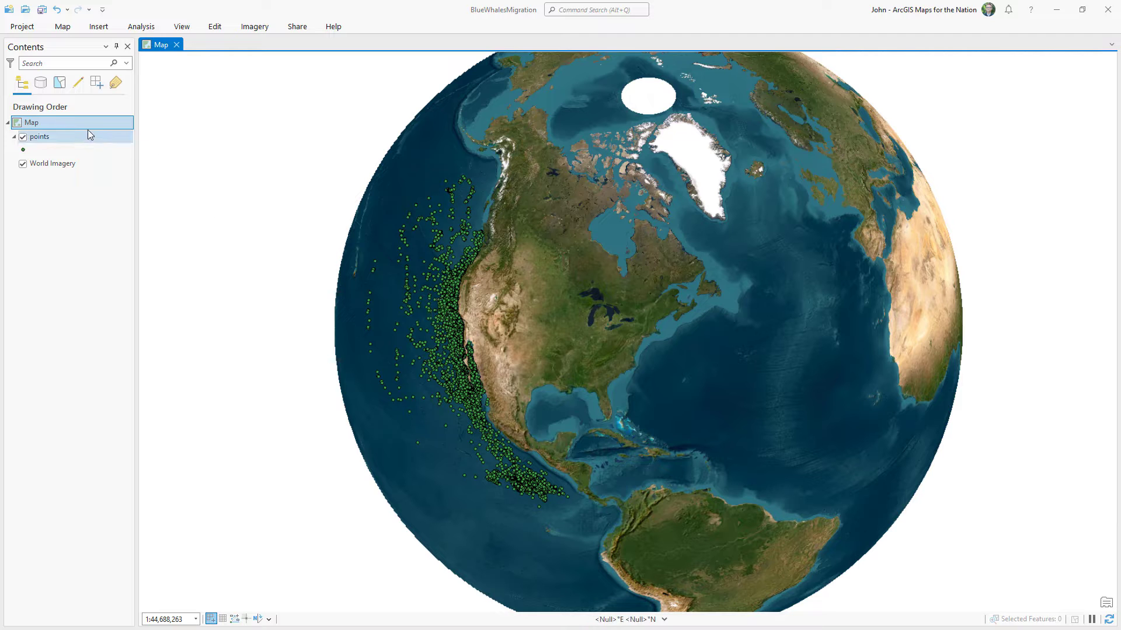
- Save and apply a copy of The World from Space centred at longitude -121, latitude 35
double_click(131, 126)
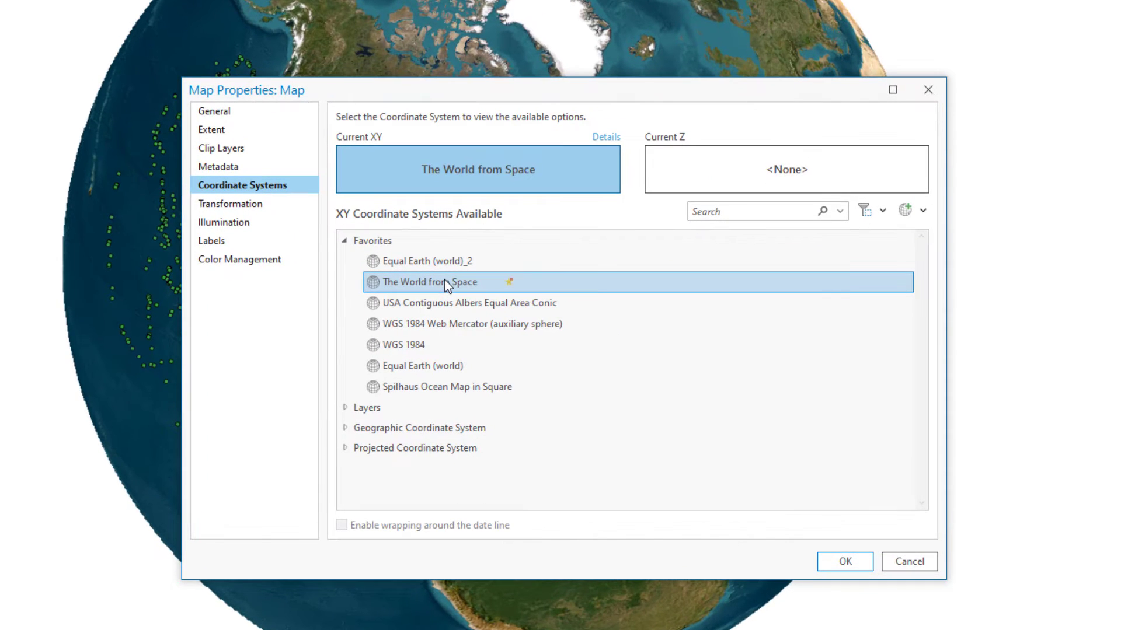
right_click(611, 341)
click(496, 317)
click(410, 223)
double_click(442, 223)
text(-121)
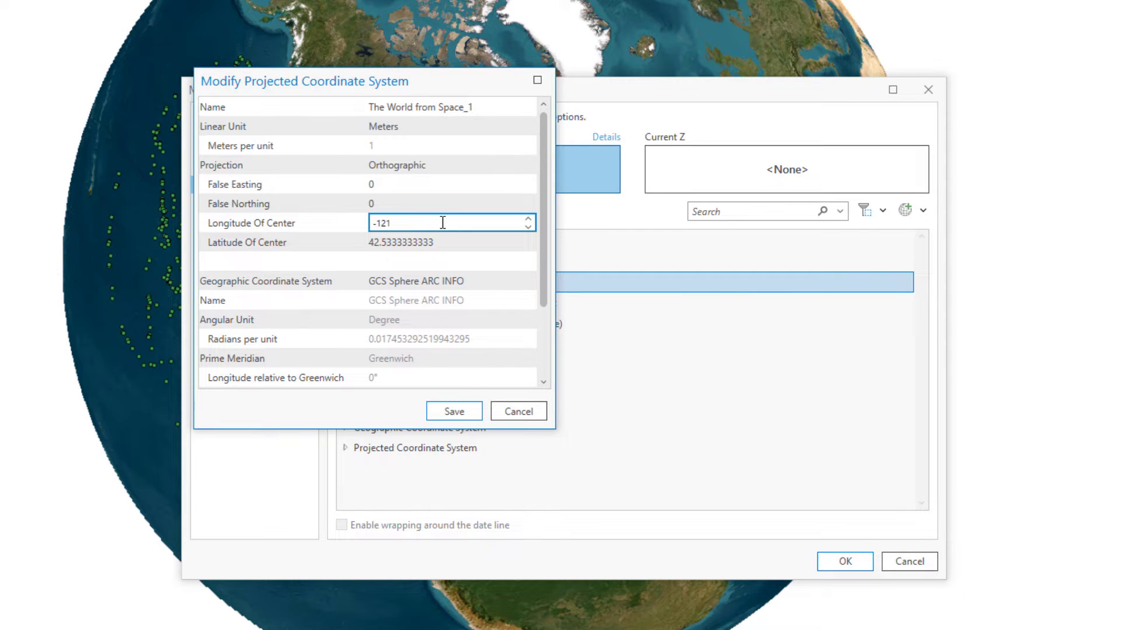
click(443, 242)
double_click(442, 241)
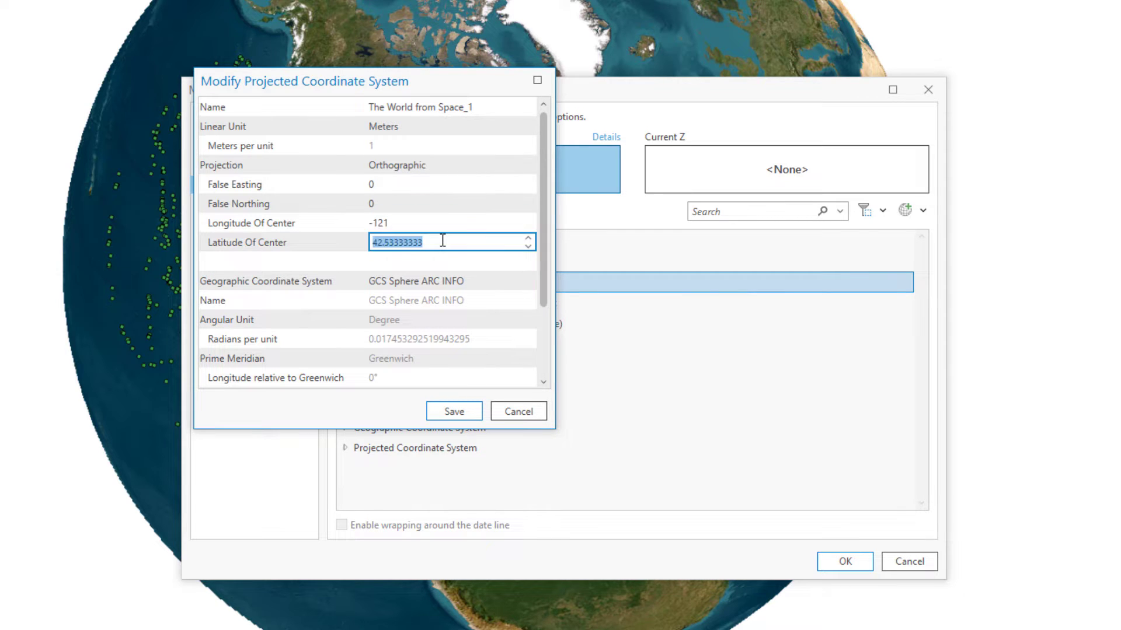
text(35)
click(453, 411)
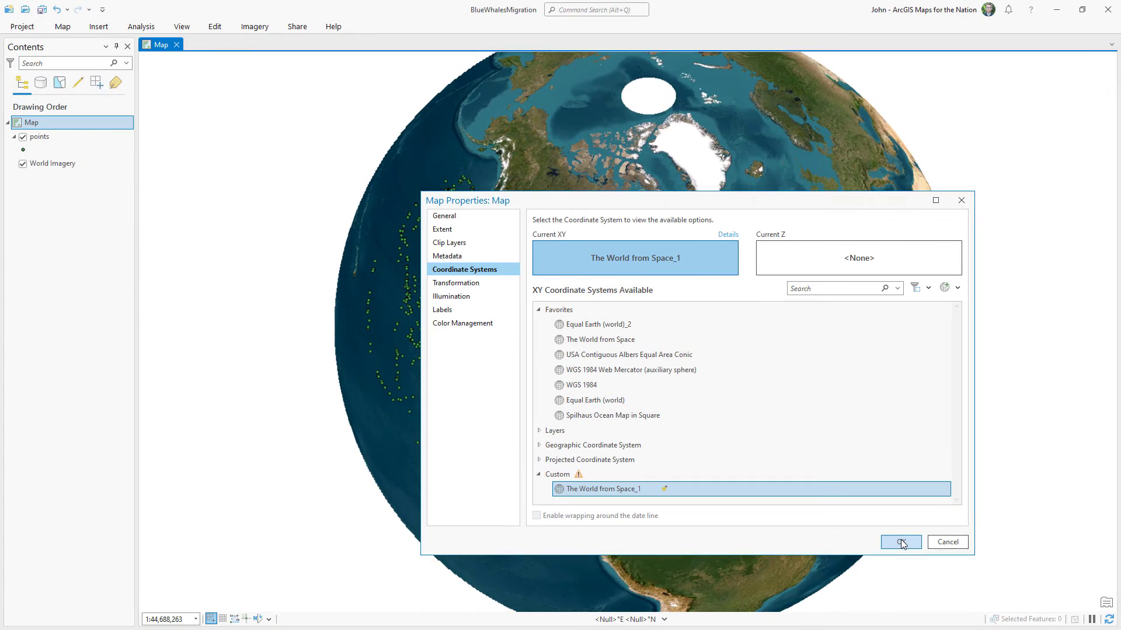
click(845, 562)
drag(498, 499, 607, 416)
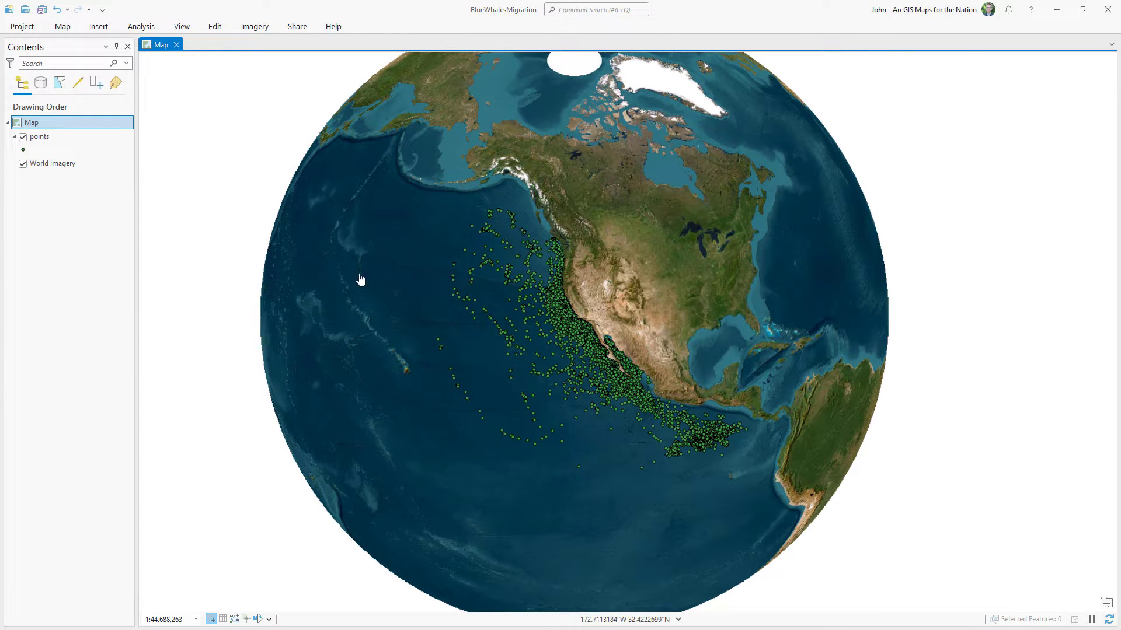
- Add the Living Atlas Bathymetry Light layer to the map
right_click(128, 127)
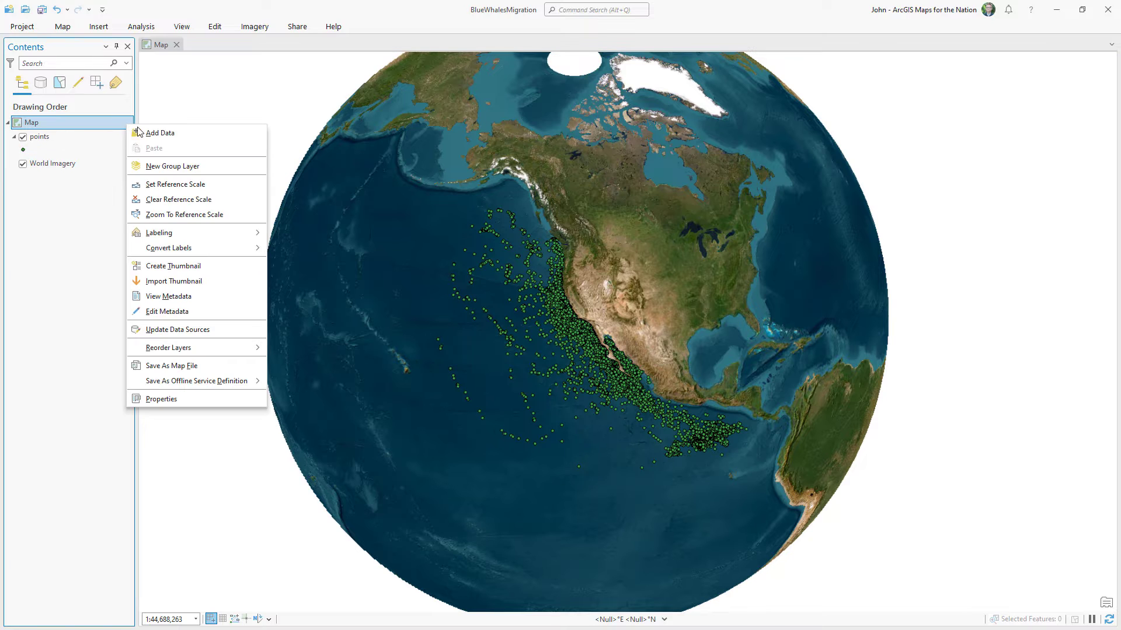
click(146, 133)
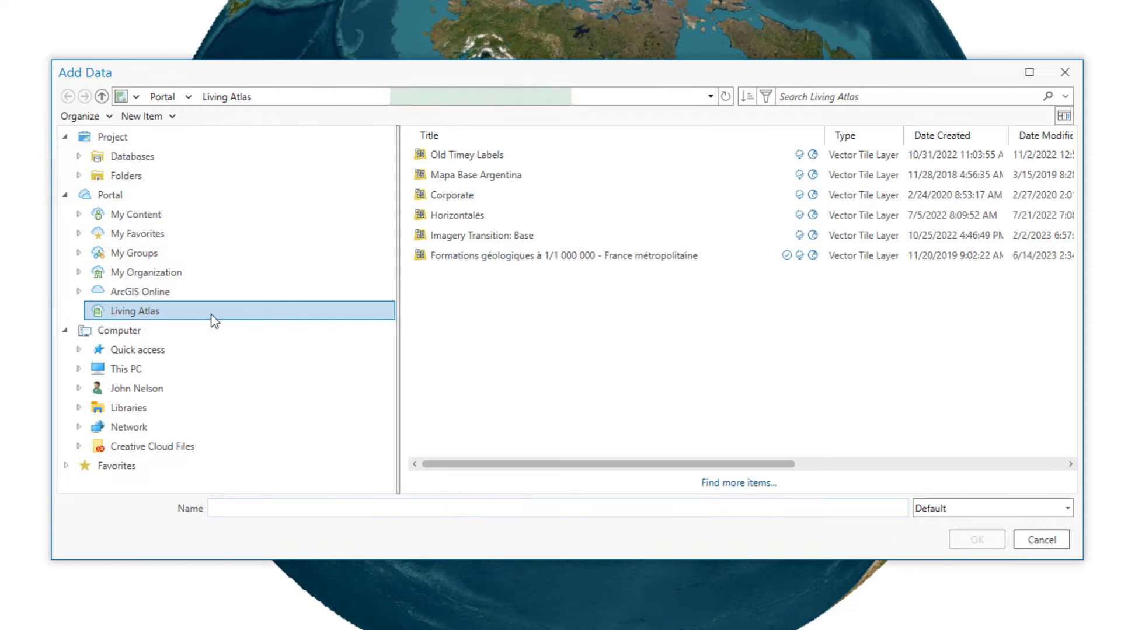
click(847, 102)
text(bathymetry light)
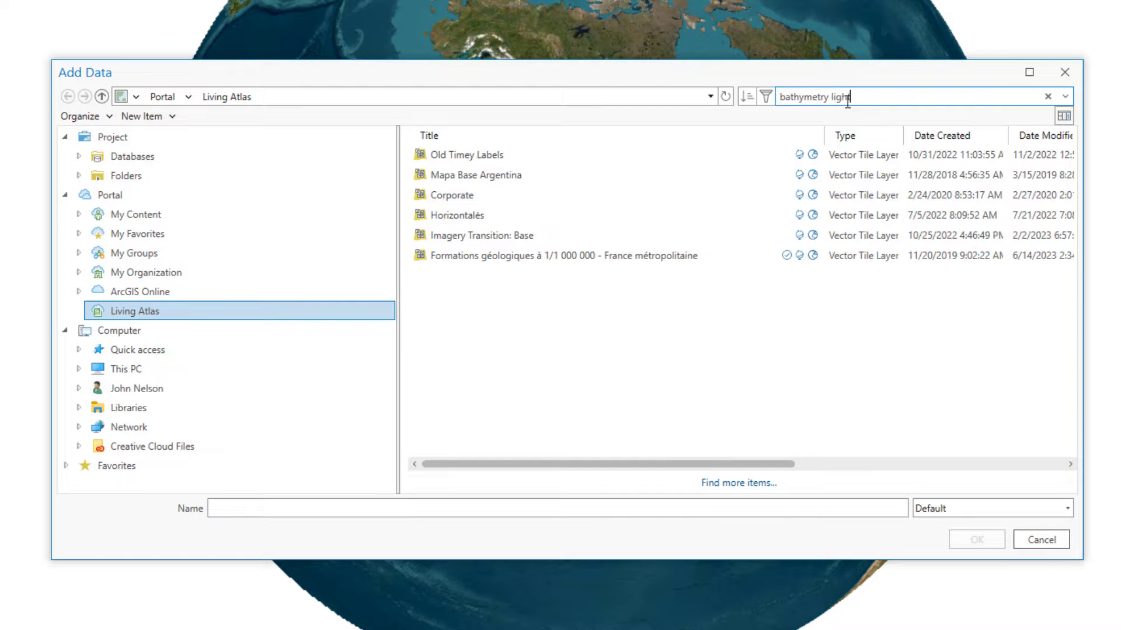
key(Return)
click(535, 154)
click(978, 538)
- Give Bathymetry Light a layer blend mode that darkens the oceans over the imagery
click(387, 28)
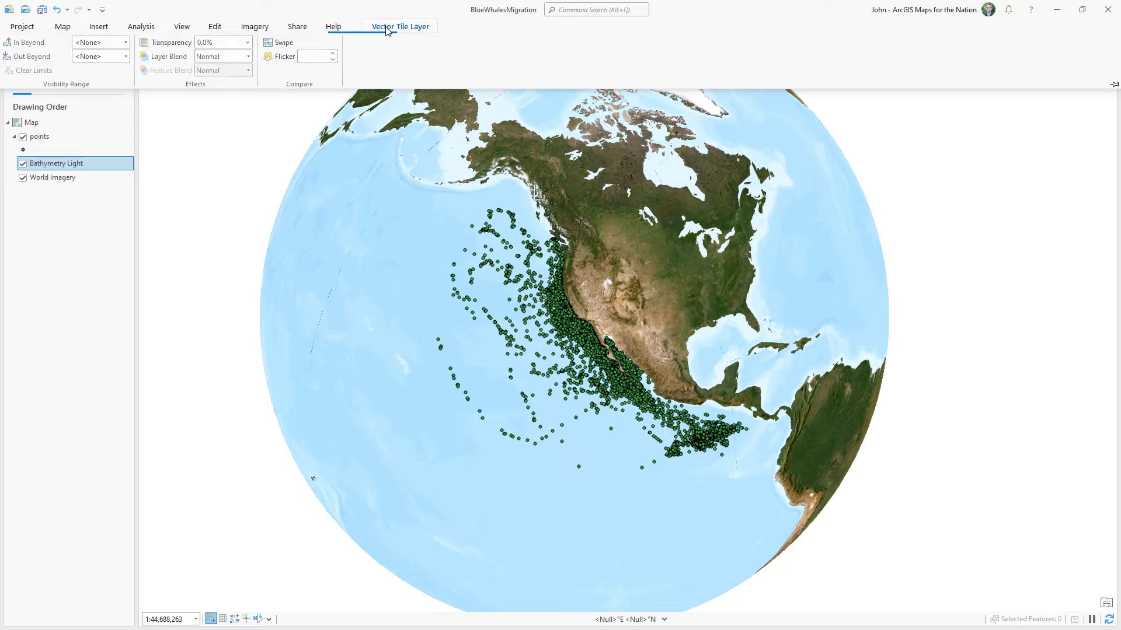
click(249, 56)
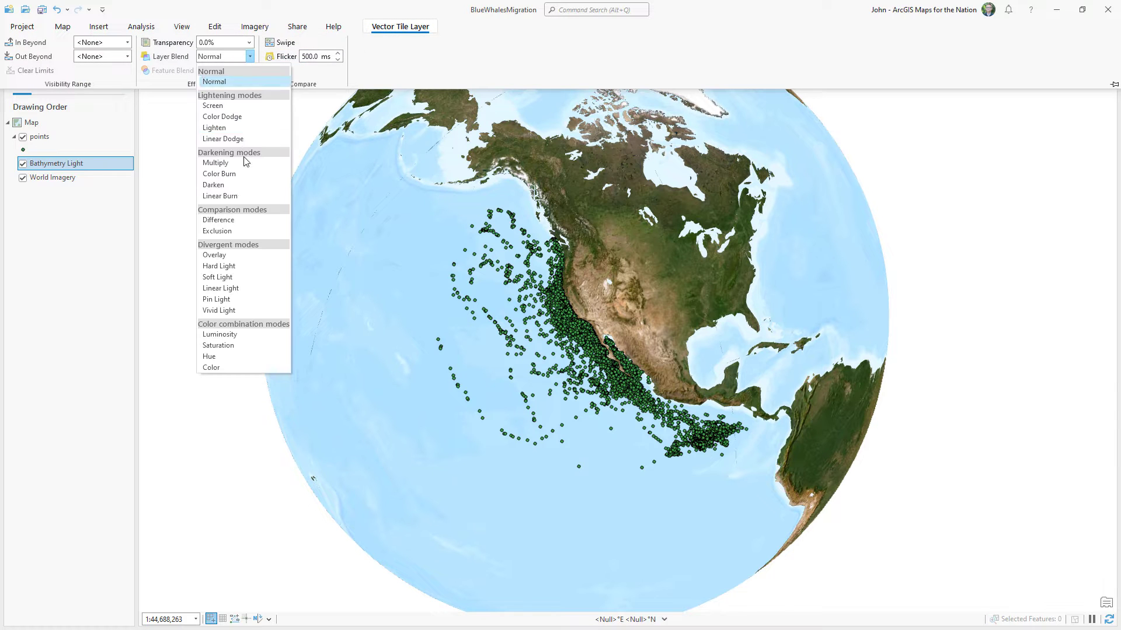
click(225, 255)
click(24, 164)
click(24, 164)
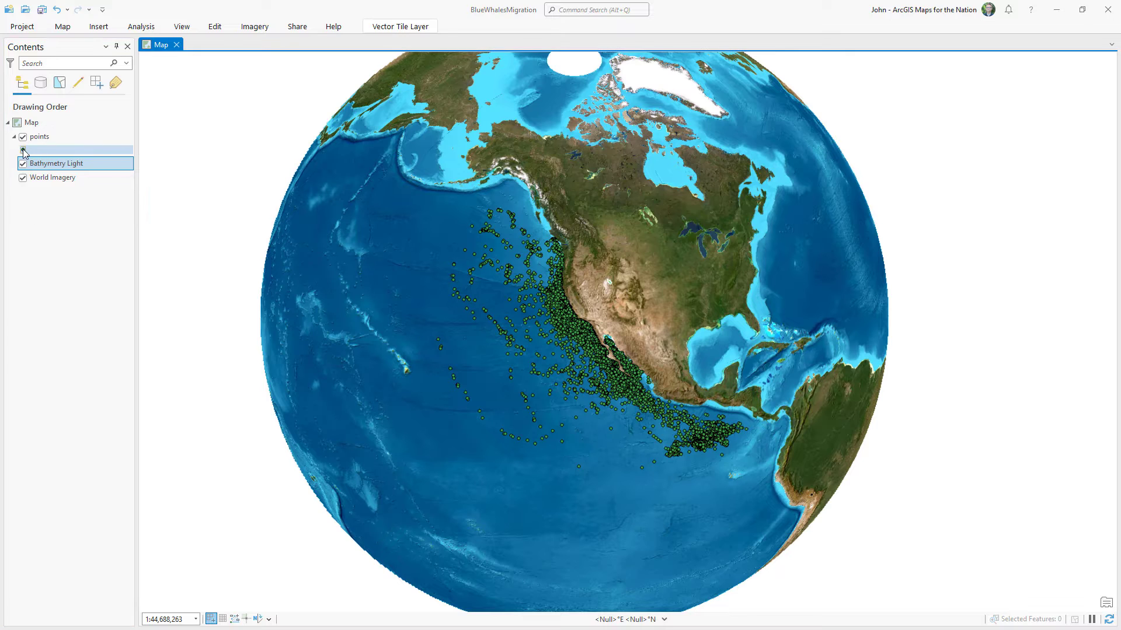
- Give the whale point markers a light blue to light aqua gradient fill
click(23, 151)
click(1006, 82)
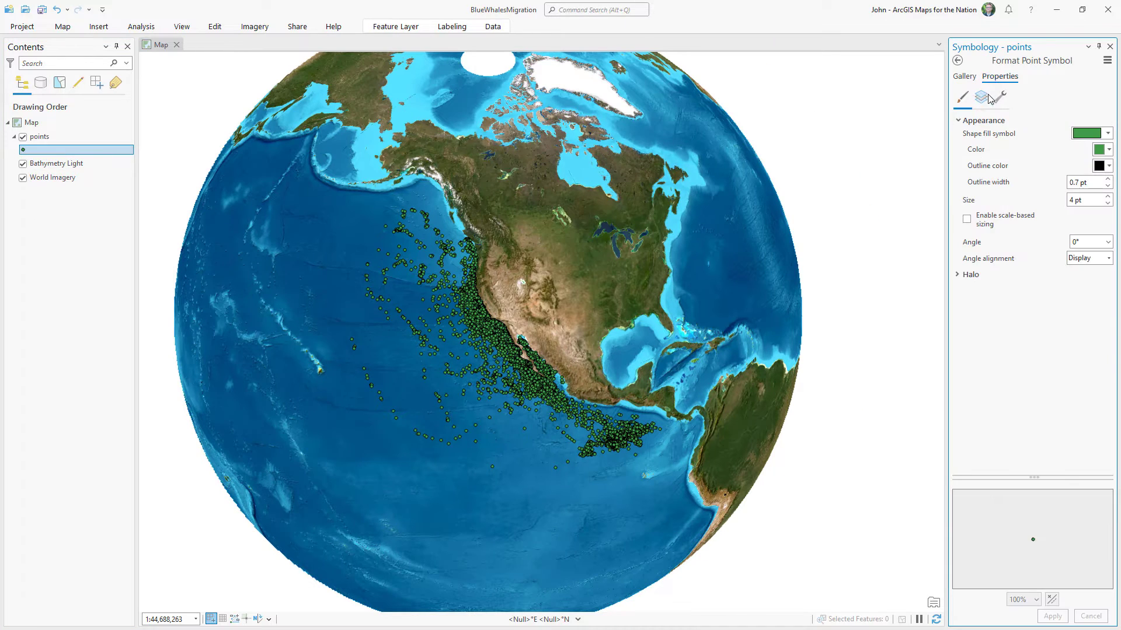
click(988, 98)
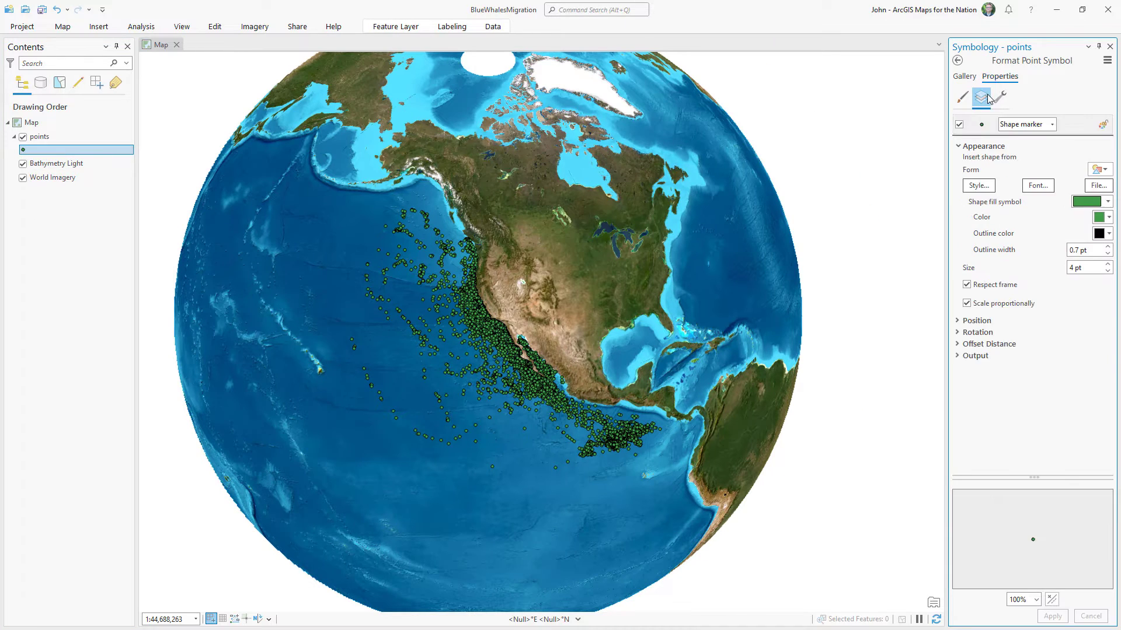
click(1107, 201)
click(1022, 271)
click(1086, 217)
click(1011, 264)
click(1078, 217)
click(1077, 282)
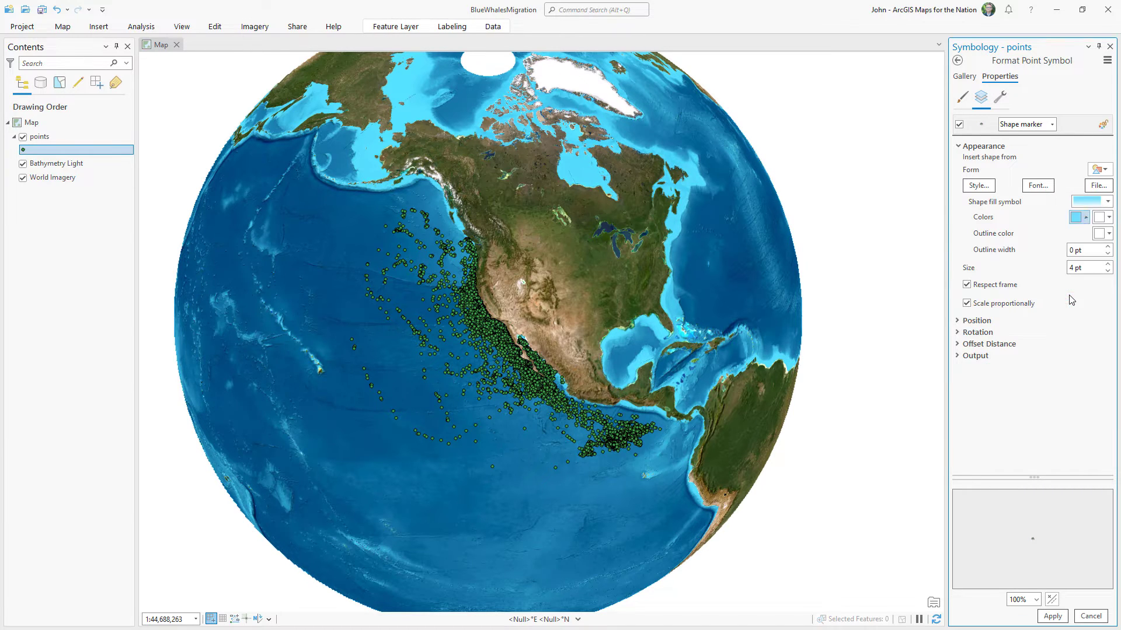
click(1103, 217)
click(1056, 294)
- Set the point outline width to 0.7 pt and apply the symbol
scroll(1039, 542, up, 5)
text(0.7)
key(Tab)
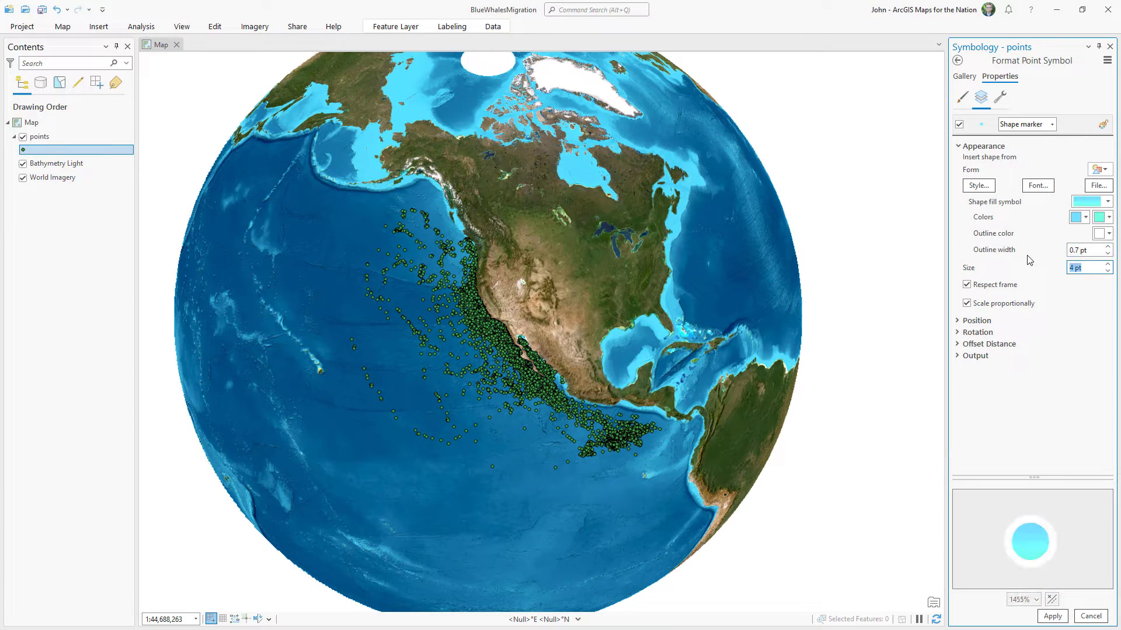
click(1052, 615)
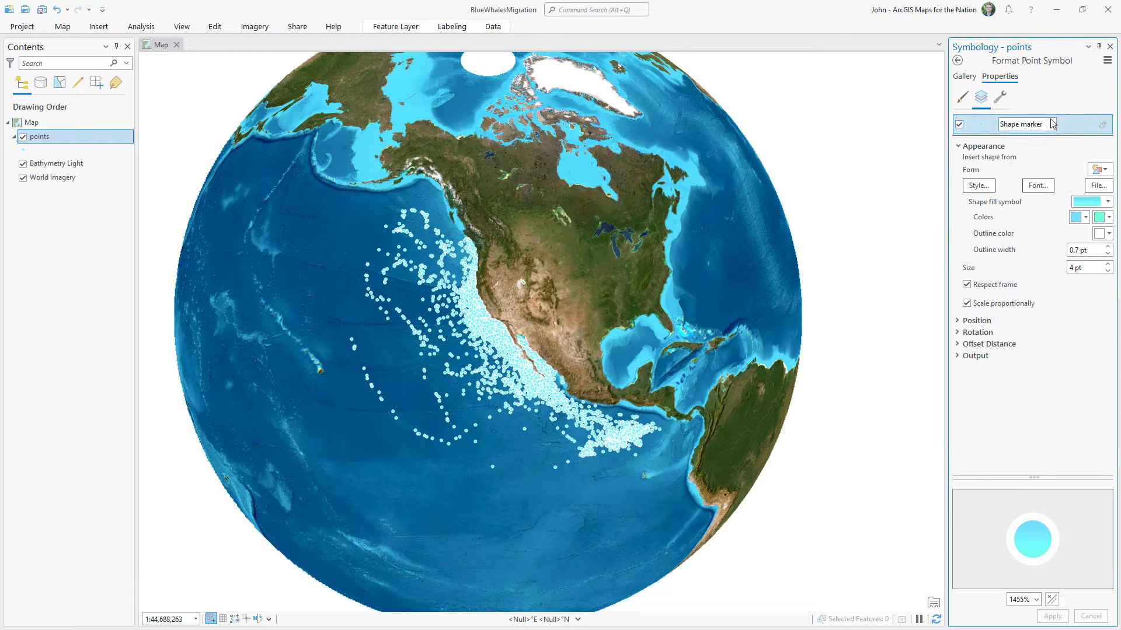
- Add a second symbol layer to the points and hide the first one
click(1001, 99)
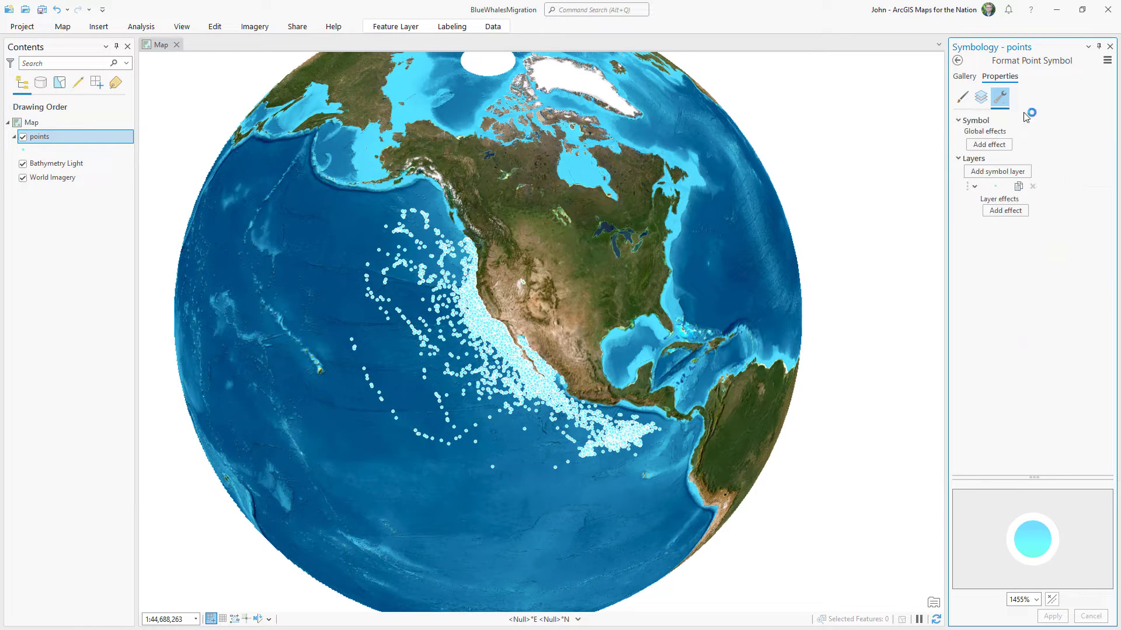
click(1019, 188)
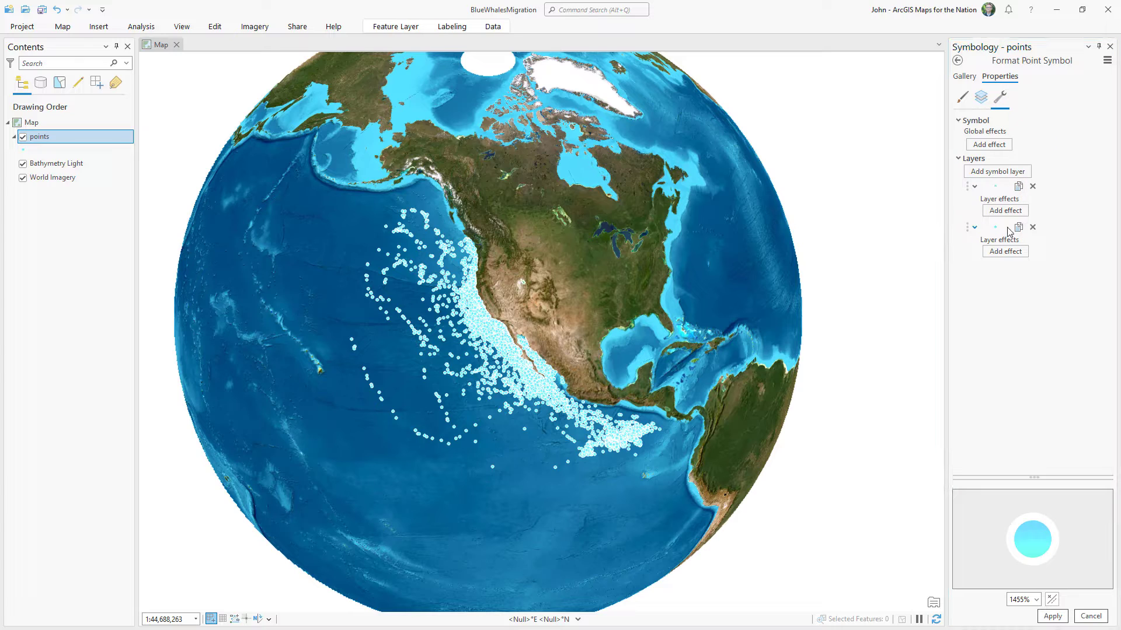
click(981, 97)
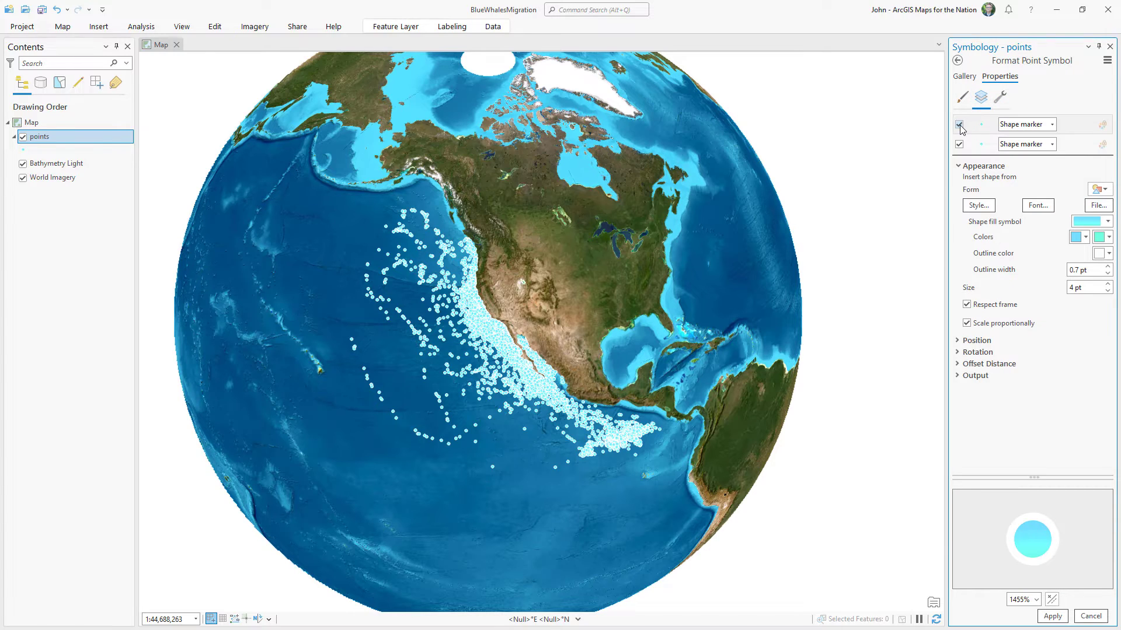
click(959, 125)
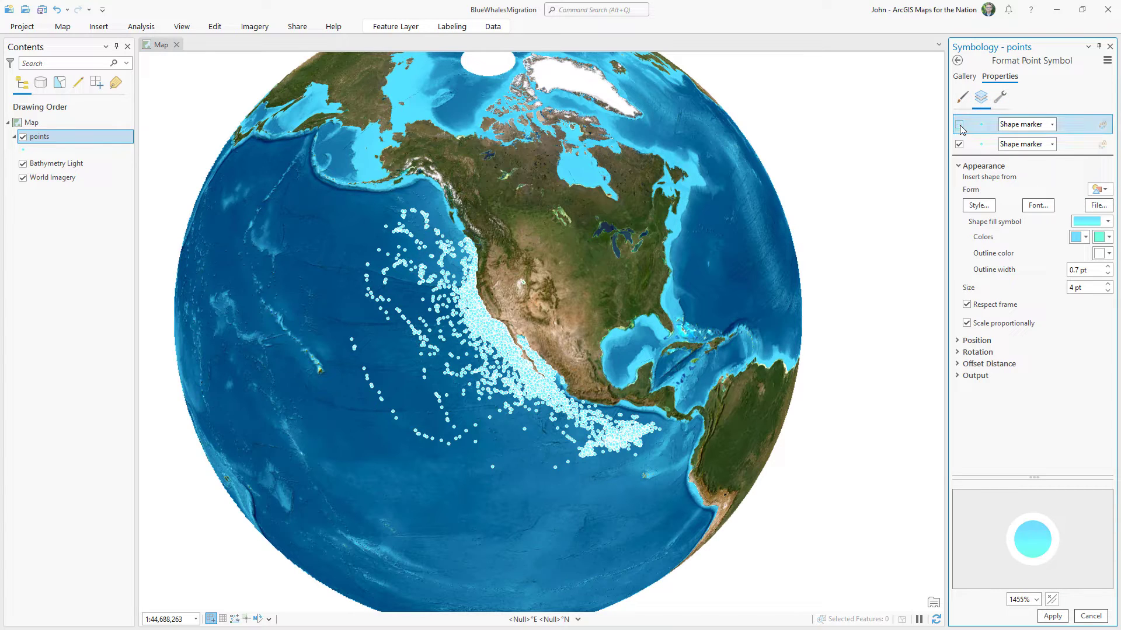
- Remove the new layer's outline stroke and make its gradient circular with a black outer colour
click(1067, 146)
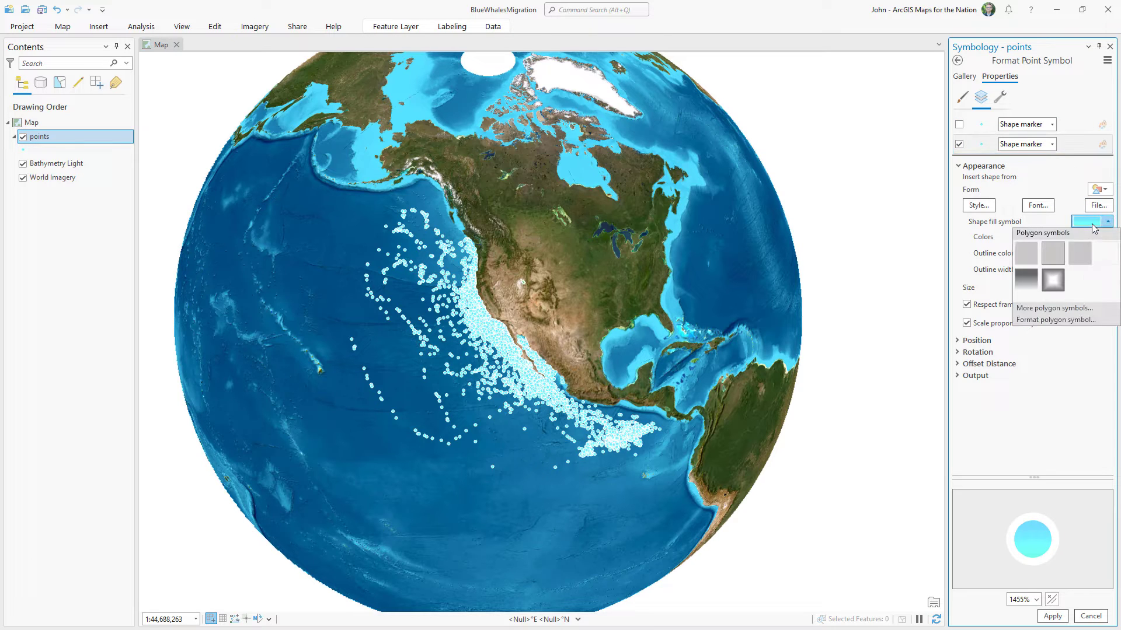
click(1049, 321)
click(959, 105)
click(1080, 126)
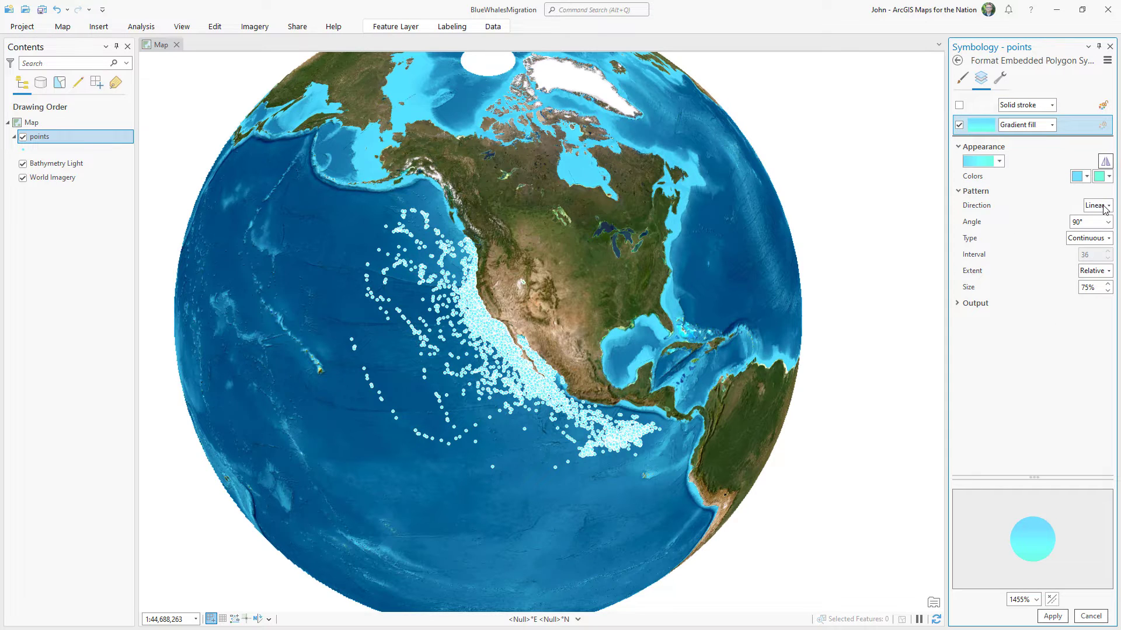
click(1094, 205)
click(1084, 241)
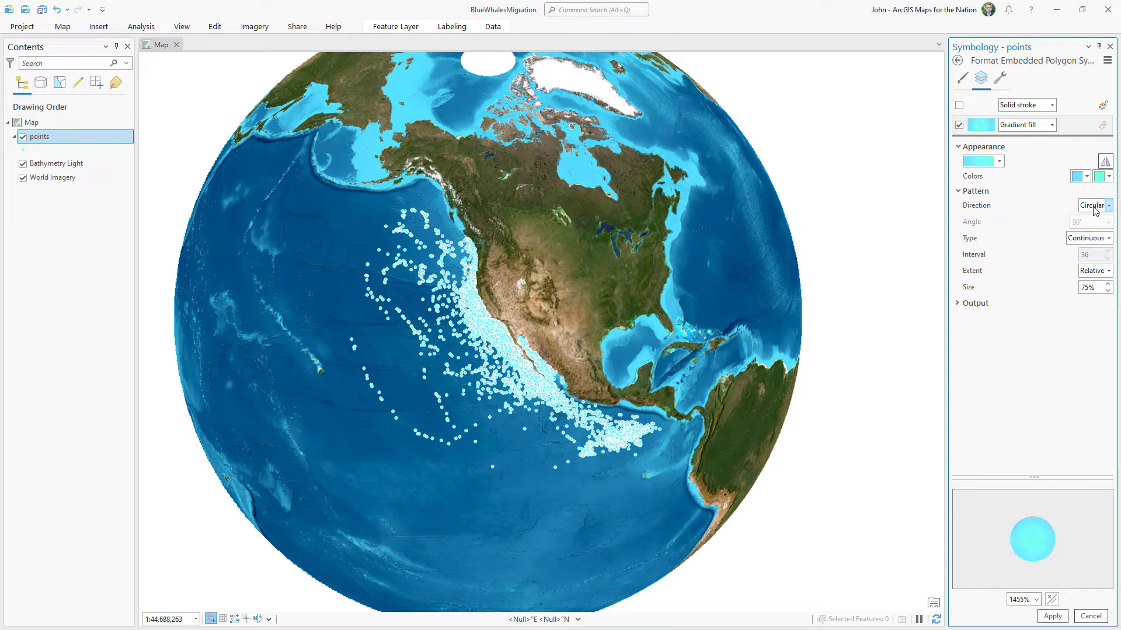
click(1100, 177)
click(972, 342)
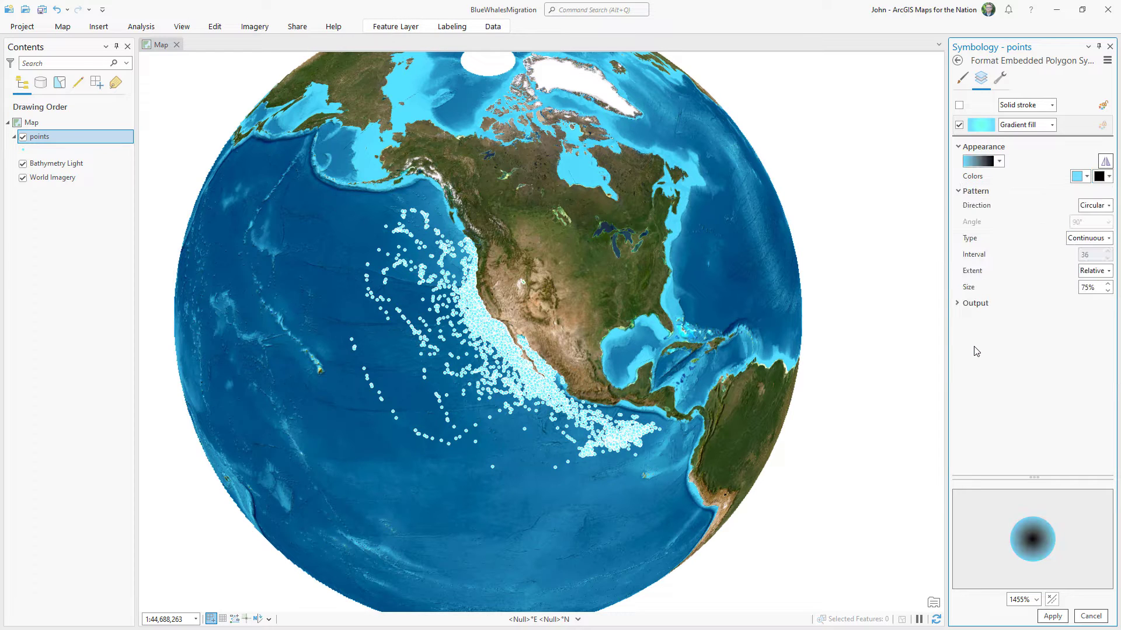
- Make the gradient's inner colour 100% transparent black, size 65%, and apply
click(1079, 177)
click(974, 347)
click(1079, 177)
click(997, 374)
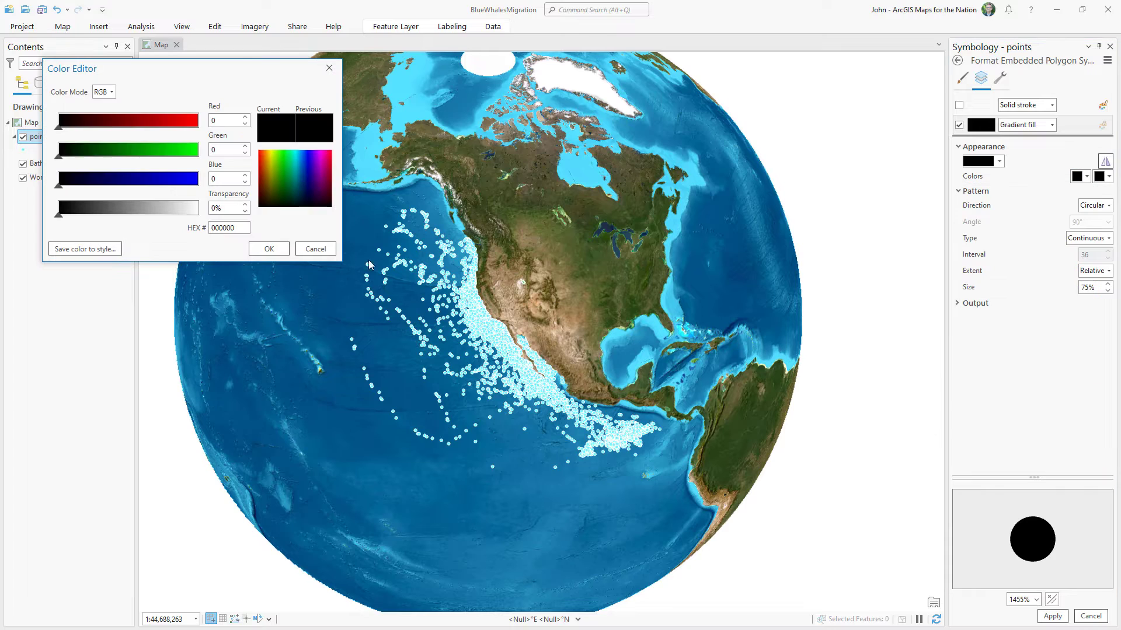
text(100)
key(Tab)
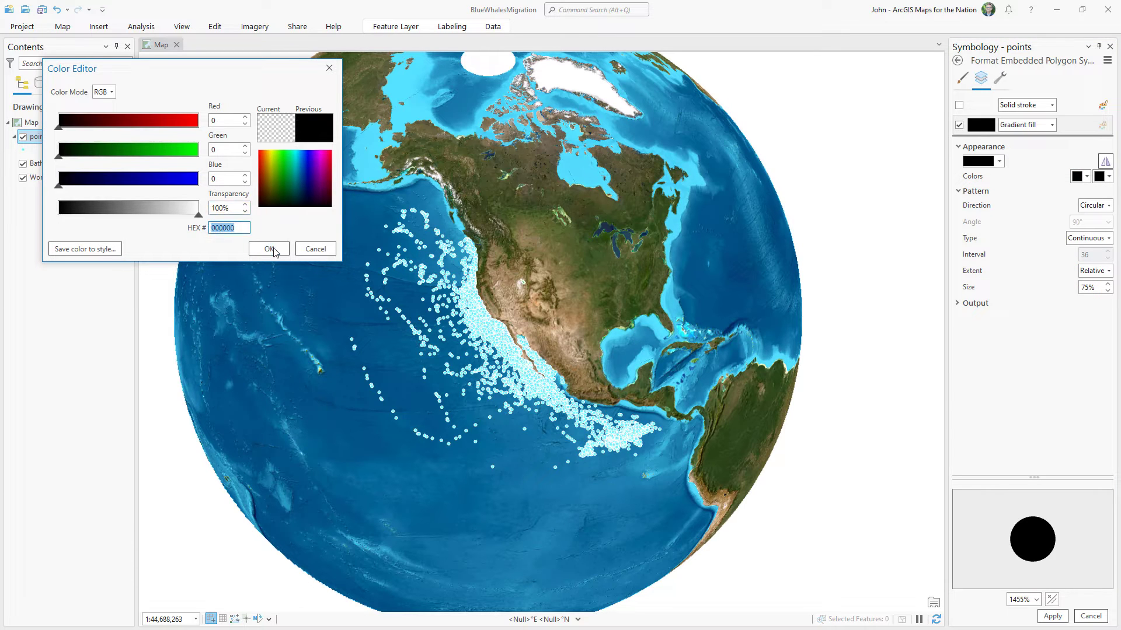
click(269, 249)
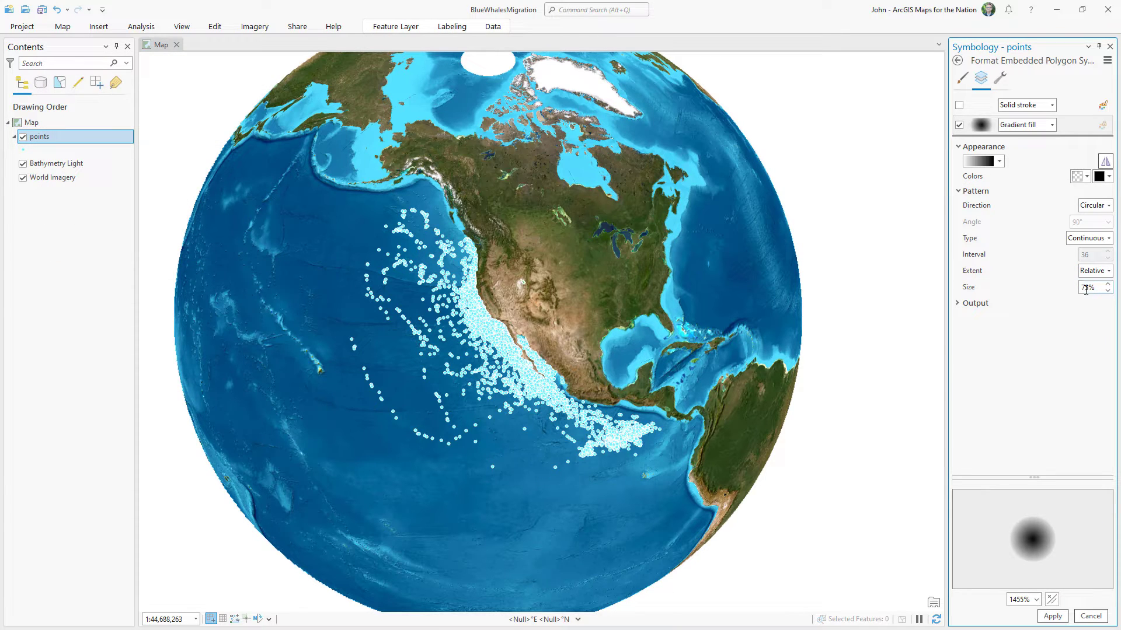
text(6)
key(Tab)
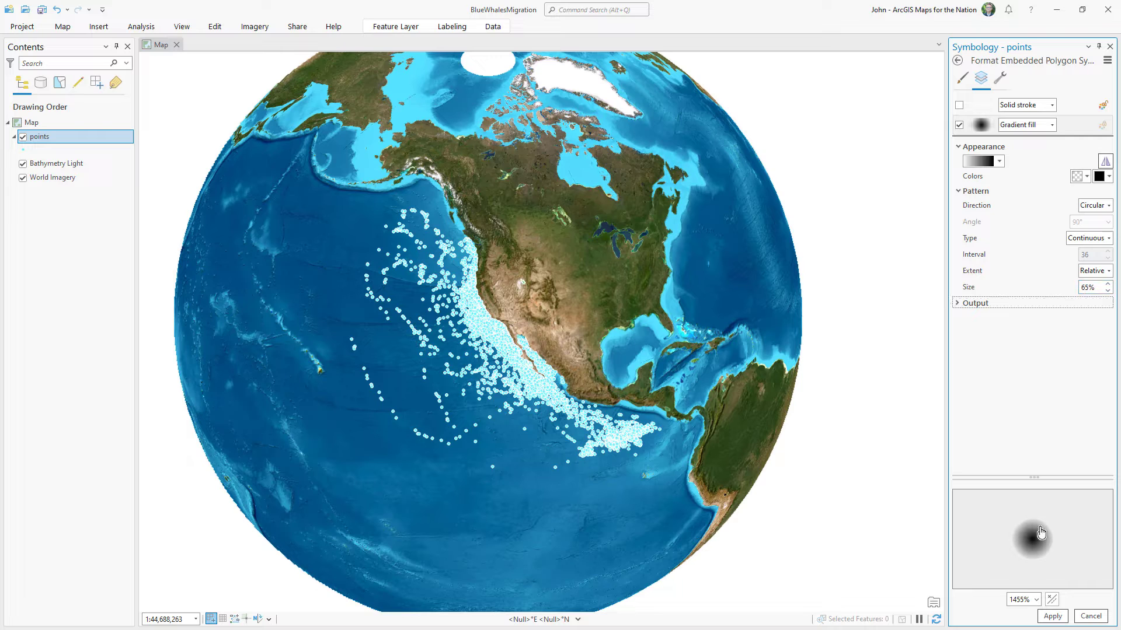
click(1052, 616)
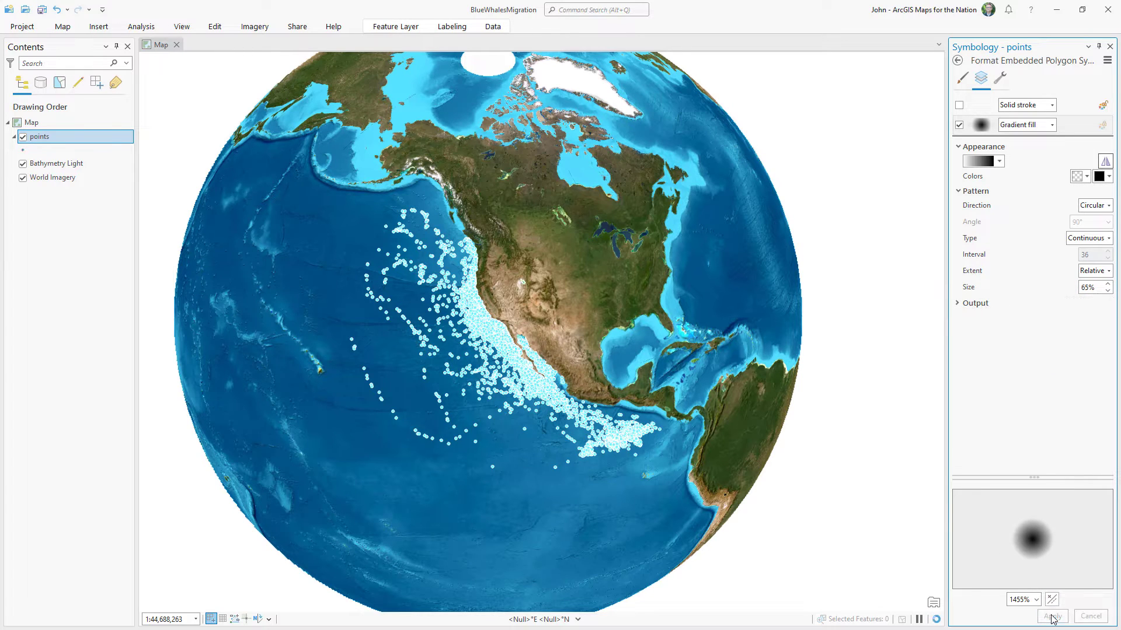
- Enable the first marker layer, size 6 pt, offset 0.5 pt / -0.5 pt, apply, and close Symbology
click(957, 60)
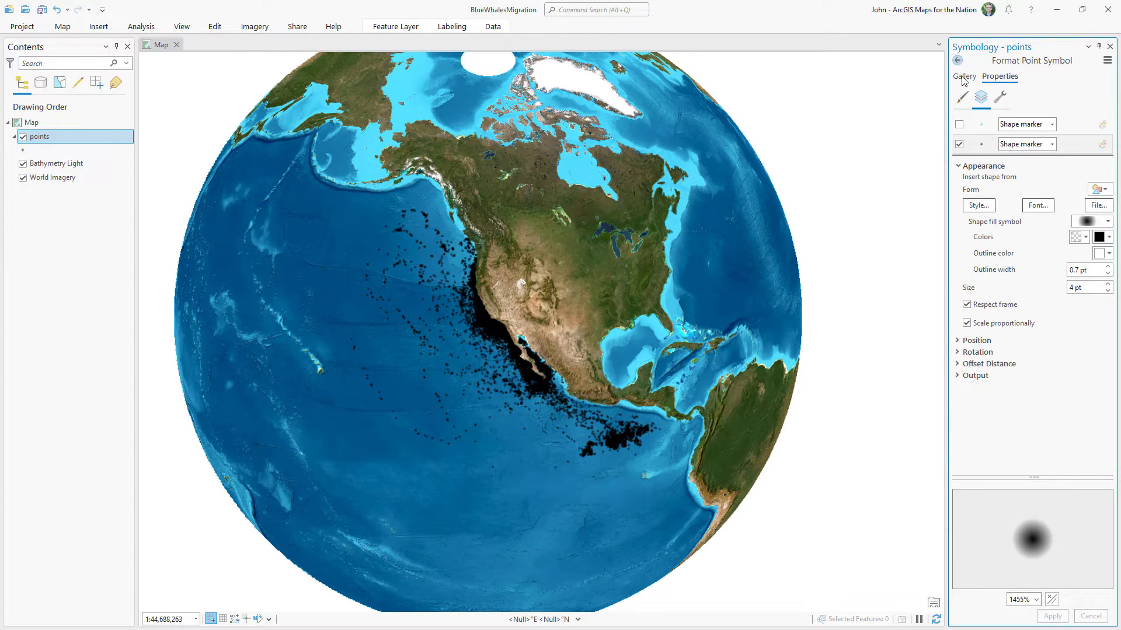
click(959, 125)
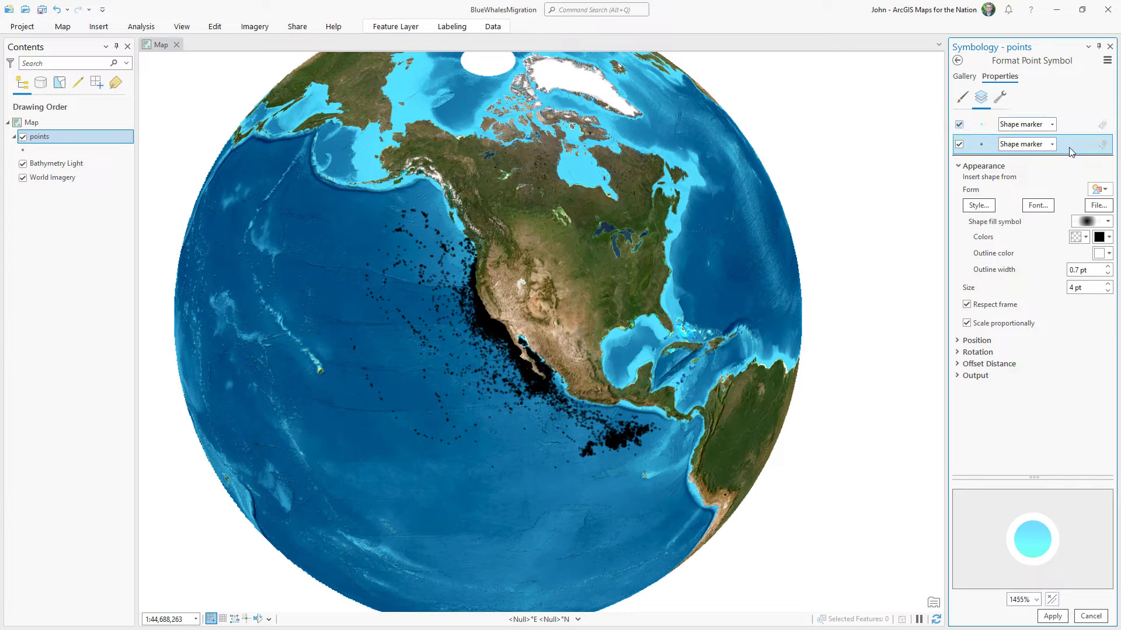
click(1107, 285)
click(1107, 285)
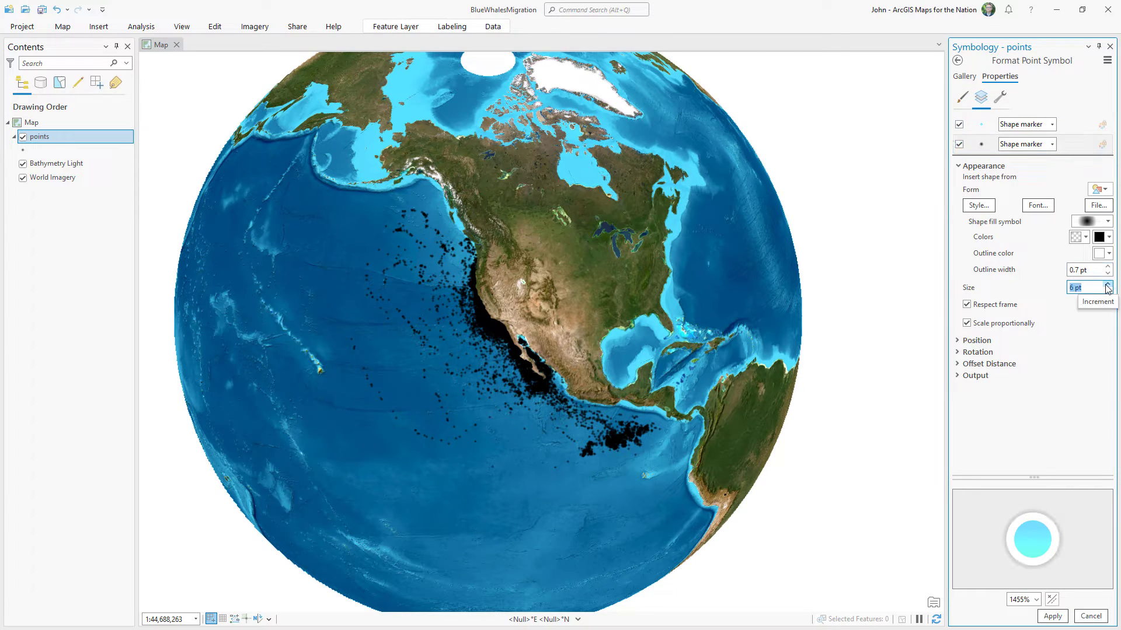
click(996, 365)
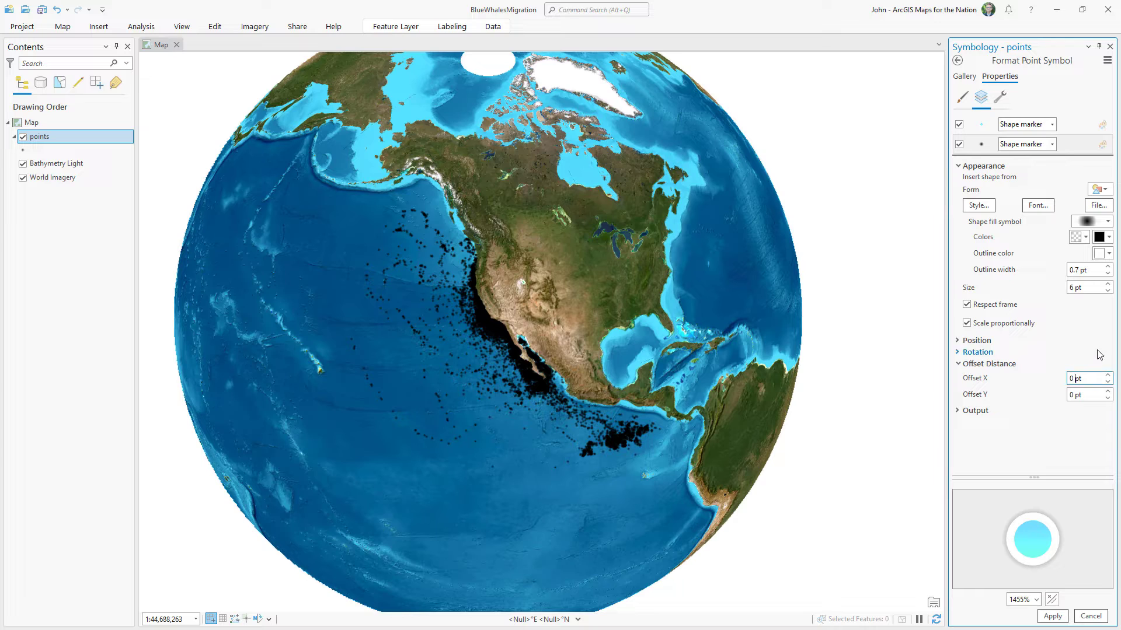
key(Tab)
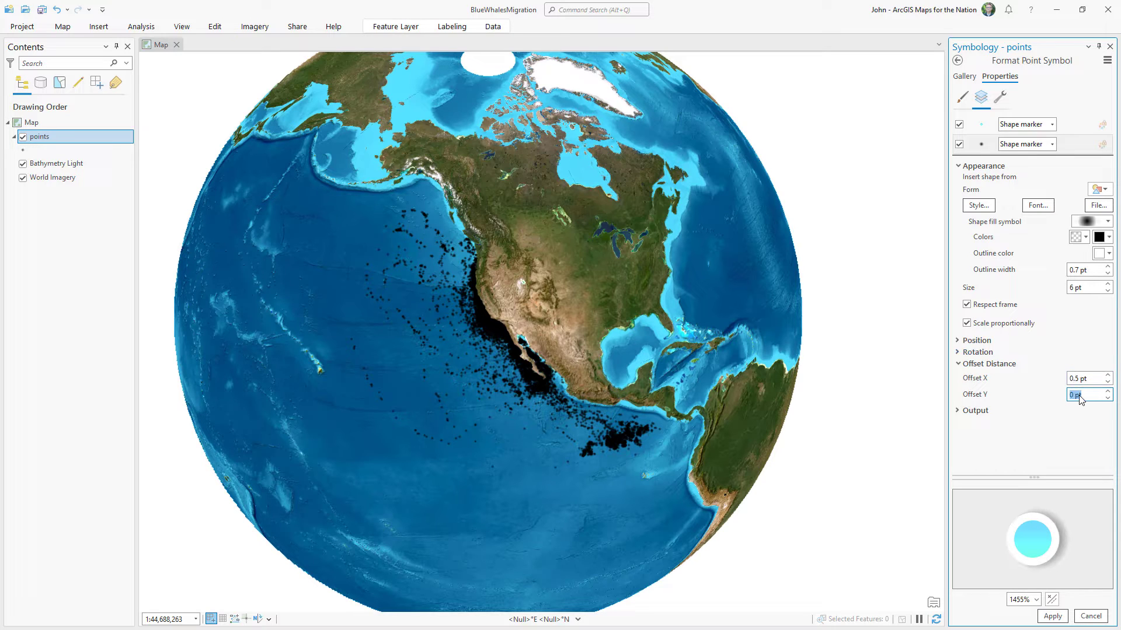
key(Tab)
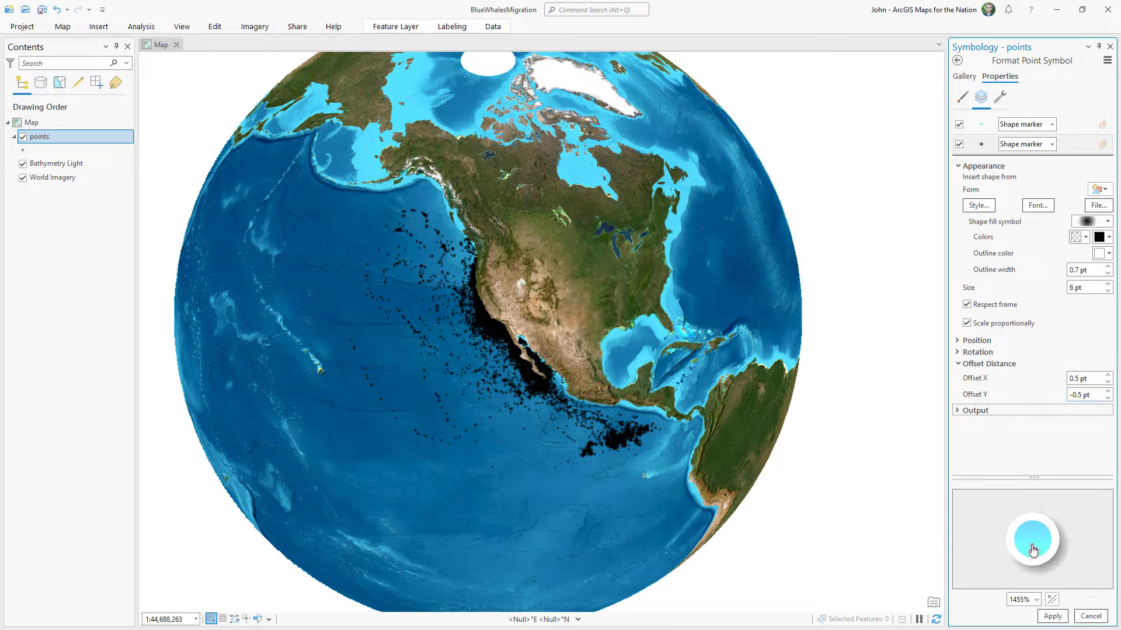
click(1052, 617)
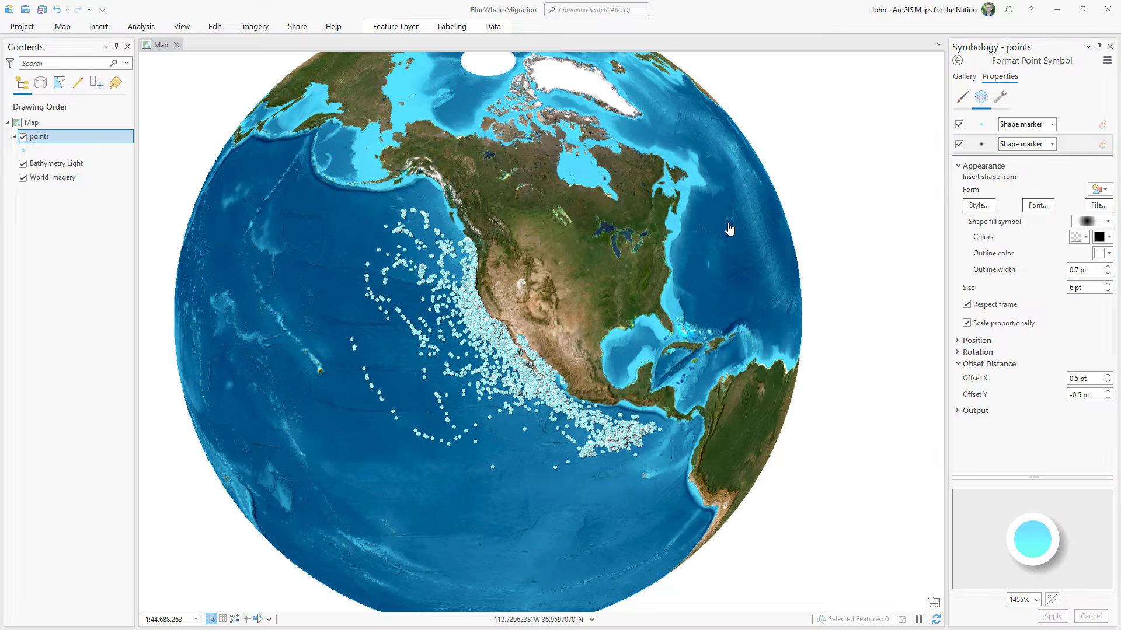
click(1110, 47)
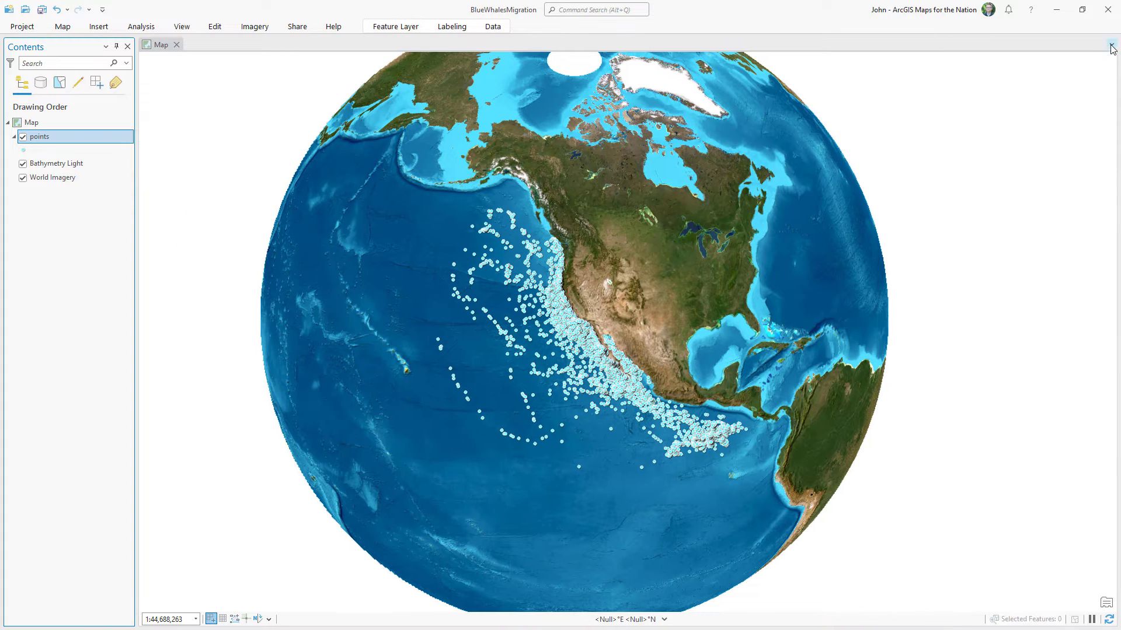
- Open the points layer's attribute table
right_click(108, 140)
click(140, 195)
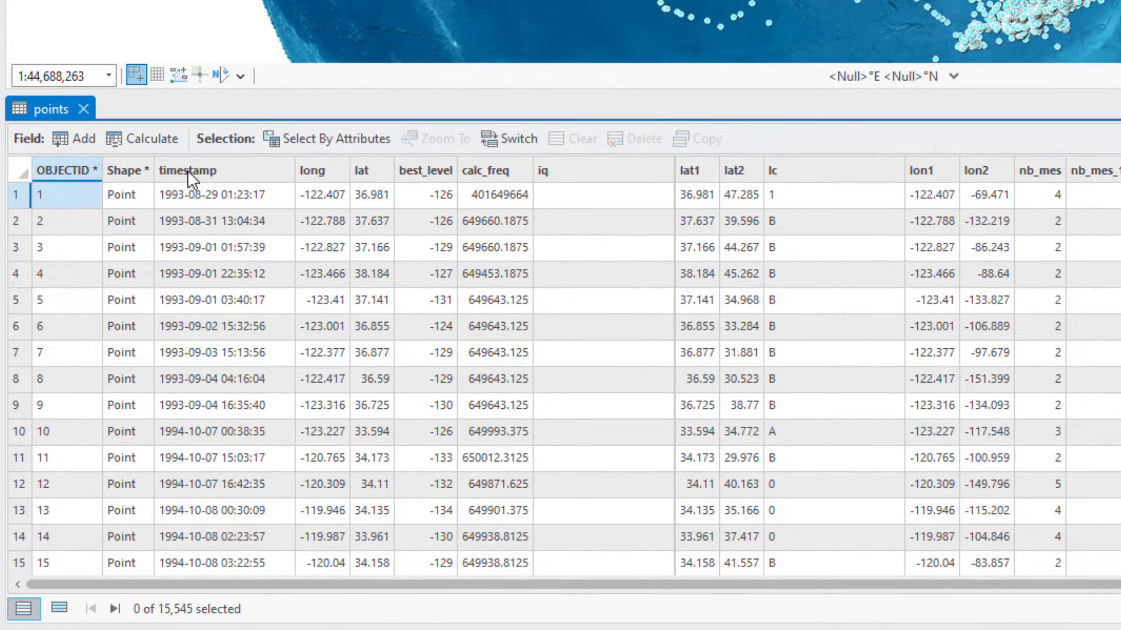
drag(253, 584, 633, 585)
drag(413, 600, 691, 609)
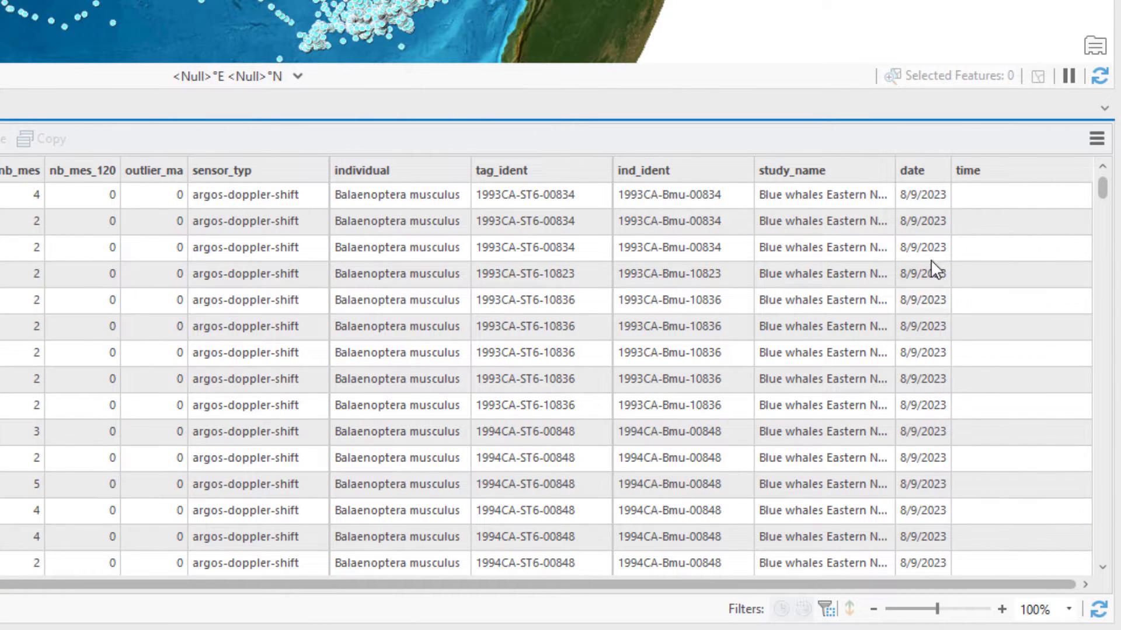
- Delete the date and time fields from the points table, confirming each deletion
right_click(920, 171)
click(662, 481)
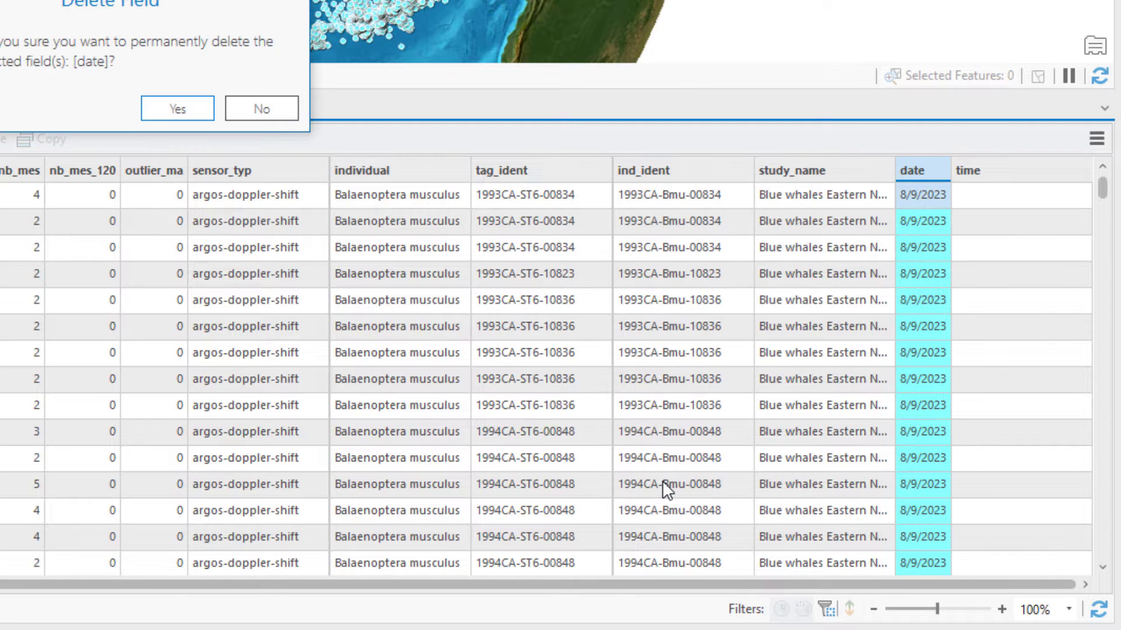
click(183, 108)
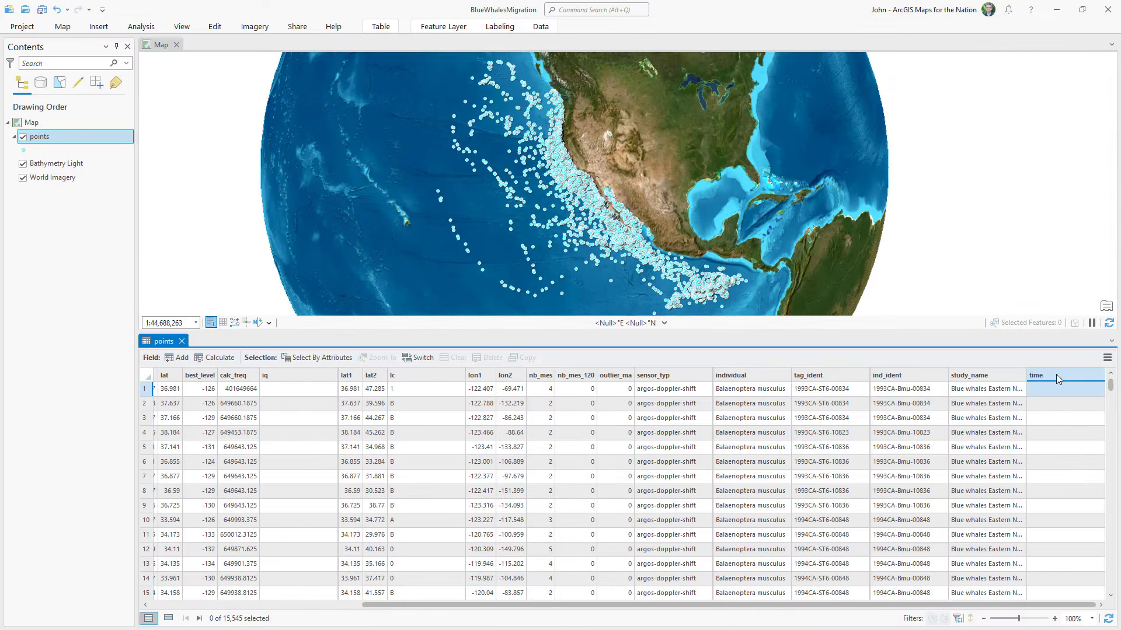
right_click(954, 178)
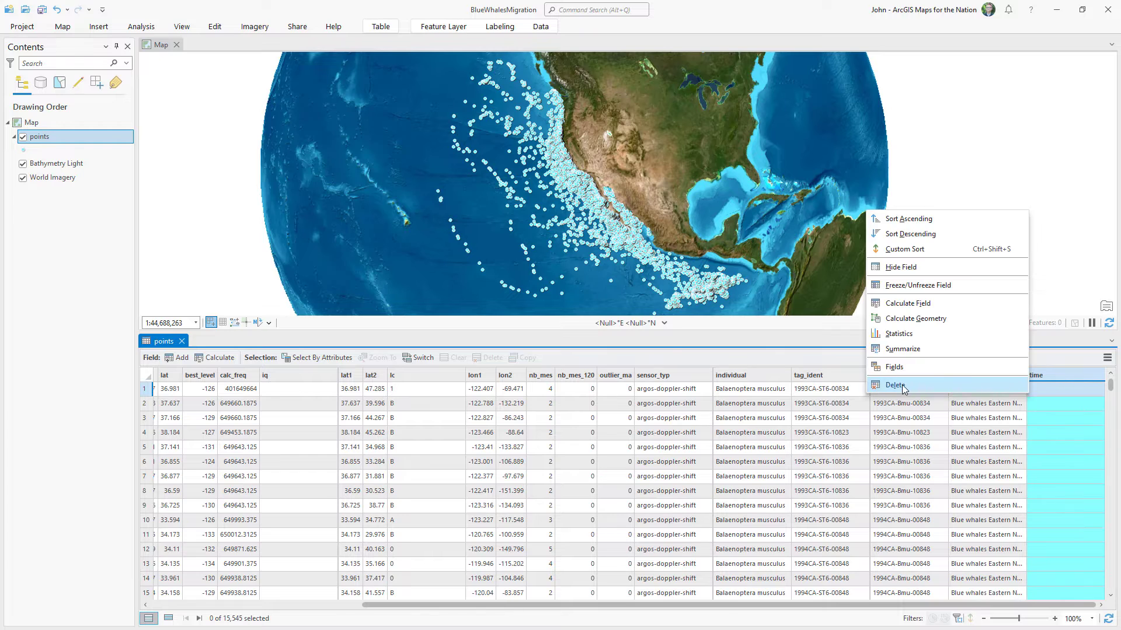
click(895, 385)
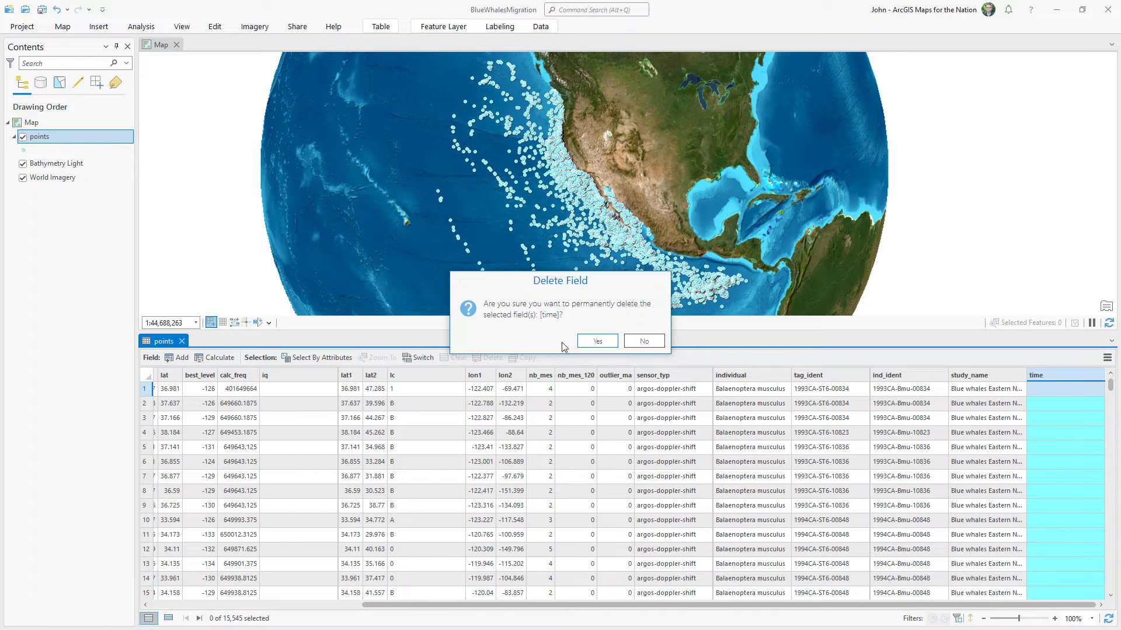
click(589, 342)
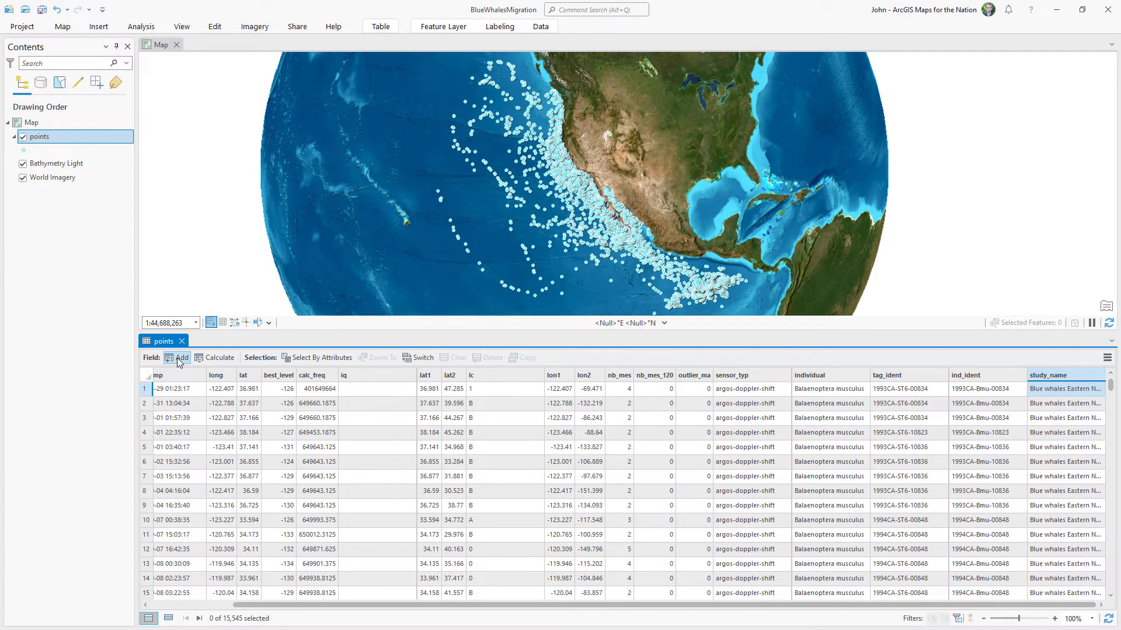
- Add a Short integer field named Month to the points table and save it
click(179, 358)
text(Month)
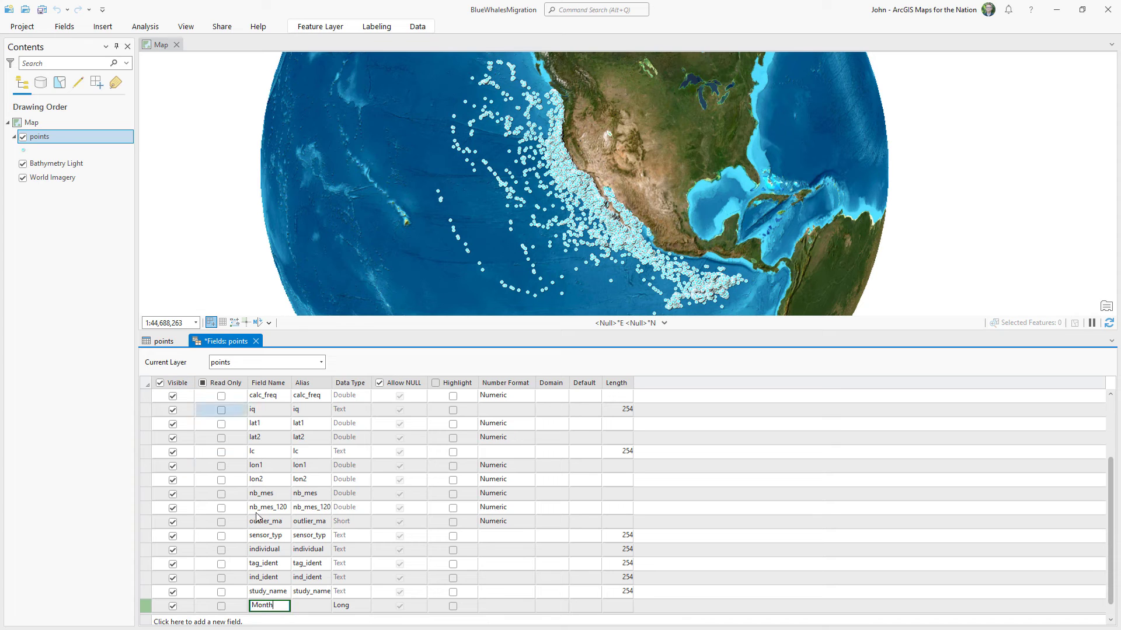
click(349, 607)
click(349, 505)
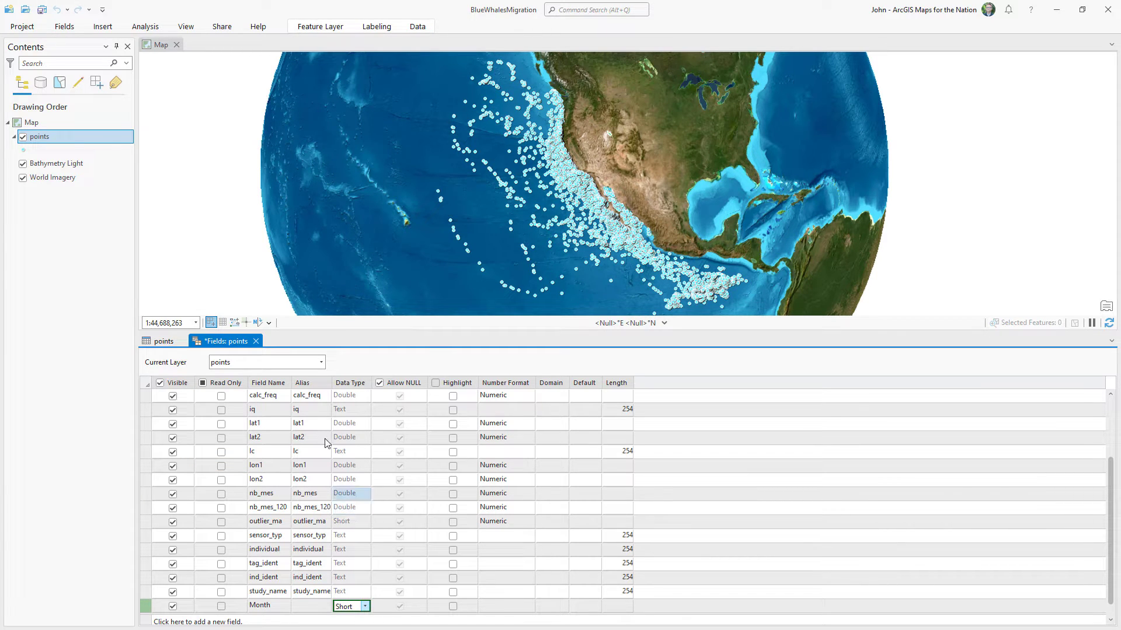
click(63, 27)
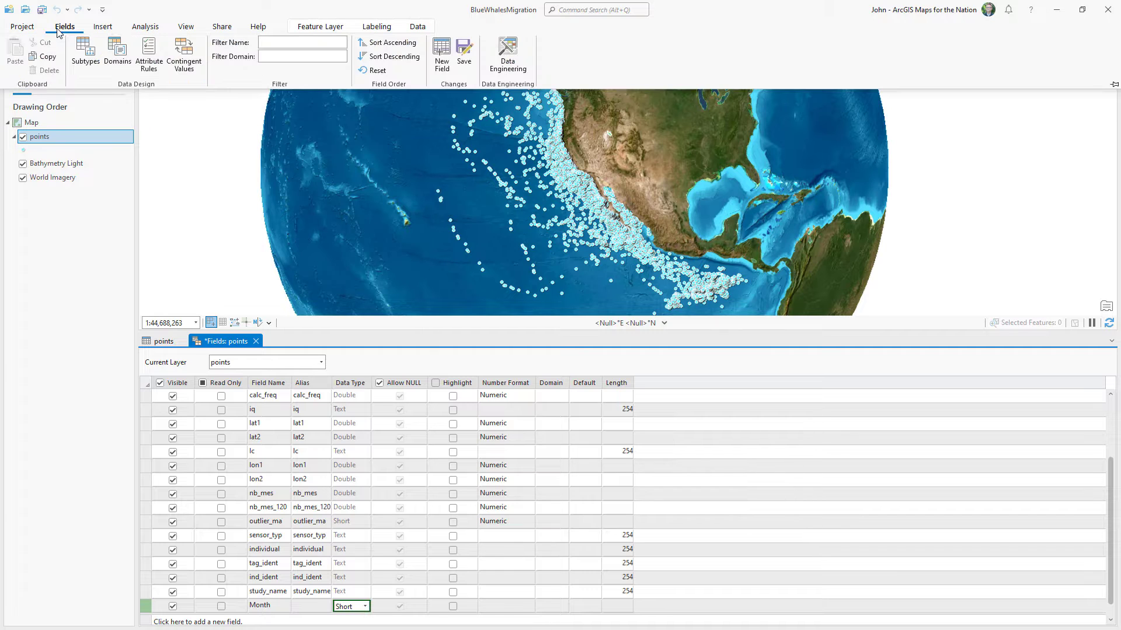
click(463, 52)
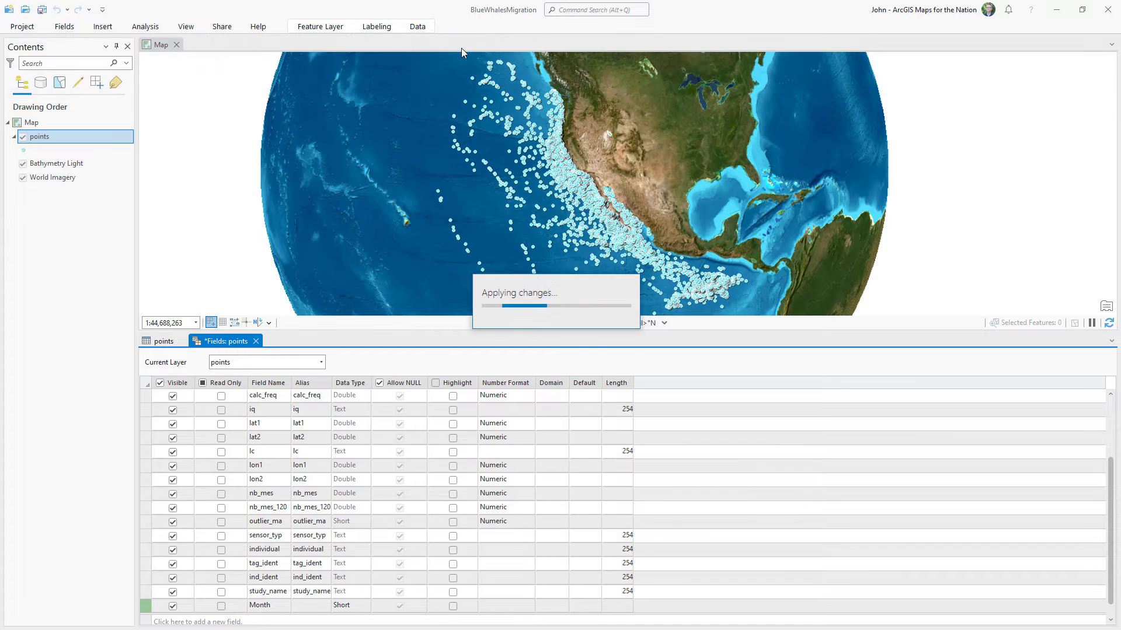
click(252, 341)
drag(828, 609, 915, 610)
right_click(1092, 374)
key(Escape)
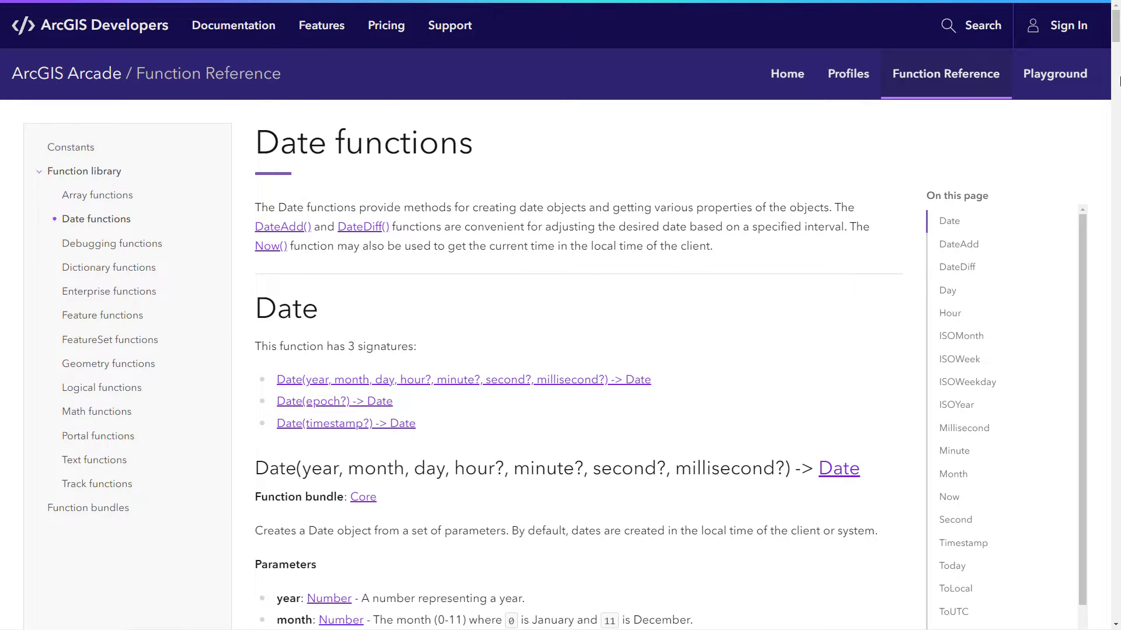
drag(1115, 34, 1115, 219)
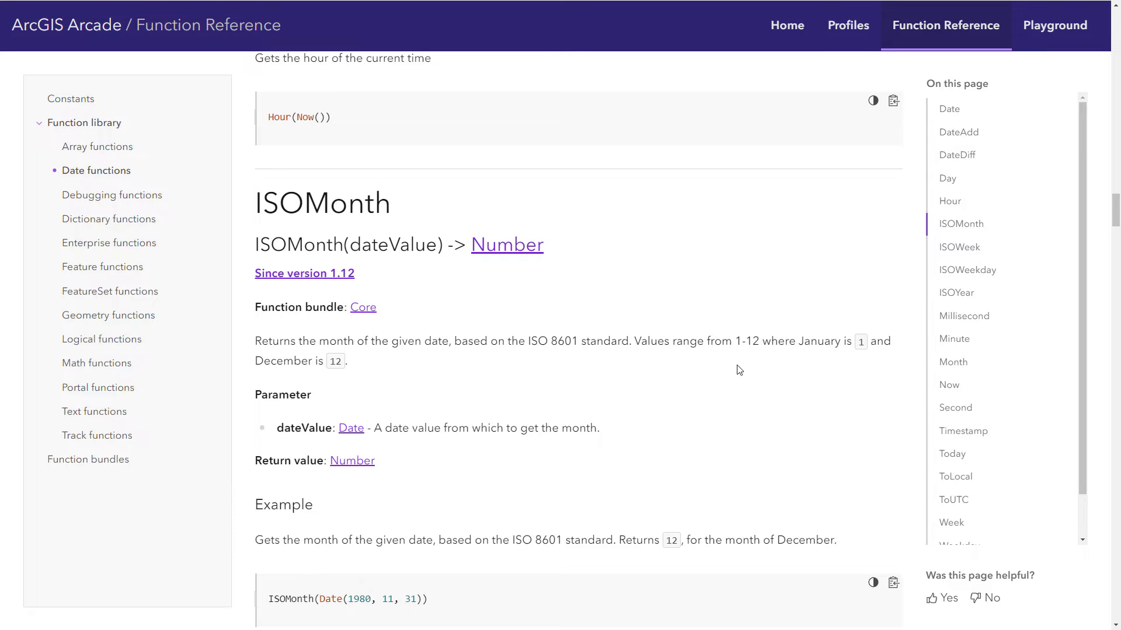
key(alt+Tab)
- Calculate the Month field with the Arcade expression ISOMonth($feature.timestamp)
click(1093, 380)
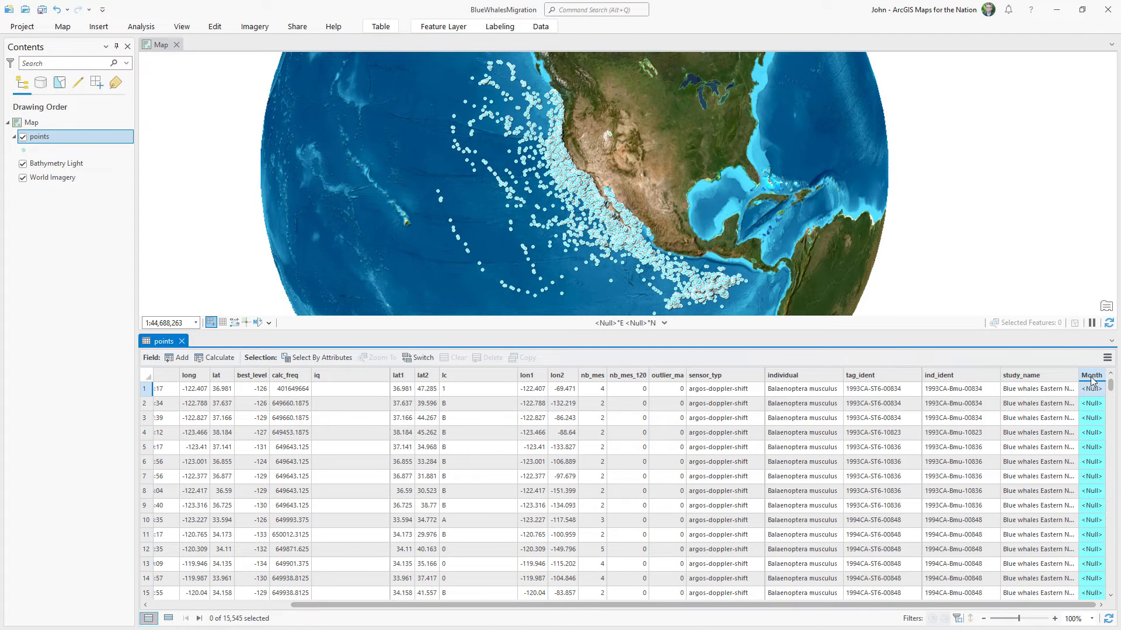
right_click(1092, 381)
click(939, 318)
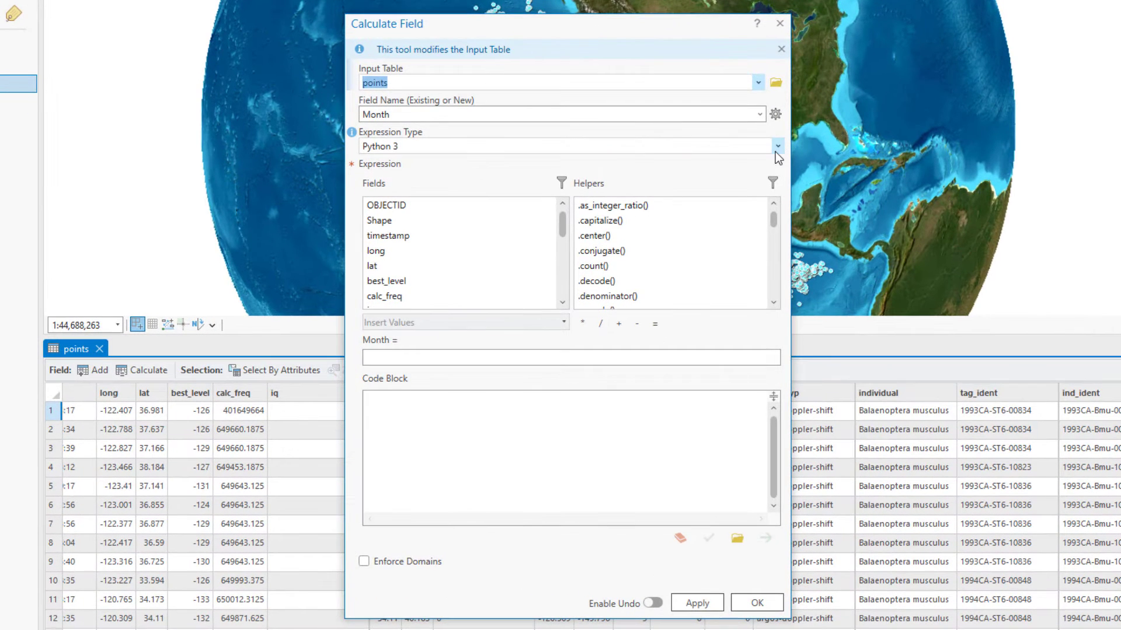
click(765, 152)
click(370, 183)
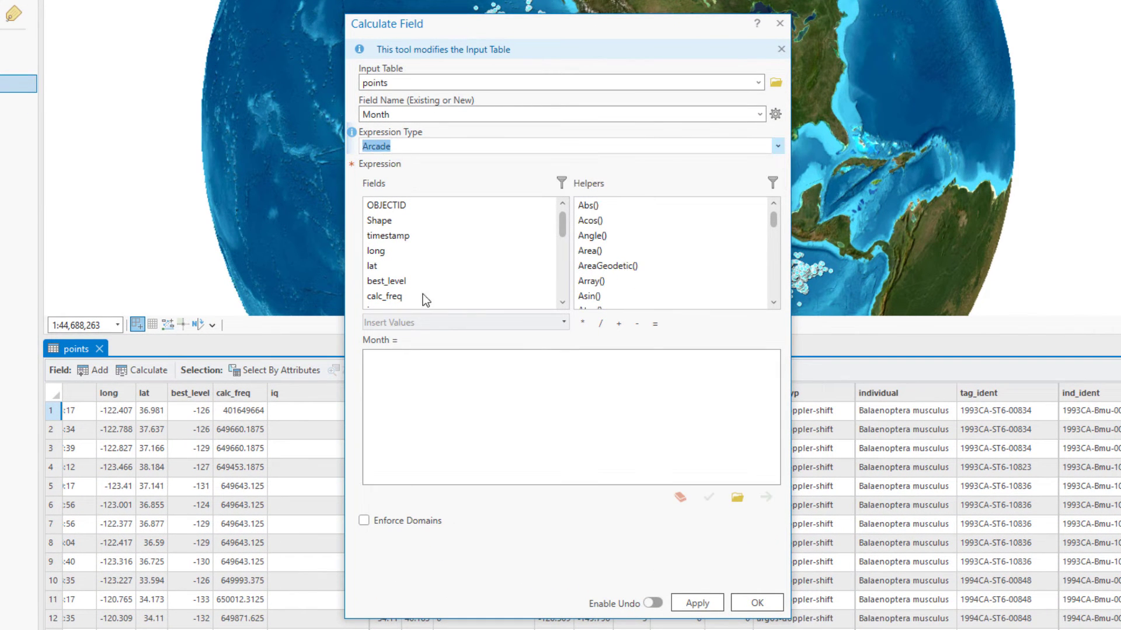
click(452, 379)
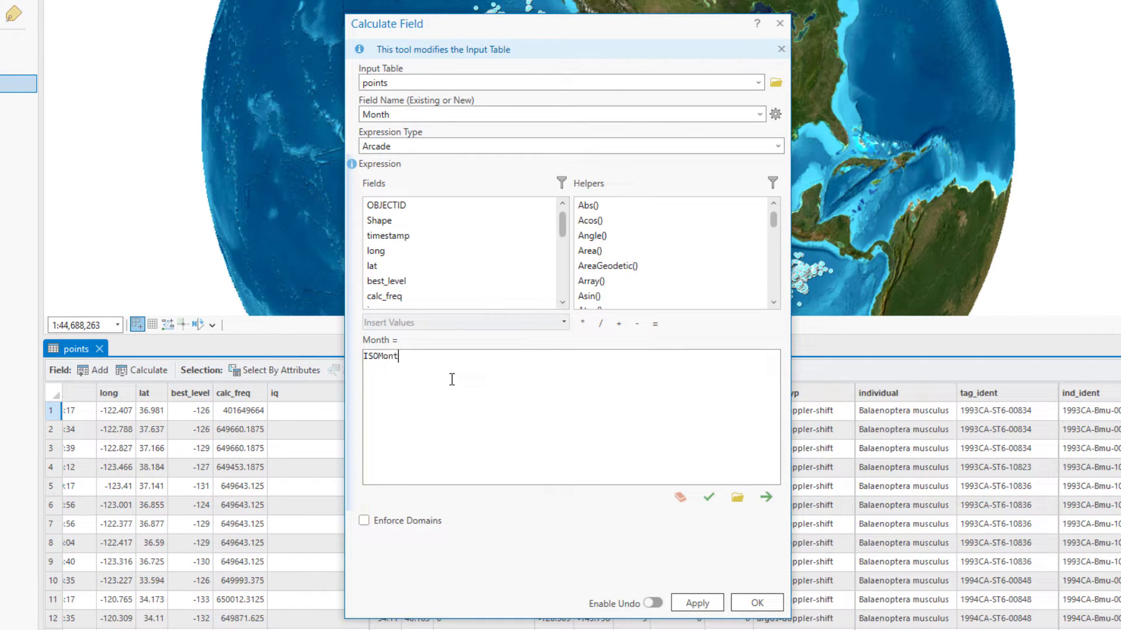
double_click(397, 236)
click(506, 363)
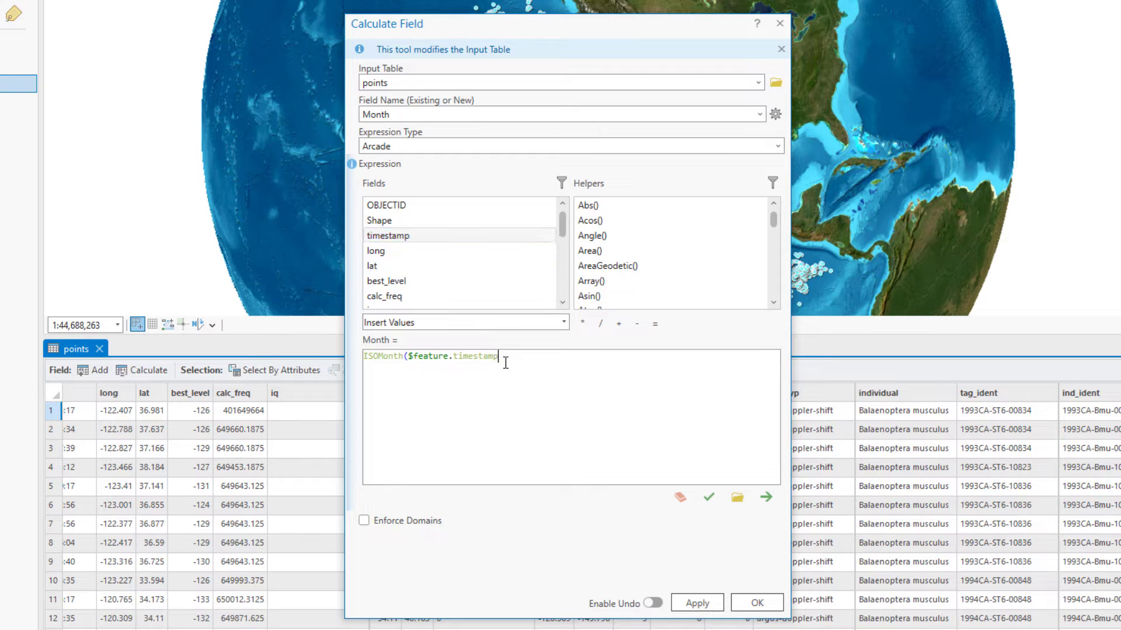
click(708, 497)
click(697, 603)
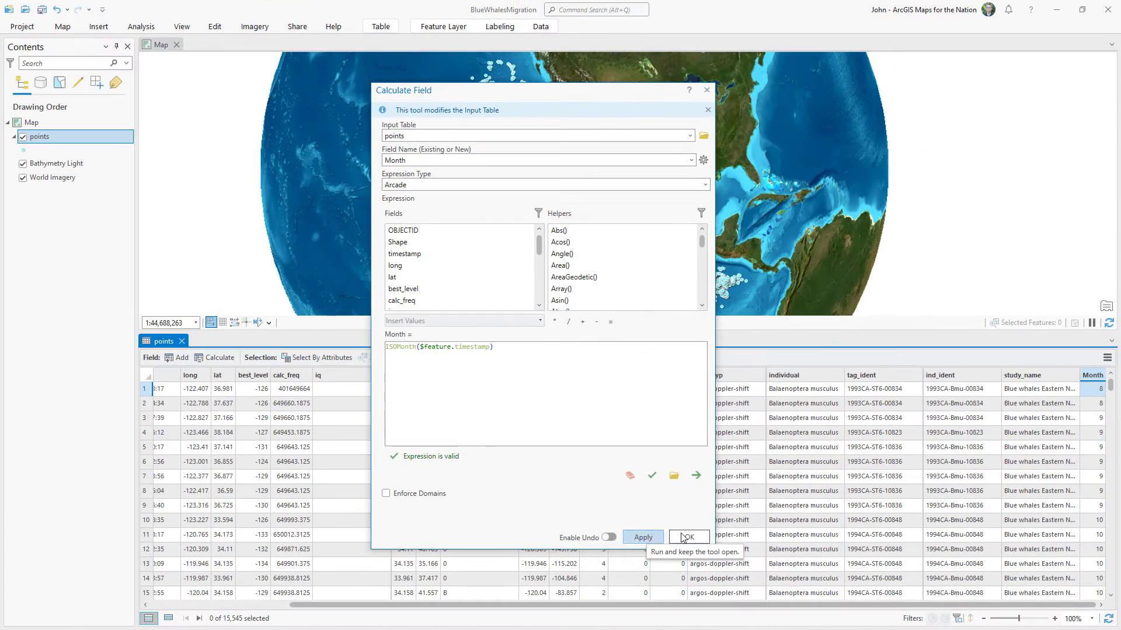
click(684, 538)
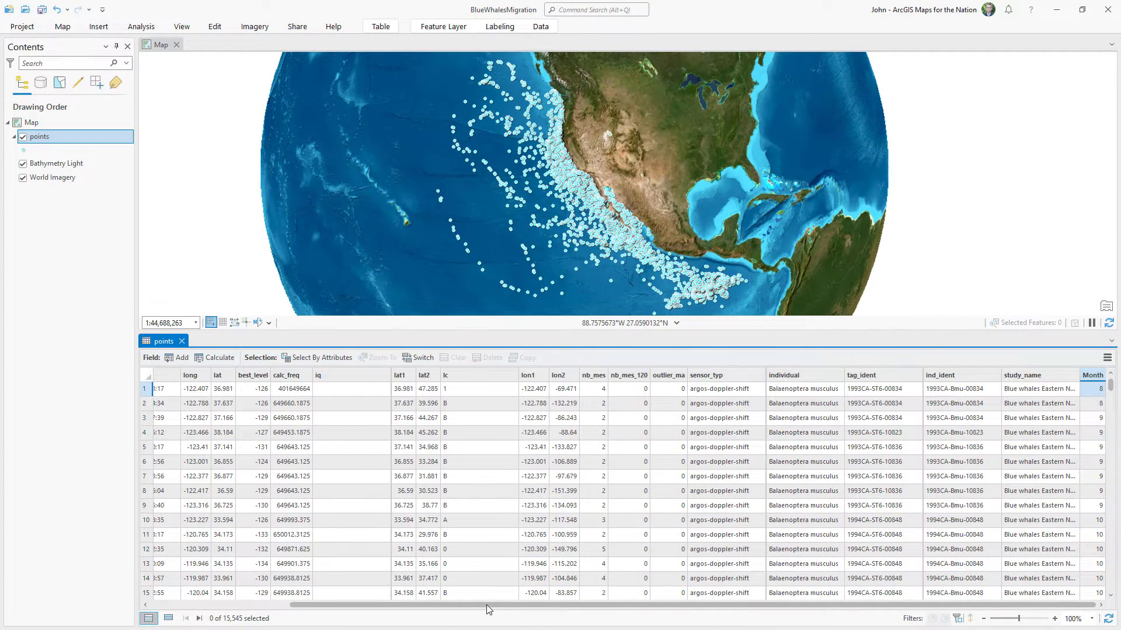
- Close the attribute table and duplicate the points layer in Contents
drag(484, 607, 279, 605)
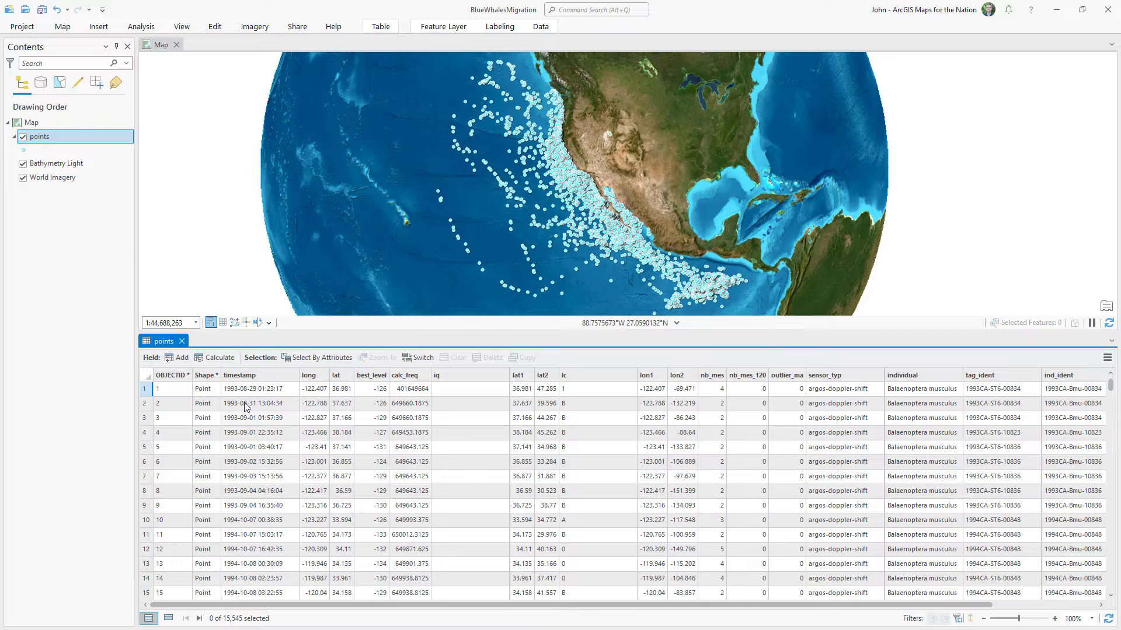
click(182, 341)
drag(124, 138, 127, 157)
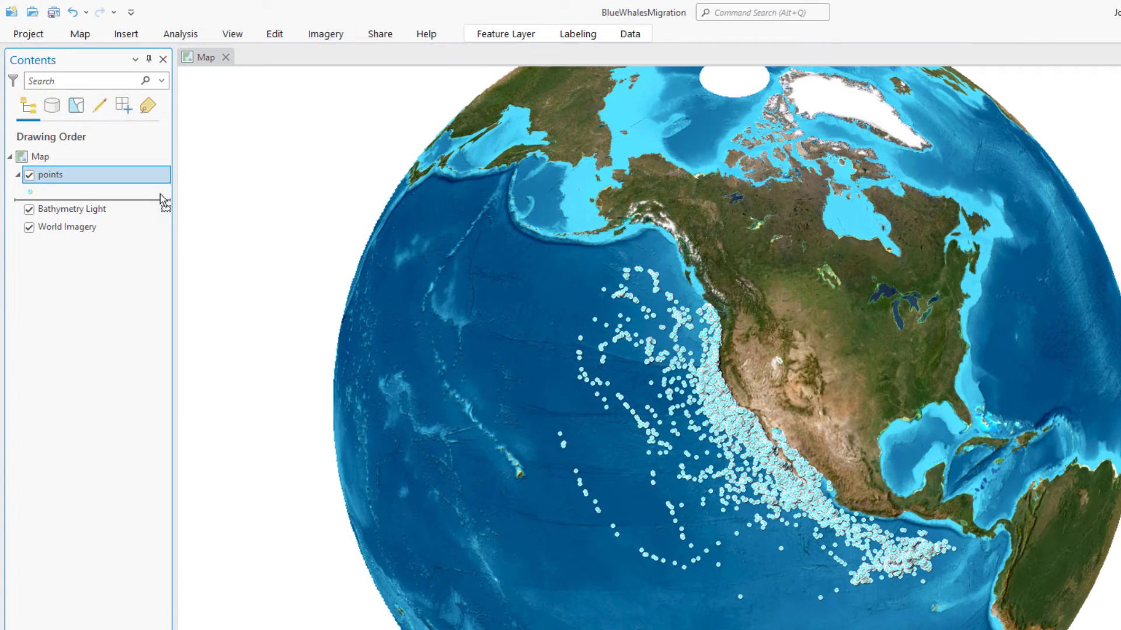
drag(163, 200, 161, 199)
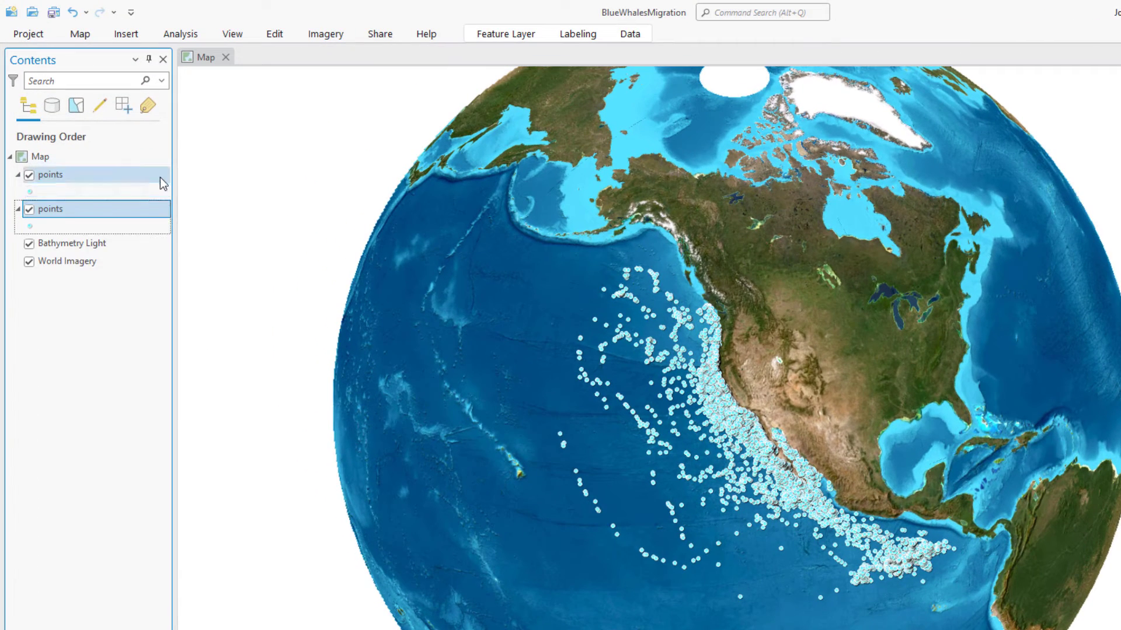
- Duplicate the points layers until there are twelve copies
key(F2)
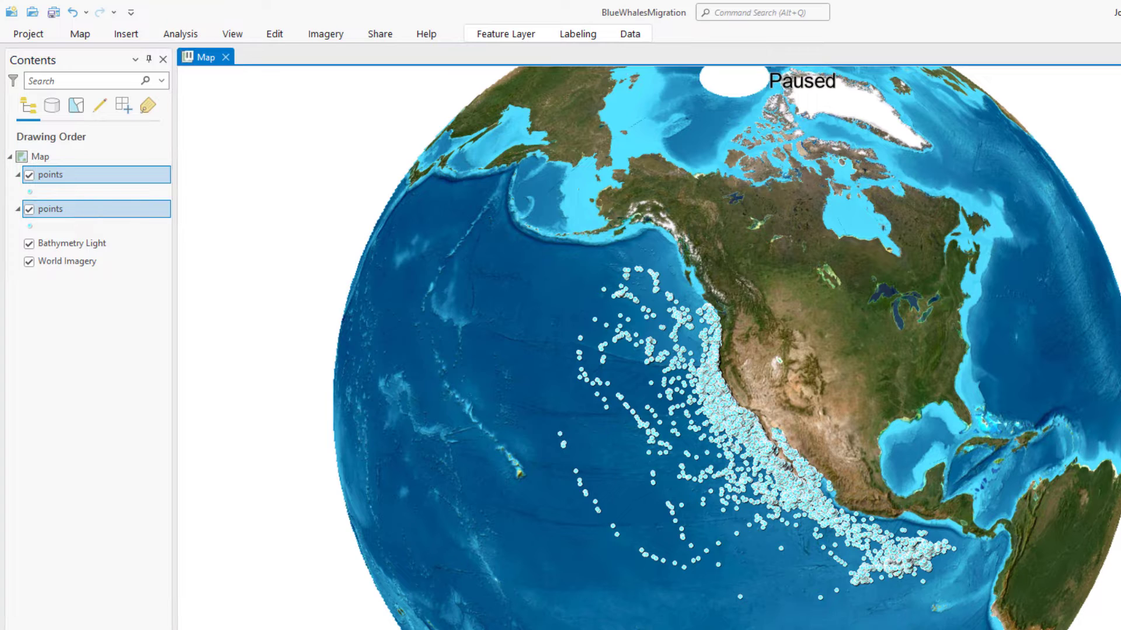
drag(164, 220, 165, 232)
click(156, 279)
ctrl+click(156, 175)
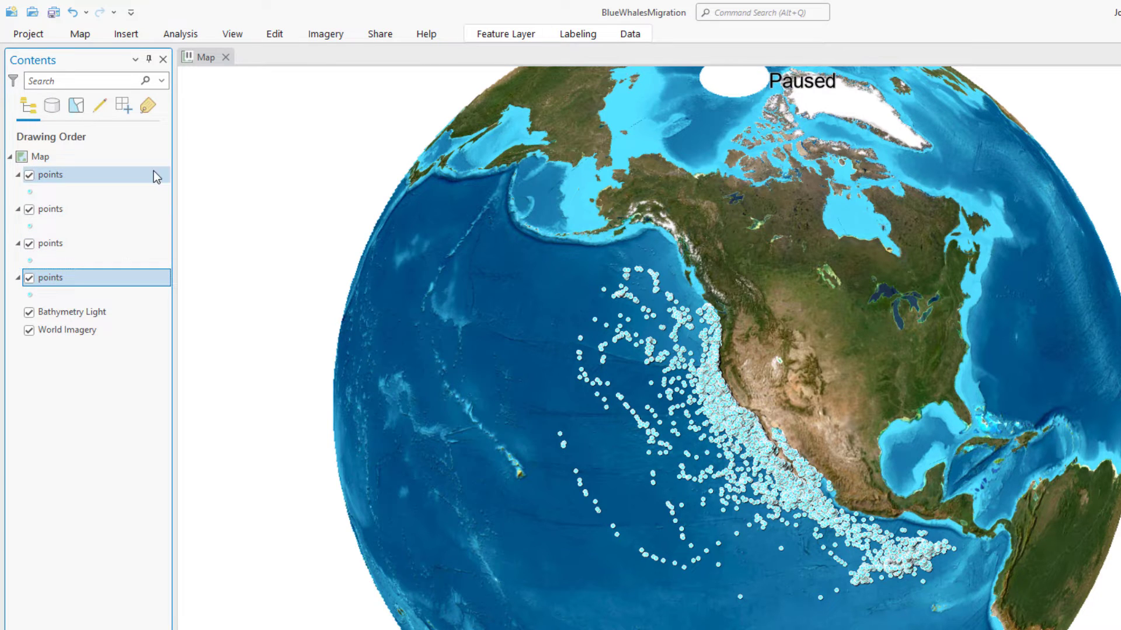
shift+click(159, 280)
drag(162, 286, 158, 303)
click(154, 415)
ctrl+click(131, 313)
shift+click(163, 418)
drag(162, 424, 162, 432)
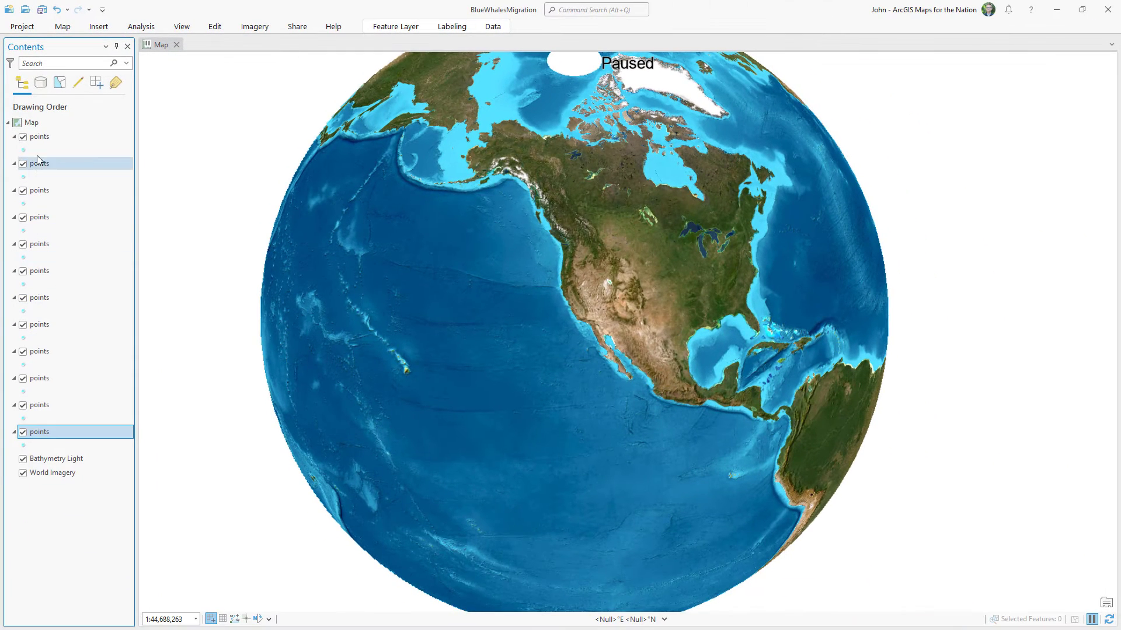
- Rename the copied layers 2 through 12 in drawing order, then select layer 1
click(49, 209)
key(F2)
text(2	3	4	5	6	7	)
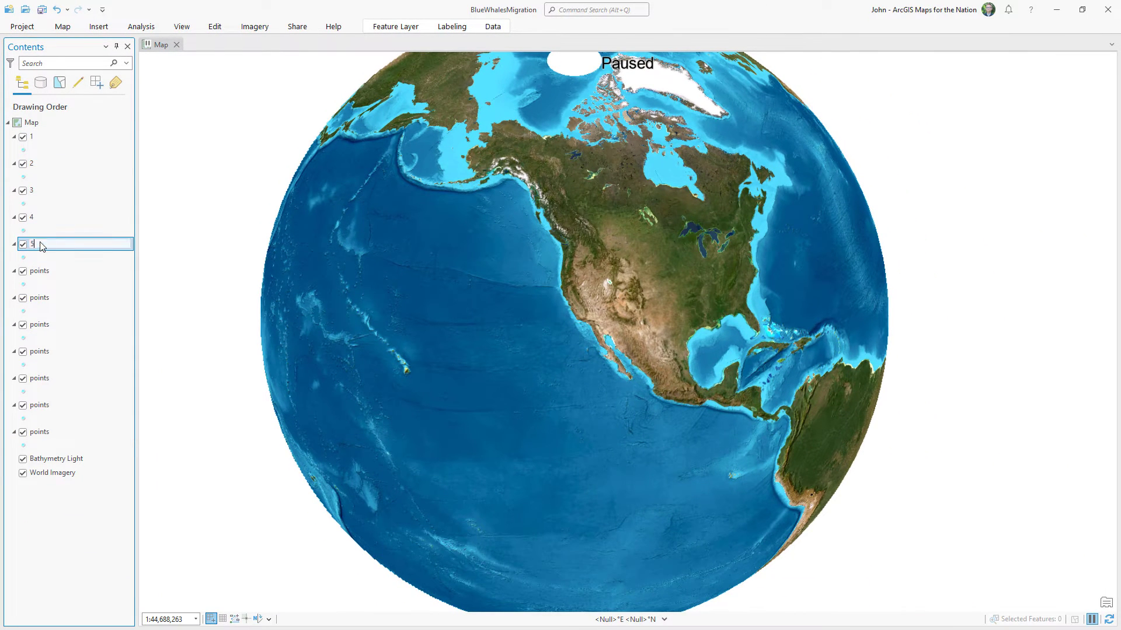
text(8	9	10	11	12)
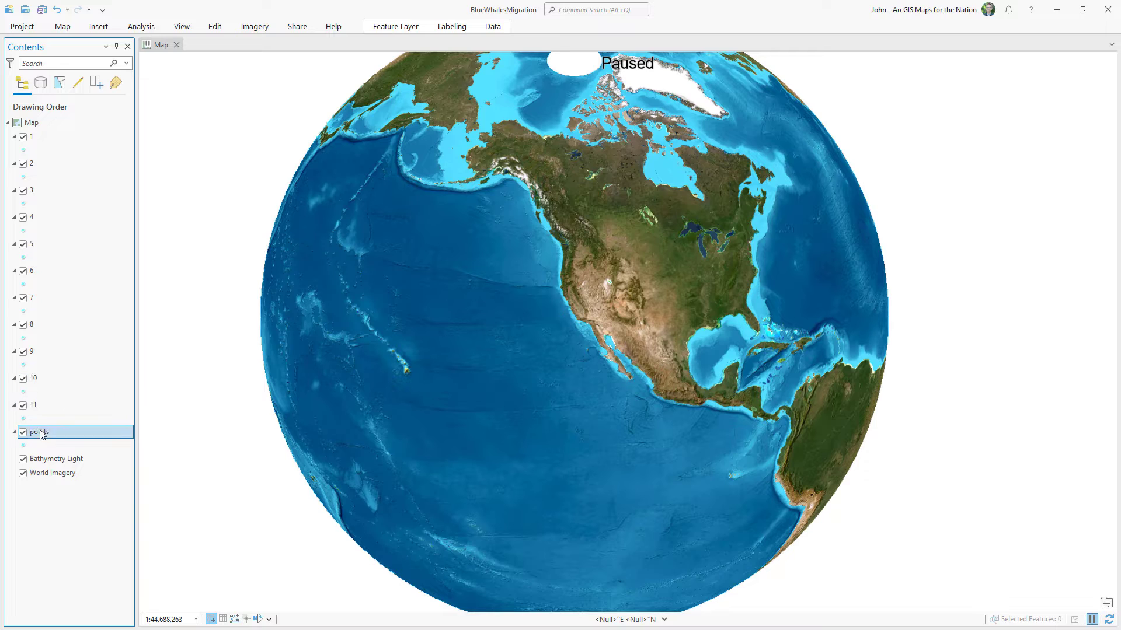
key(Return)
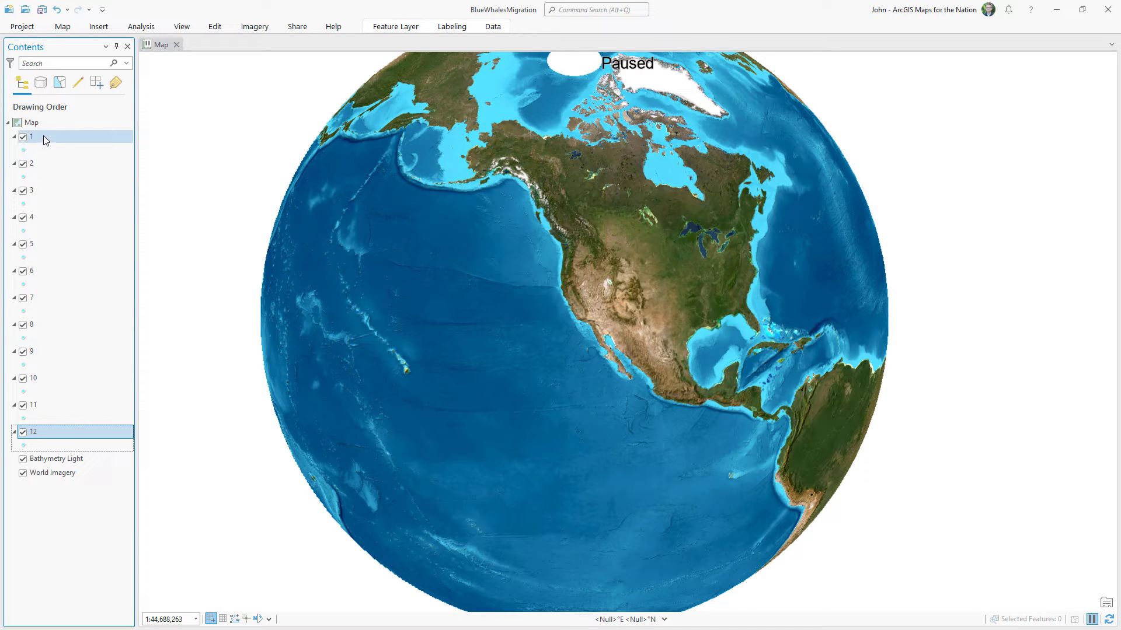
click(121, 140)
- Give layer 1 the definition query Month = 1 and copy its SQL text
double_click(121, 138)
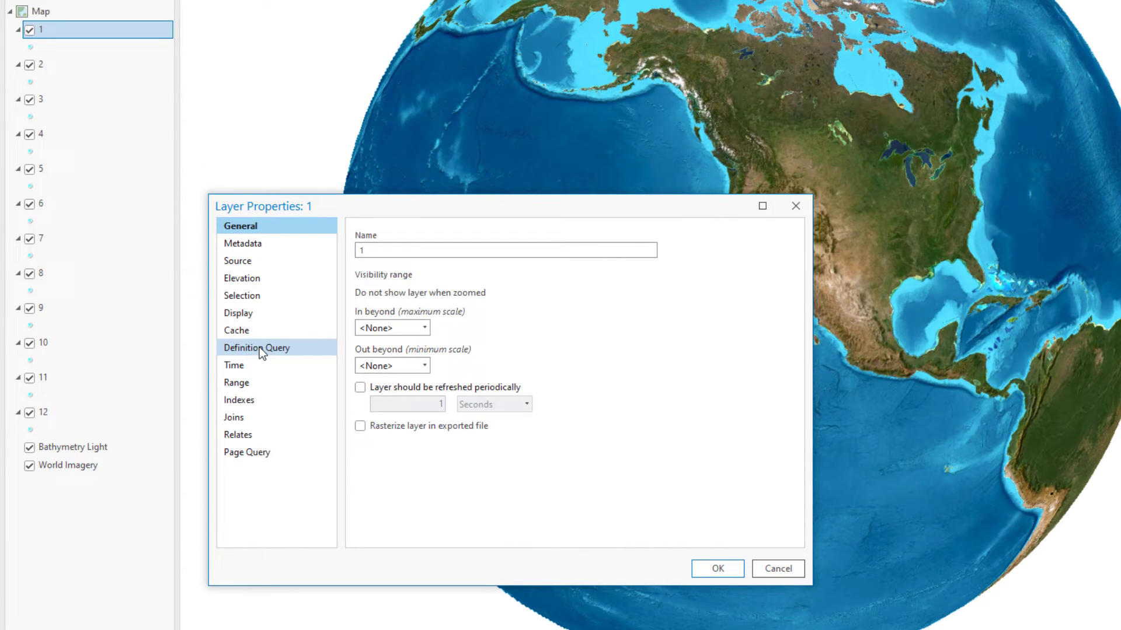
click(253, 350)
click(558, 392)
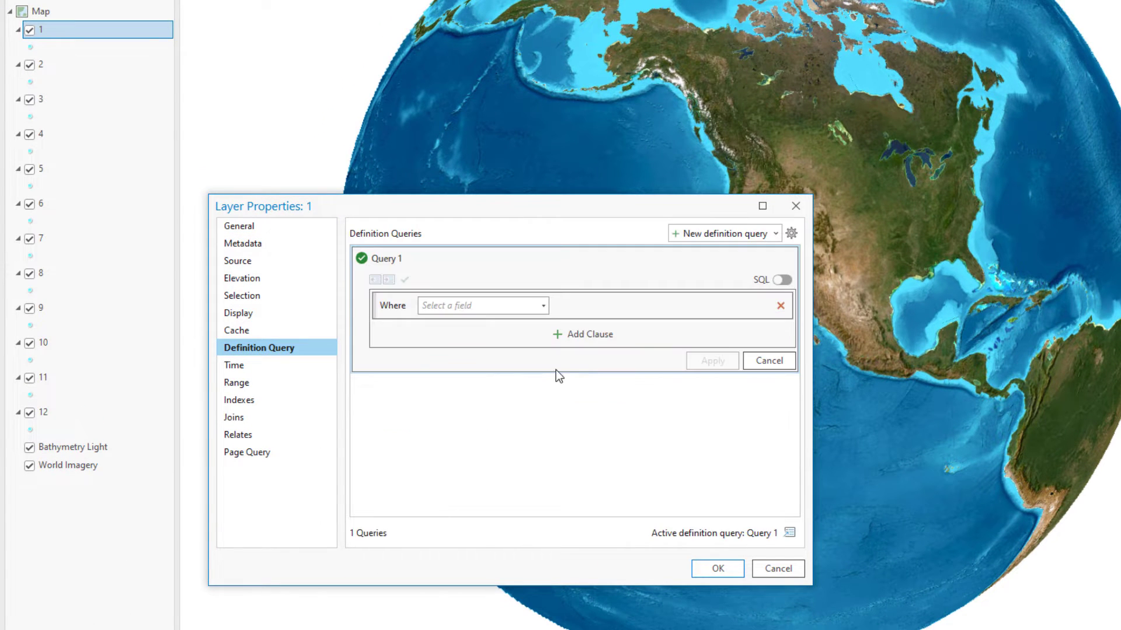
click(543, 306)
click(467, 608)
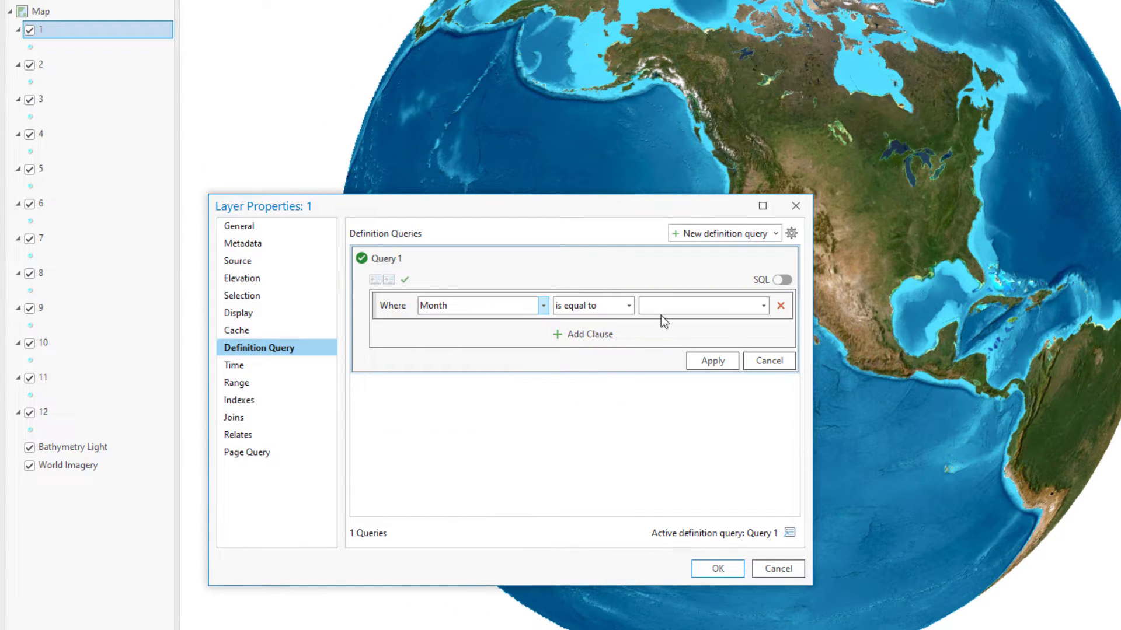
click(780, 280)
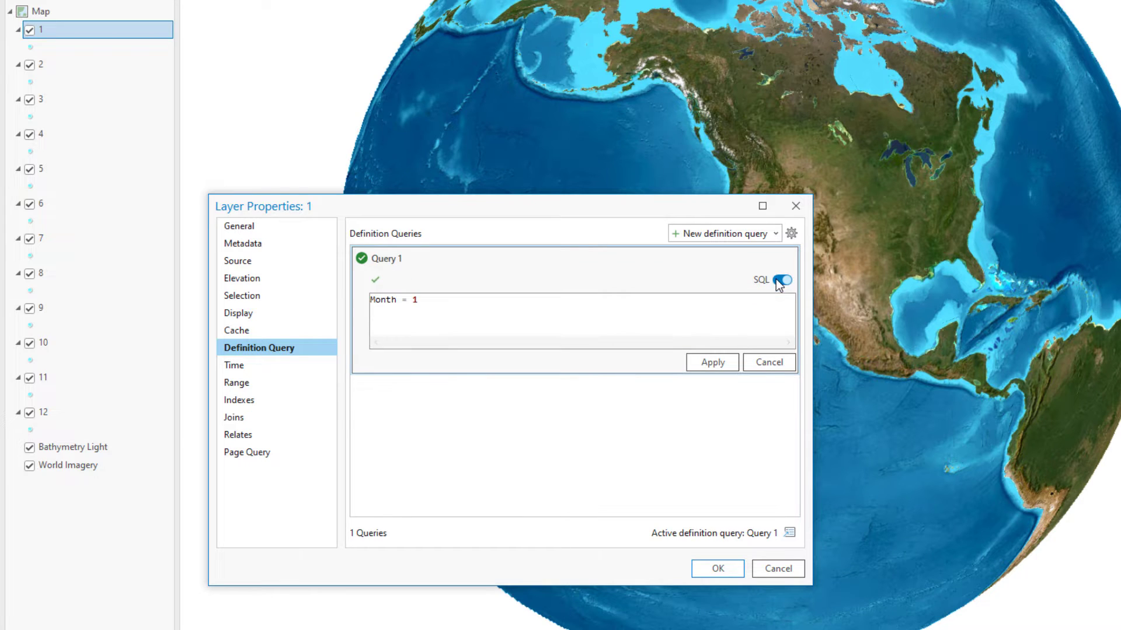
right_click(382, 299)
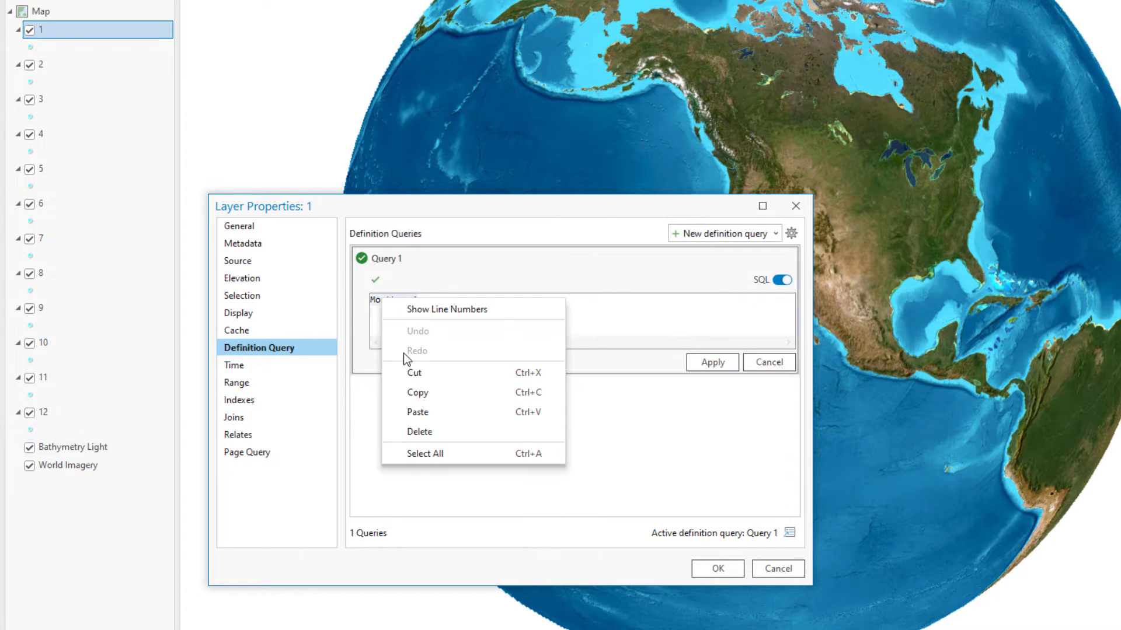
click(411, 389)
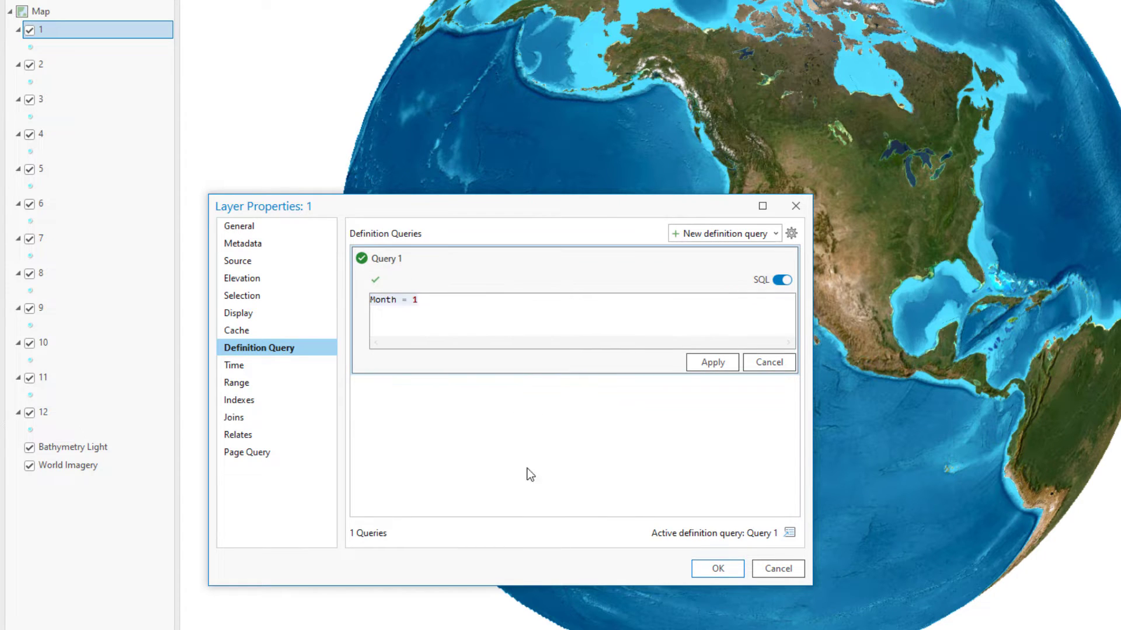
click(717, 569)
double_click(167, 64)
click(782, 280)
key(ctrl+v)
key(BackSpace)
text(2)
click(717, 569)
double_click(166, 99)
click(547, 390)
click(782, 281)
key(ctrl+v)
key(BackSpace)
text(3)
click(718, 569)
double_click(167, 134)
click(782, 280)
key(ctrl+v)
key(BackSpace)
text(4)
click(718, 569)
double_click(167, 168)
click(577, 390)
click(782, 280)
key(ctrl+v)
key(BackSpace)
text(5)
click(718, 569)
double_click(161, 204)
click(718, 569)
double_click(161, 238)
click(718, 569)
double_click(160, 274)
double_click(155, 308)
click(718, 569)
double_click(143, 342)
click(718, 569)
double_click(161, 378)
click(718, 570)
double_click(160, 412)
click(718, 569)
ctrl+click(29, 30)
click(29, 64)
click(29, 99)
click(29, 133)
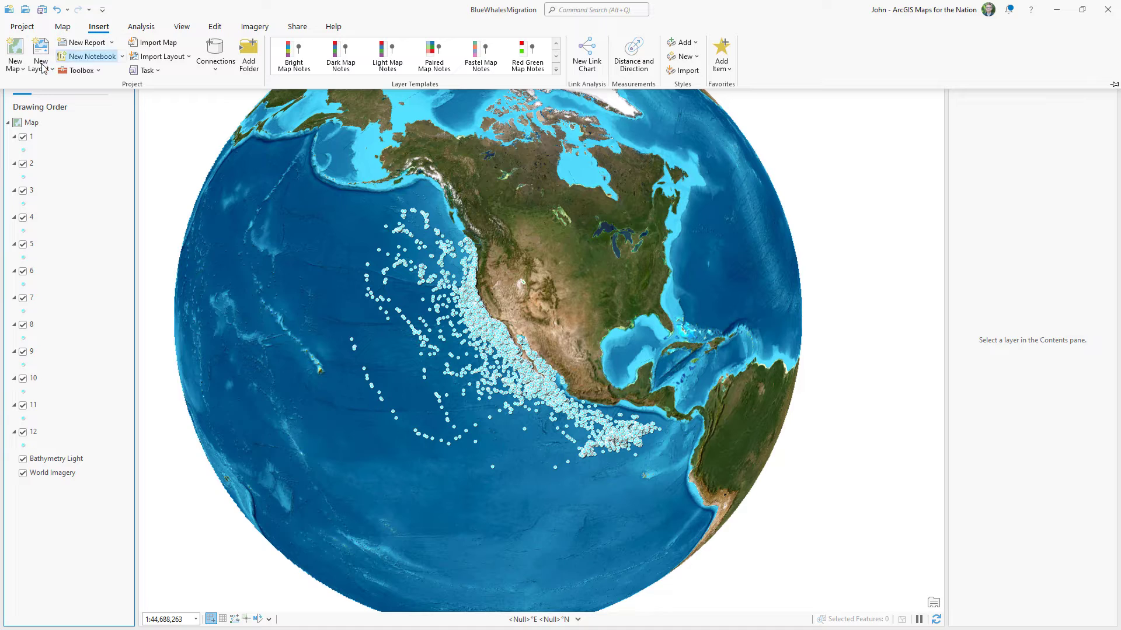
- Create a new layout with a custom 10.8 × 19.2 inch portrait page
click(42, 69)
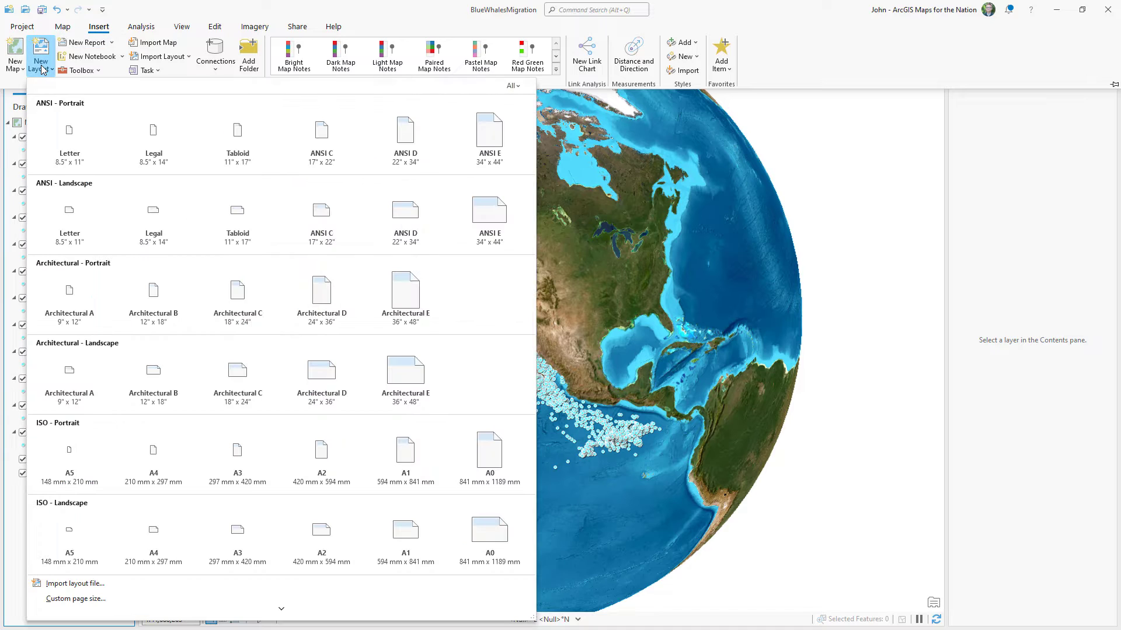
click(61, 599)
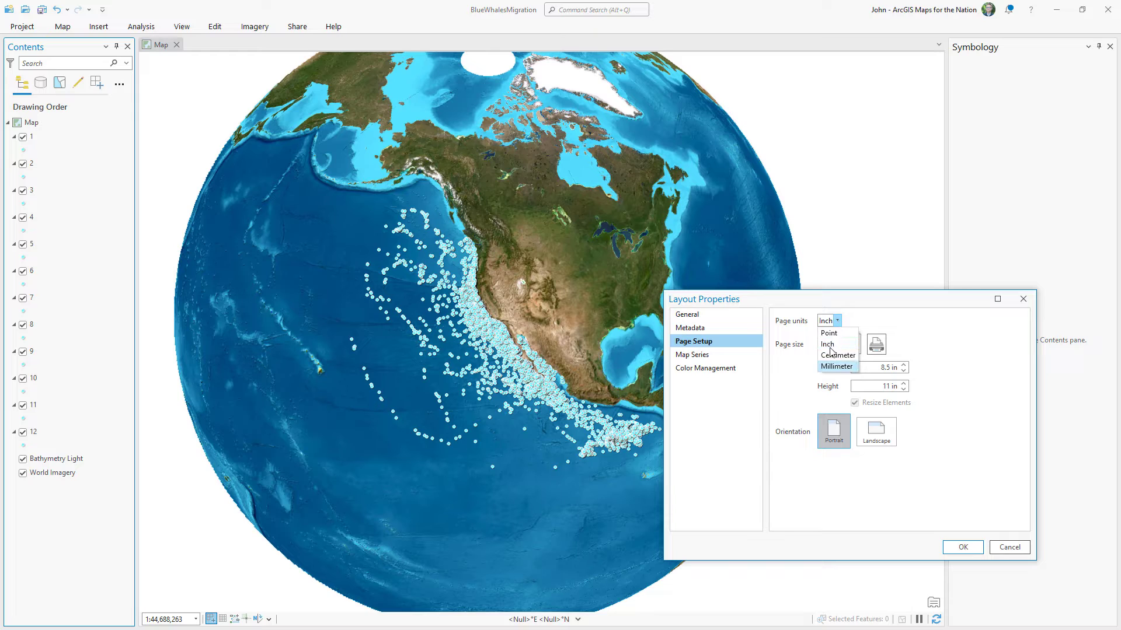
click(830, 347)
click(874, 369)
key(Tab)
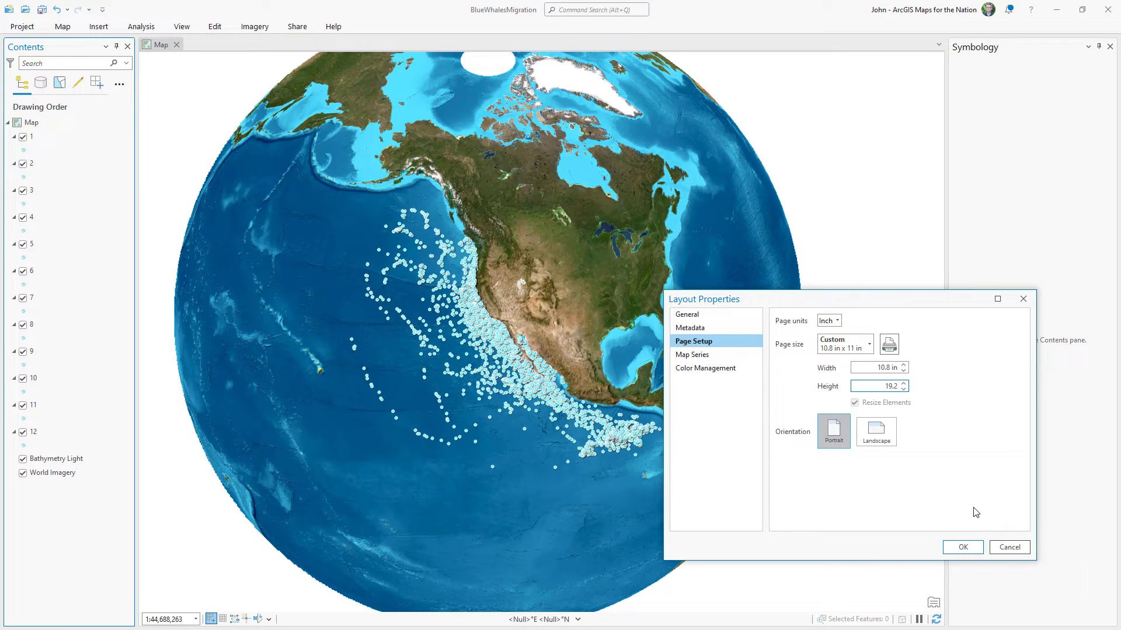
text(19.2)
click(963, 547)
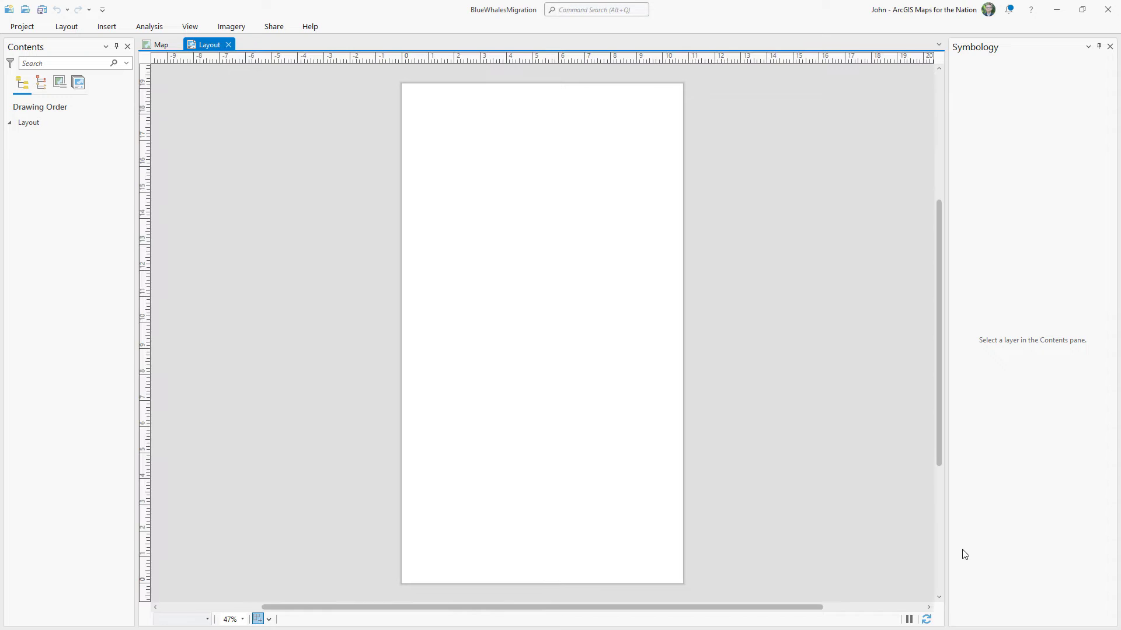
- Insert a globe map frame stretched over the entire layout page
click(100, 30)
click(283, 56)
click(385, 146)
drag(442, 148, 630, 501)
drag(684, 581, 684, 582)
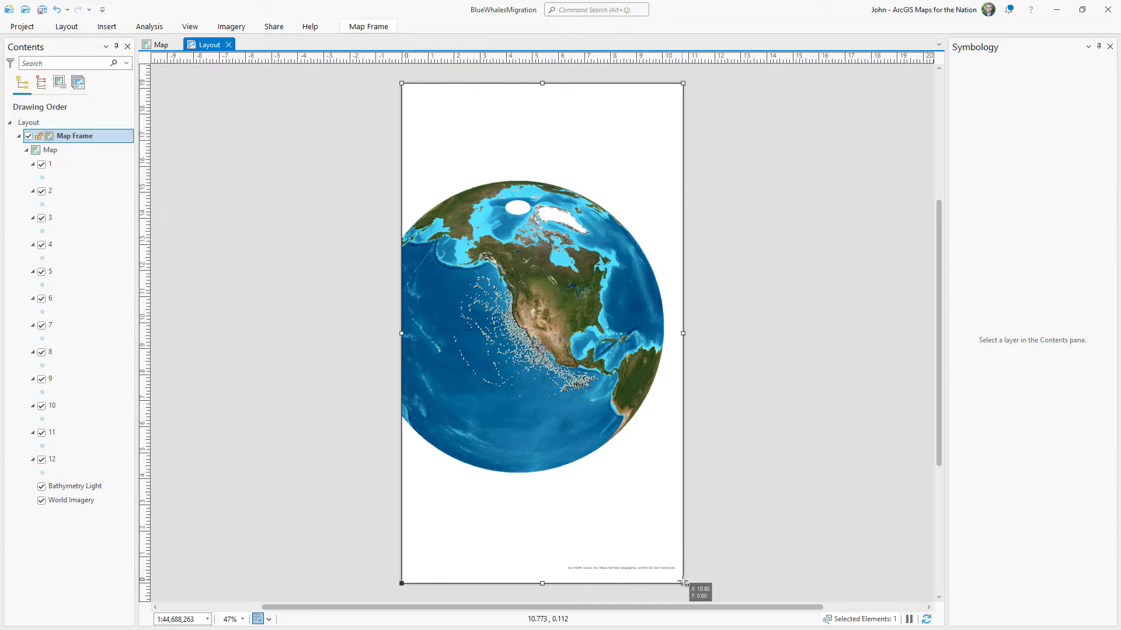
mouse_move(258, 621)
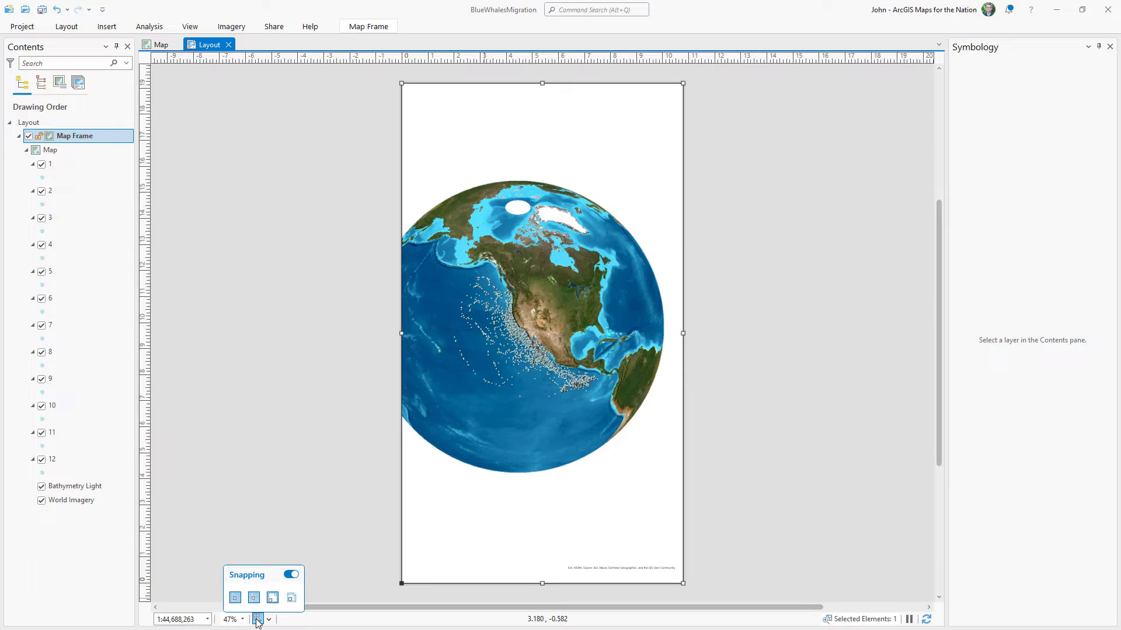
click(309, 381)
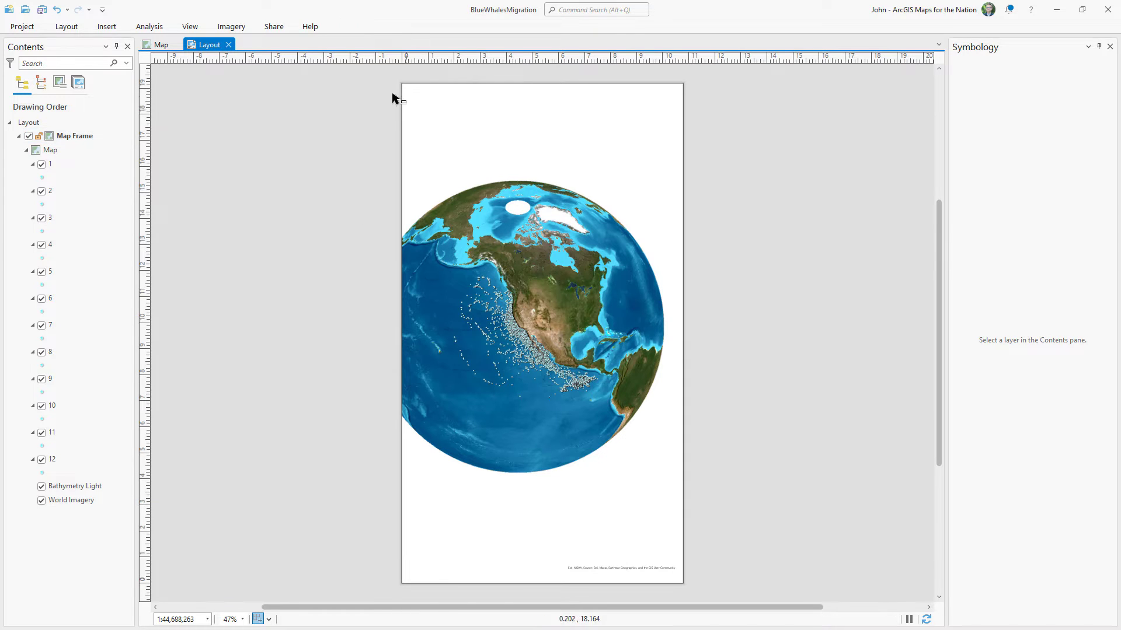
- Review the map frame's border and shadow settings in its element properties
double_click(128, 137)
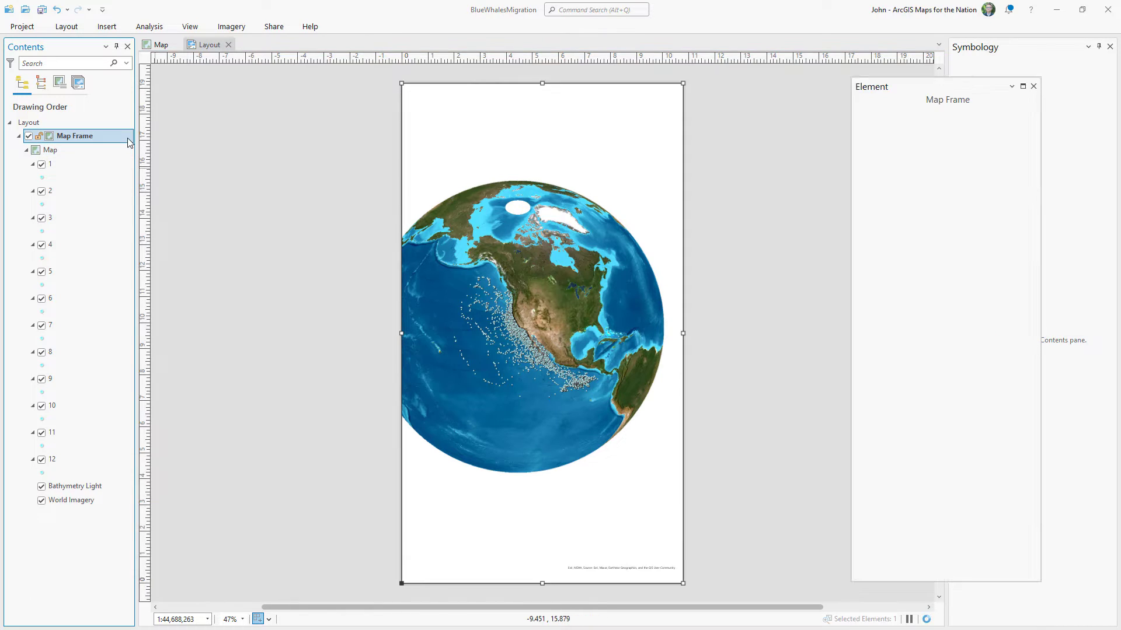
click(902, 143)
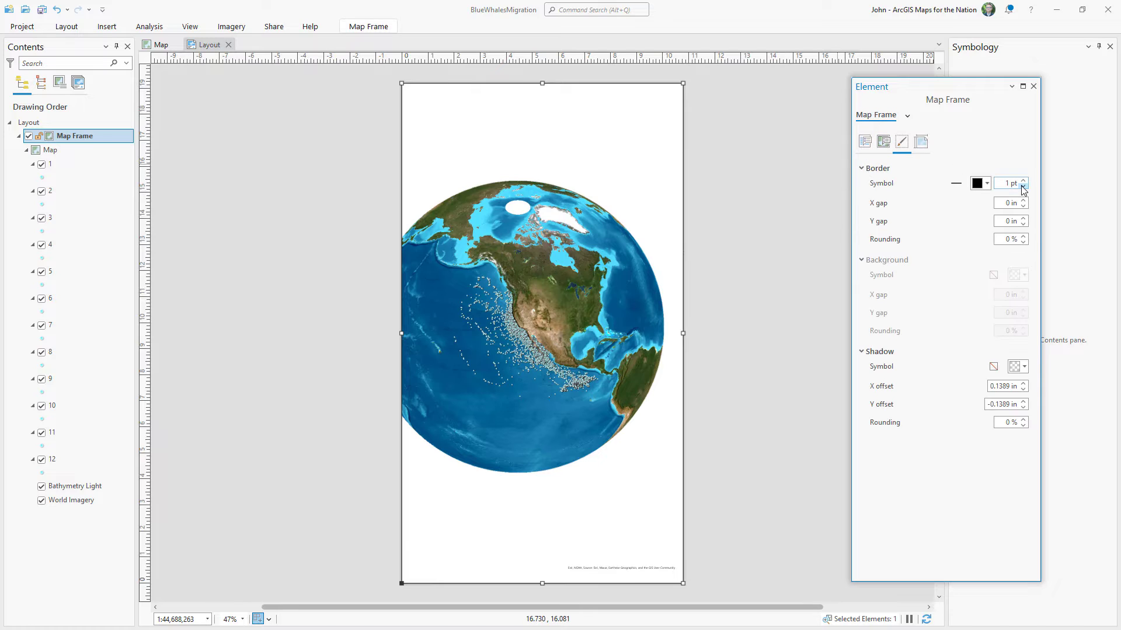
click(1033, 86)
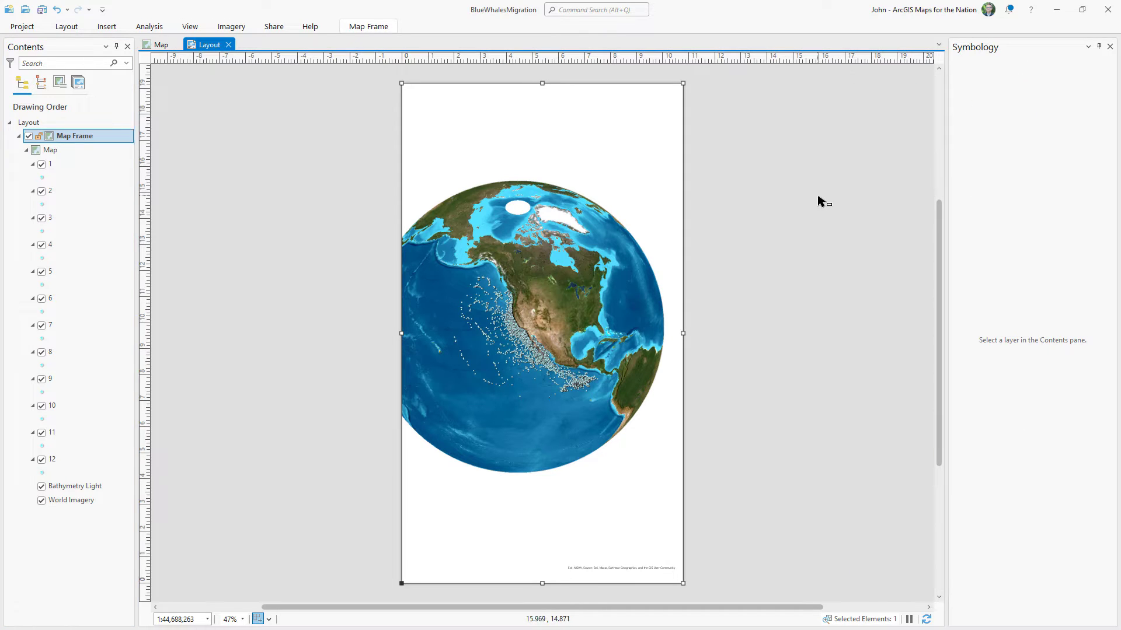
click(819, 201)
- Zoom the map frame to western North America at about 1:19,519,225
right_click(447, 250)
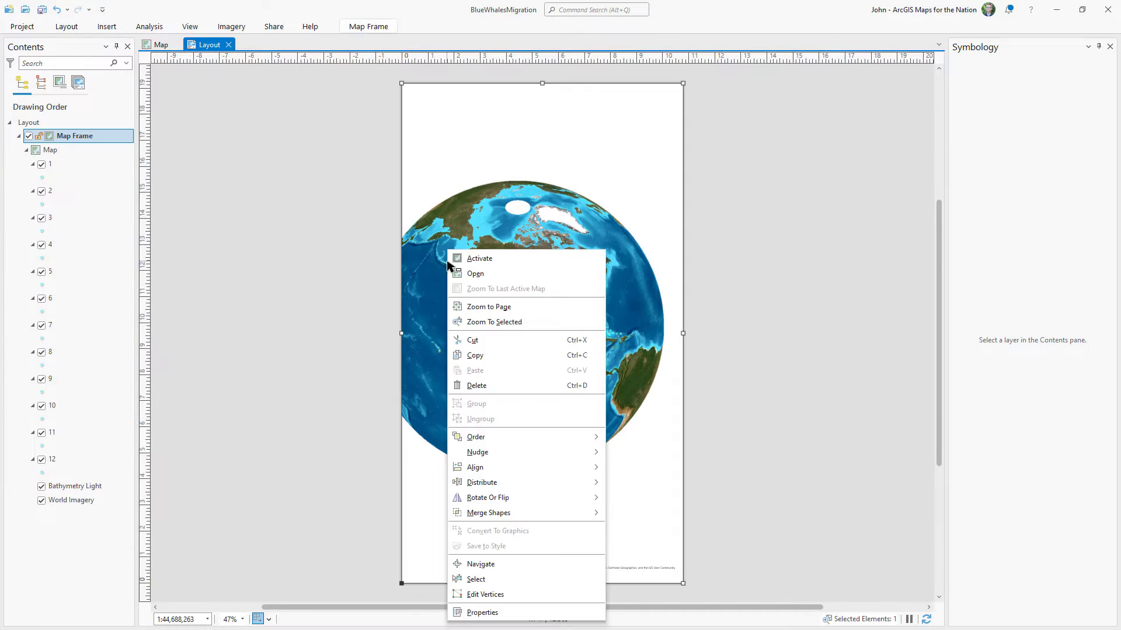
click(474, 258)
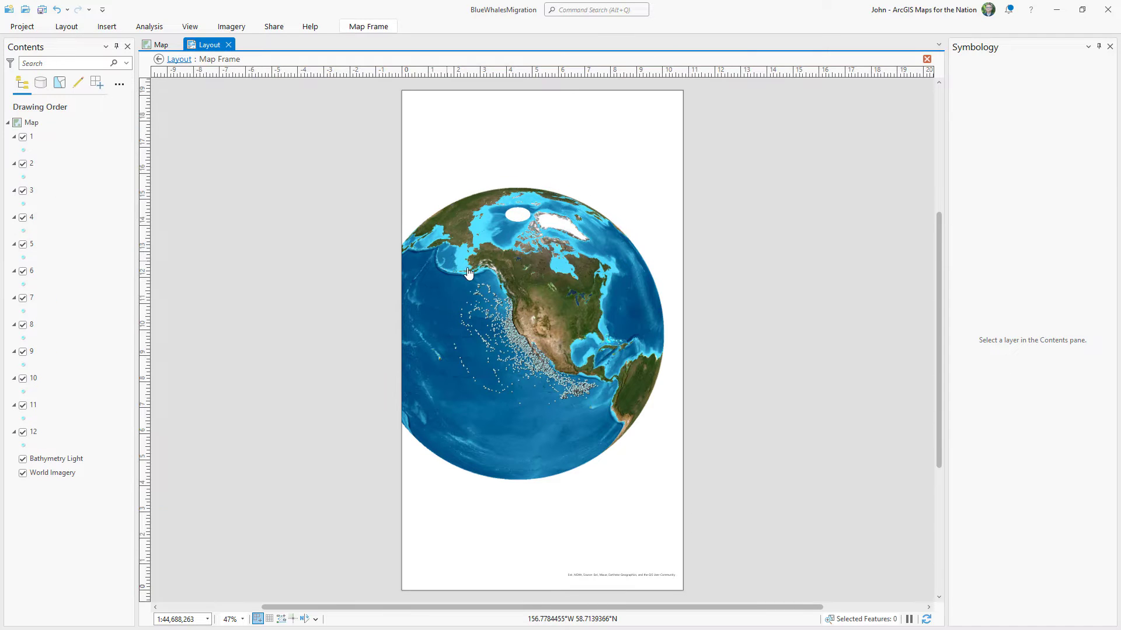
drag(503, 318, 533, 335)
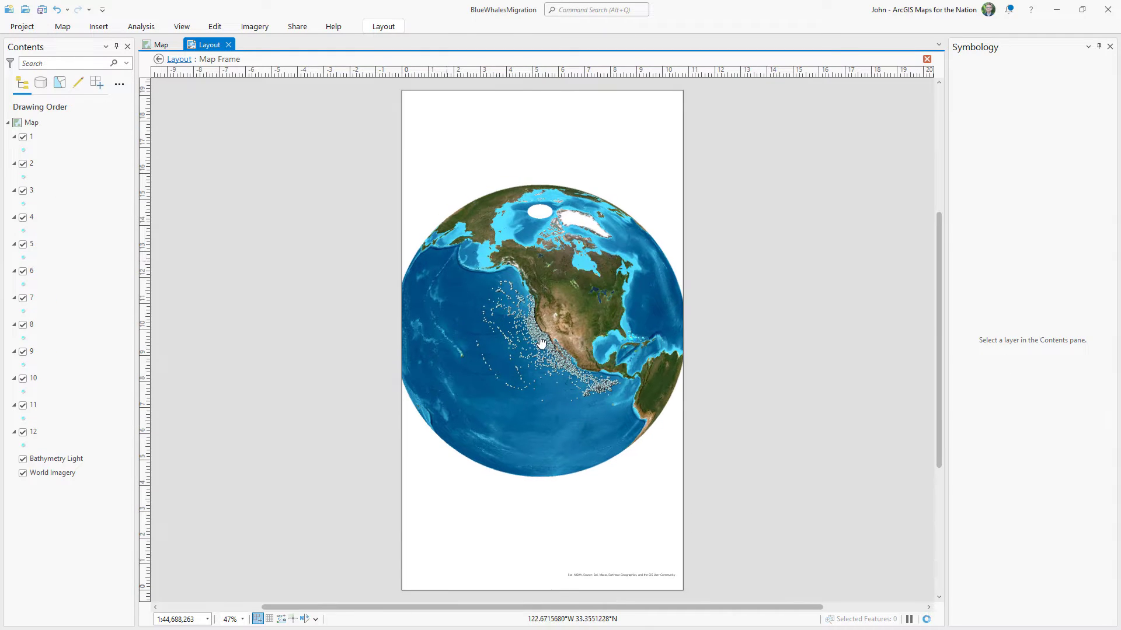
scroll(542, 343, up, 5)
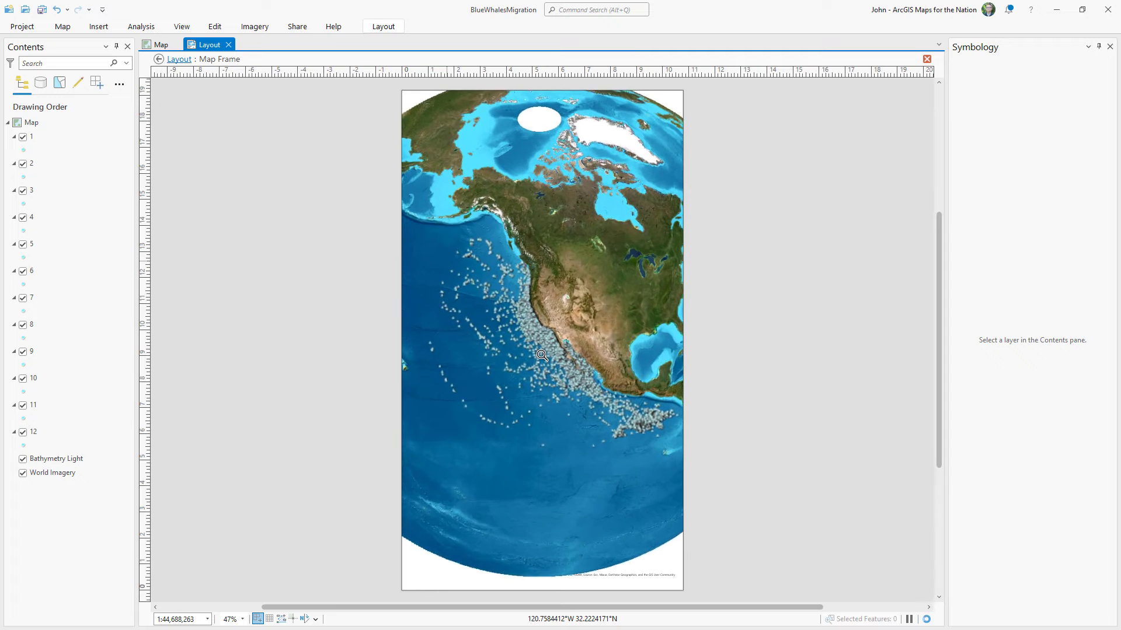
scroll(541, 355, up, 4)
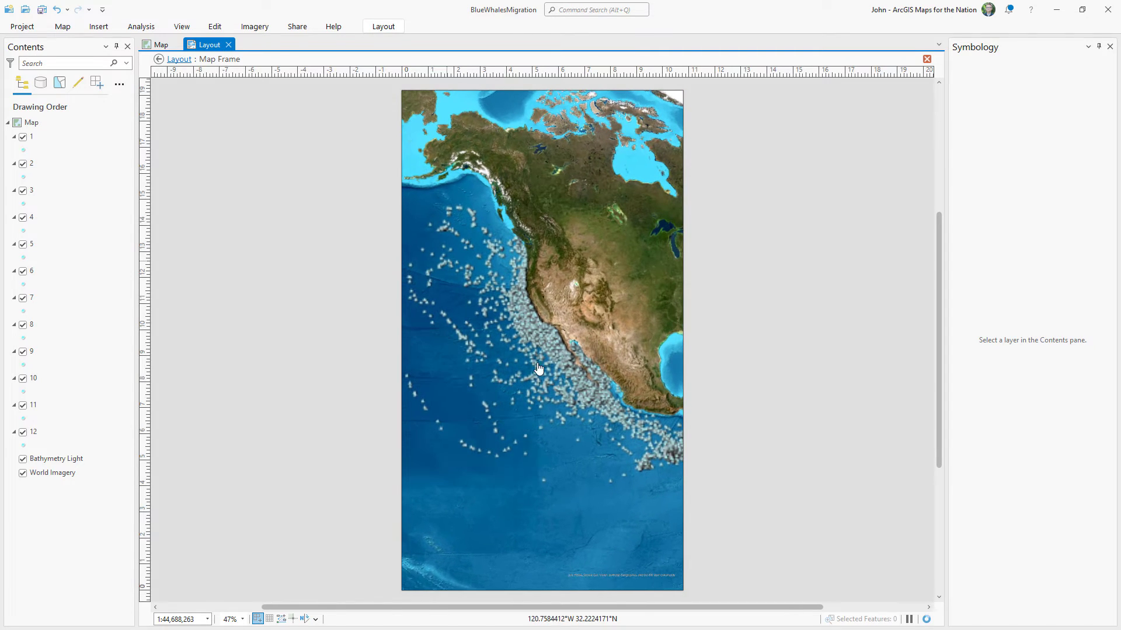
scroll(538, 369, up, 2)
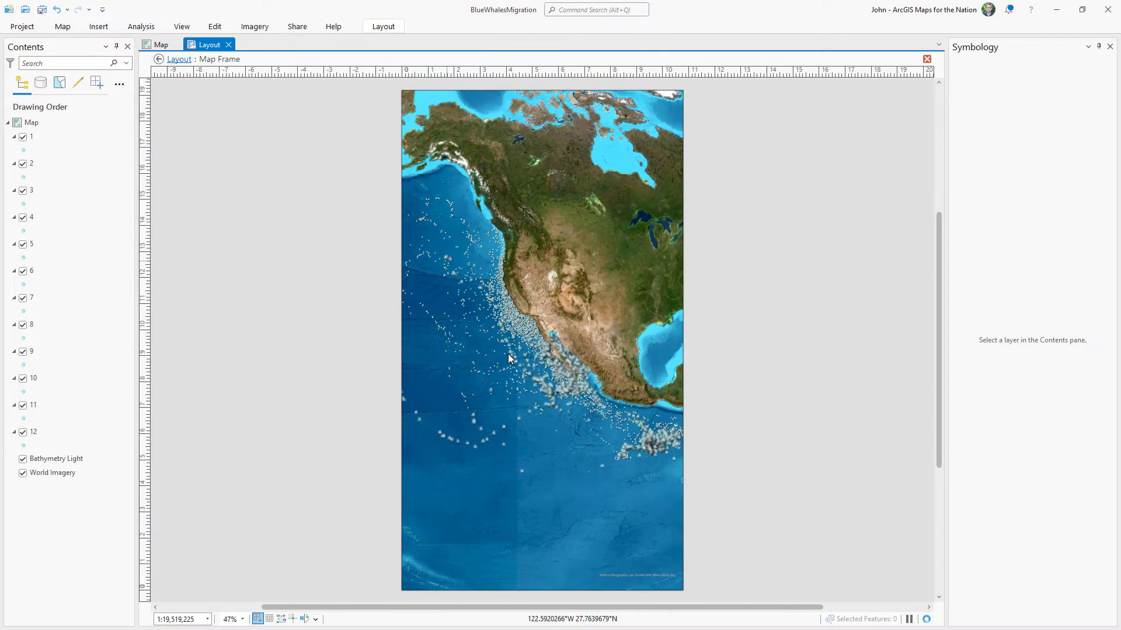
click(159, 60)
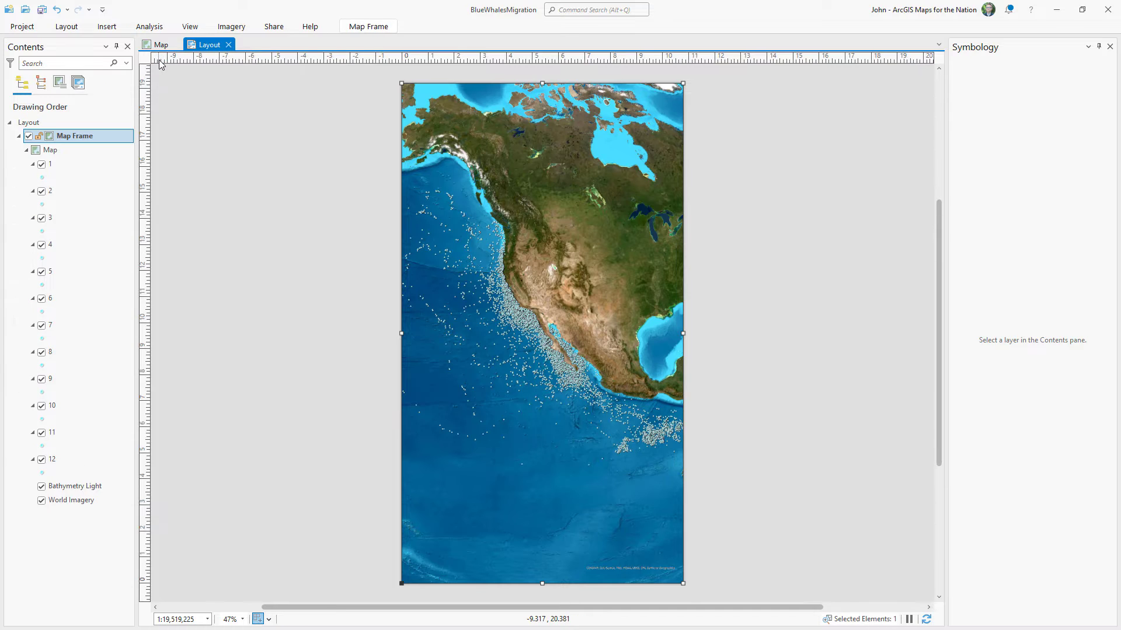
- Review the map frame's general, location and rotation settings in its properties
right_click(131, 144)
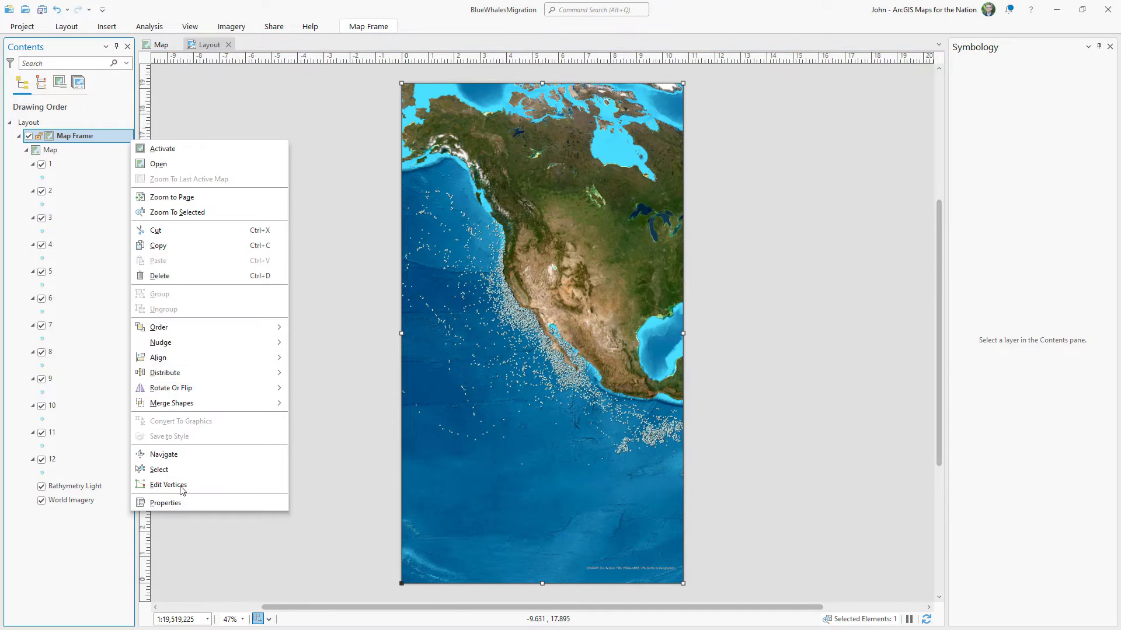
click(185, 505)
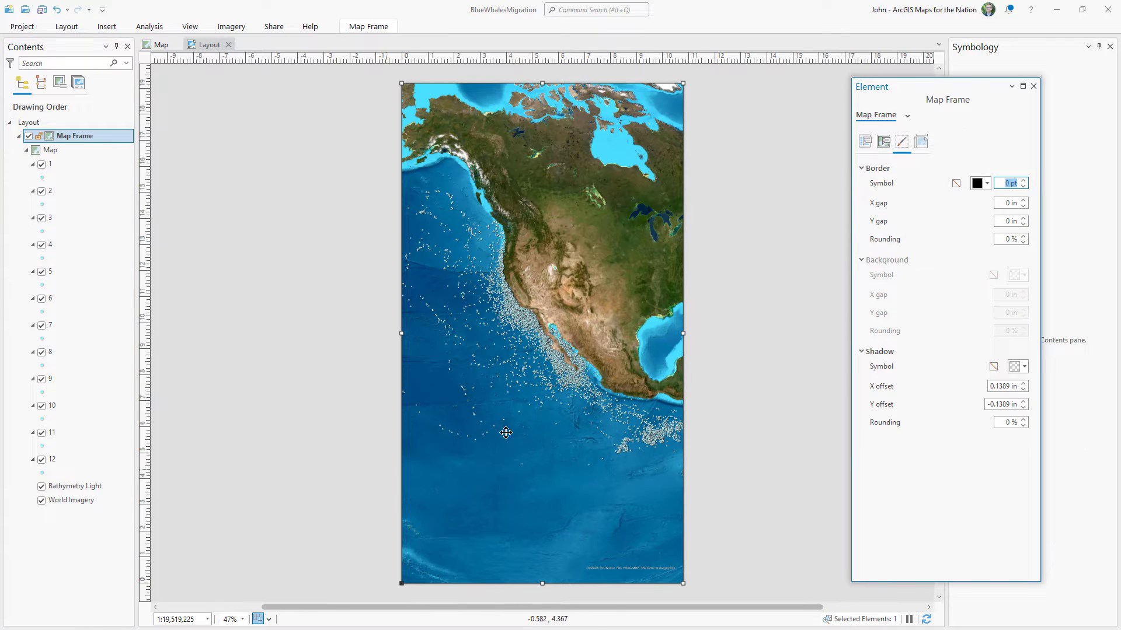
click(862, 141)
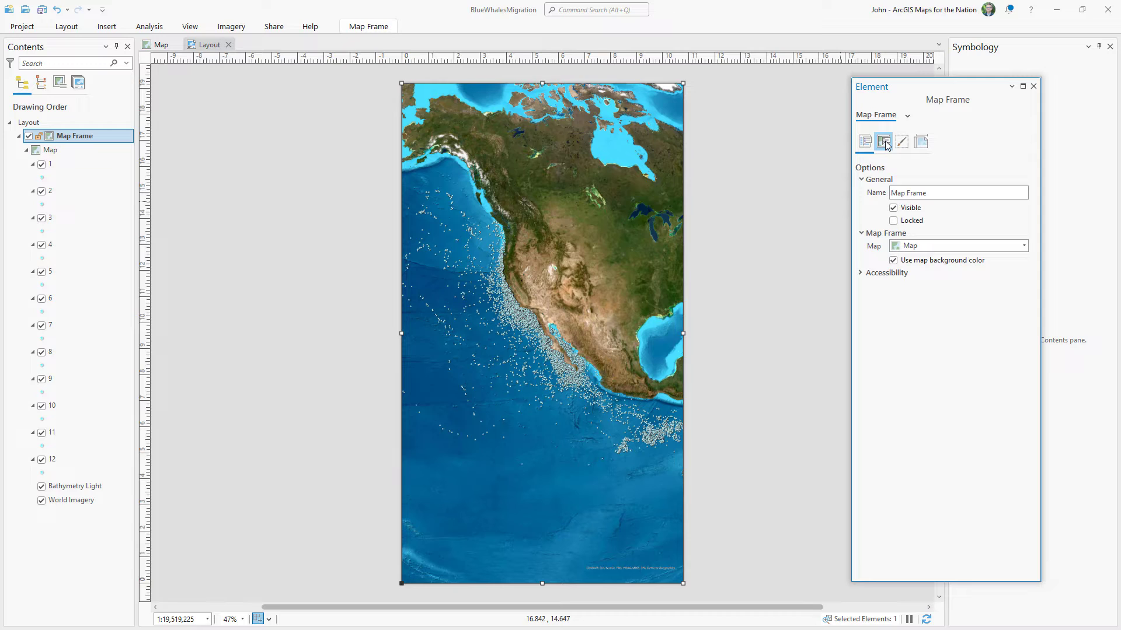
click(885, 144)
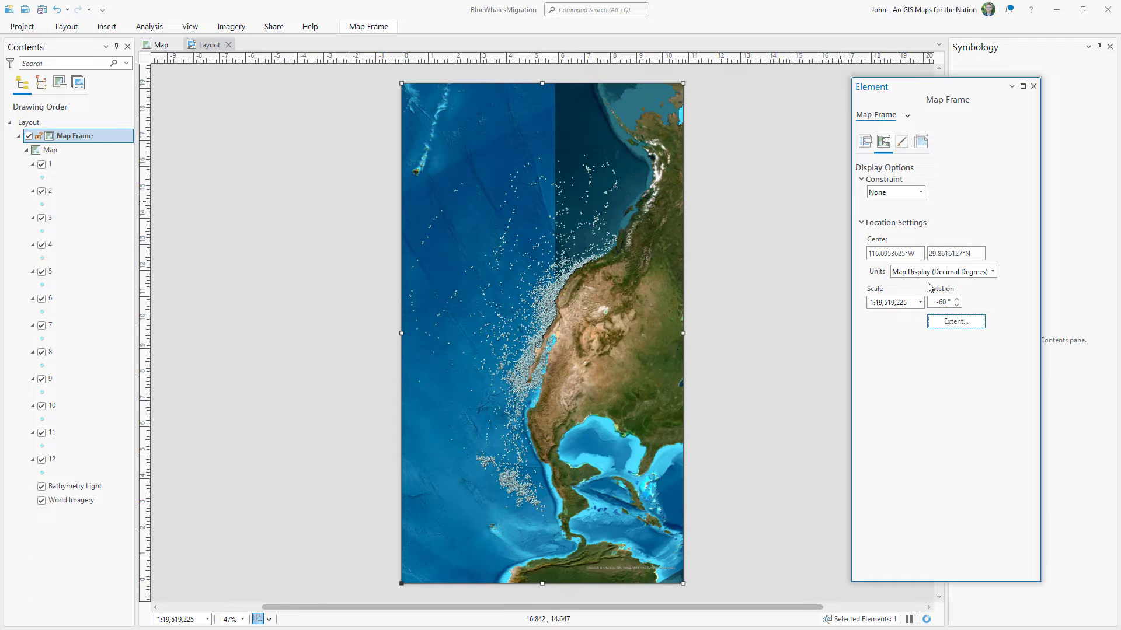
click(1033, 87)
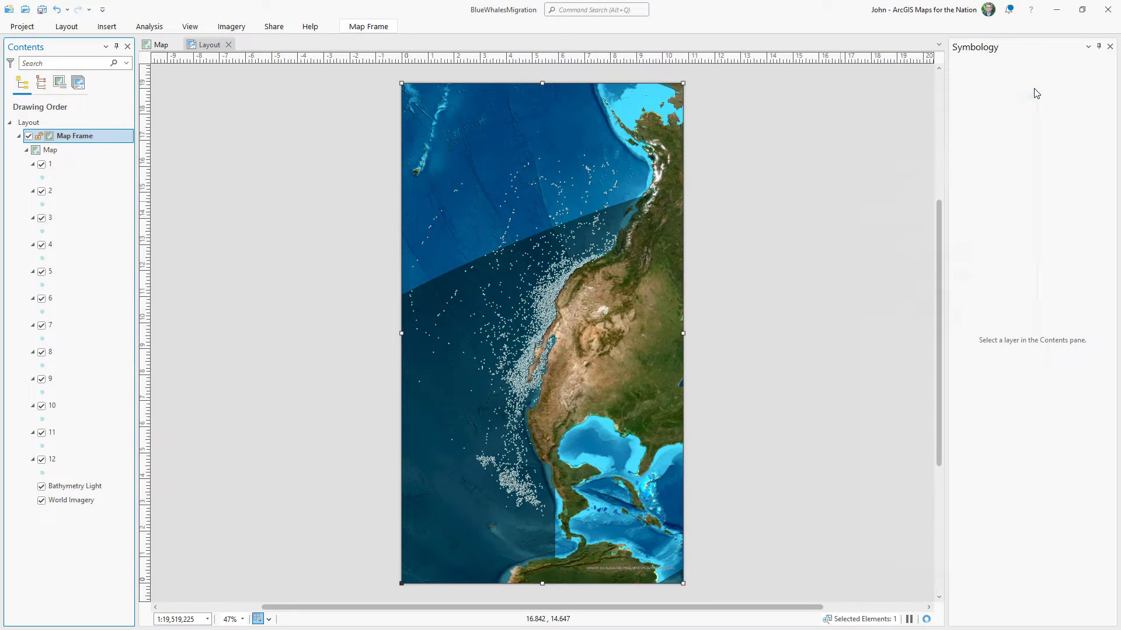
- Close the Symbology pane and hide the layout page rulers
click(1110, 46)
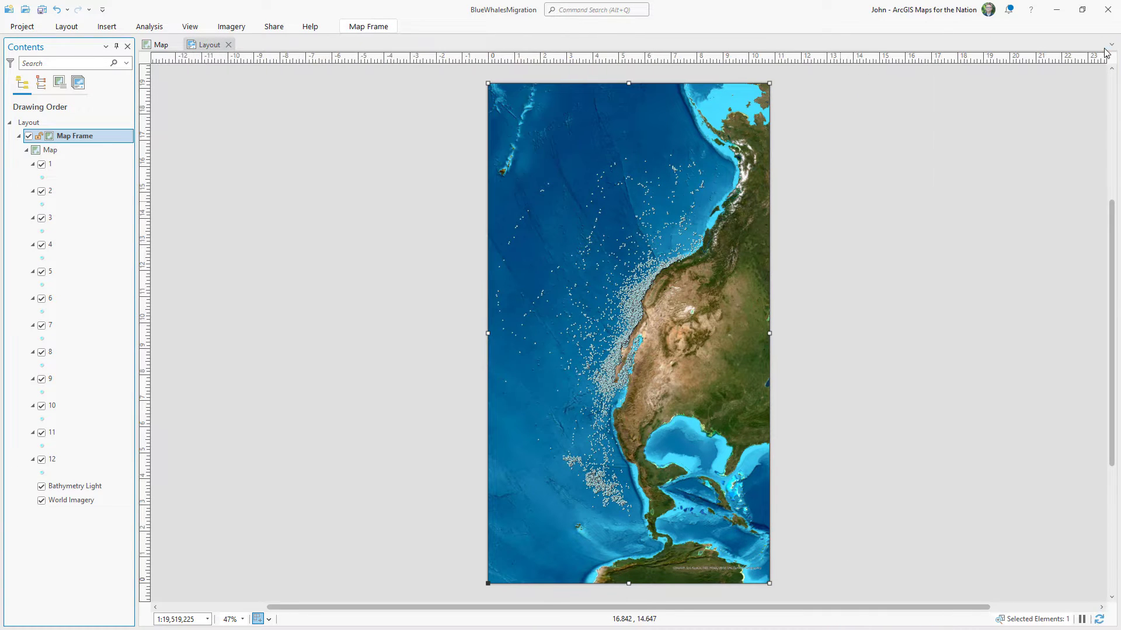
right_click(785, 66)
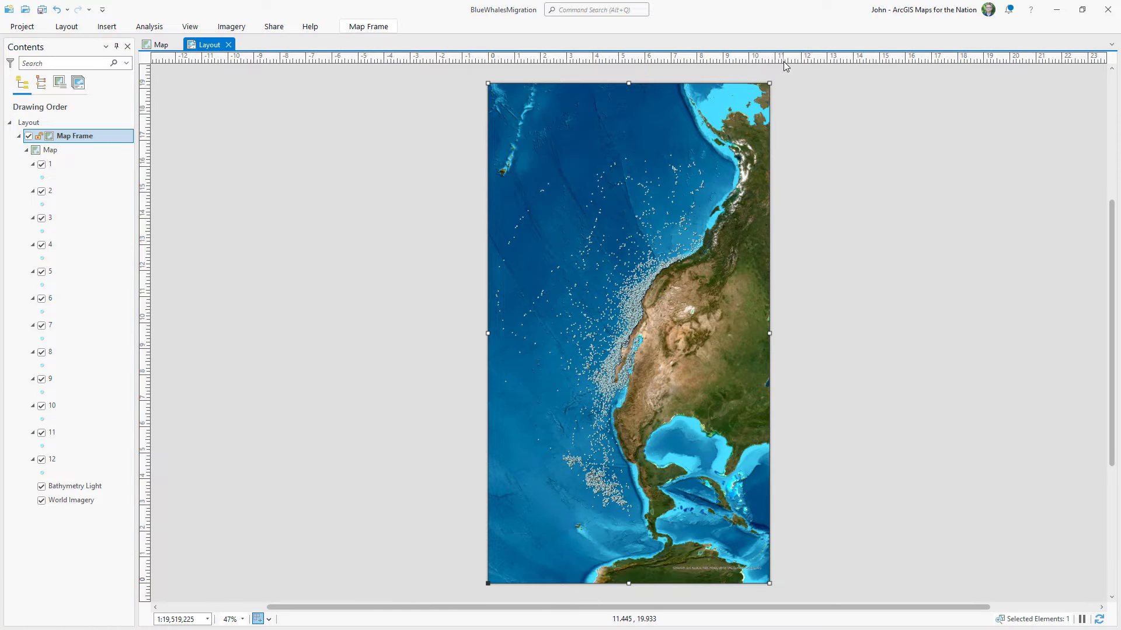
click(798, 136)
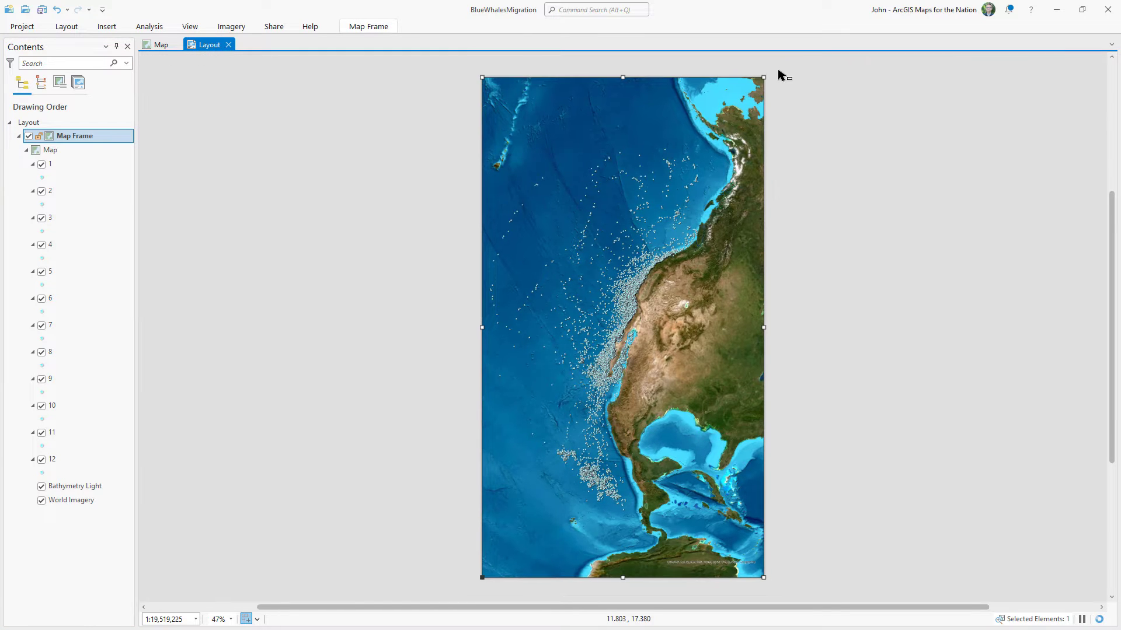
- Zoom the main map frame in on the coast and whale points to about 1:15,948,628
right_click(644, 399)
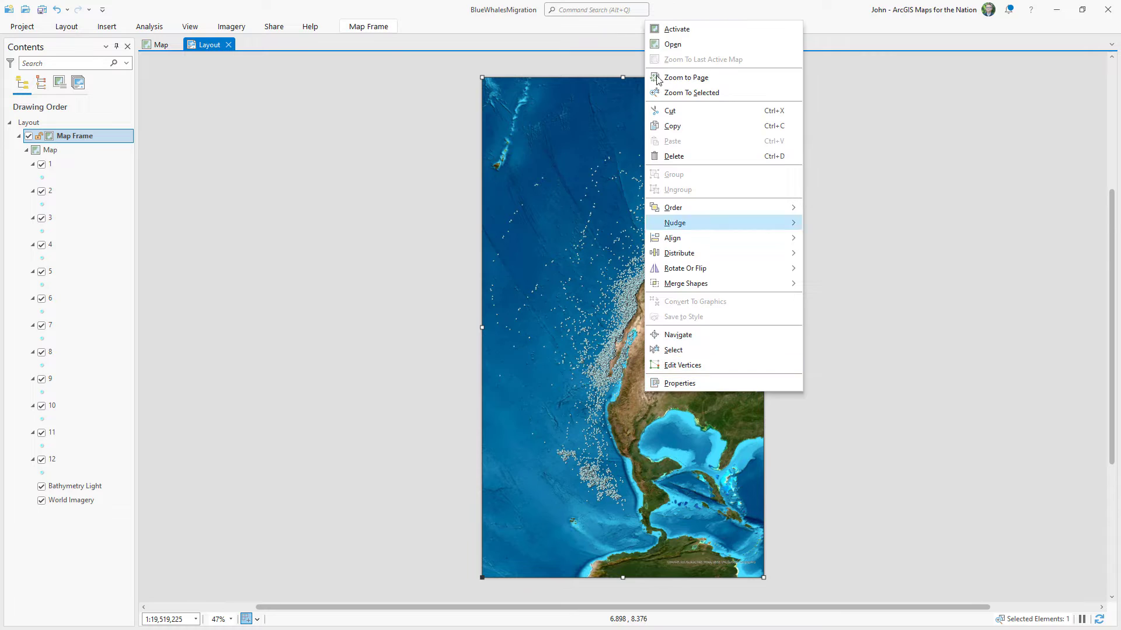
click(665, 28)
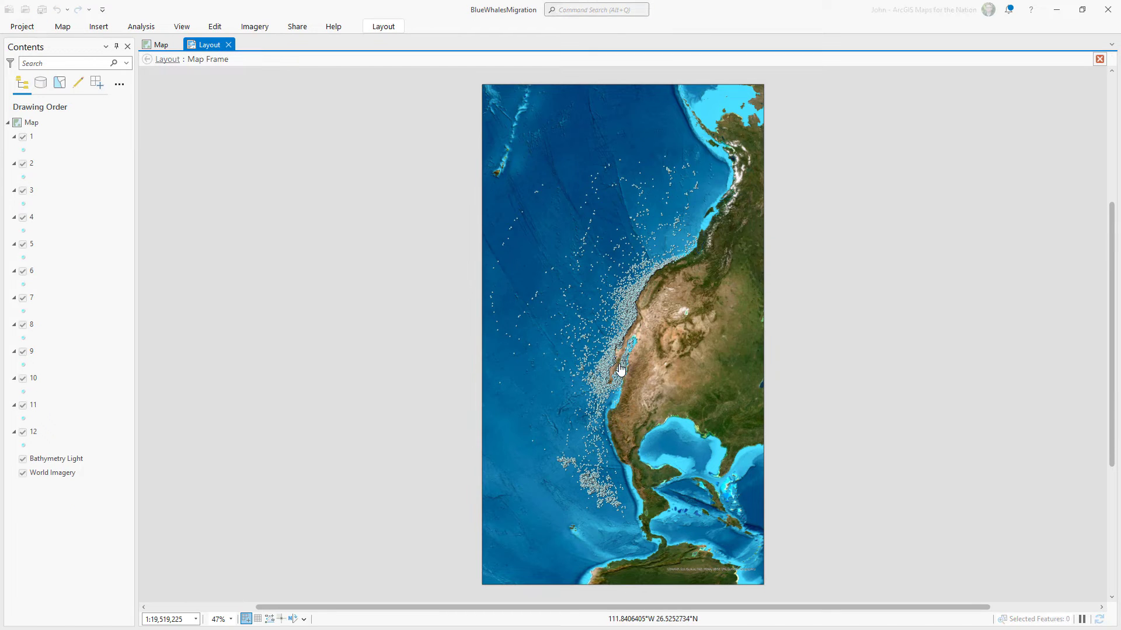
scroll(623, 365, up, 2)
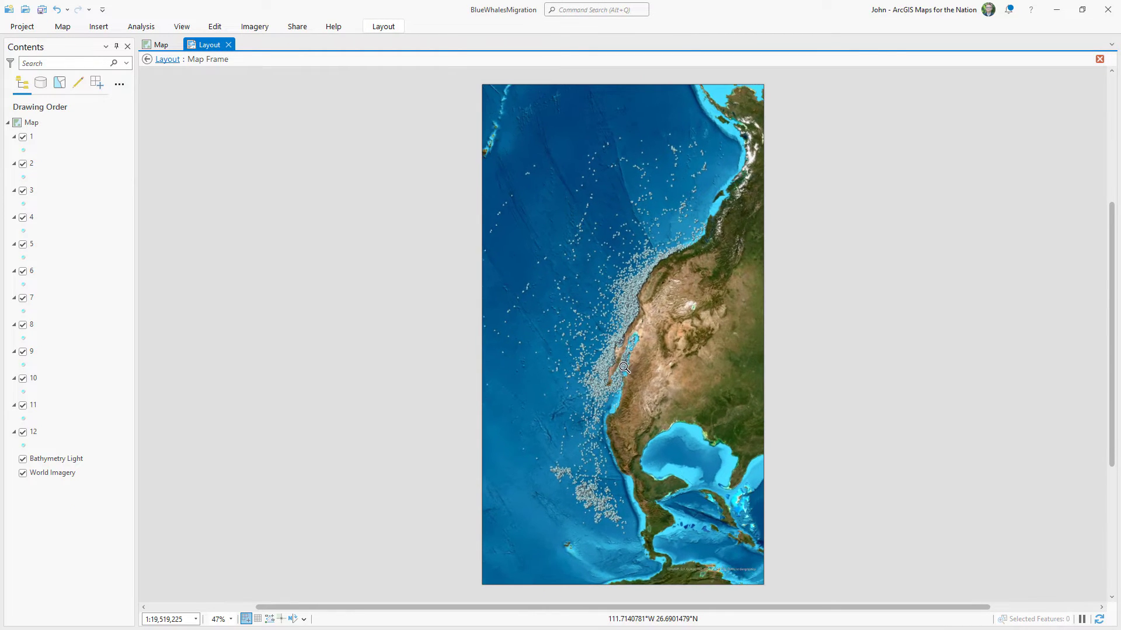
scroll(624, 369, up, 2)
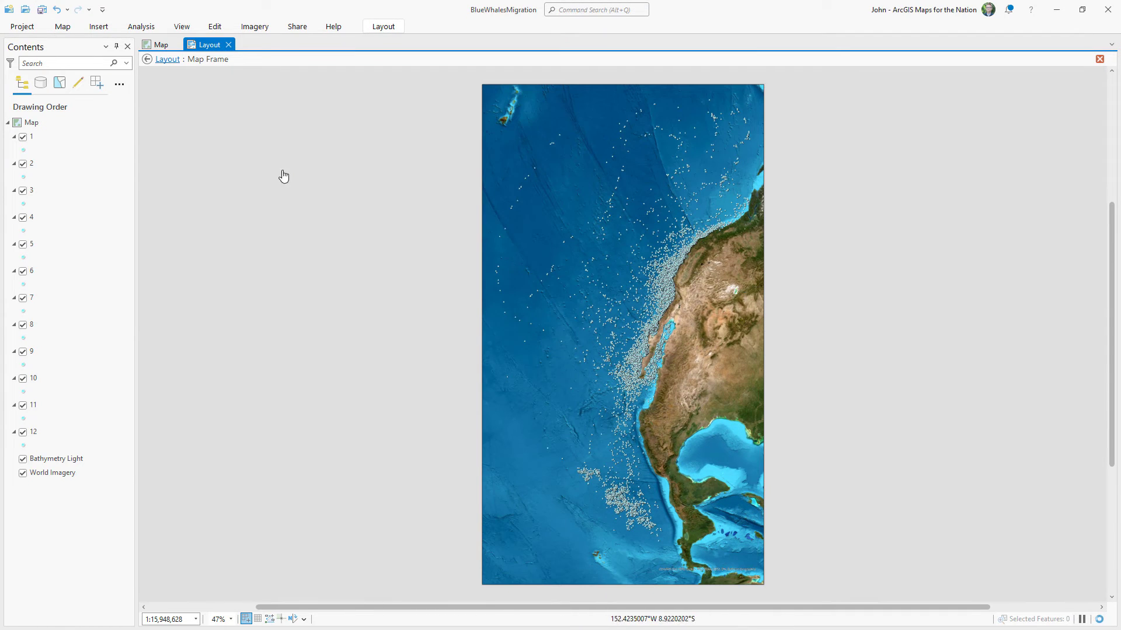
click(146, 60)
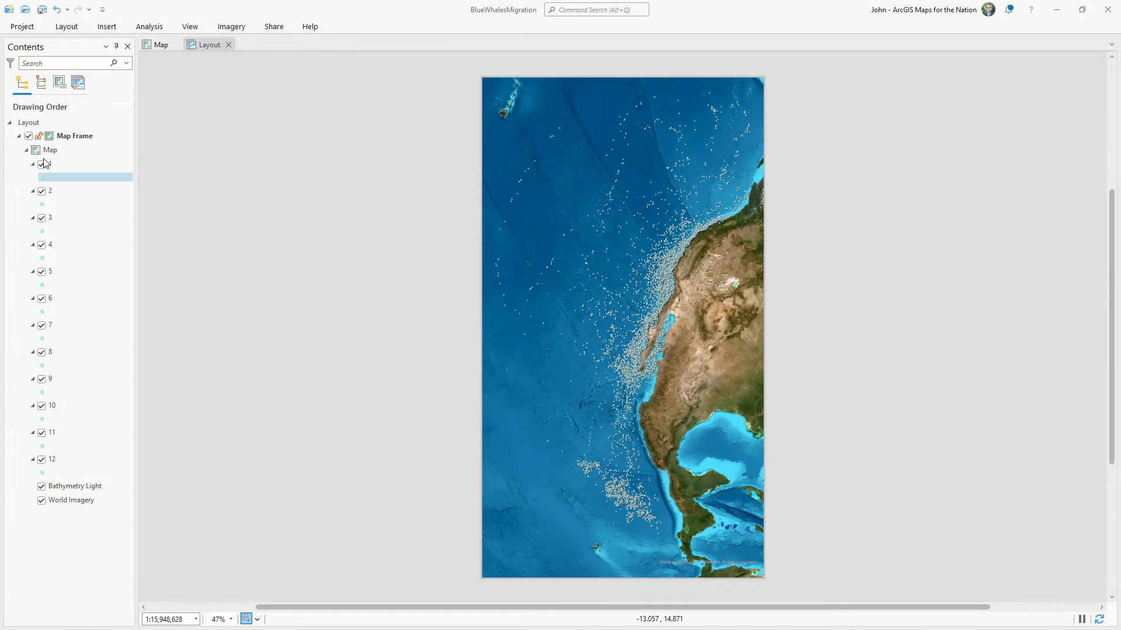
- Duplicate the main map frame and shrink the copy into a small inset at the lower left
click(20, 138)
right_click(505, 232)
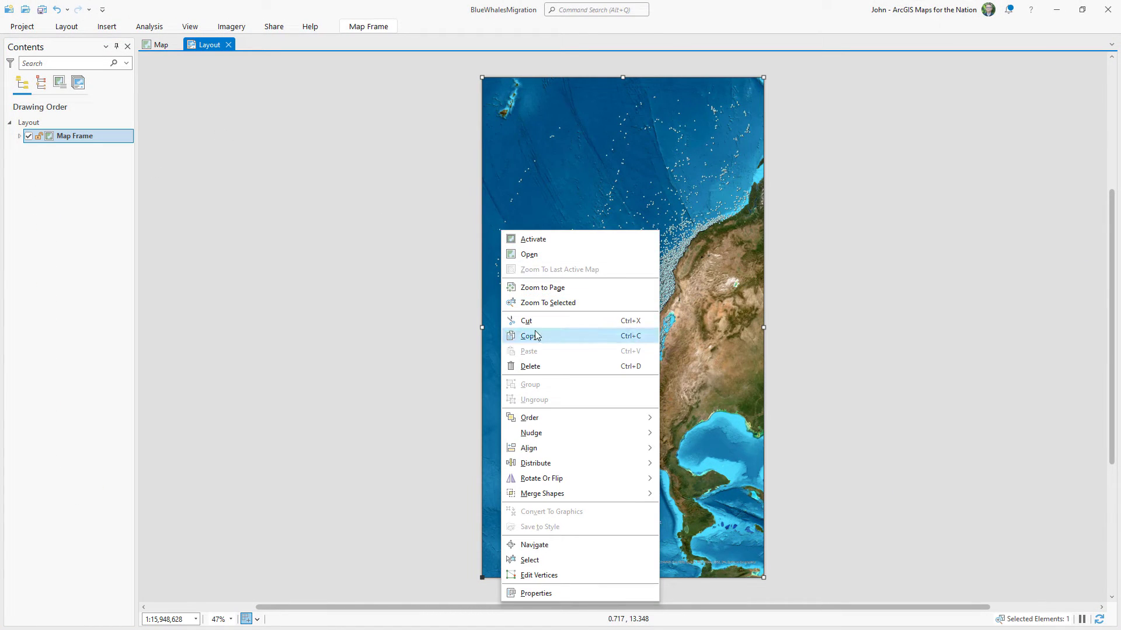
click(534, 332)
right_click(448, 295)
click(474, 332)
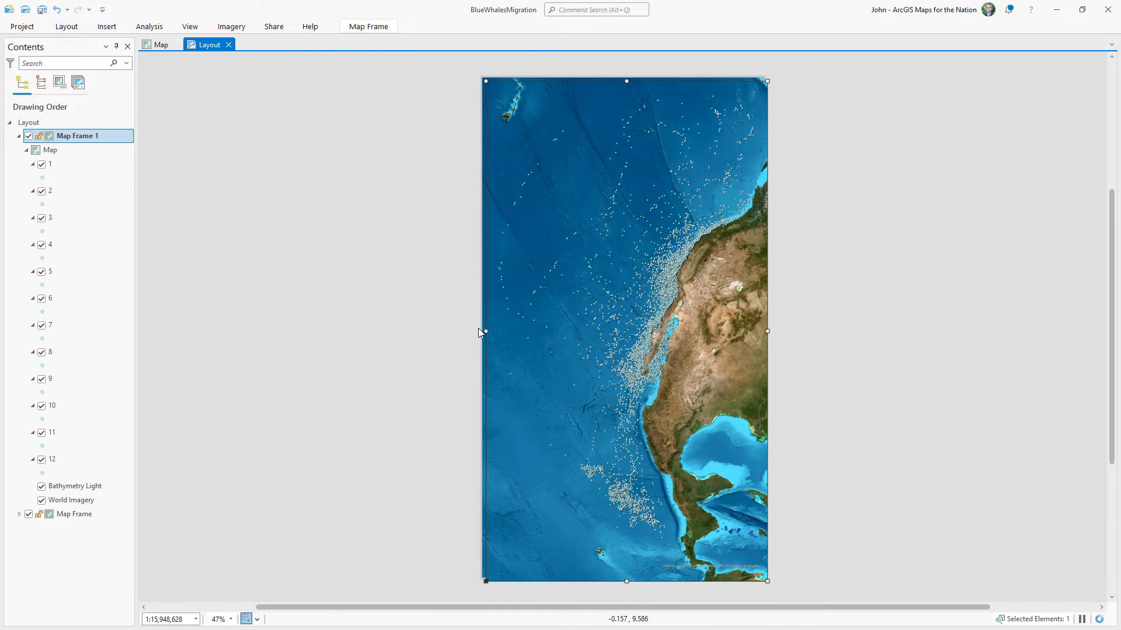
drag(626, 82, 626, 471)
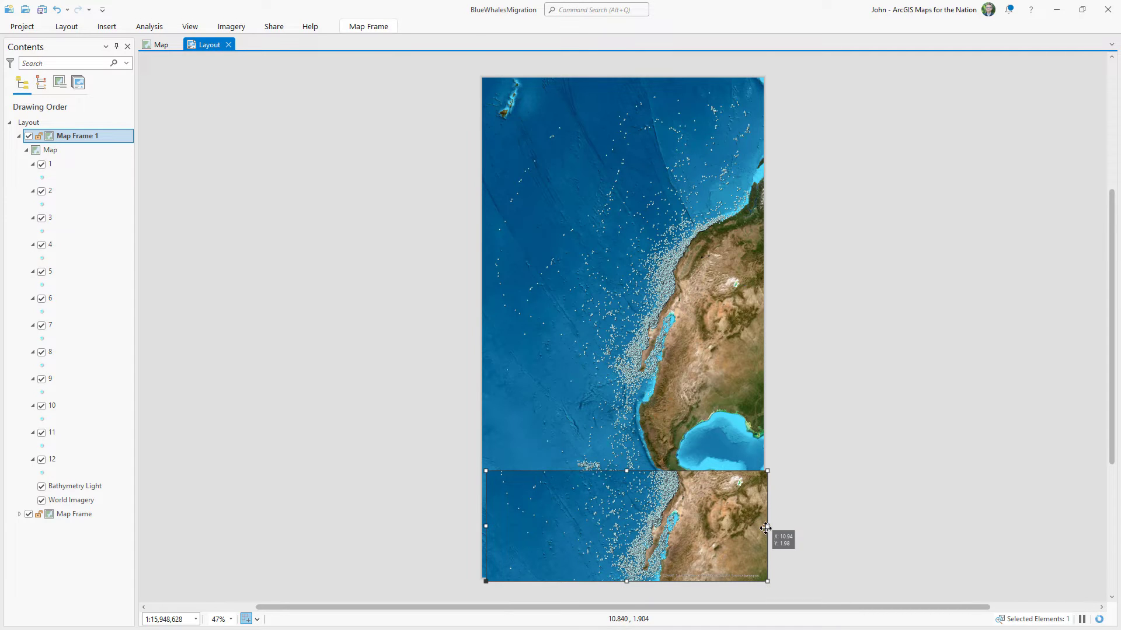
drag(766, 528, 543, 522)
- Zoom the inset map out to show the whole globe at about 1:120,509,242
right_click(543, 523)
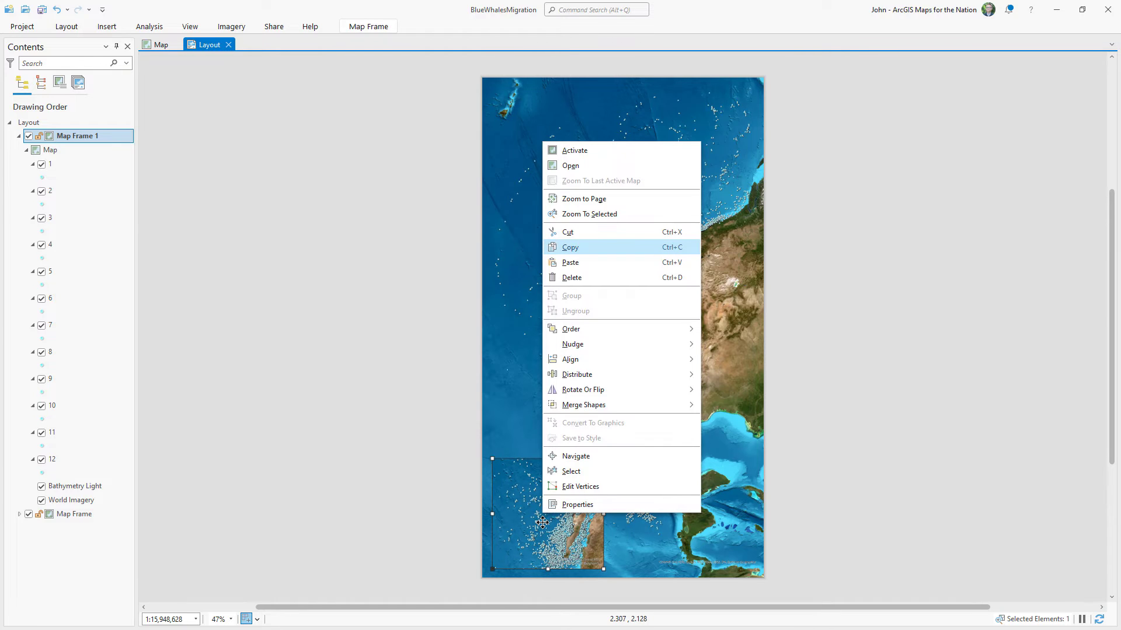
click(577, 151)
scroll(548, 537, down, 6)
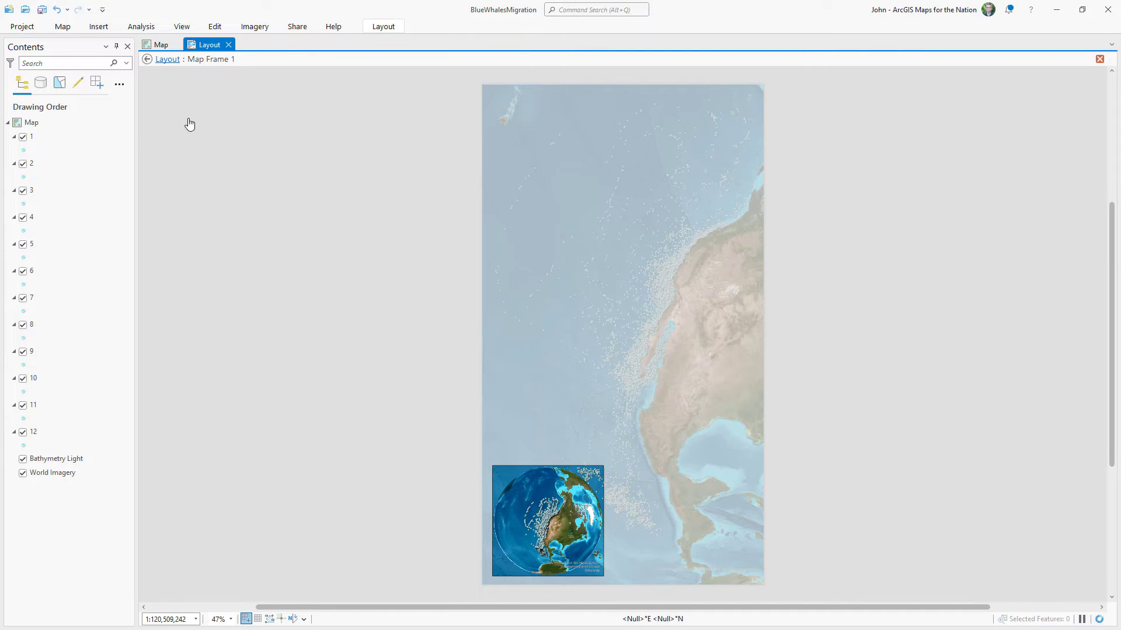
- Rename the inset frame Map Frame 1 to 'Overview' in Contents
click(148, 59)
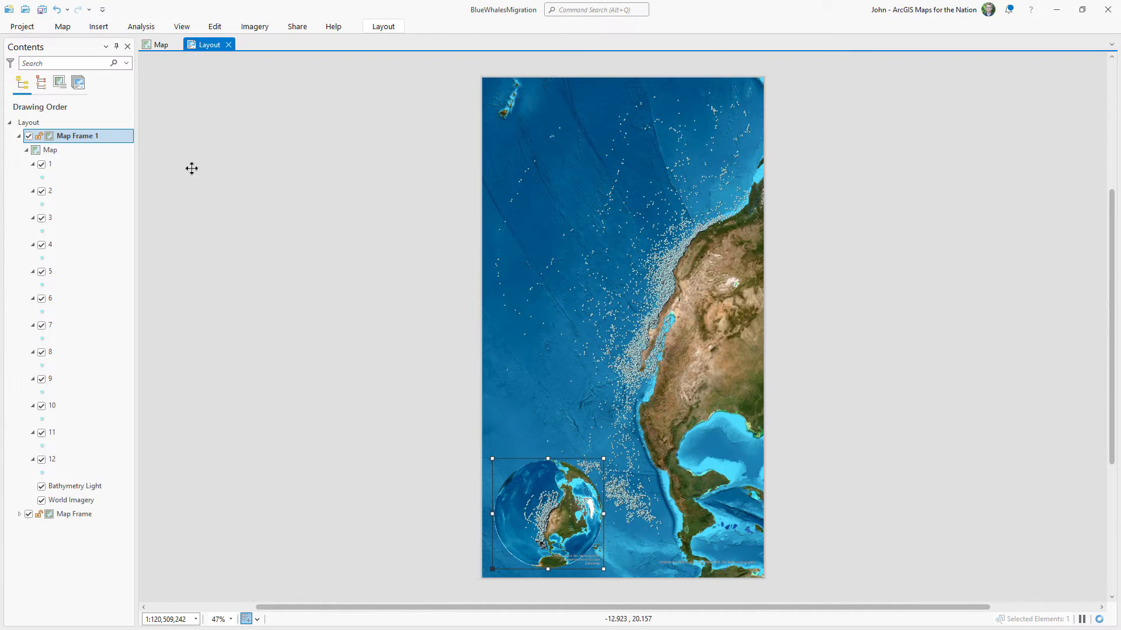
click(83, 138)
text(Overview)
key(Return)
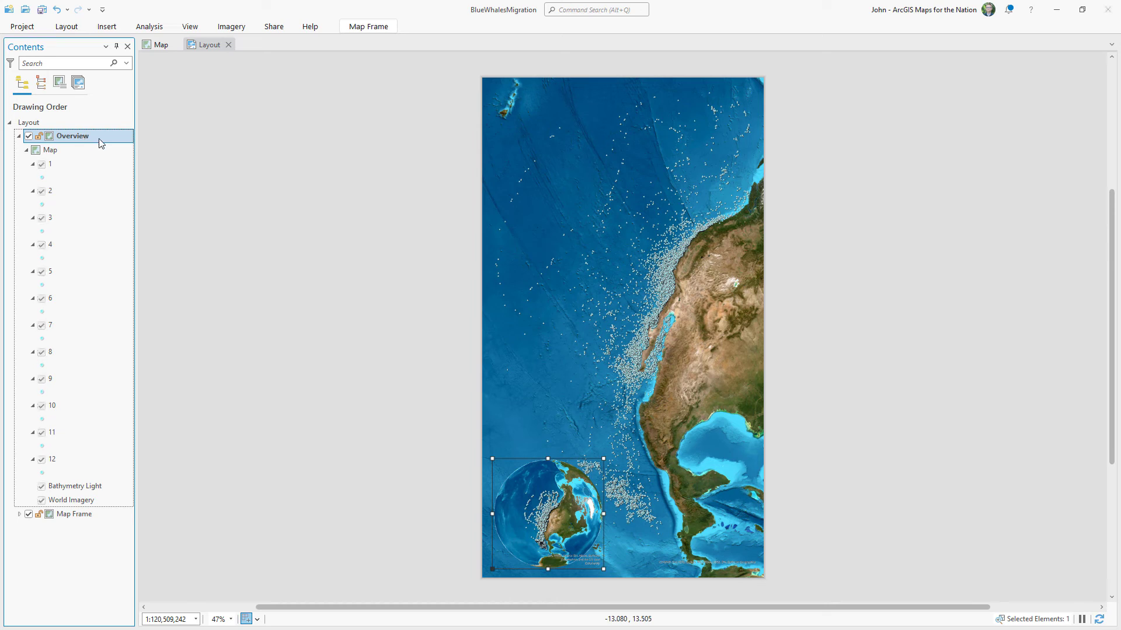
- Review the Overview frame's properties so its globe shows North America upright
right_click(130, 140)
click(182, 503)
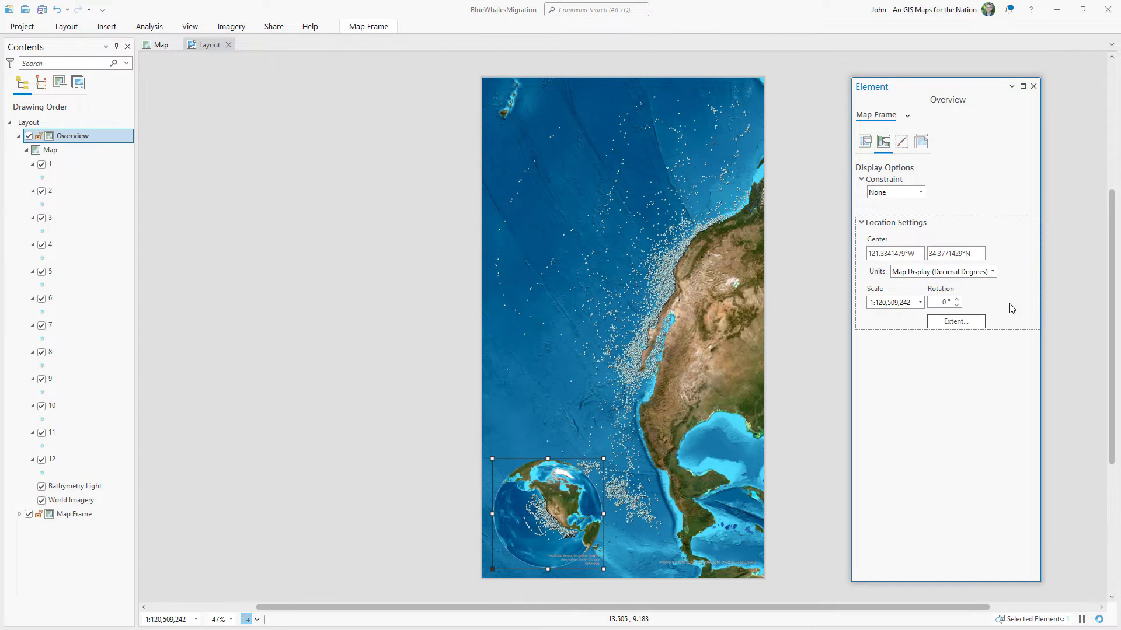
click(1033, 87)
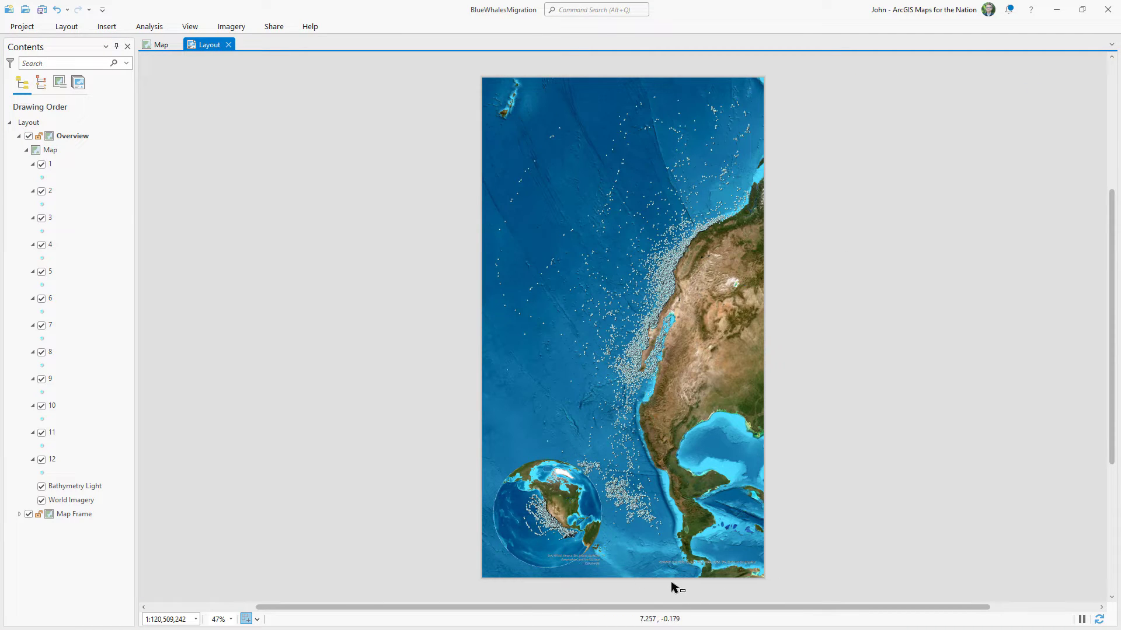
- Place Service Layer Credits dynamic text near the bottom of the main map
scroll(671, 586, up, 5)
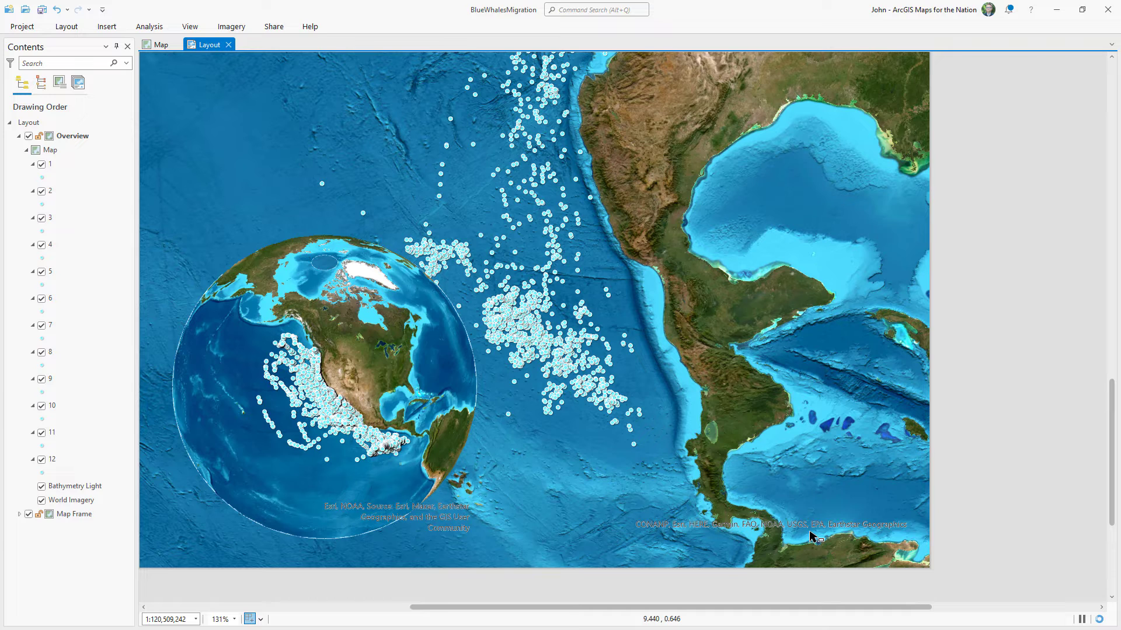
click(113, 29)
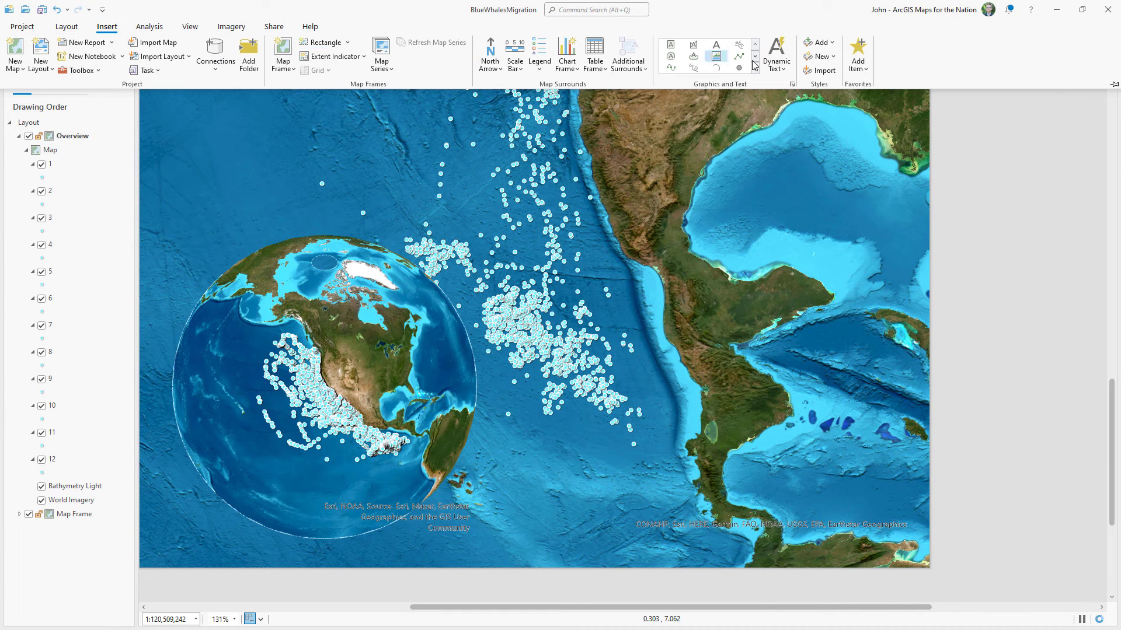
click(777, 57)
scroll(920, 401, down, 2)
scroll(920, 401, down, 4)
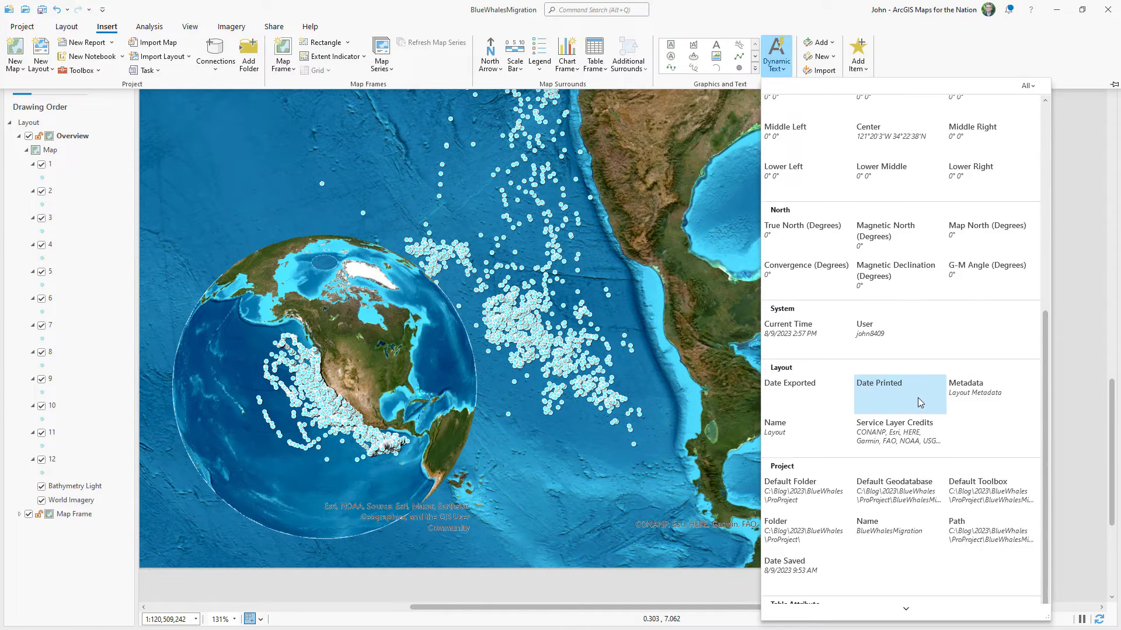
click(906, 435)
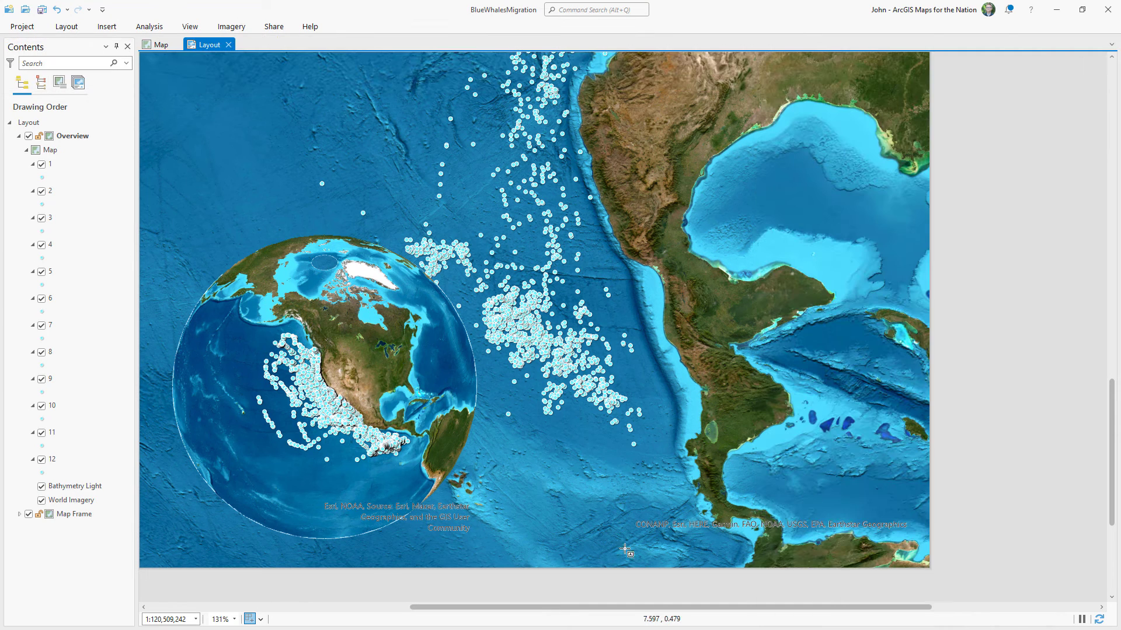
click(506, 549)
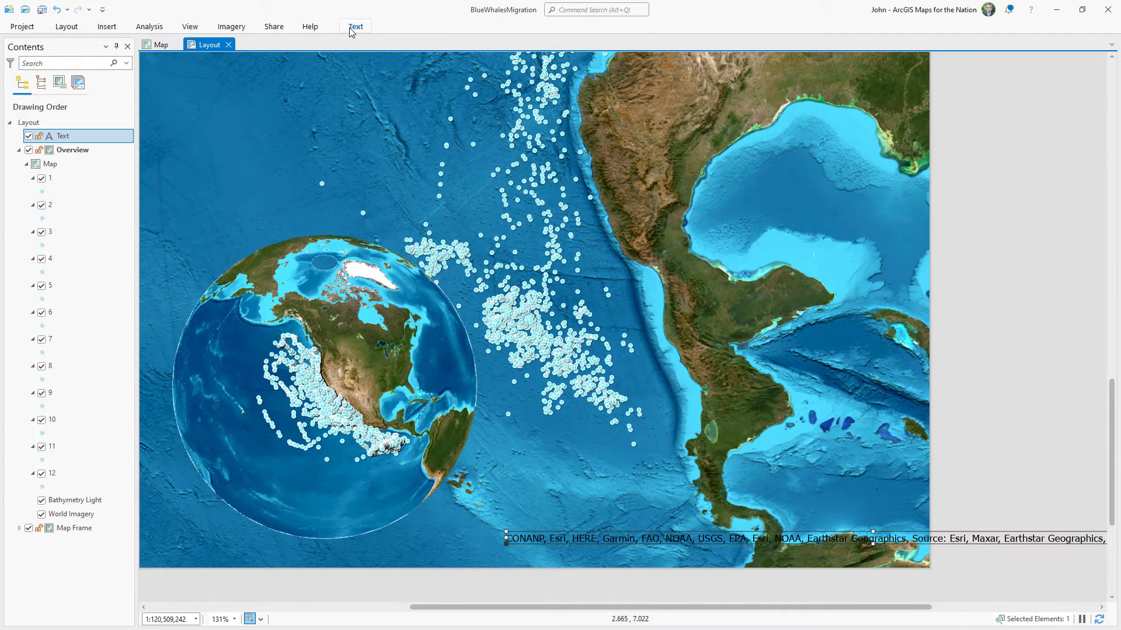
- Make the credits text near-white and smaller, slide it along the bottom edge, and fit the page
click(352, 28)
click(739, 65)
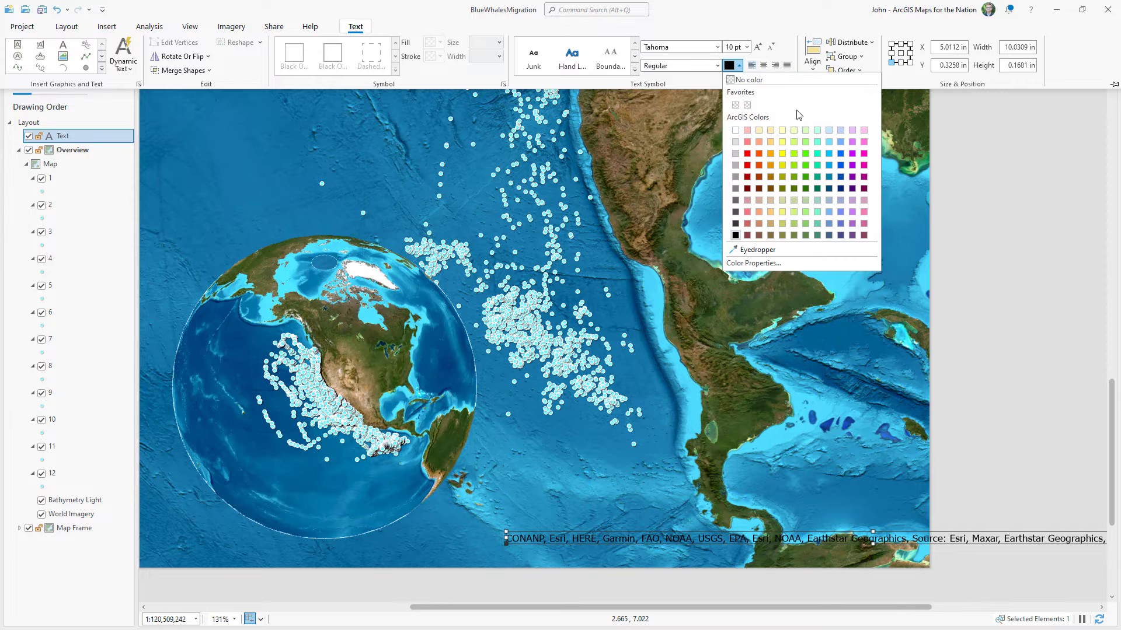
click(829, 130)
click(747, 46)
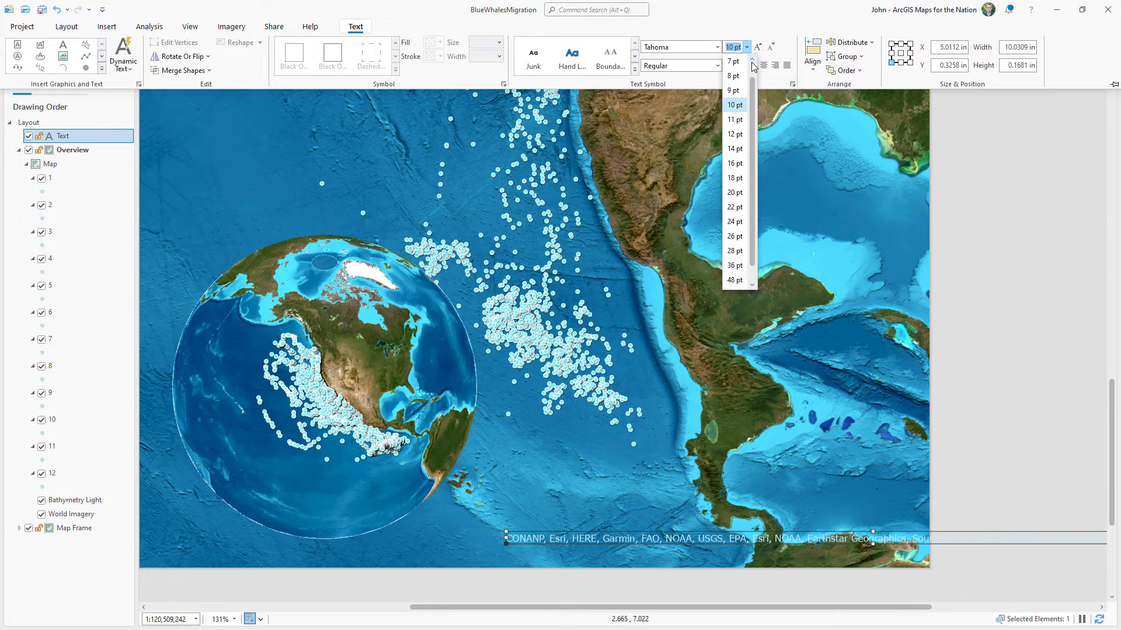
click(734, 61)
drag(642, 540, 610, 549)
click(796, 573)
click(56, 30)
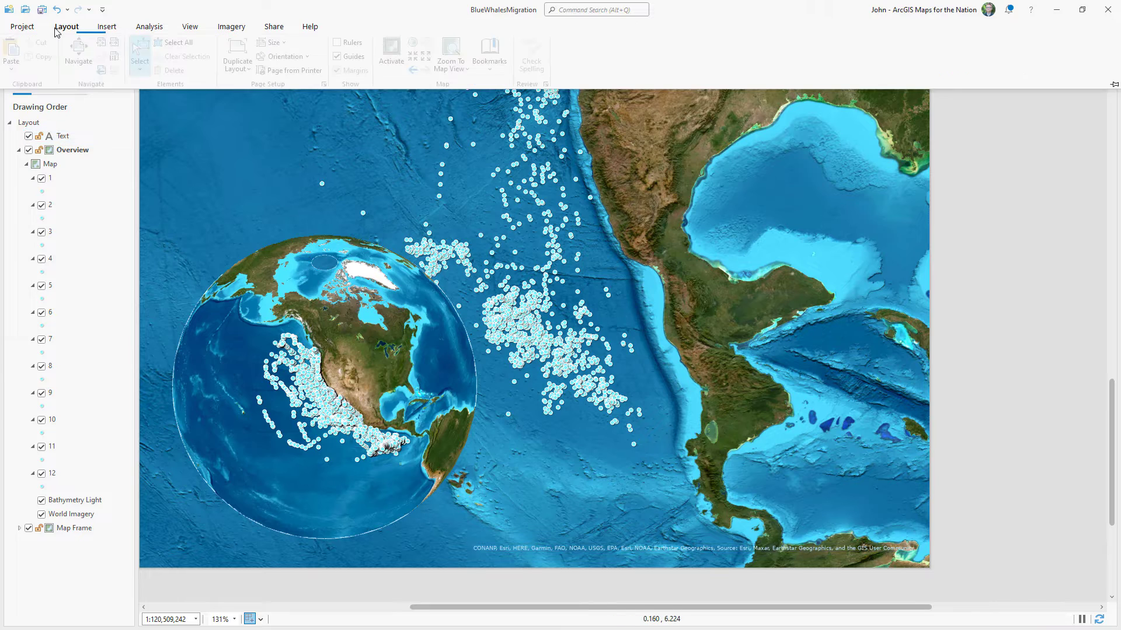
click(105, 42)
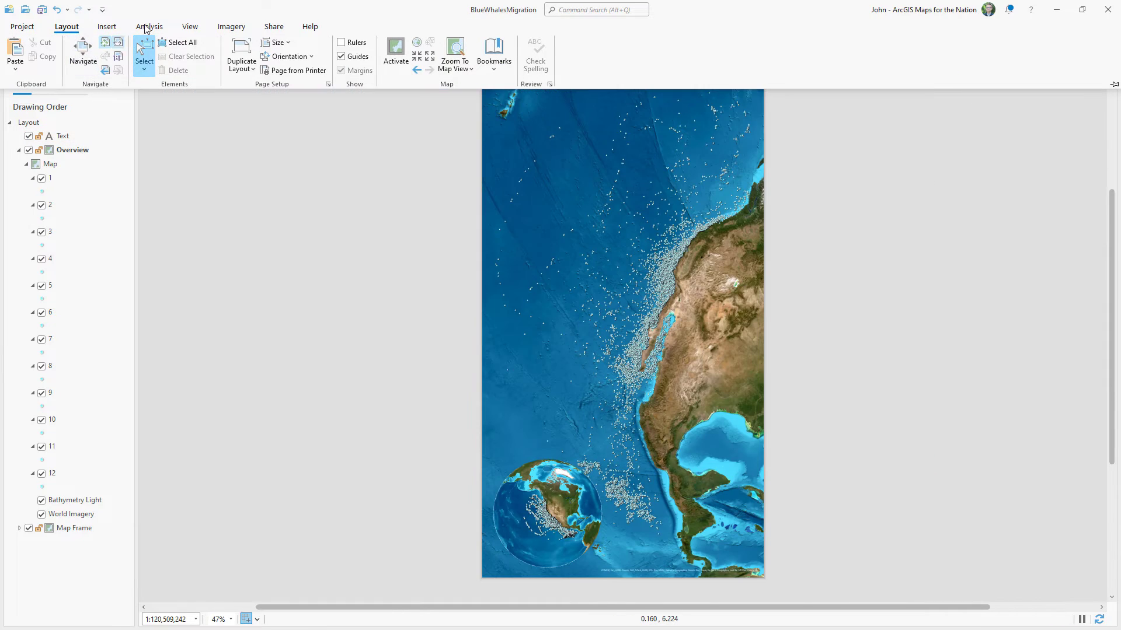
- Add a Black Horizontal Label Graticule to the main map frame
click(20, 150)
click(75, 165)
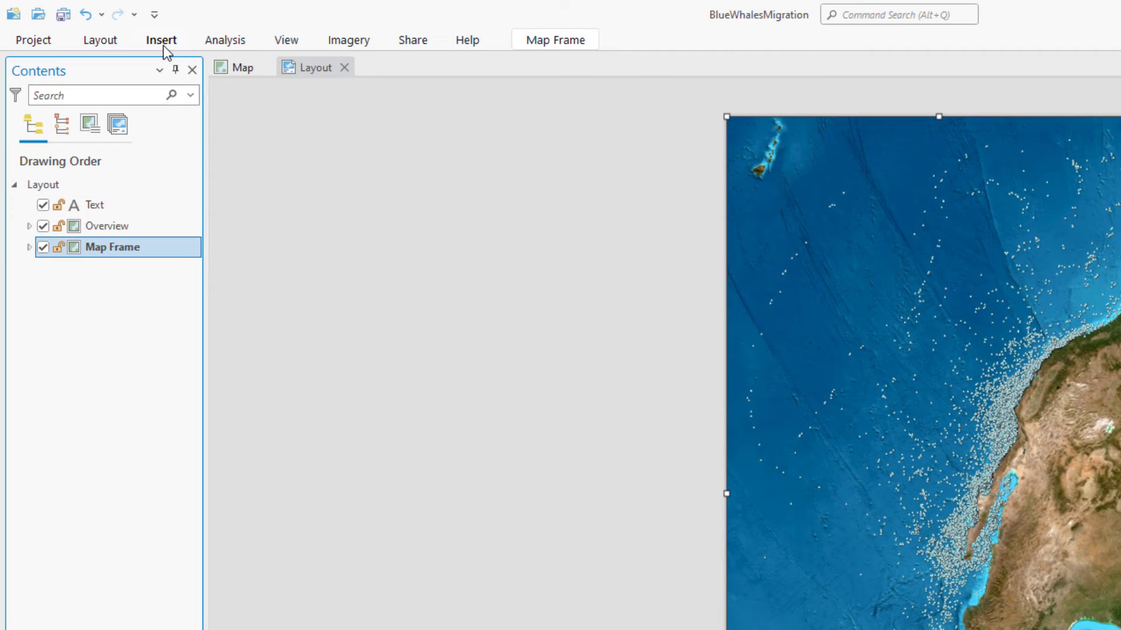
click(108, 27)
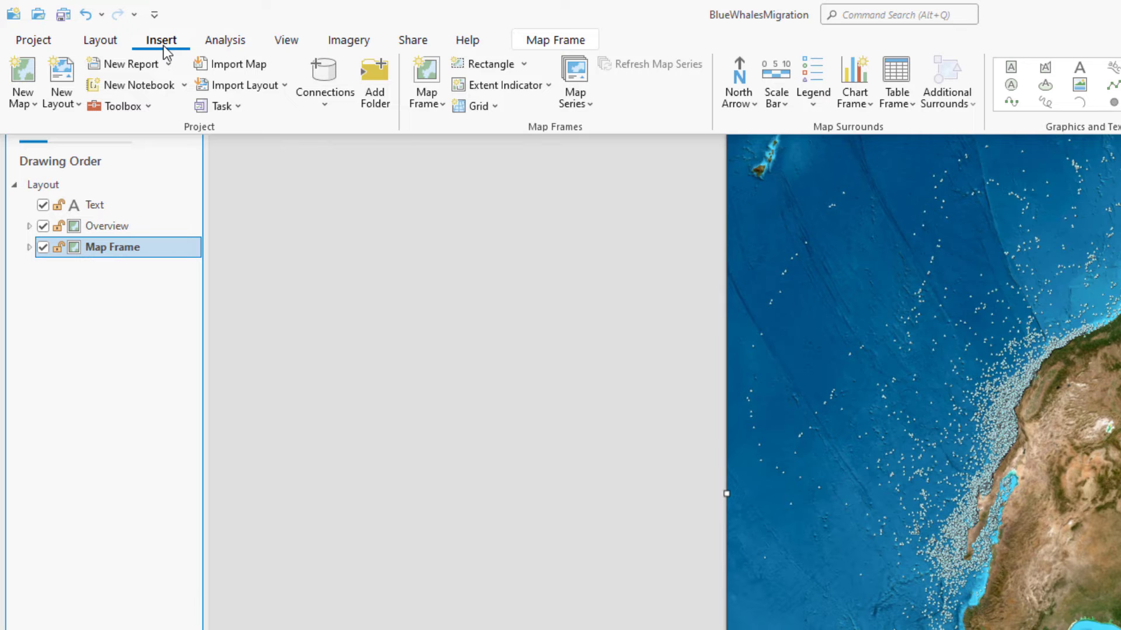
click(482, 107)
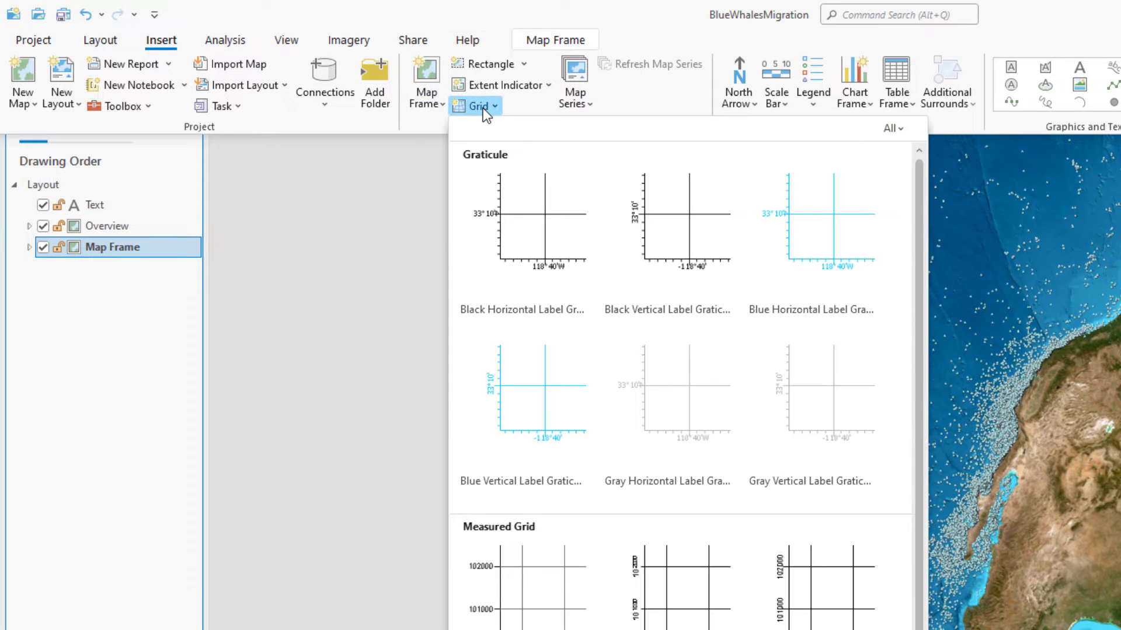
click(534, 211)
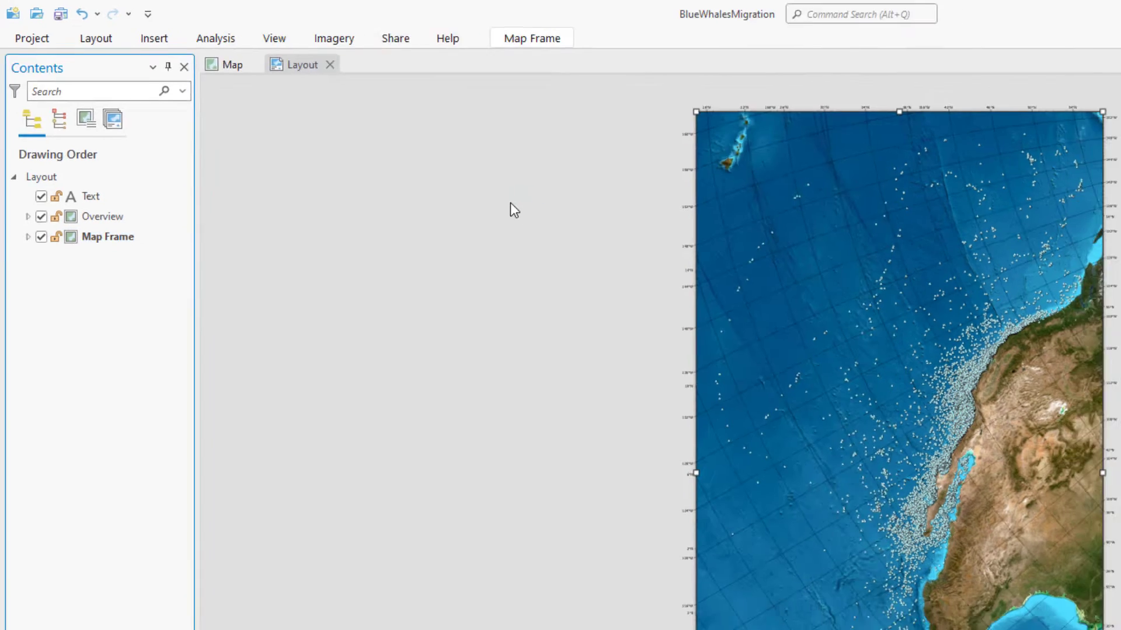
click(19, 165)
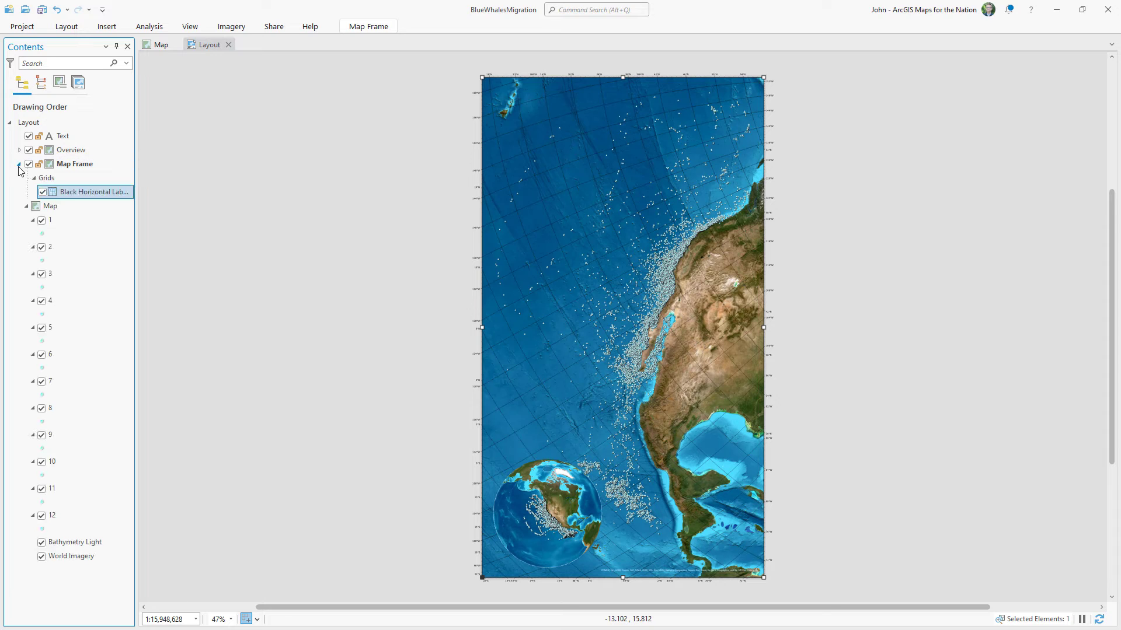
right_click(113, 192)
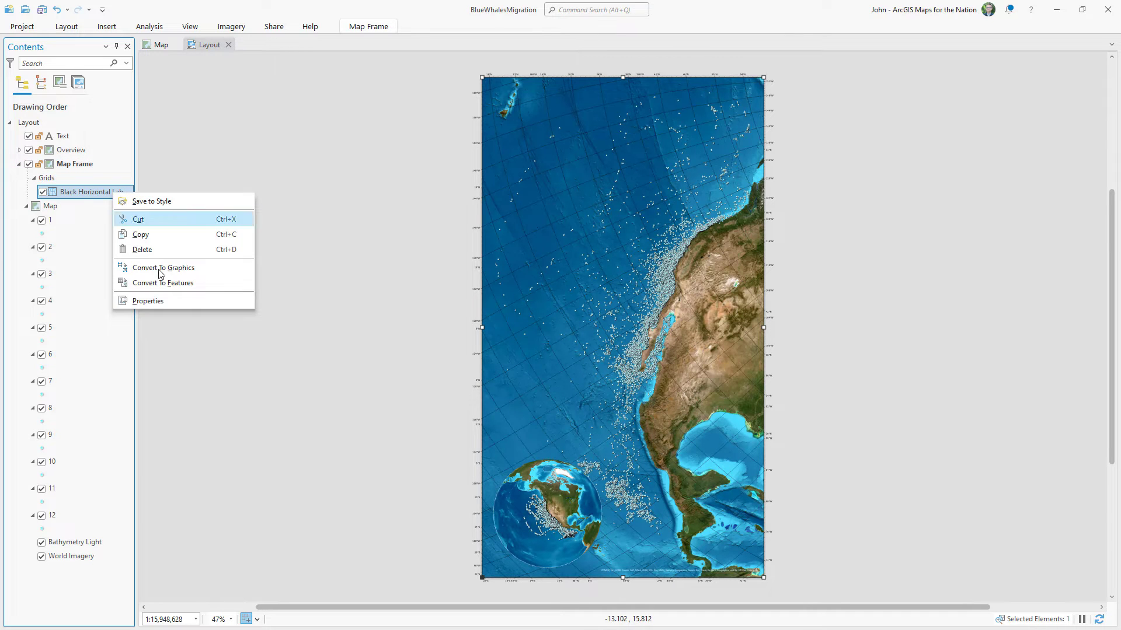
- Remove the Labels and Ticks components from the graticule
click(166, 302)
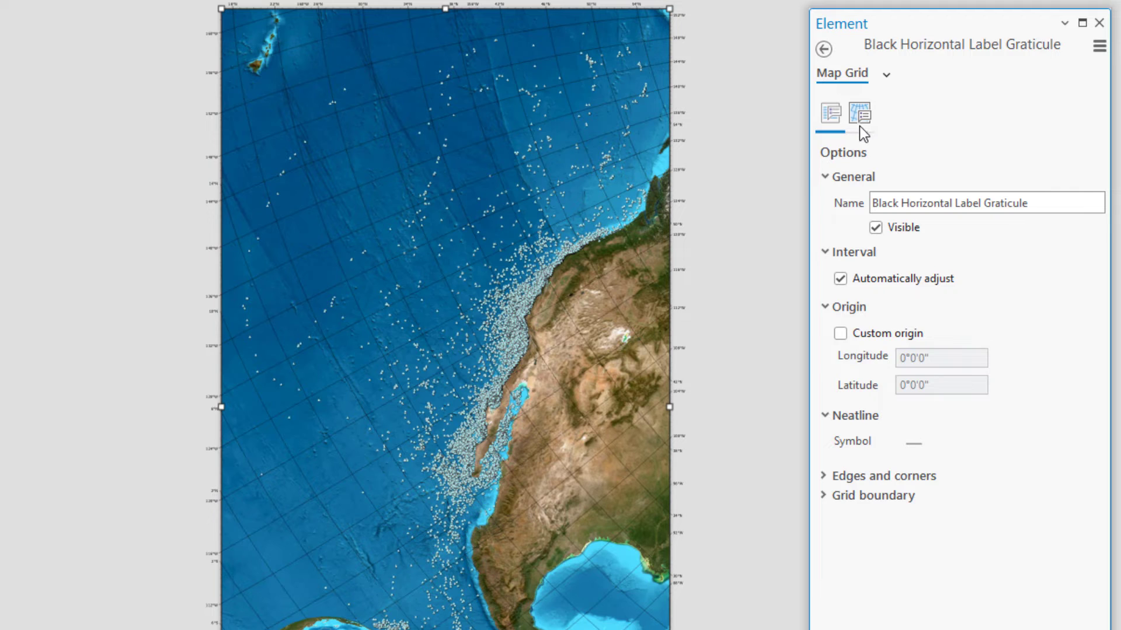
click(866, 116)
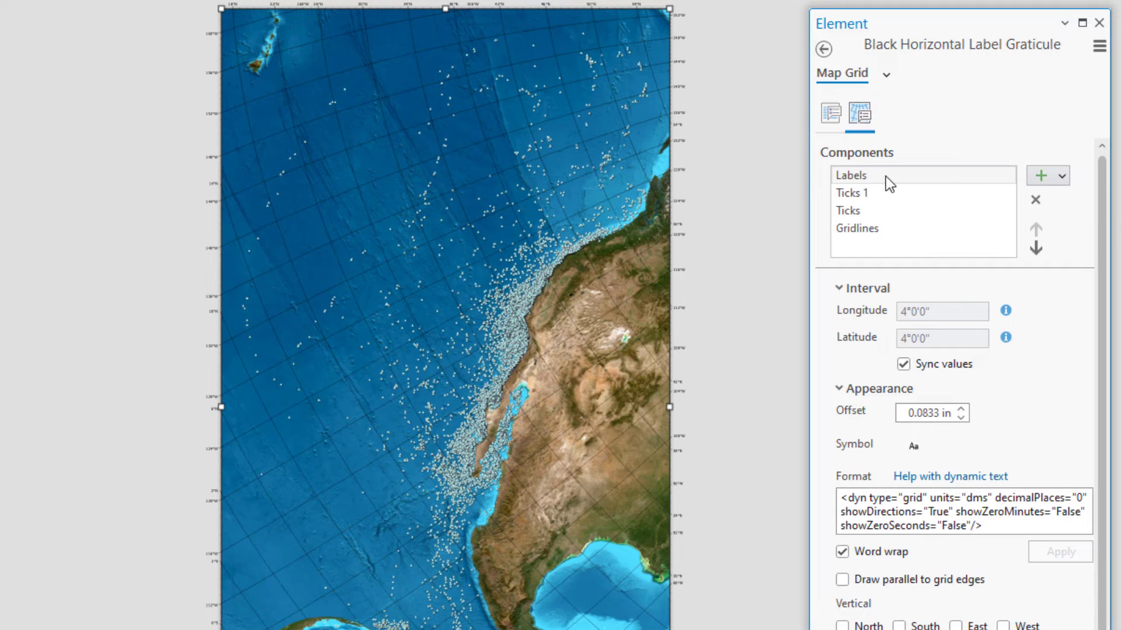
click(1035, 200)
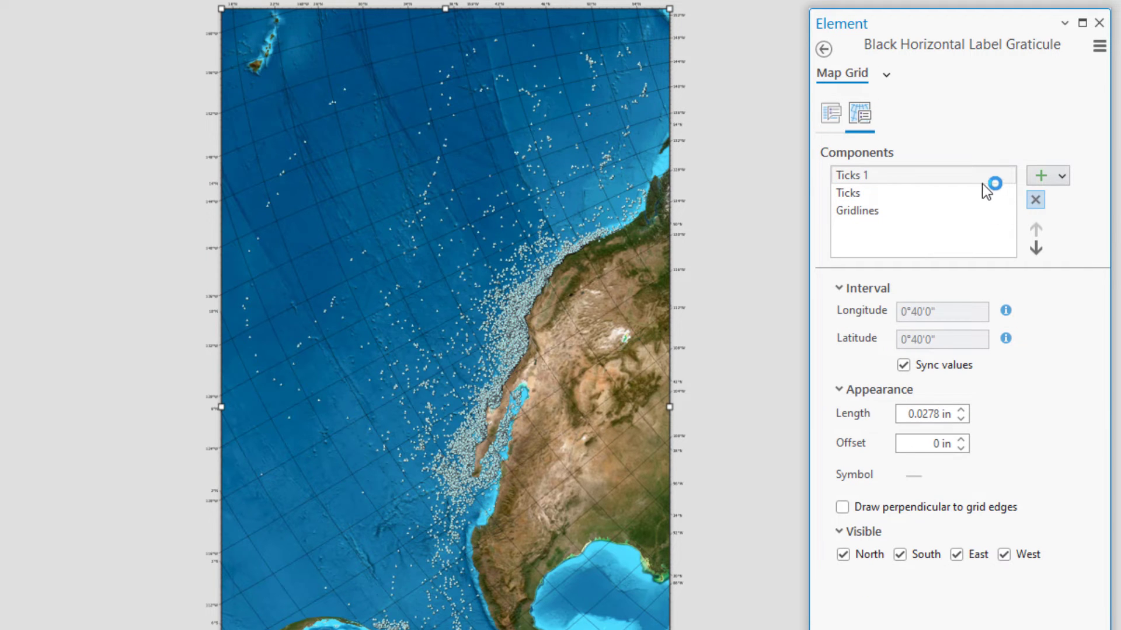
click(1031, 199)
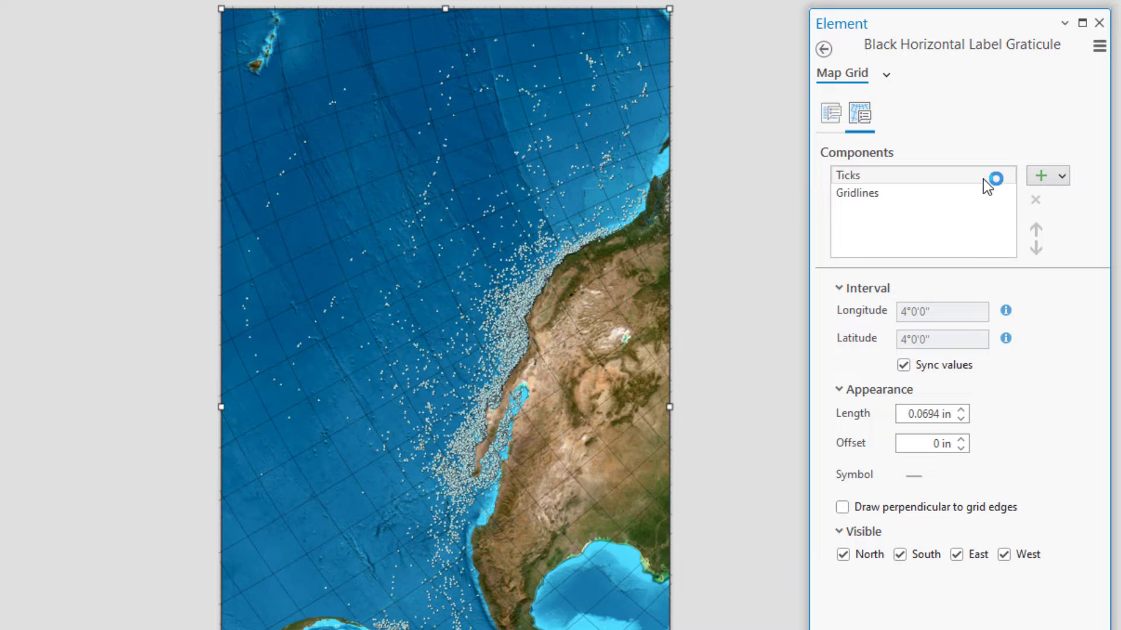
- Make the graticule gridlines semi-transparent white and apply
click(1036, 201)
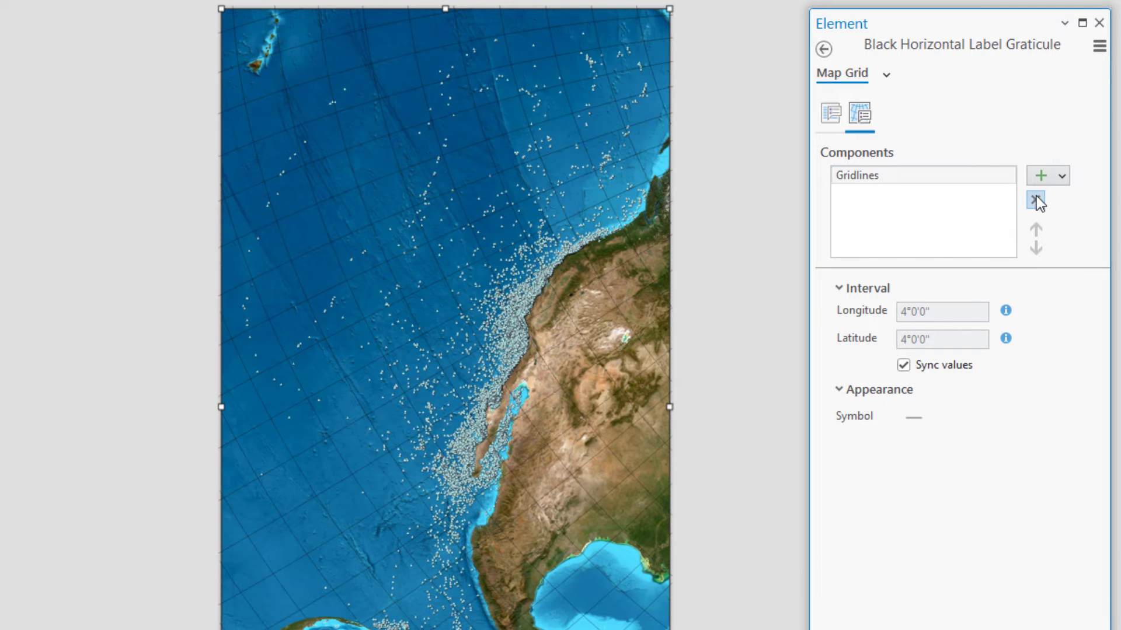
double_click(909, 176)
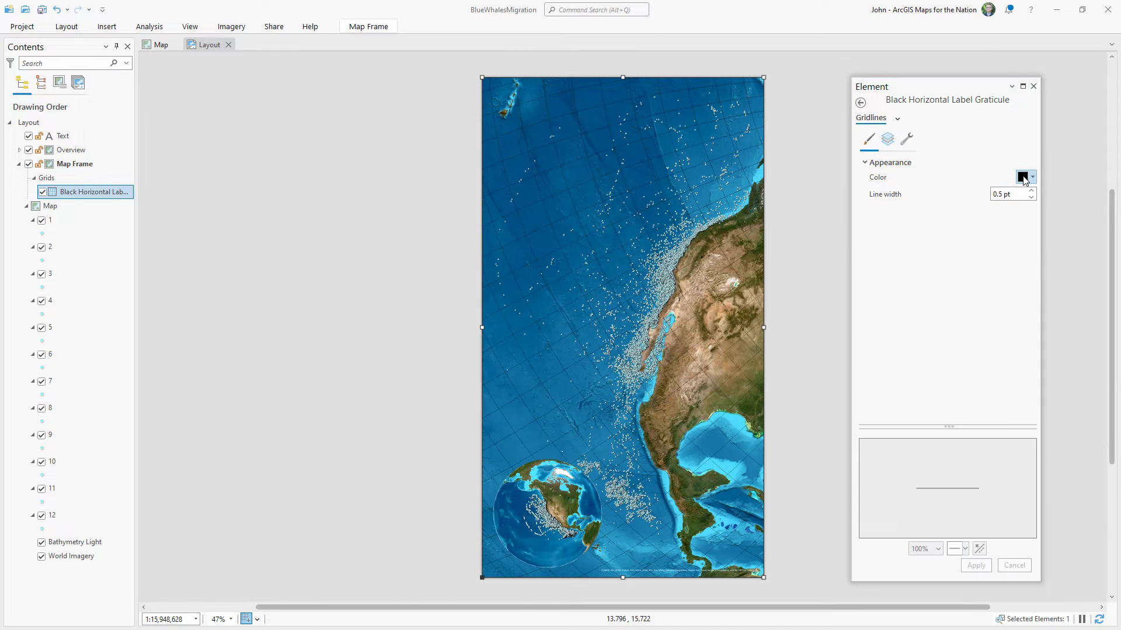
click(1024, 178)
click(975, 242)
click(1024, 178)
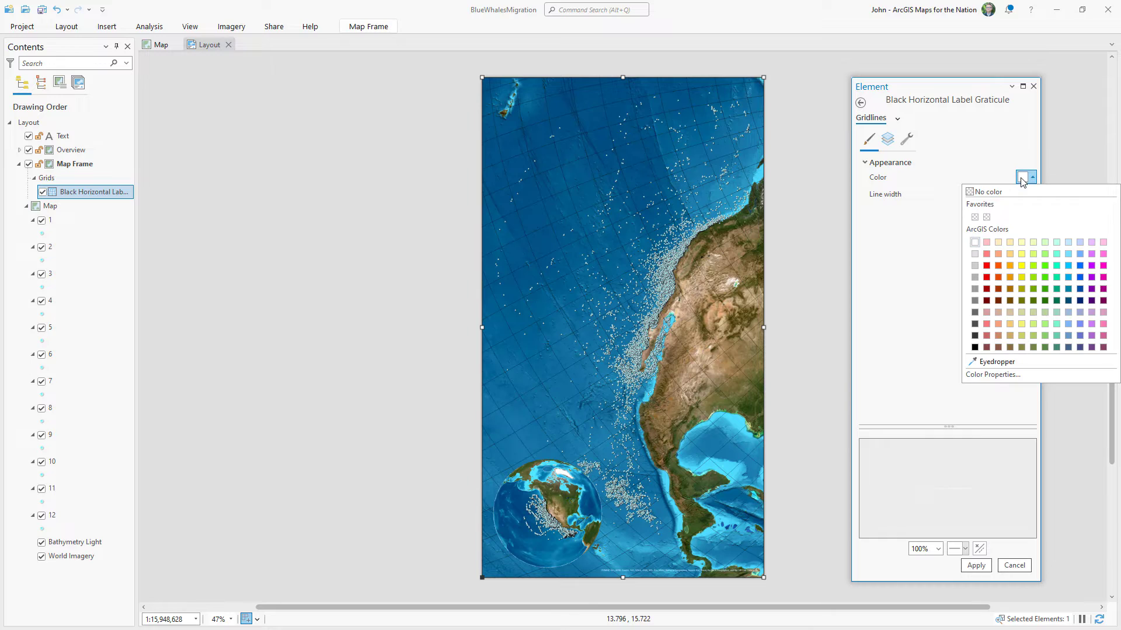
click(1000, 375)
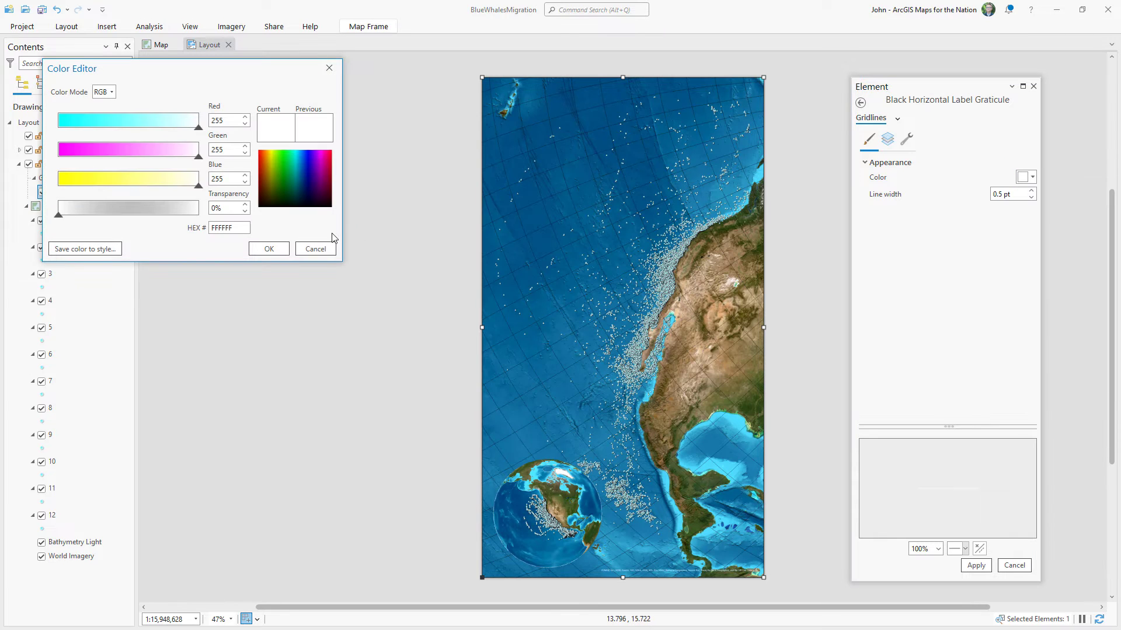
click(268, 249)
click(969, 565)
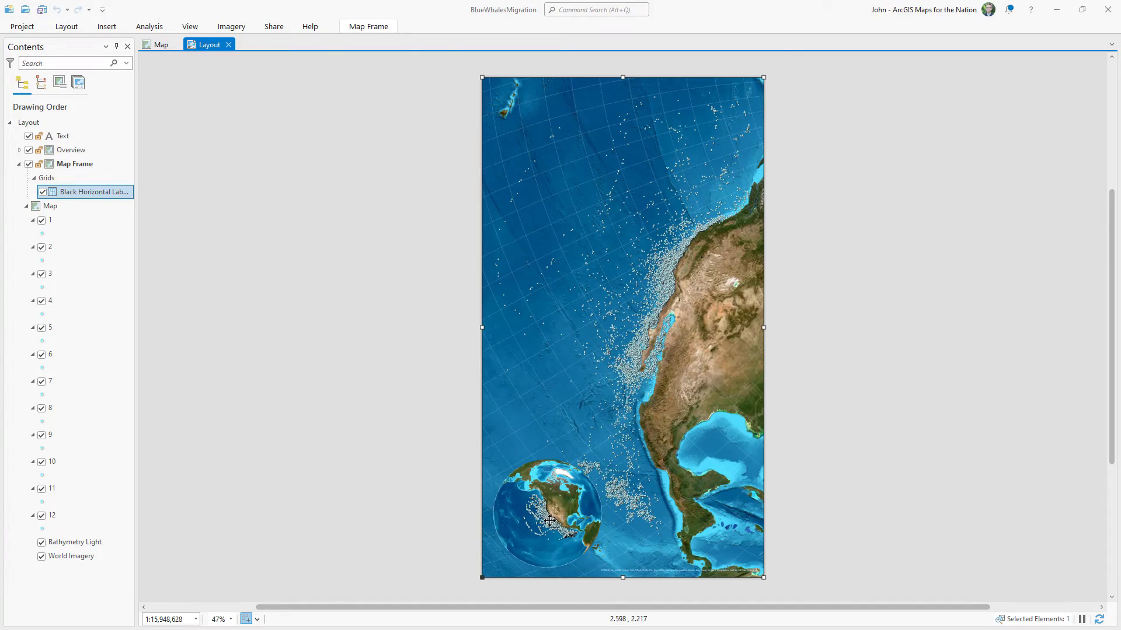
- Draw a circle graphic from the overview globe's centre out to its rim
scroll(549, 521, up, 5)
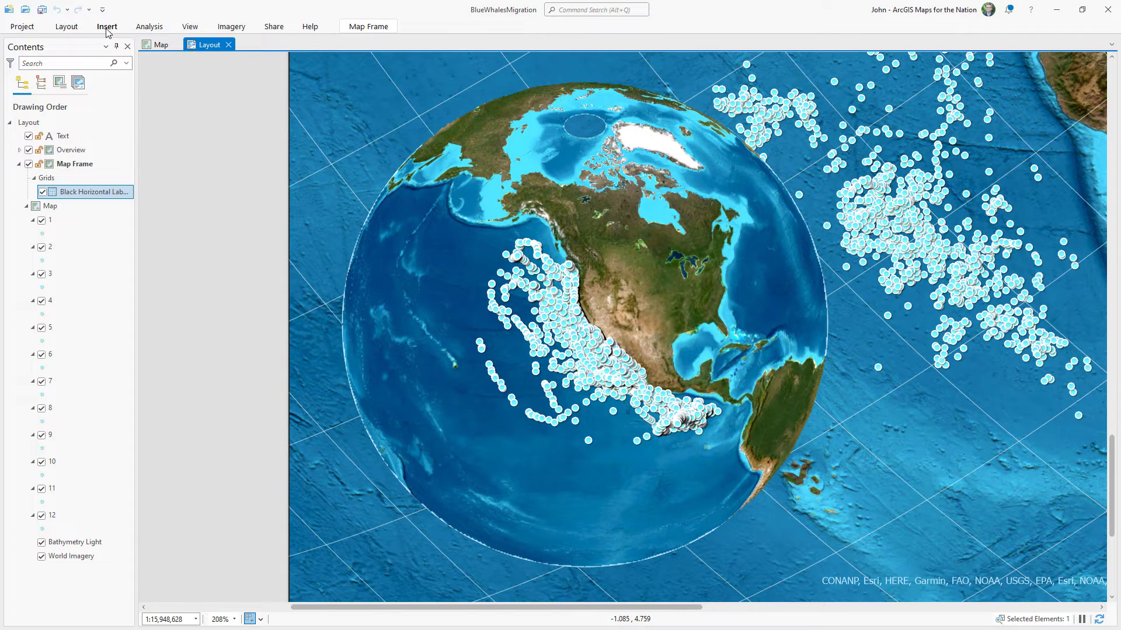
click(107, 28)
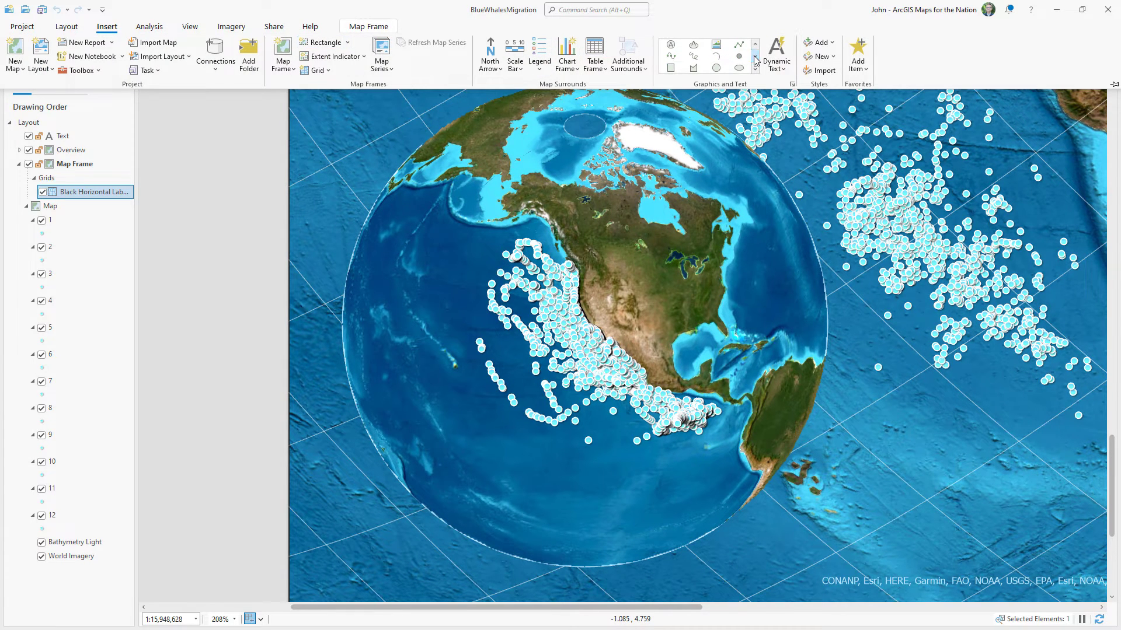
click(719, 60)
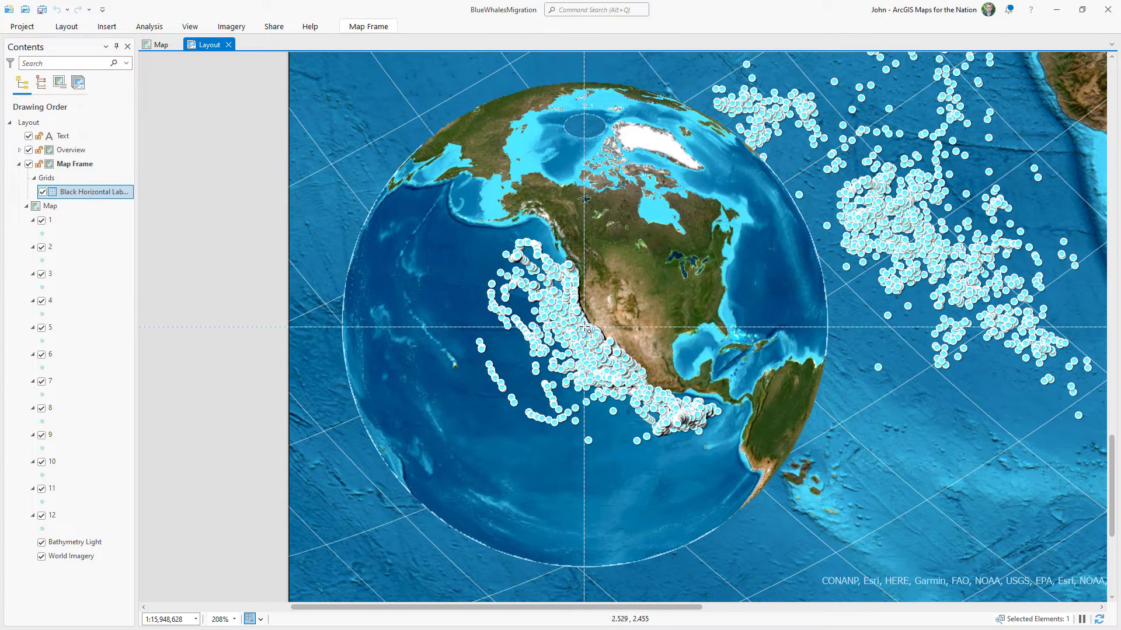
drag(586, 328, 828, 295)
- Change the circle's outline to a 10 pt gradient stroke
right_click(134, 145)
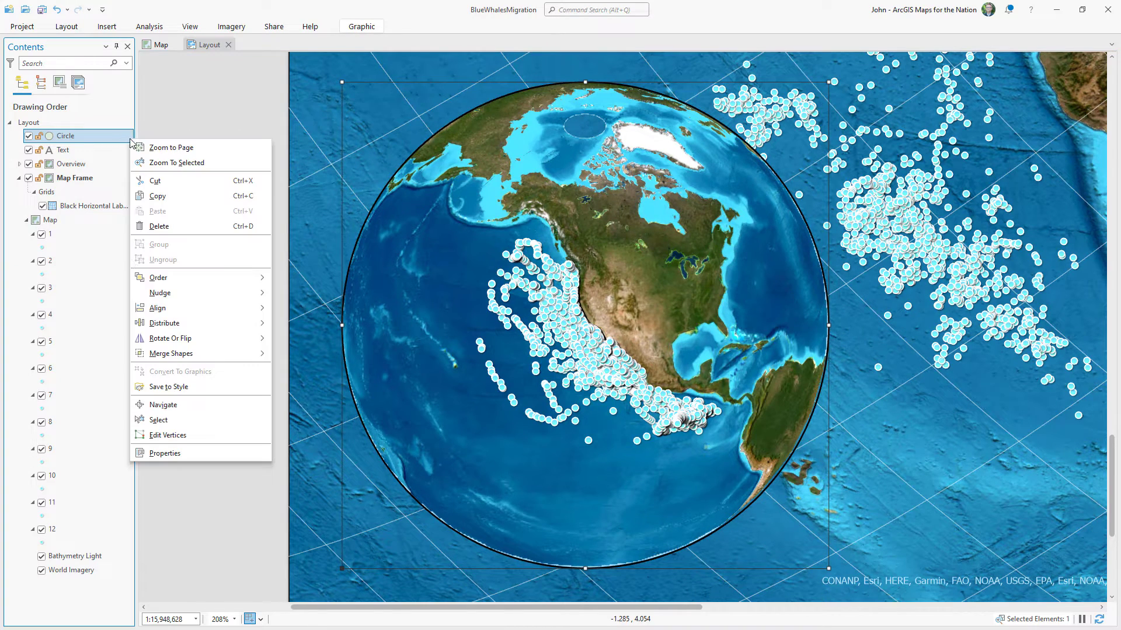
click(171, 454)
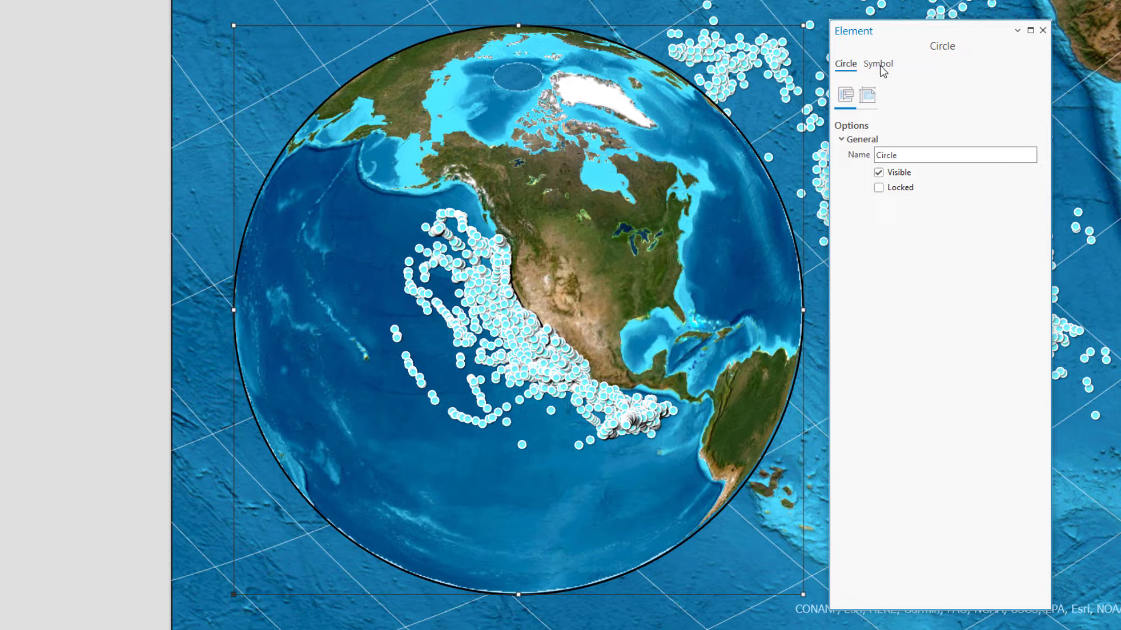
click(892, 113)
click(887, 138)
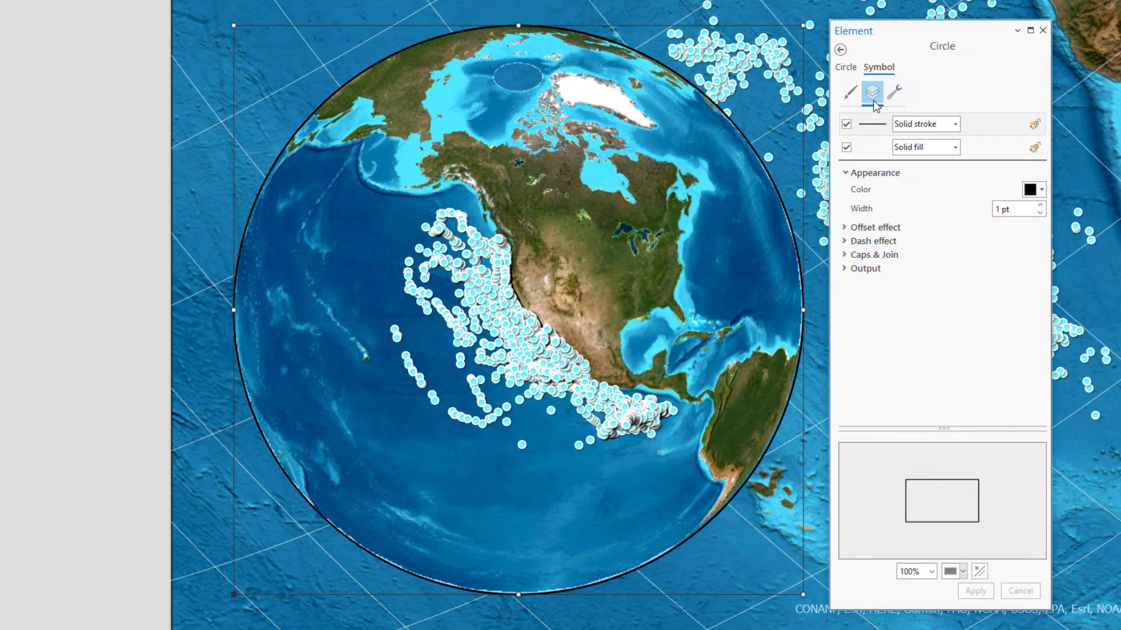
click(986, 129)
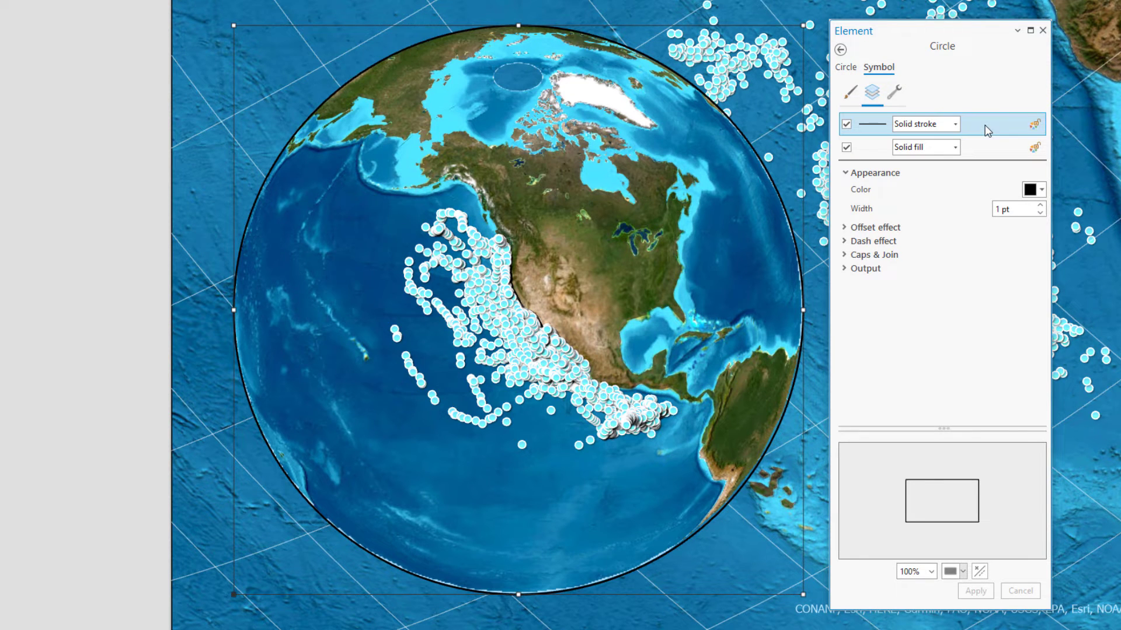
click(955, 124)
click(939, 160)
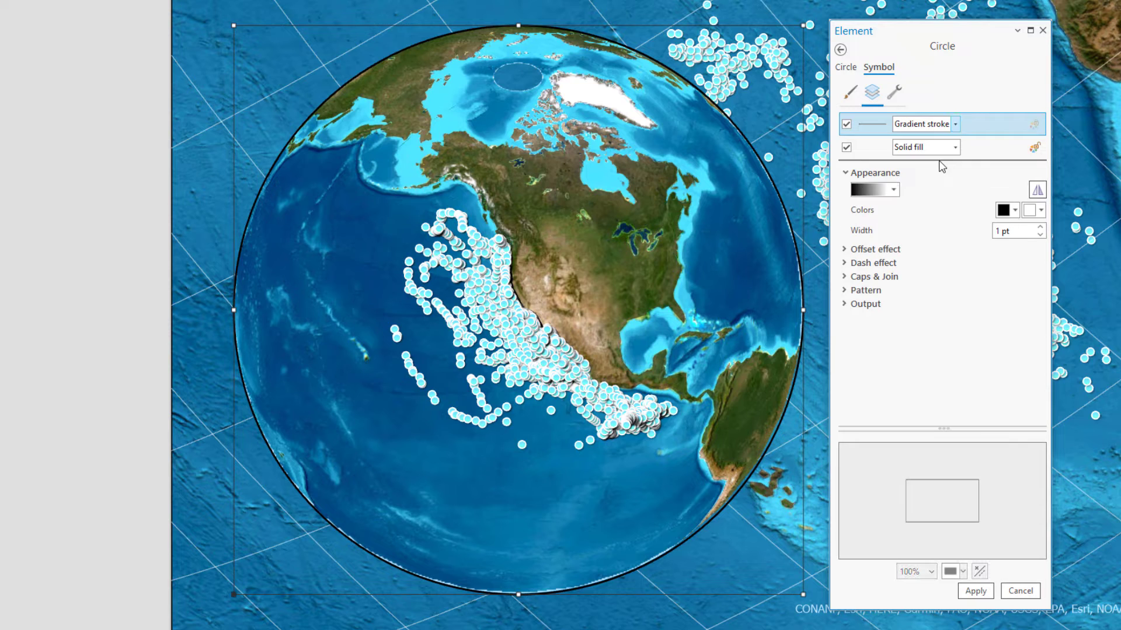
click(1040, 227)
click(1040, 227)
click(1040, 227)
click(1040, 228)
click(1041, 227)
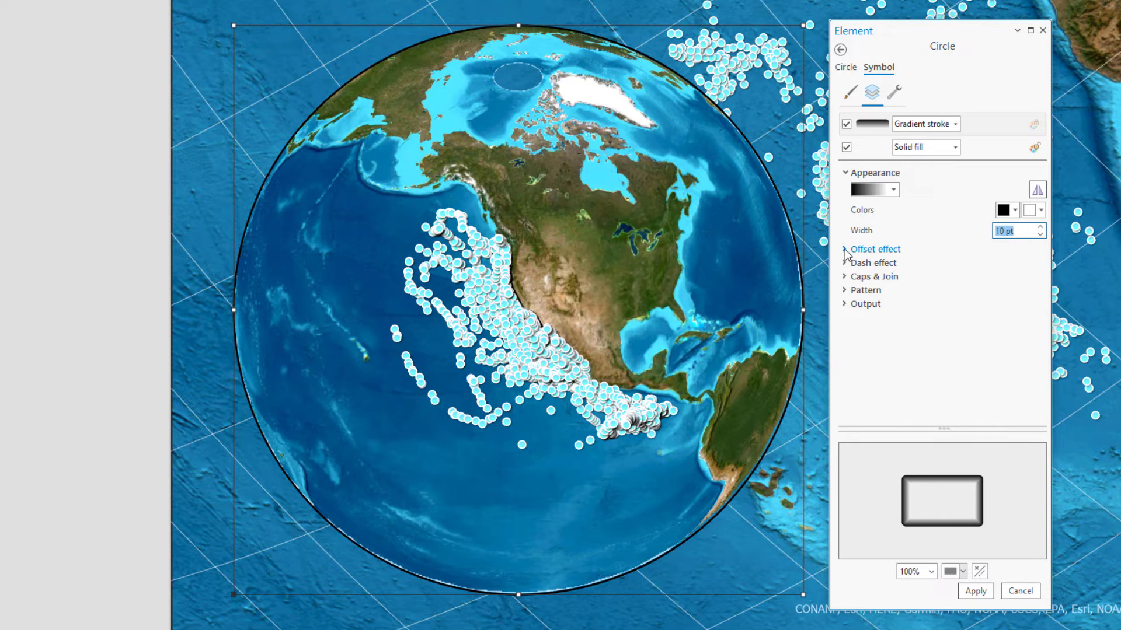
click(844, 250)
click(973, 592)
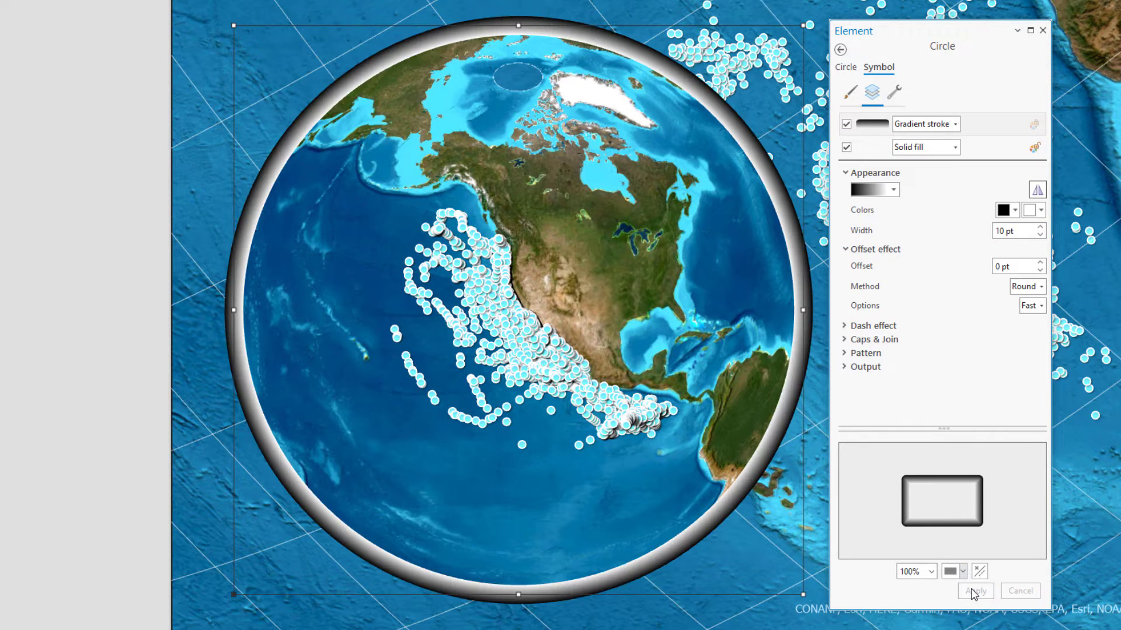
- Offset the stroke 5 pt and colour it light blue fading to 100% transparent
click(1040, 262)
click(1040, 263)
click(1041, 263)
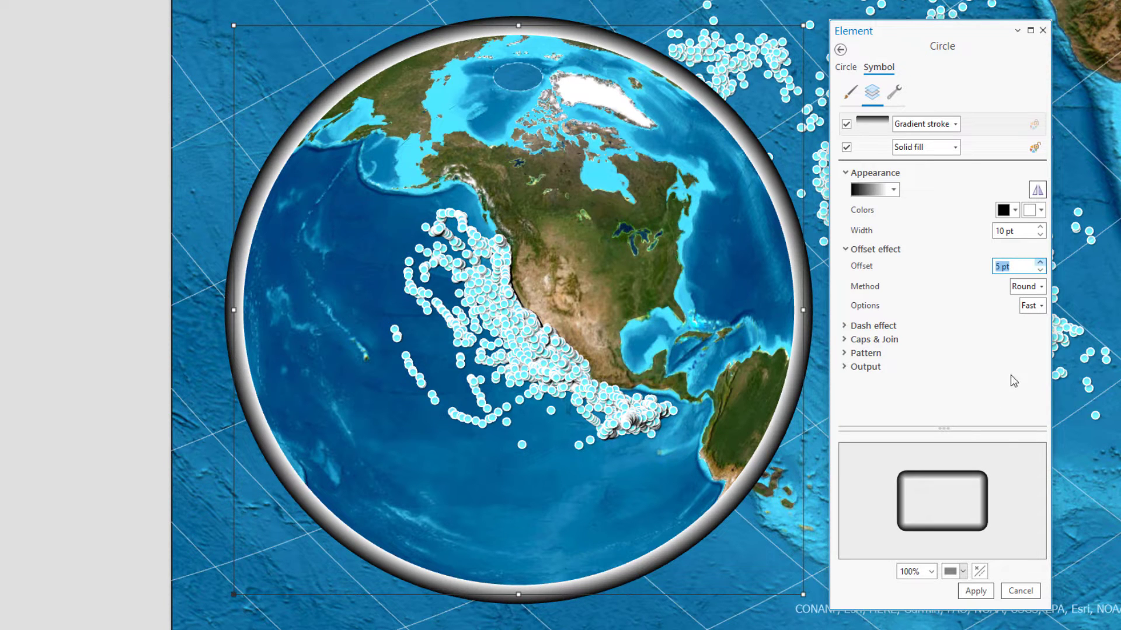
click(975, 591)
click(1040, 210)
click(1083, 287)
click(1004, 212)
click(1084, 287)
click(1003, 210)
click(995, 442)
double_click(95, 173)
text(100)
key(Tab)
key(Return)
click(969, 592)
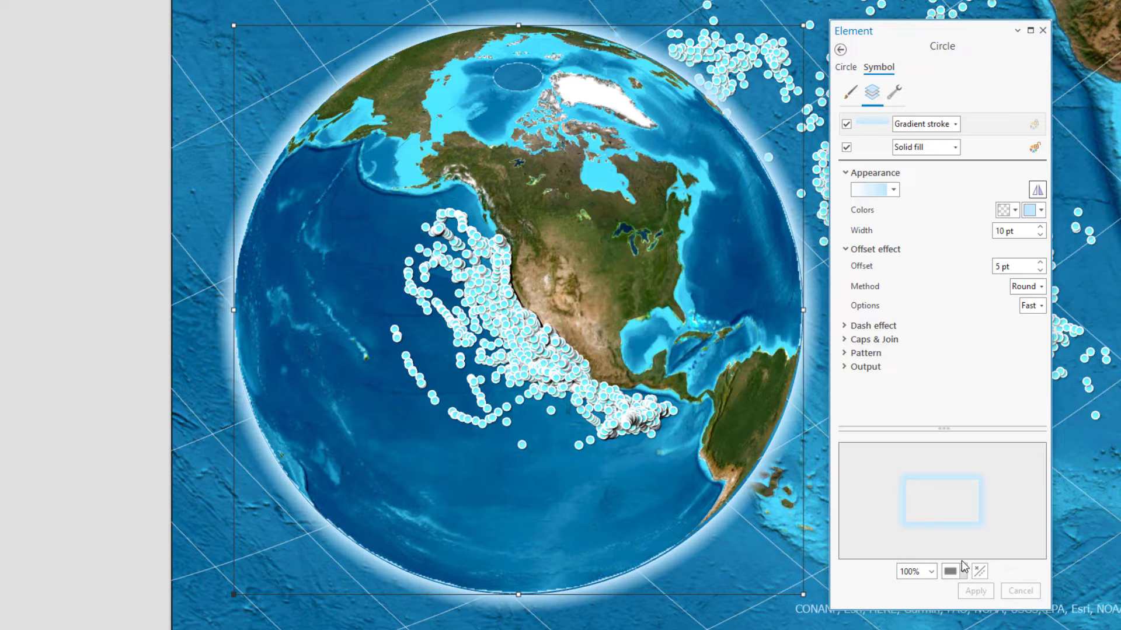
- Add gradient colour stops at about 51% and 77% to refine the glow
click(893, 191)
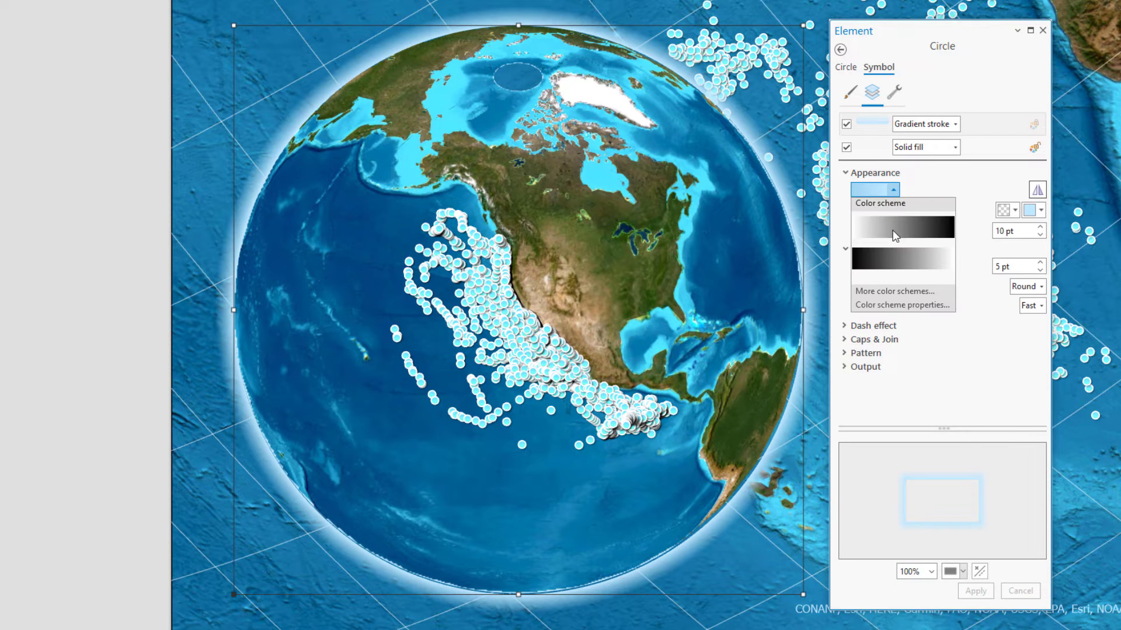
click(876, 316)
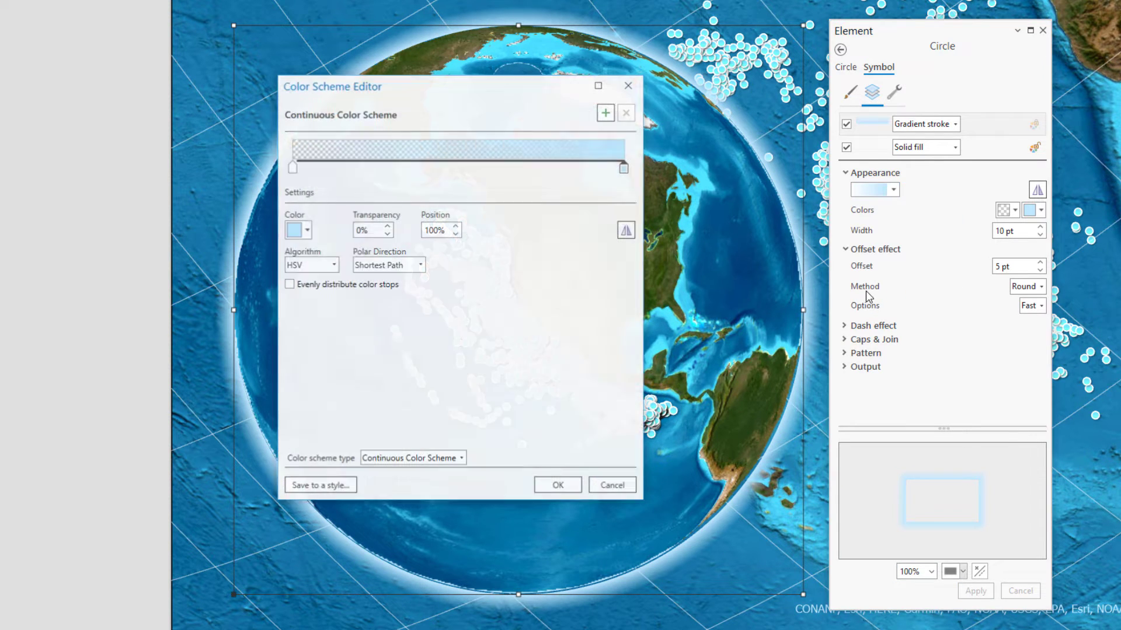
click(605, 114)
click(605, 114)
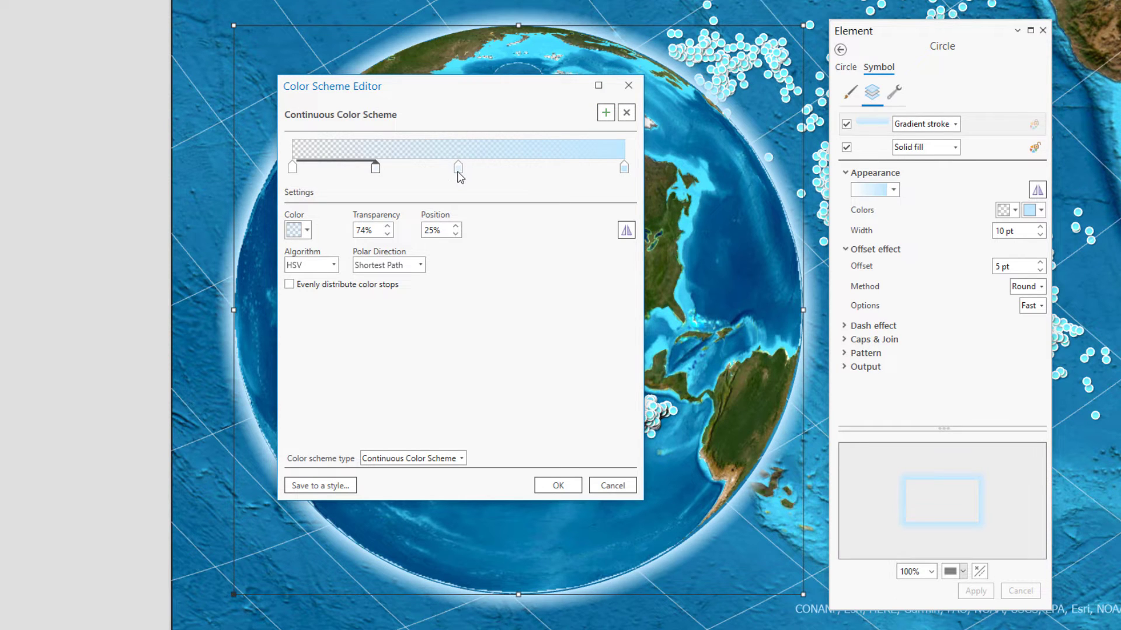
drag(459, 172, 542, 171)
drag(376, 169, 461, 169)
click(557, 485)
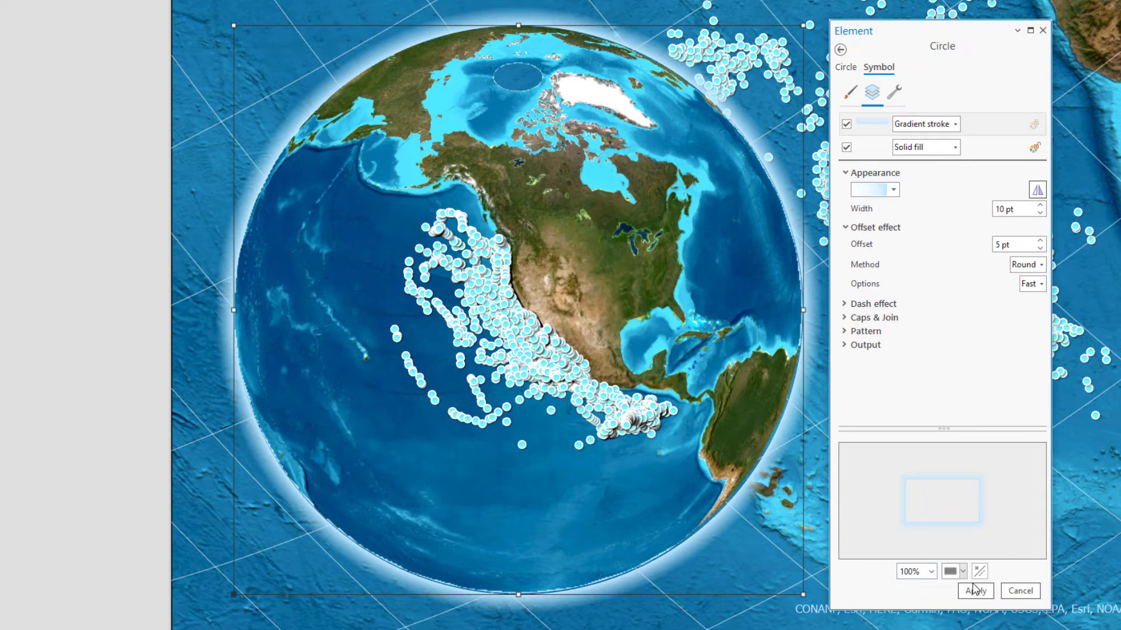
click(978, 590)
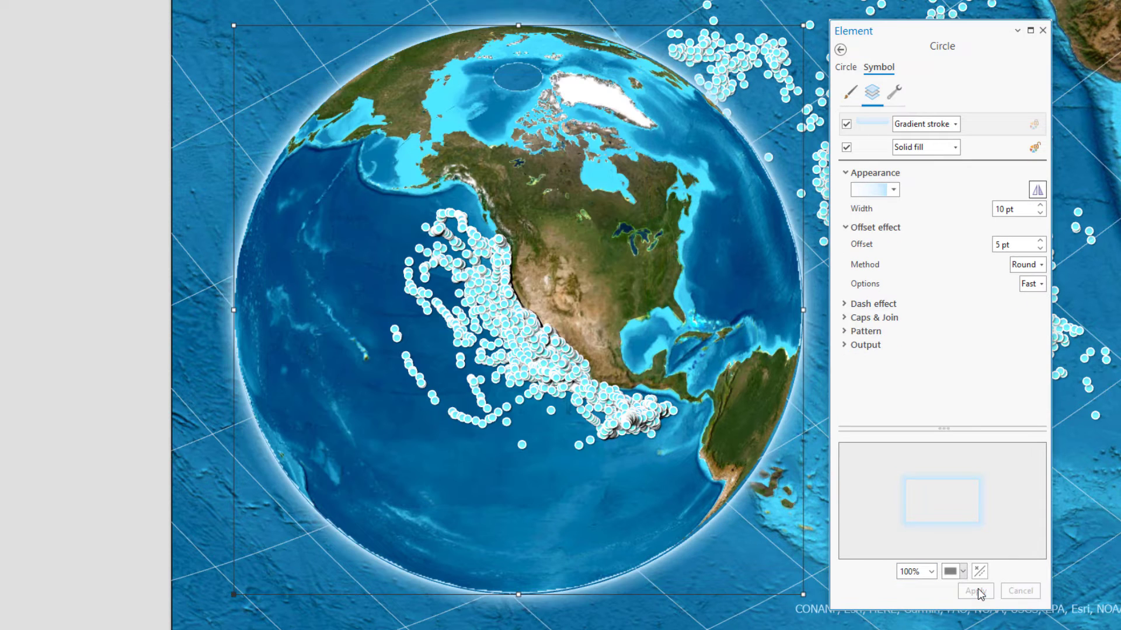
- Duplicate the gradient stroke as a 6 pt inner rim, offset -3 pt, direction reversed
click(988, 128)
click(893, 92)
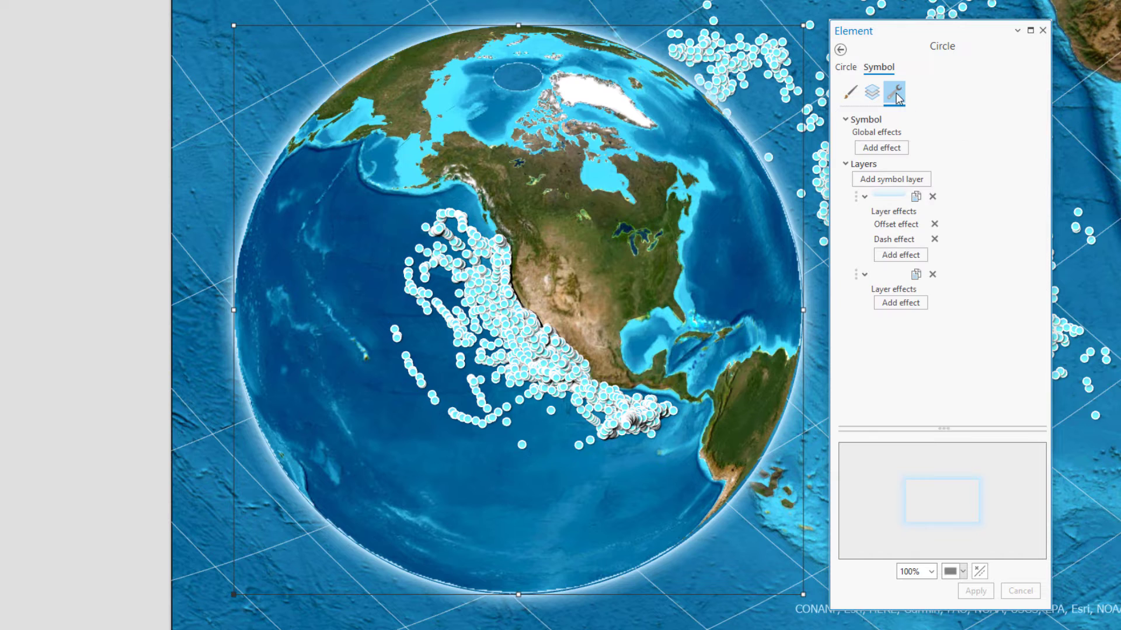
click(916, 198)
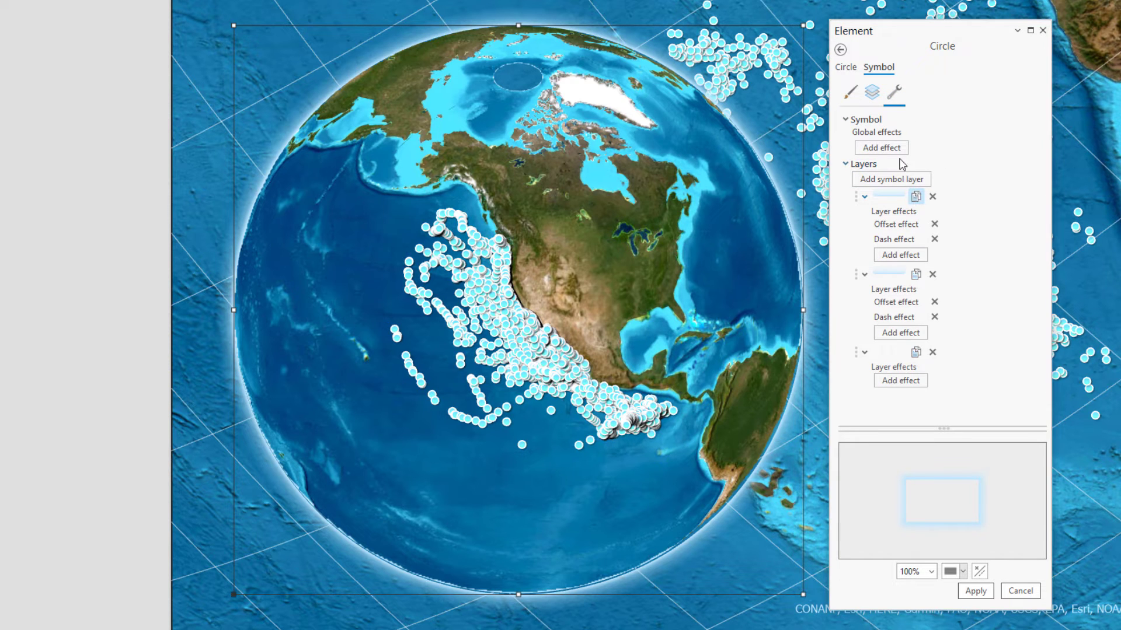
click(881, 100)
click(976, 150)
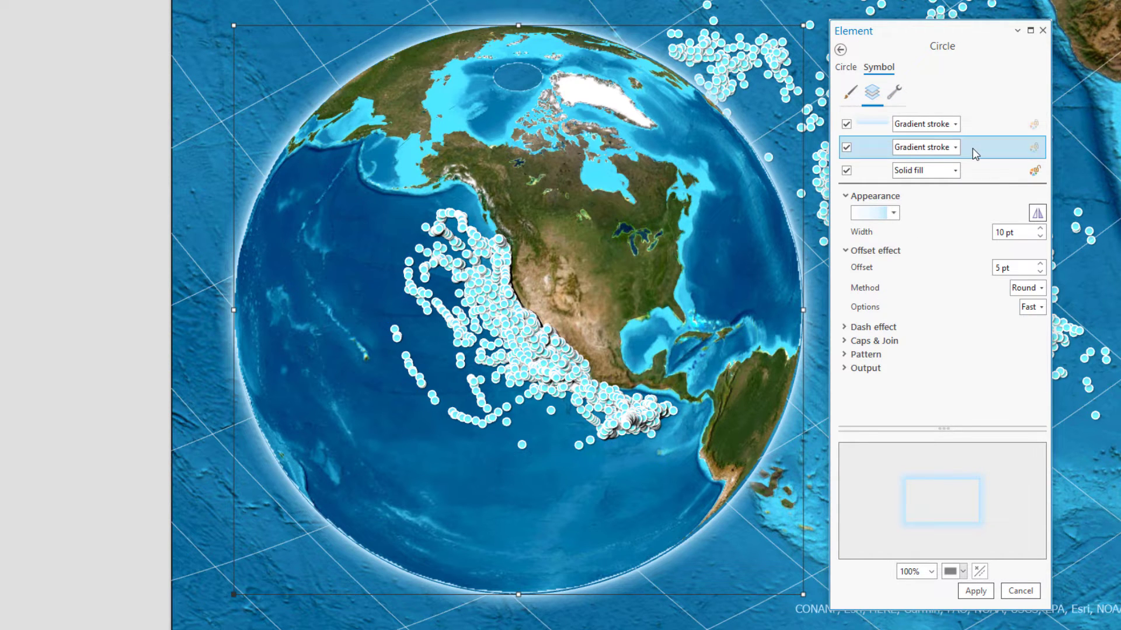
click(1039, 236)
click(1039, 236)
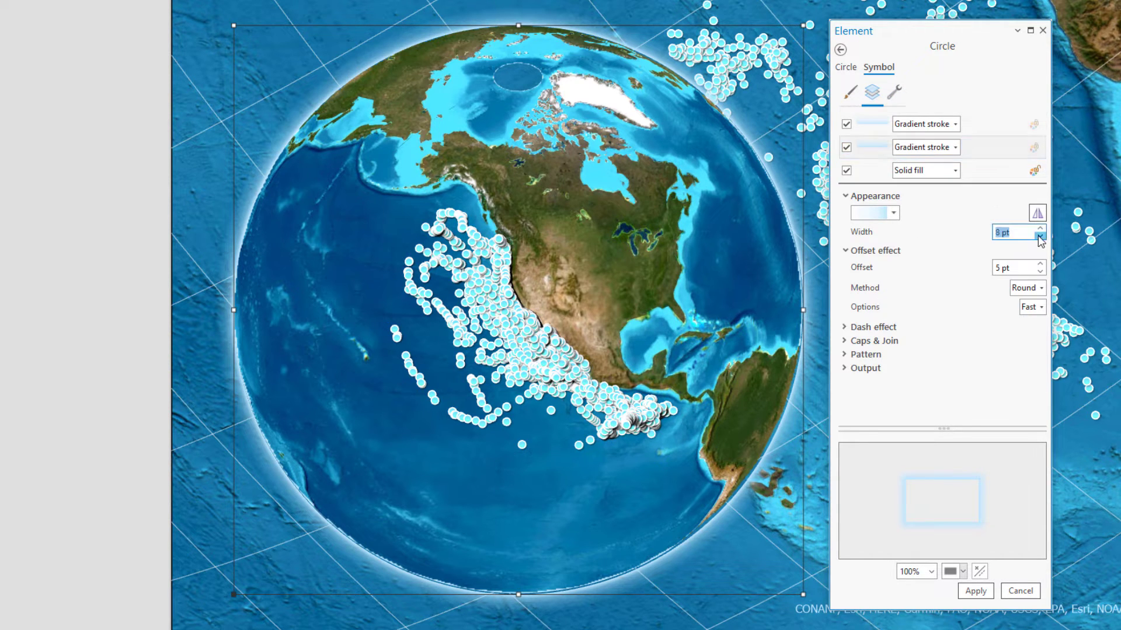
click(1038, 272)
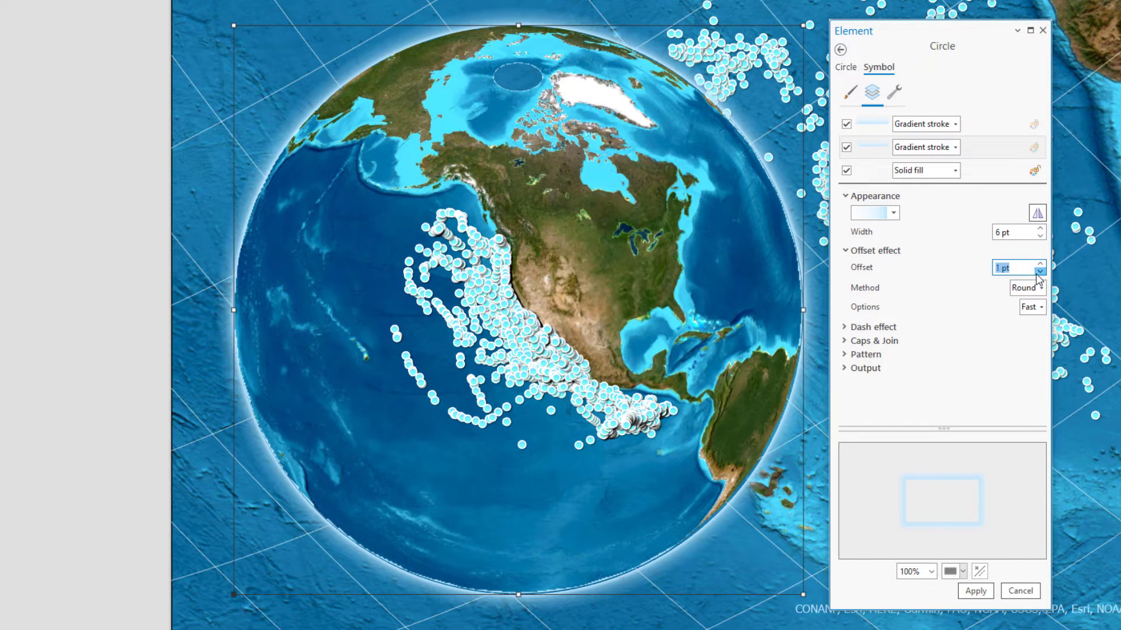
click(1038, 272)
click(1039, 272)
click(1037, 214)
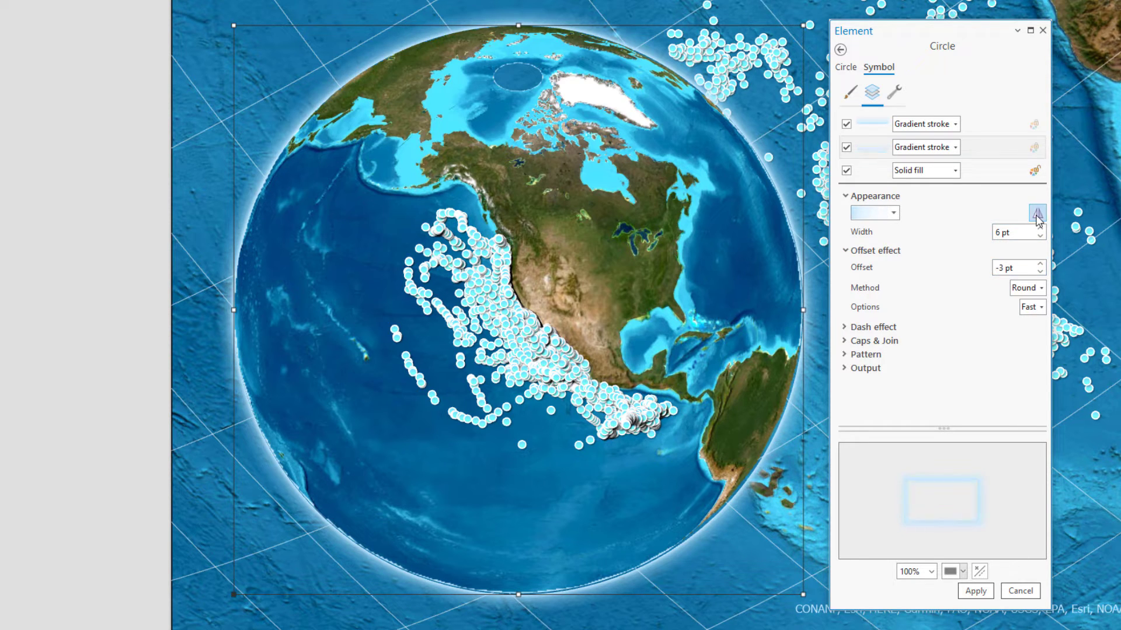
scroll(906, 490, up, 5)
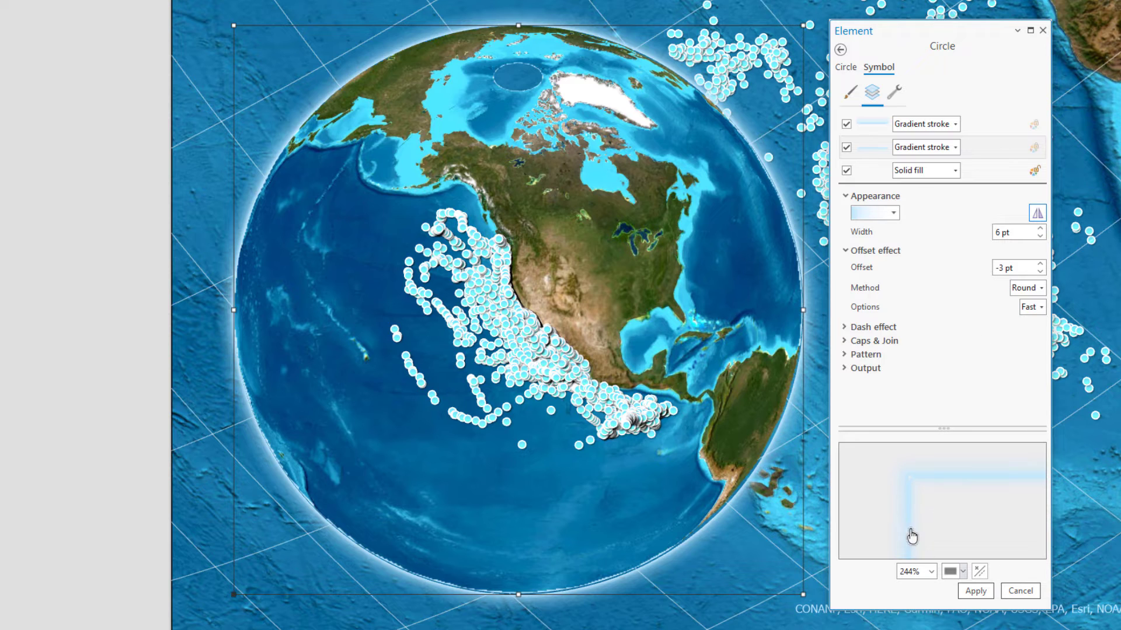
click(976, 591)
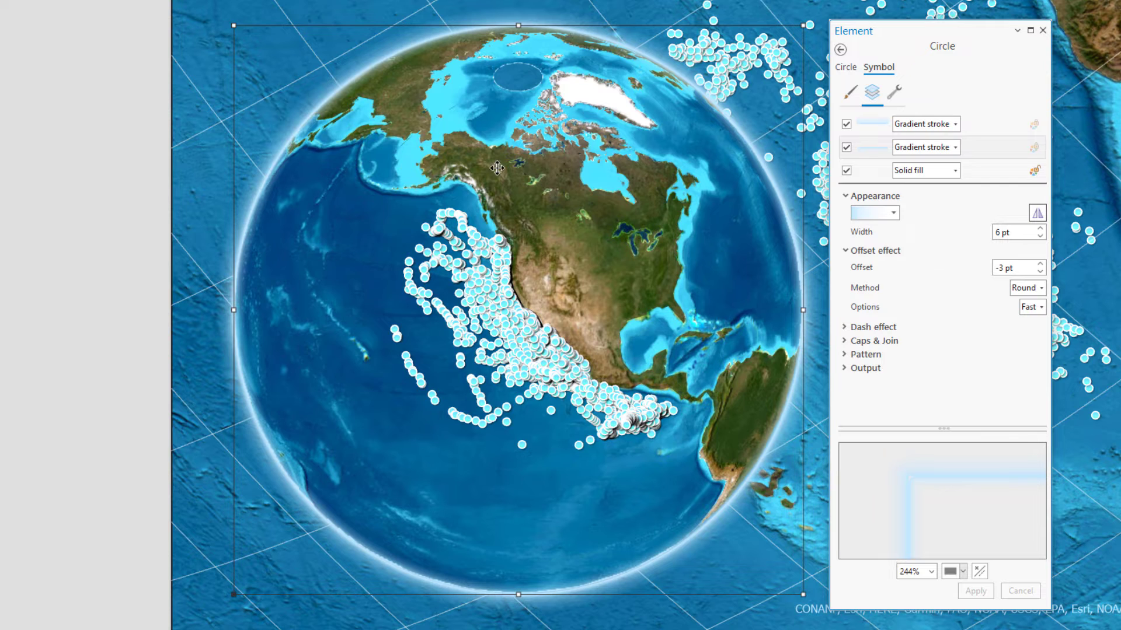
- Change the circle's fill to a circular, continuous gradient fill
click(979, 173)
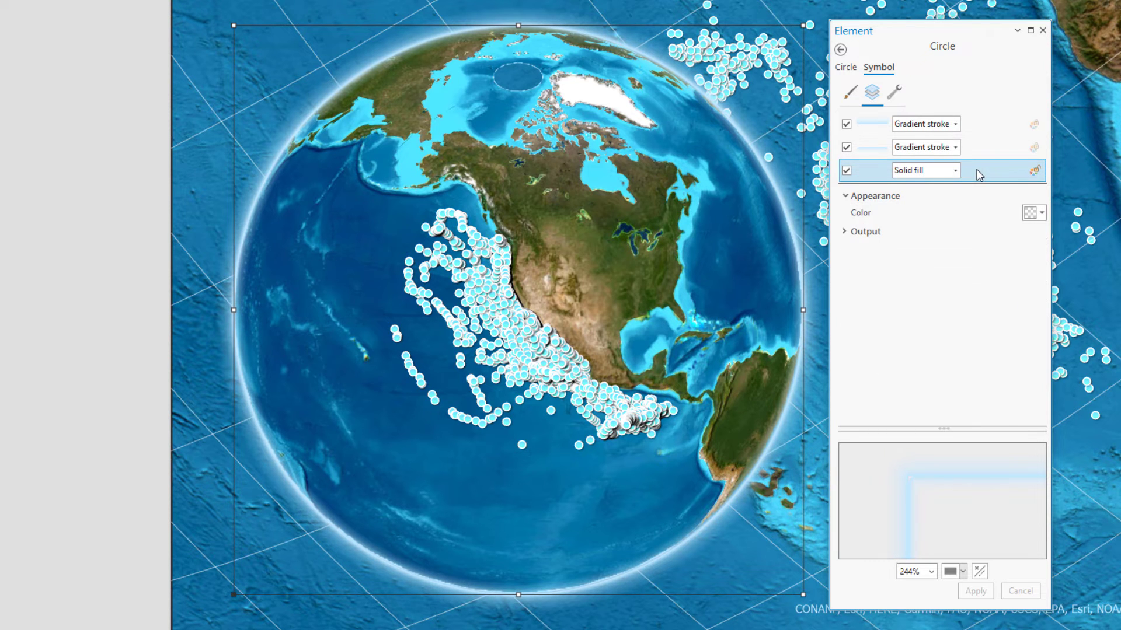
click(955, 171)
click(919, 212)
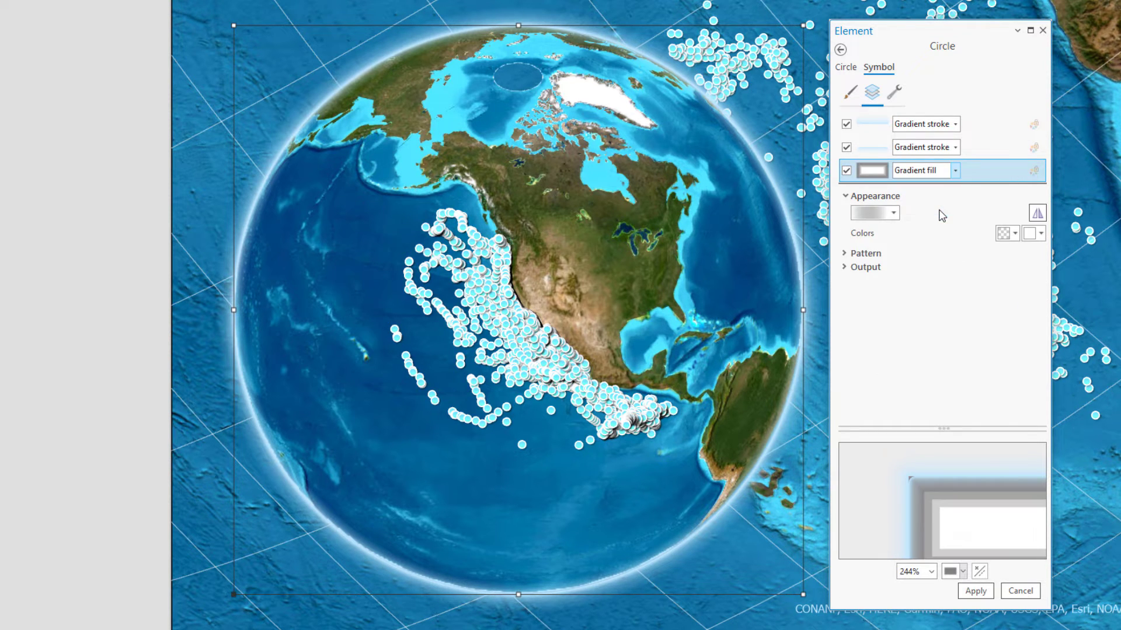
click(866, 253)
click(1025, 270)
click(1023, 311)
click(1041, 309)
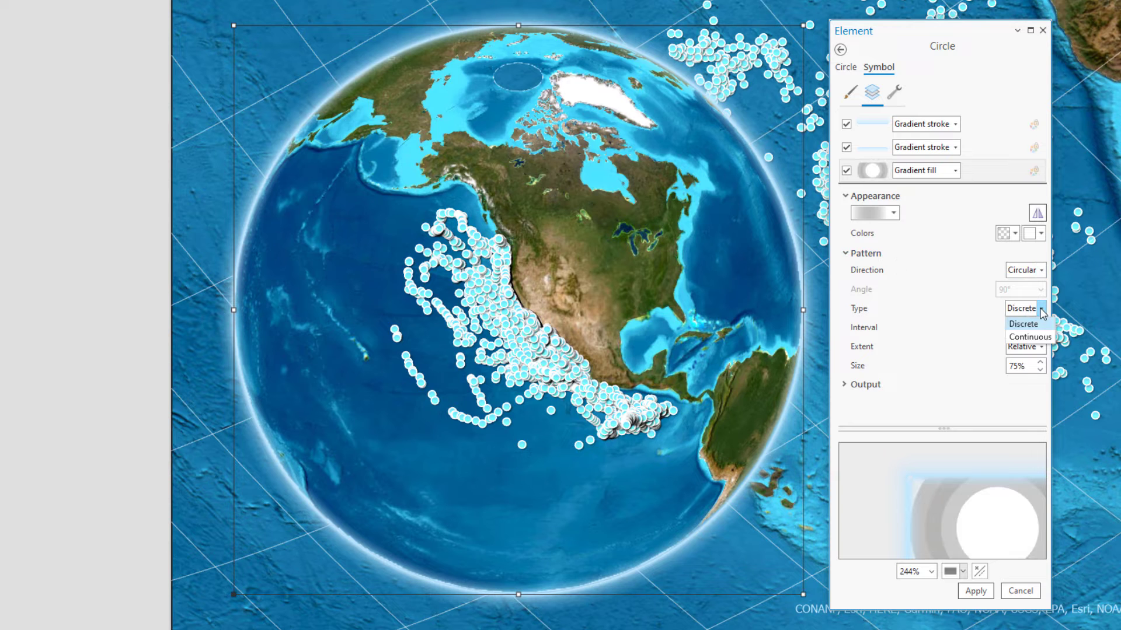
click(1030, 337)
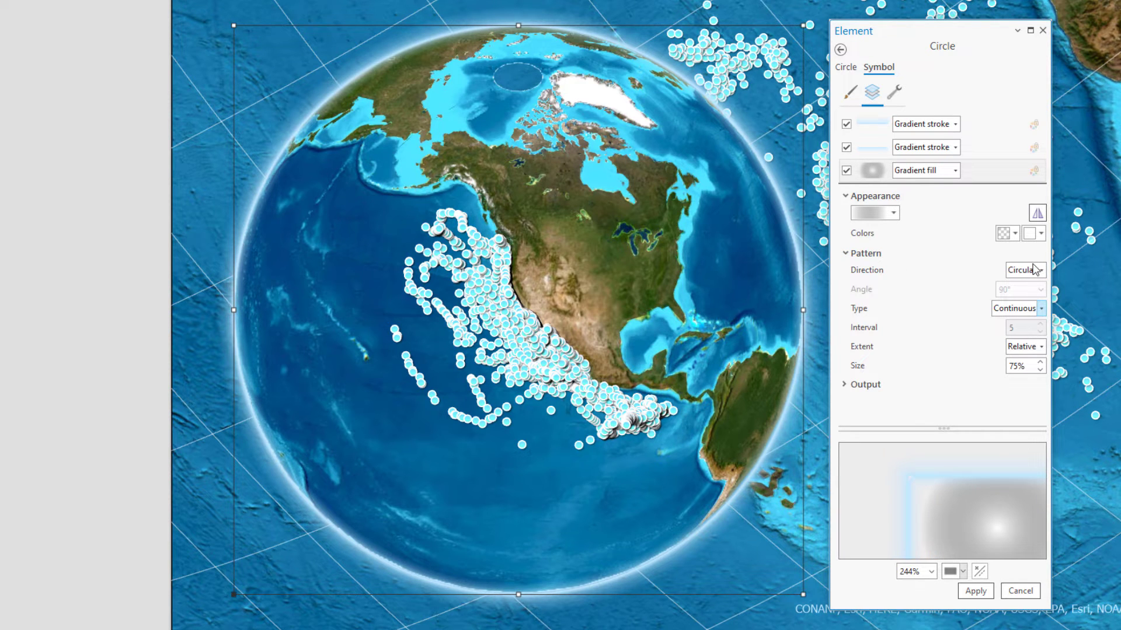
- Colour the gradient fill dark blue fading to 100% transparent and apply
click(1004, 233)
click(1064, 365)
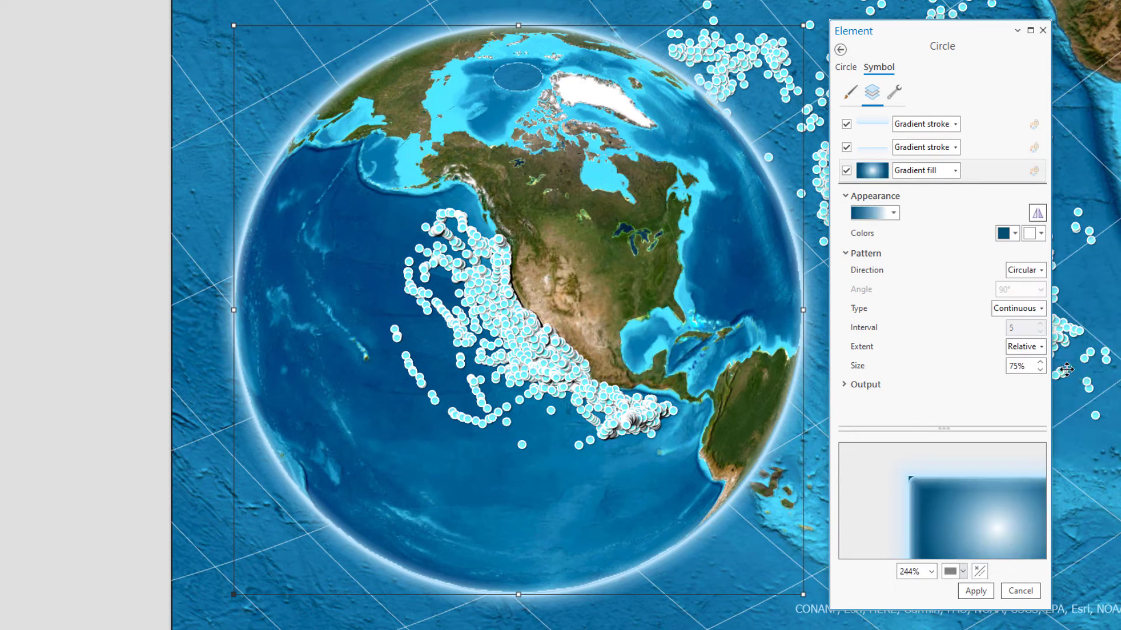
click(1030, 236)
click(1083, 378)
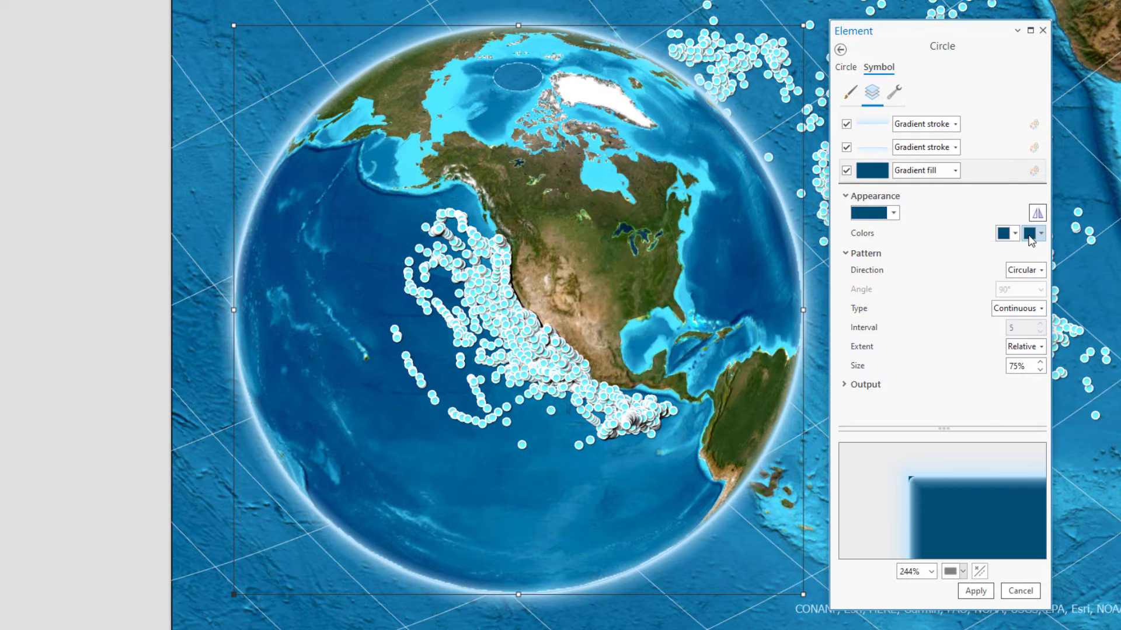
click(1030, 233)
click(995, 465)
double_click(83, 173)
text(100)
click(149, 221)
click(975, 591)
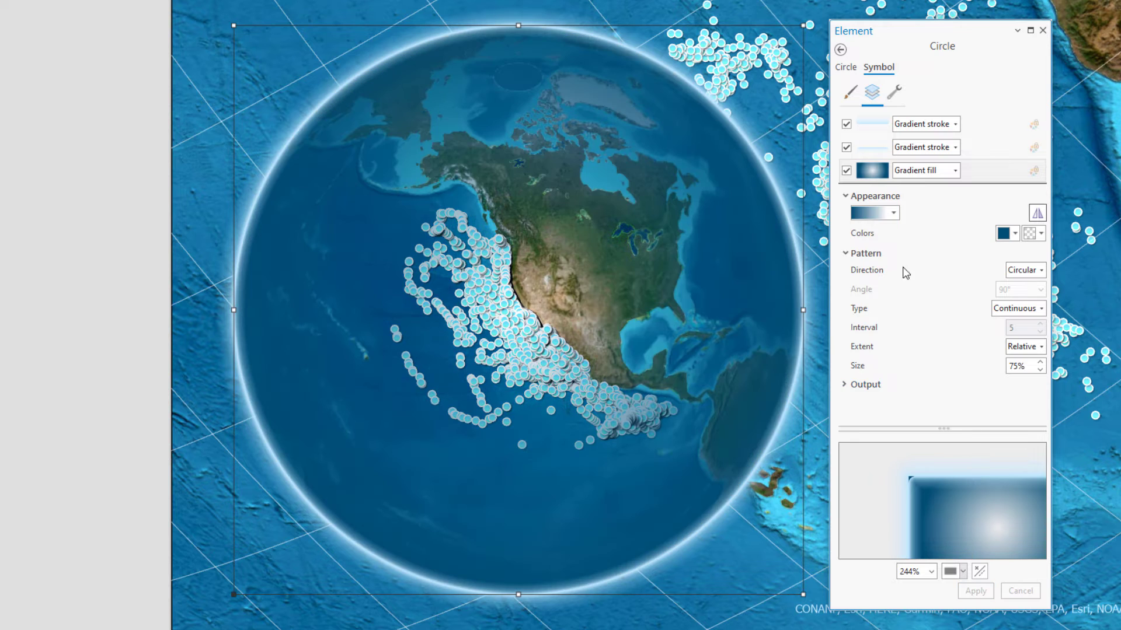
- Edit the fill's colour stops to roughly 22%, 35% and 75%, then apply
click(893, 213)
click(876, 328)
click(607, 118)
click(623, 169)
click(606, 112)
drag(459, 168, 337, 170)
click(431, 169)
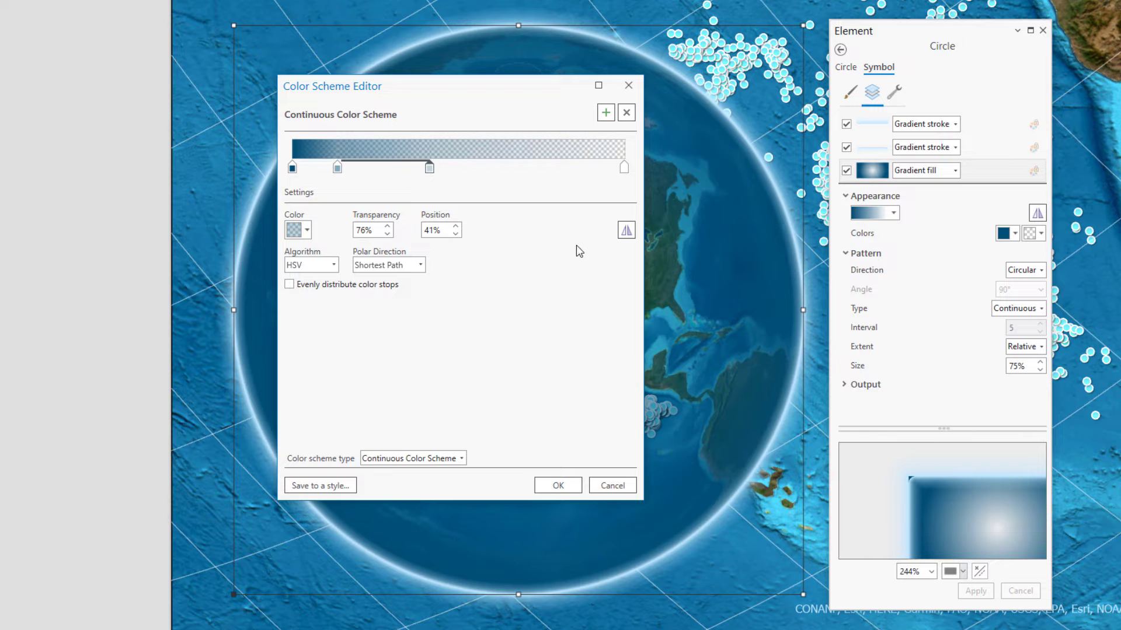
click(541, 168)
drag(429, 171, 408, 172)
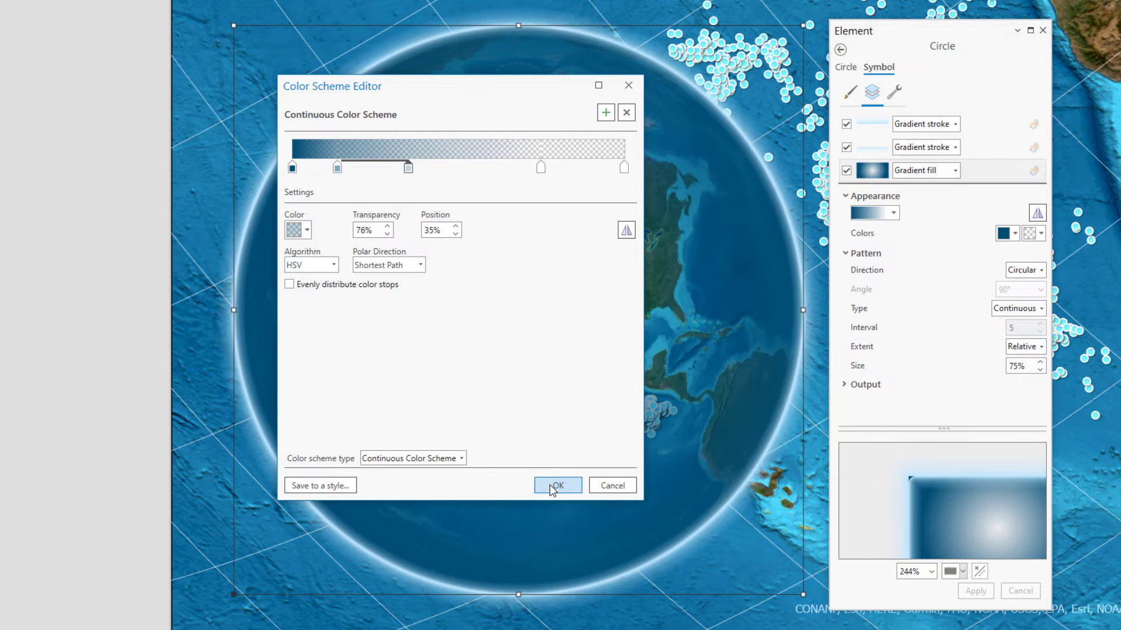
click(558, 486)
click(975, 591)
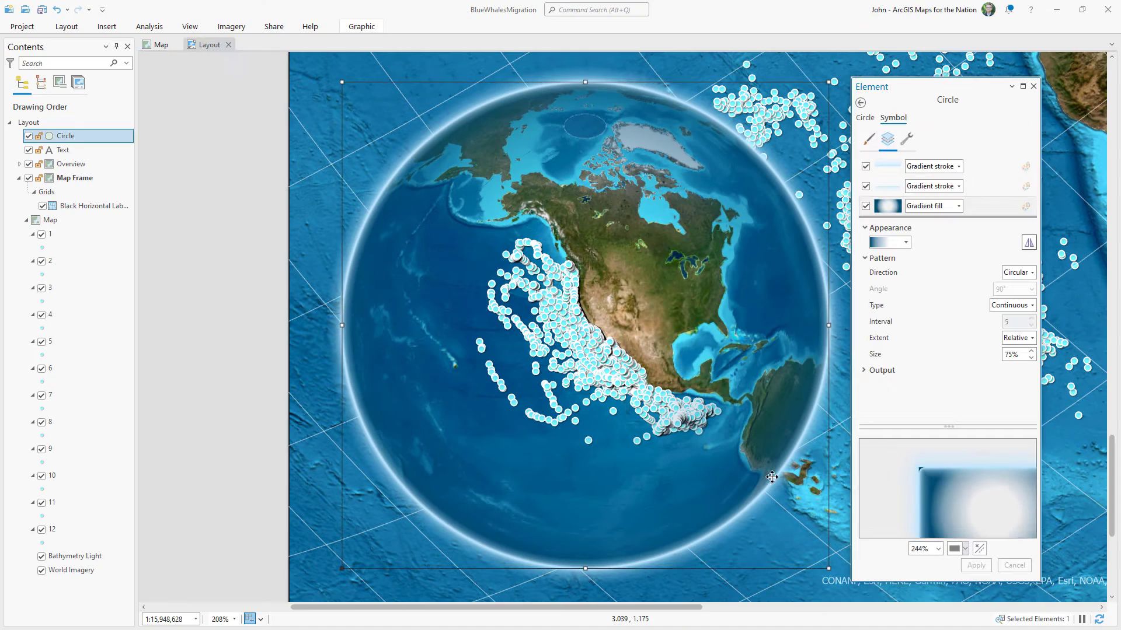
- Draw a new circle over the globe and place Circle 1 below Overview in Contents
click(250, 369)
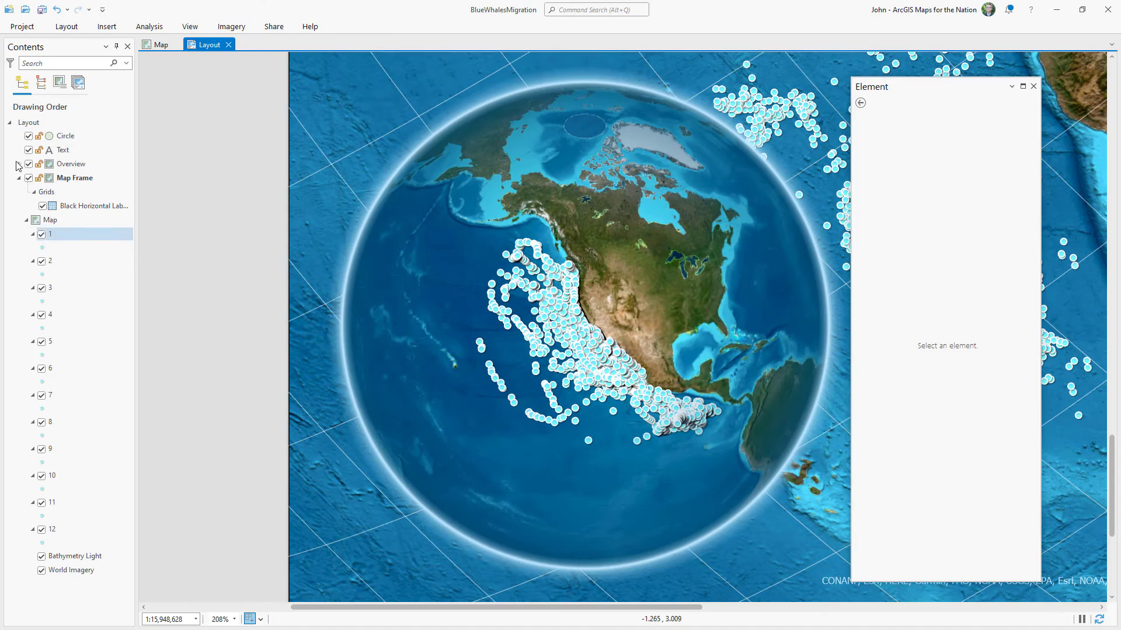
click(28, 136)
click(28, 136)
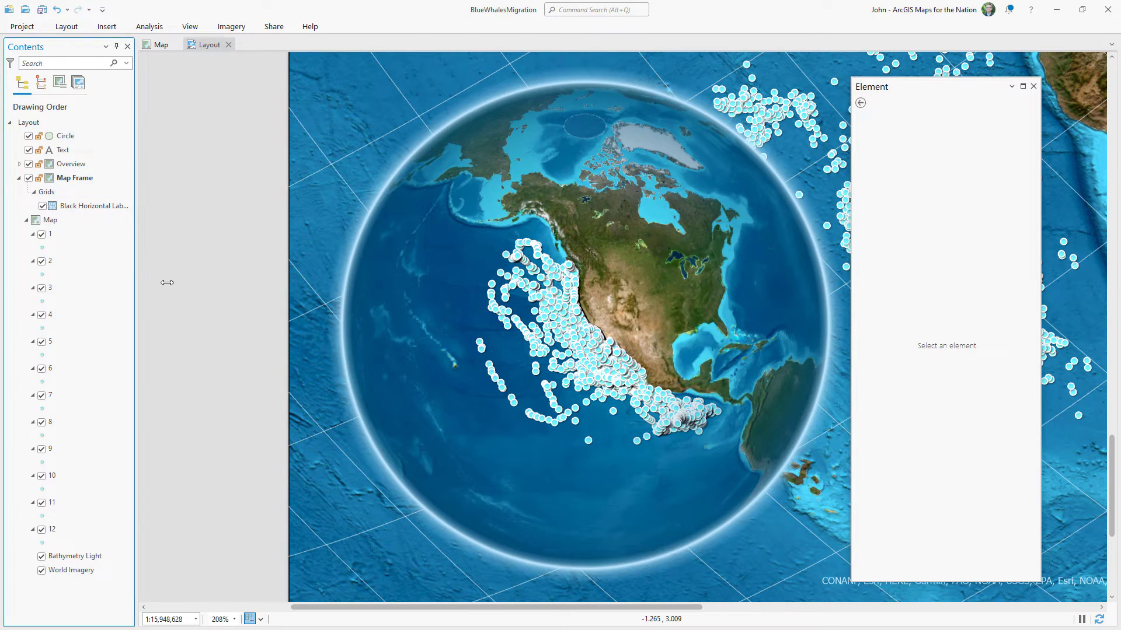
click(107, 26)
click(674, 22)
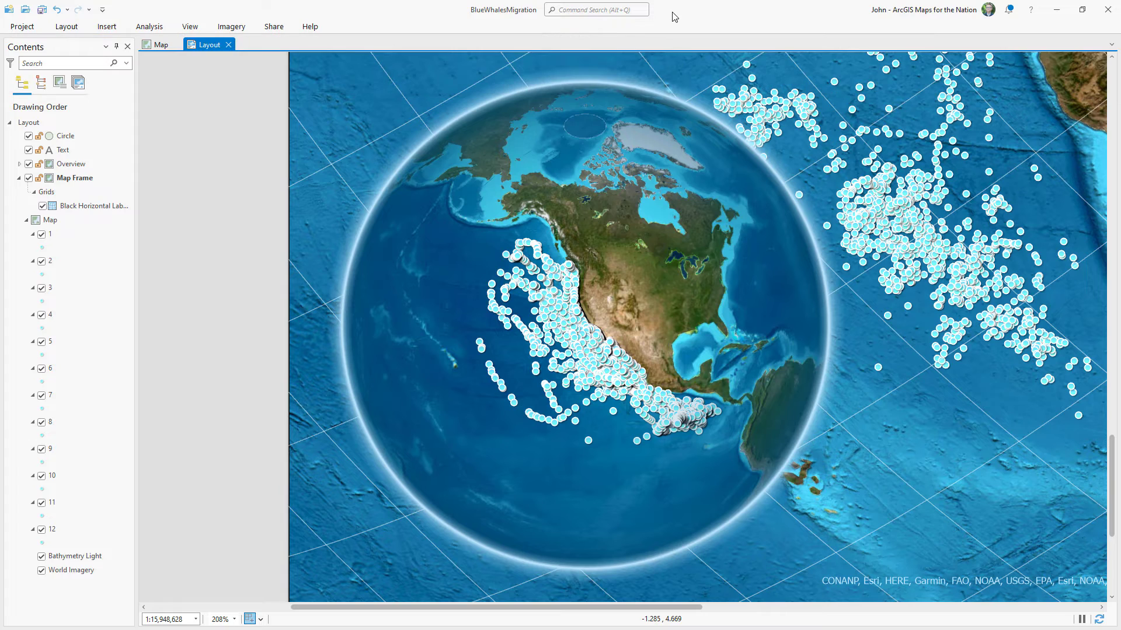
mouse_move(638, 385)
mouse_down()
mouse_move(709, 438)
mouse_move(828, 497)
mouse_move(864, 490)
mouse_move(845, 456)
mouse_up()
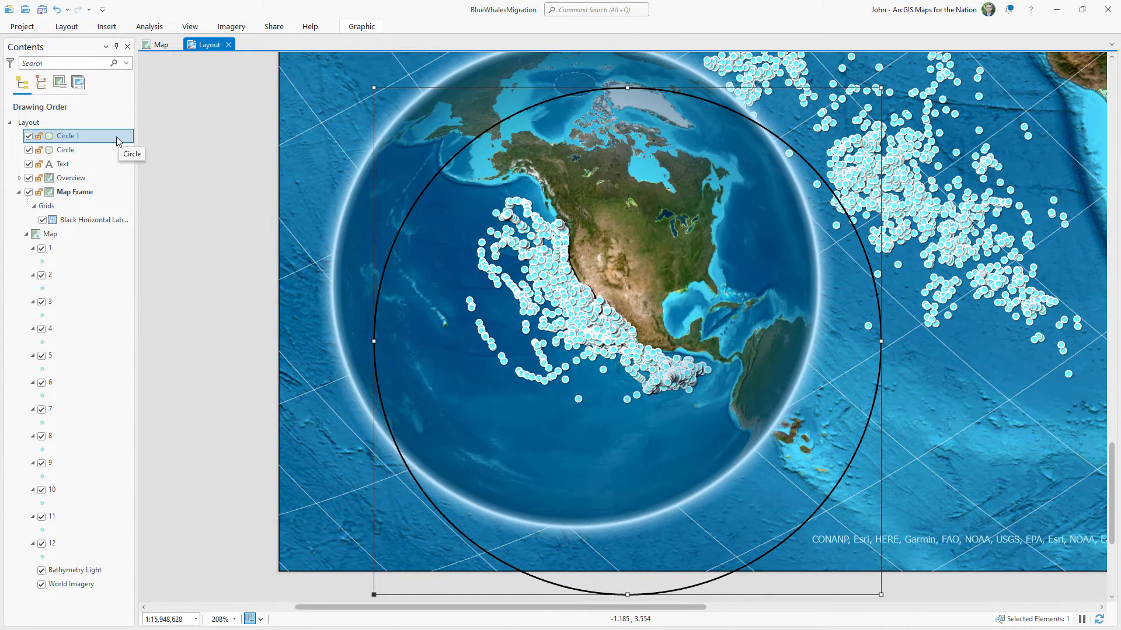
drag(119, 141, 102, 184)
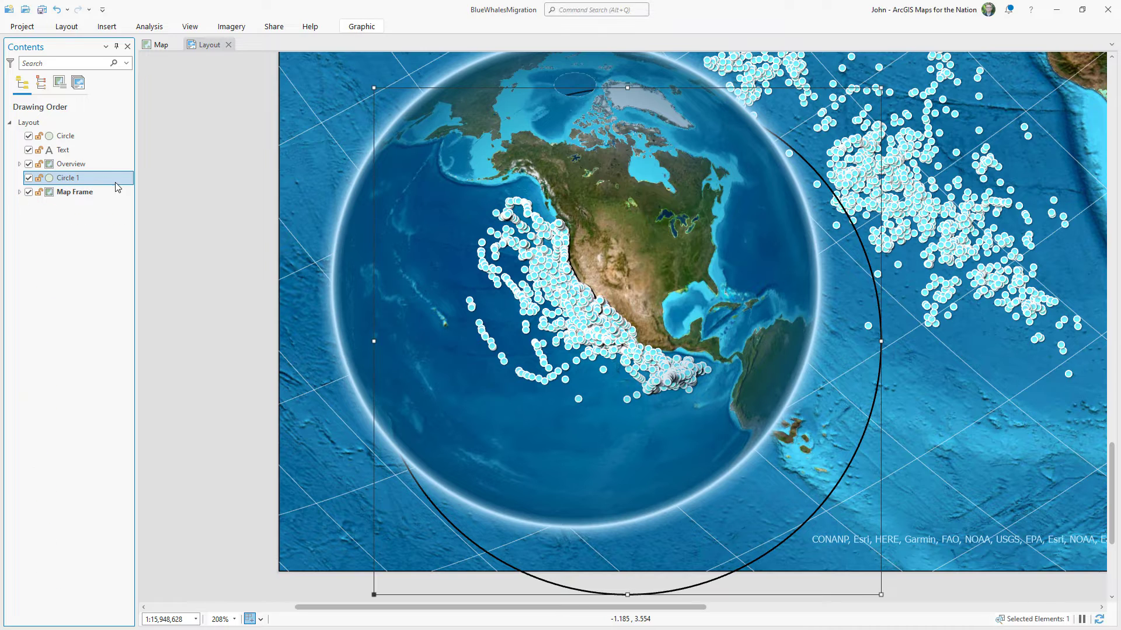
- Remove Circle 1's outline and give it a circular gradient fill
double_click(120, 182)
click(891, 117)
click(887, 139)
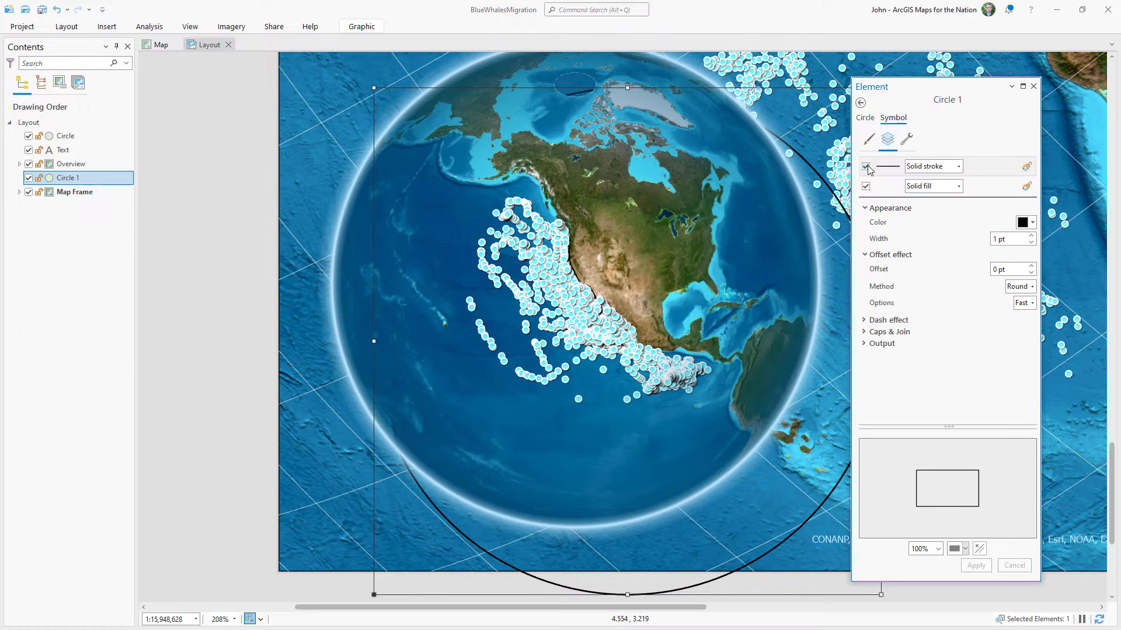
click(958, 186)
click(928, 222)
click(1018, 272)
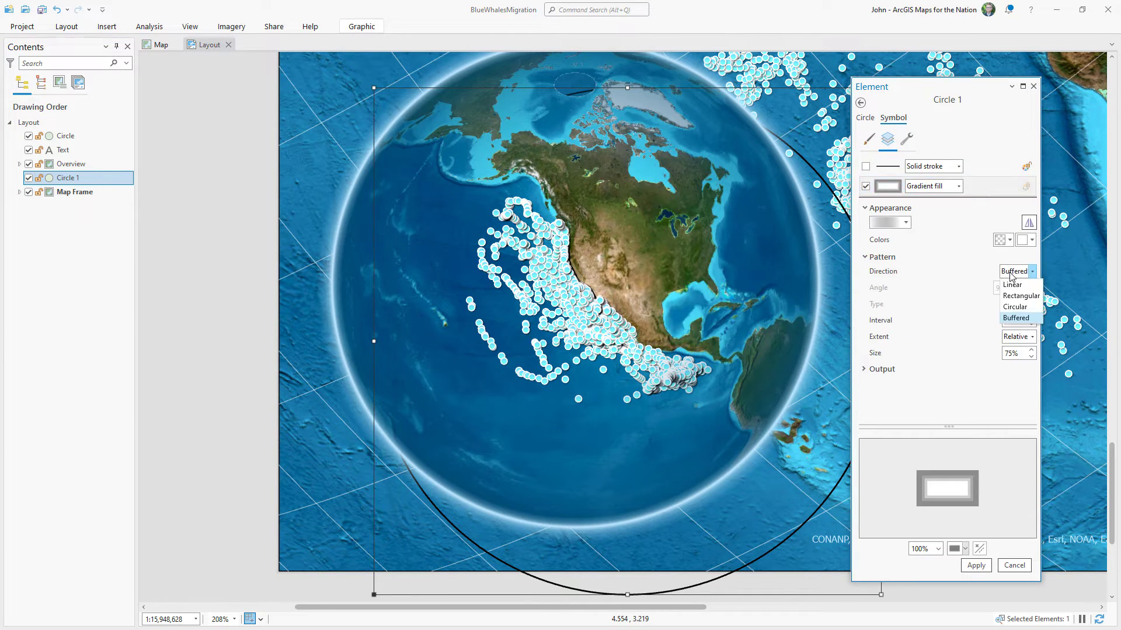
click(1015, 299)
- Make the gradient black fading to 100% transparent, at 65% gradient size
click(1032, 240)
click(977, 413)
click(1001, 246)
click(976, 413)
click(1001, 240)
click(992, 429)
double_click(231, 214)
text(100)
click(268, 249)
scroll(952, 493, up, 2)
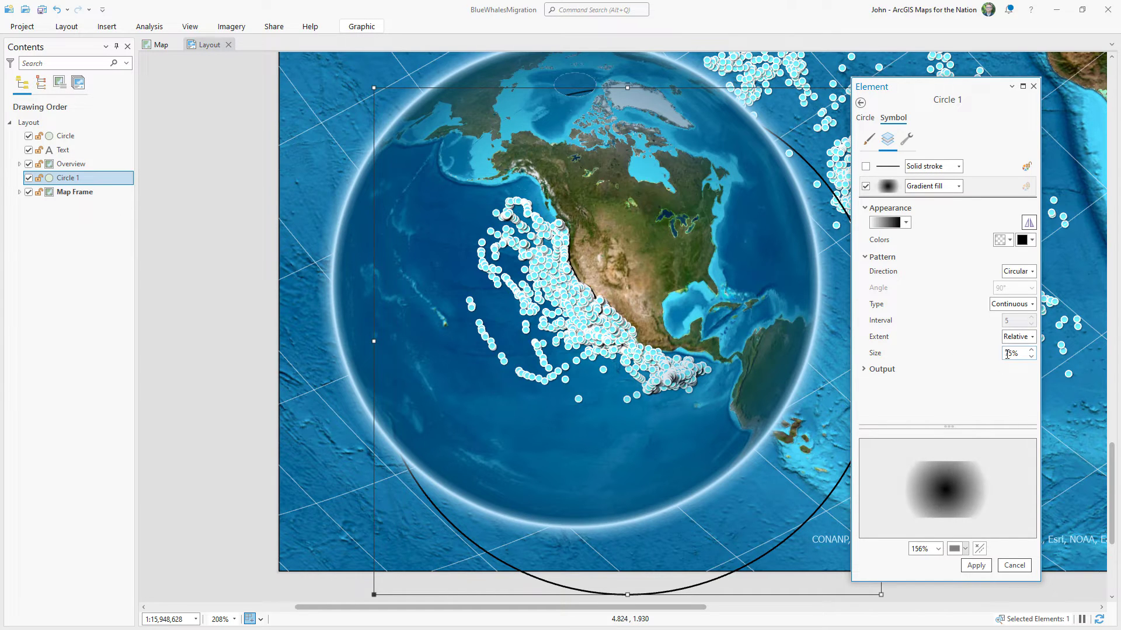
text(6)
click(973, 566)
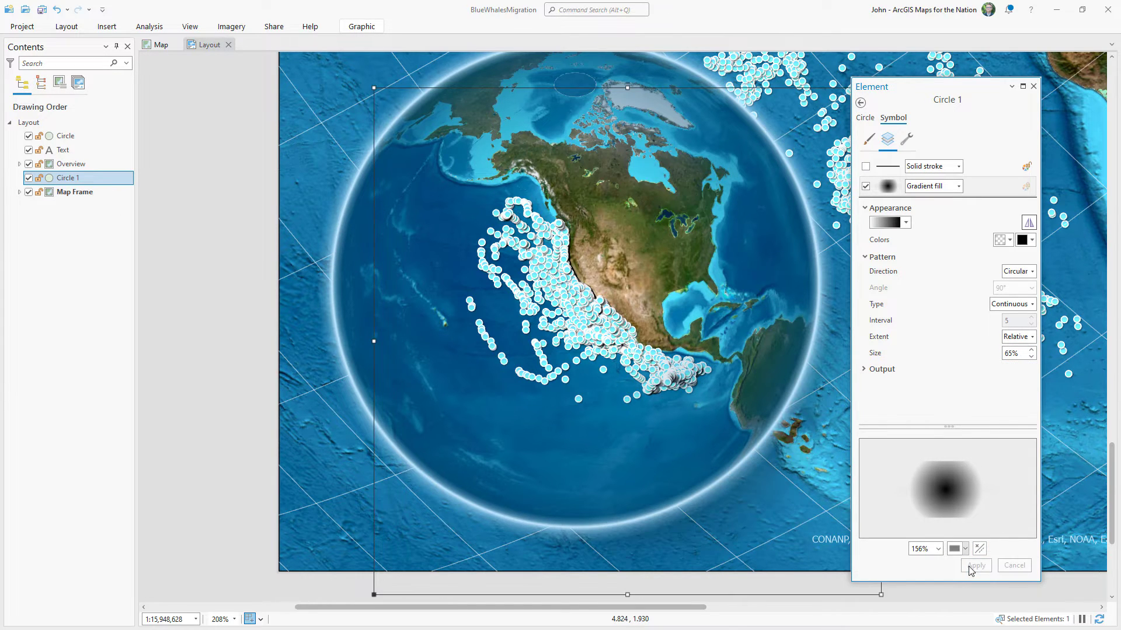
- Shift the colour ramp's black stop to darken the shadow, then compare Circle 1 on and off
drag(939, 94, 983, 81)
click(950, 209)
click(947, 305)
drag(675, 204, 514, 206)
click(619, 475)
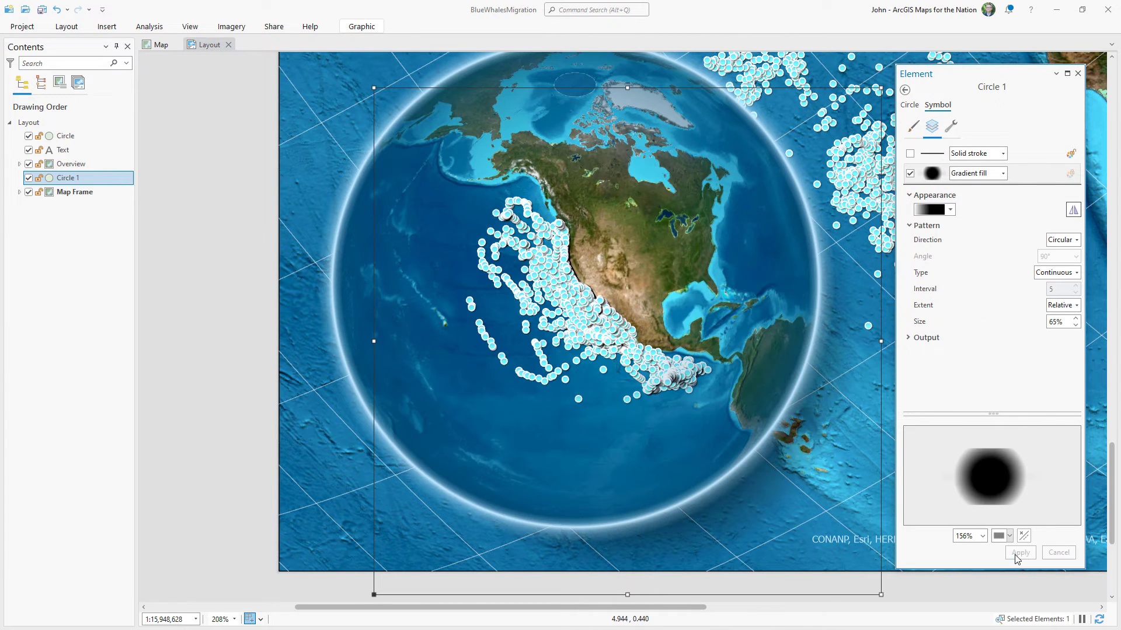
click(1078, 73)
click(28, 178)
click(28, 178)
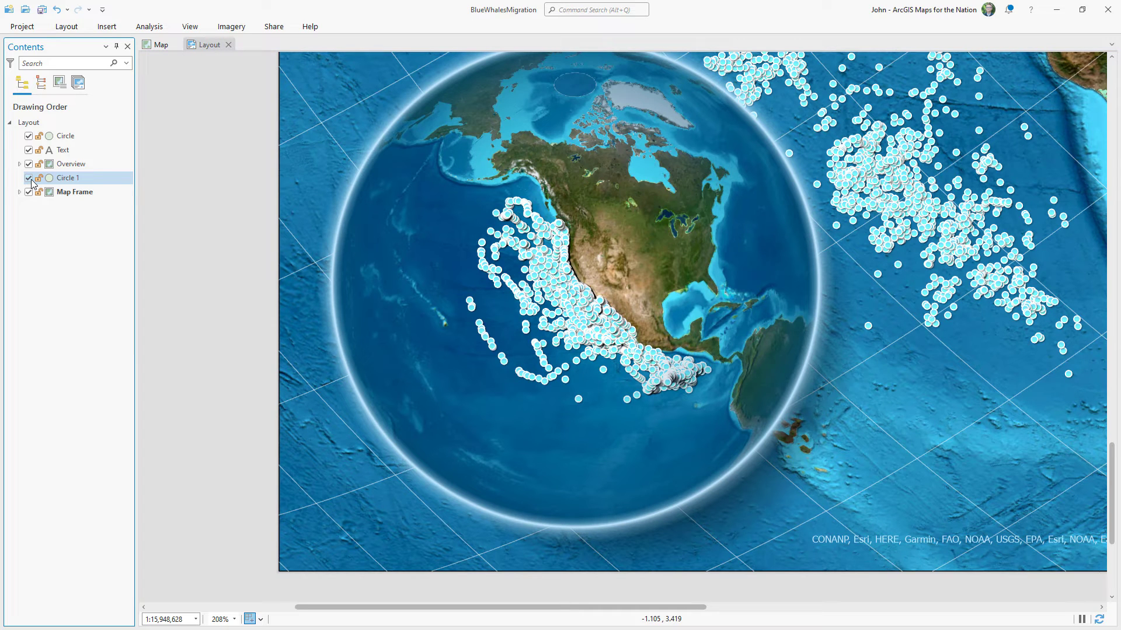
click(300, 321)
- Draw an ellipse over the globe's upper half, tilted about 20° counter-clockwise
scroll(482, 343, up, 2)
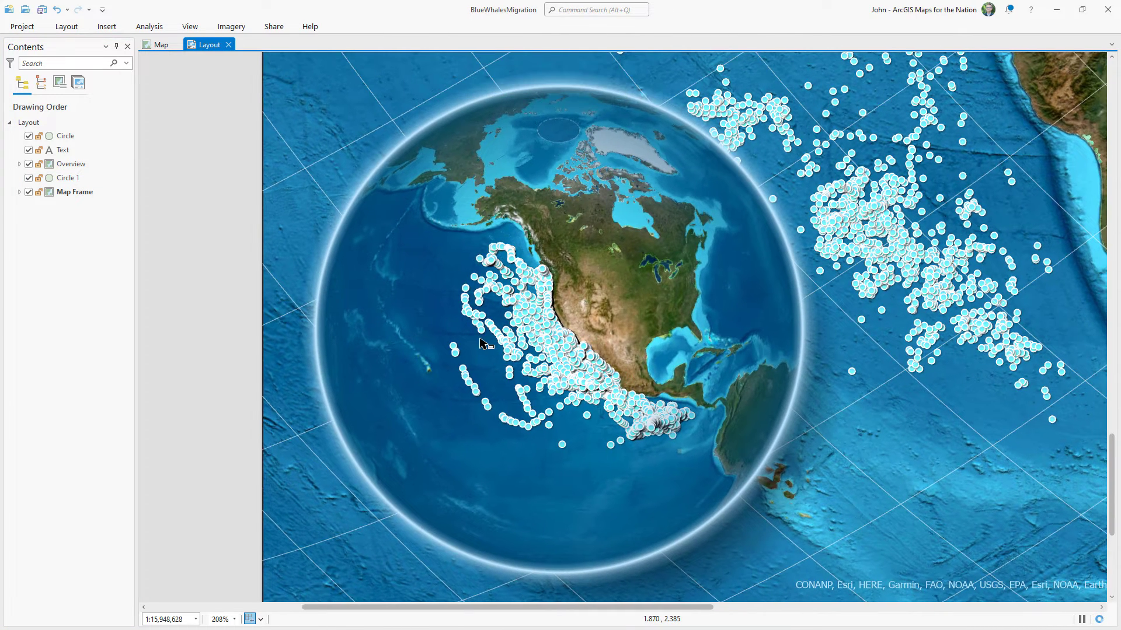
click(107, 27)
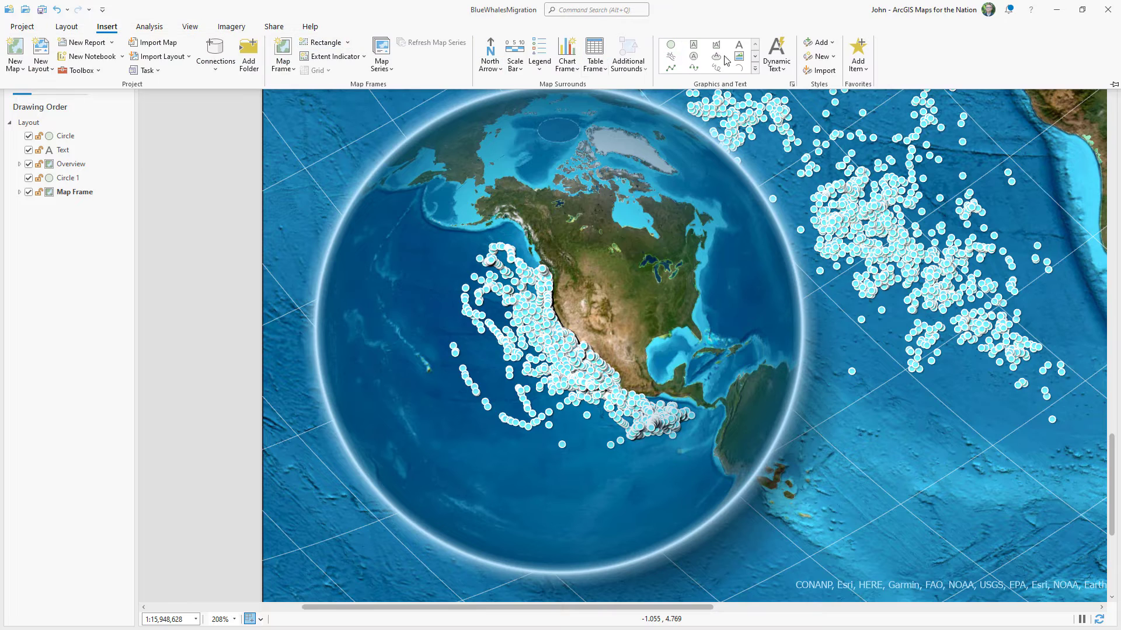
click(755, 57)
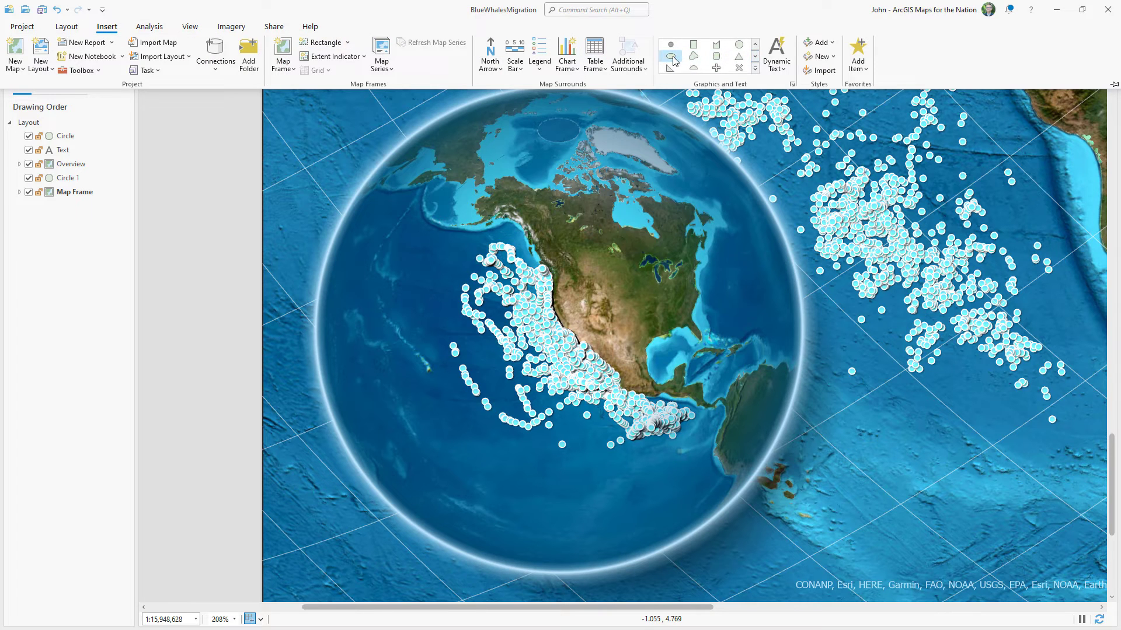
click(671, 57)
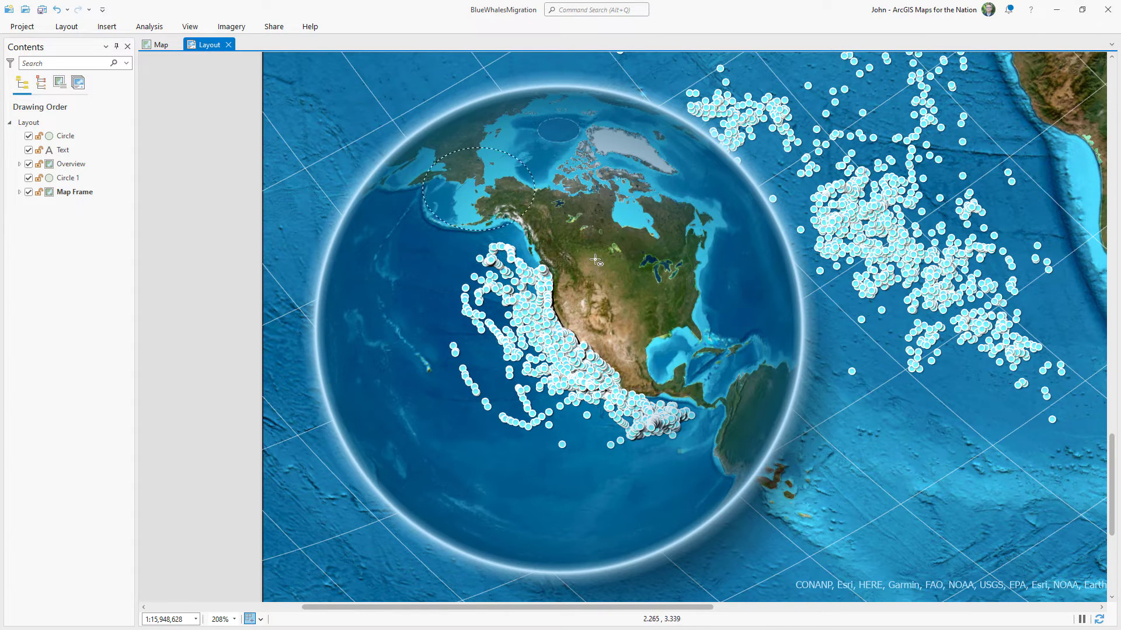
drag(701, 309, 737, 348)
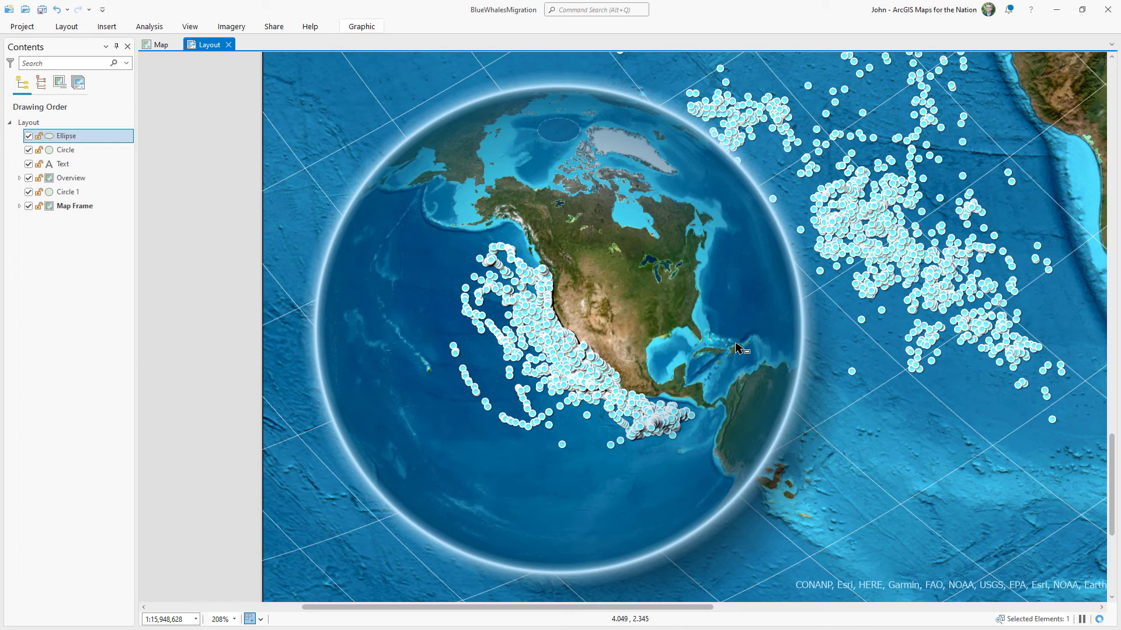
drag(697, 311, 670, 263)
drag(704, 197, 707, 131)
drag(658, 200, 670, 225)
- Give the ellipse a continuous gradient fill
double_click(653, 158)
click(941, 105)
click(932, 127)
click(978, 173)
click(969, 210)
click(1066, 292)
click(1063, 321)
- Set the gradient colours to white with 100% transparency and apply the fill
click(1047, 230)
click(977, 298)
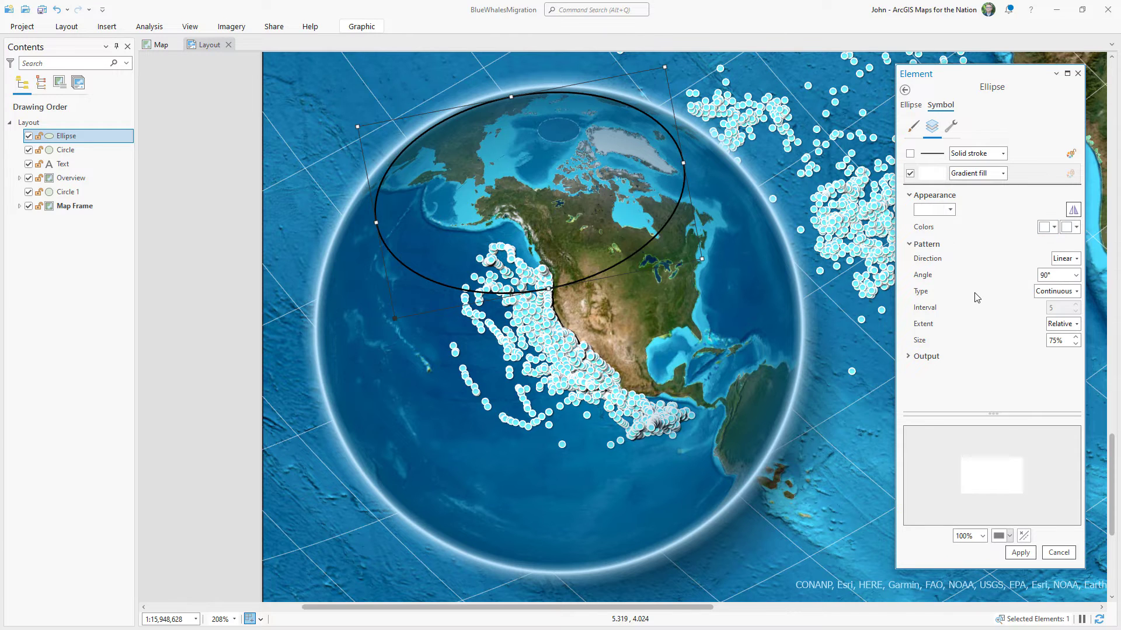
click(1069, 232)
click(1011, 426)
text(100)
click(270, 249)
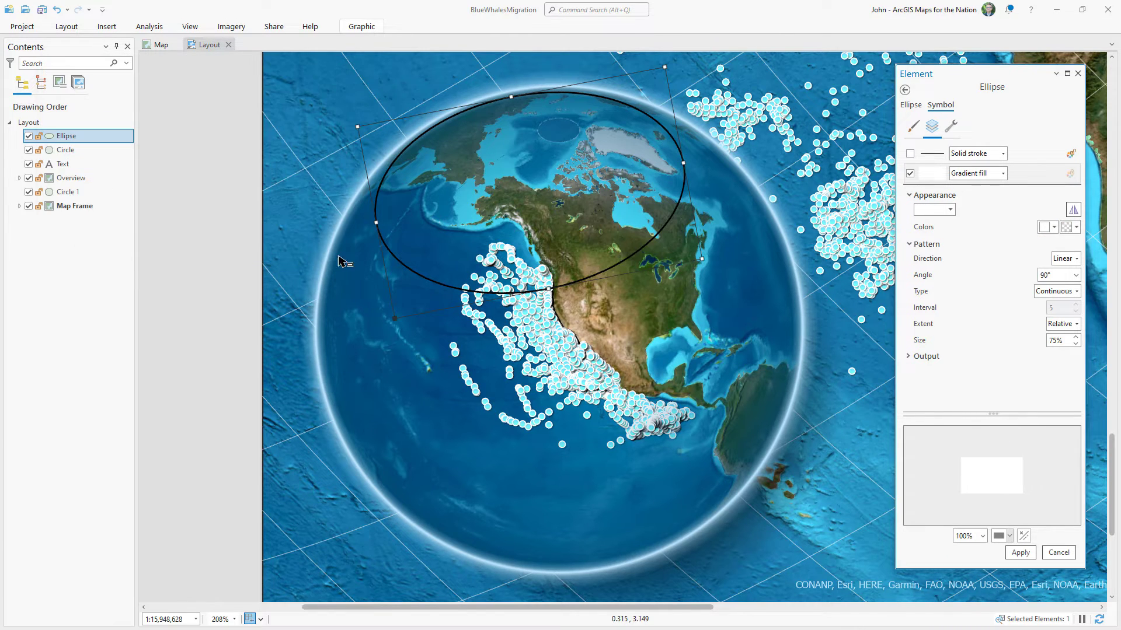
click(1045, 228)
click(1001, 429)
click(227, 208)
text(100)
click(266, 247)
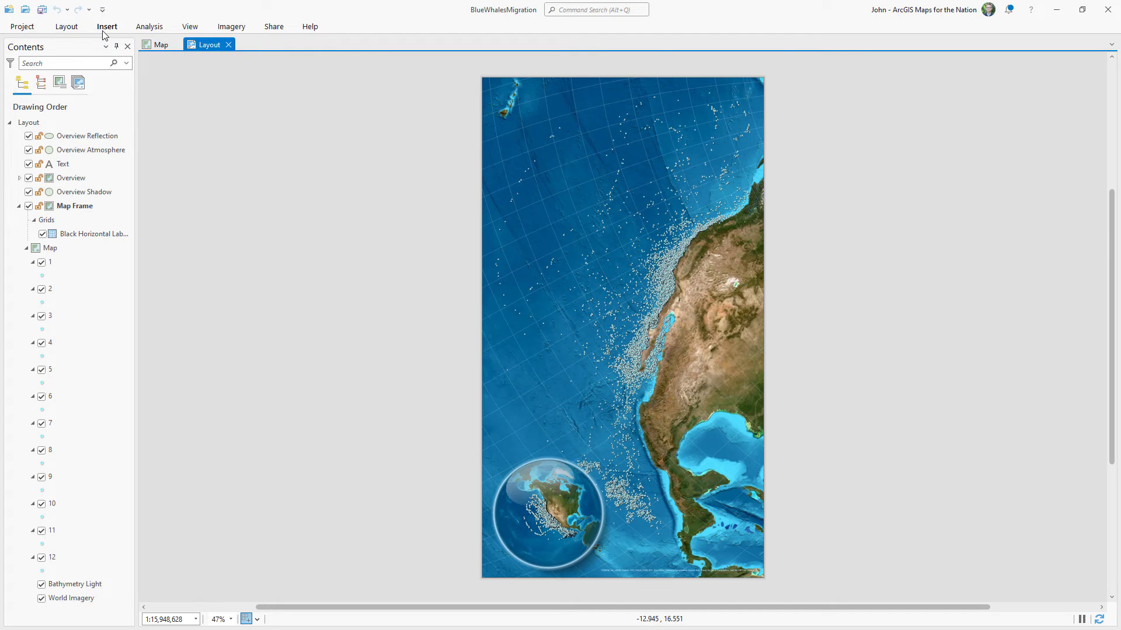
- Draw a thin rectangle band across the top of the page
click(105, 27)
scroll(741, 56, down, 2)
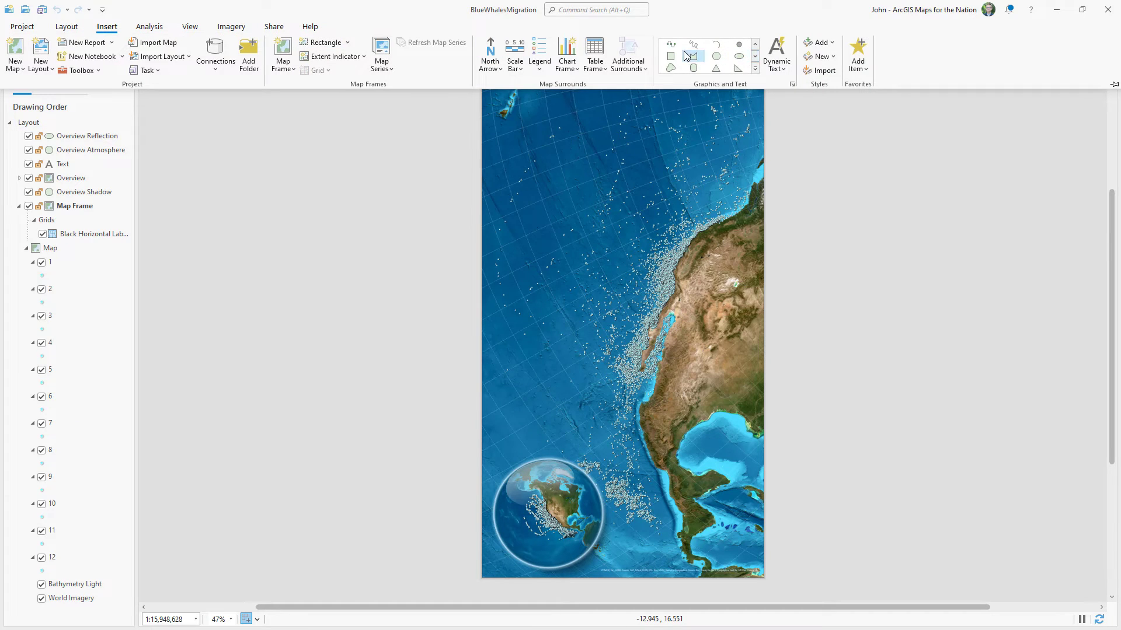
click(668, 47)
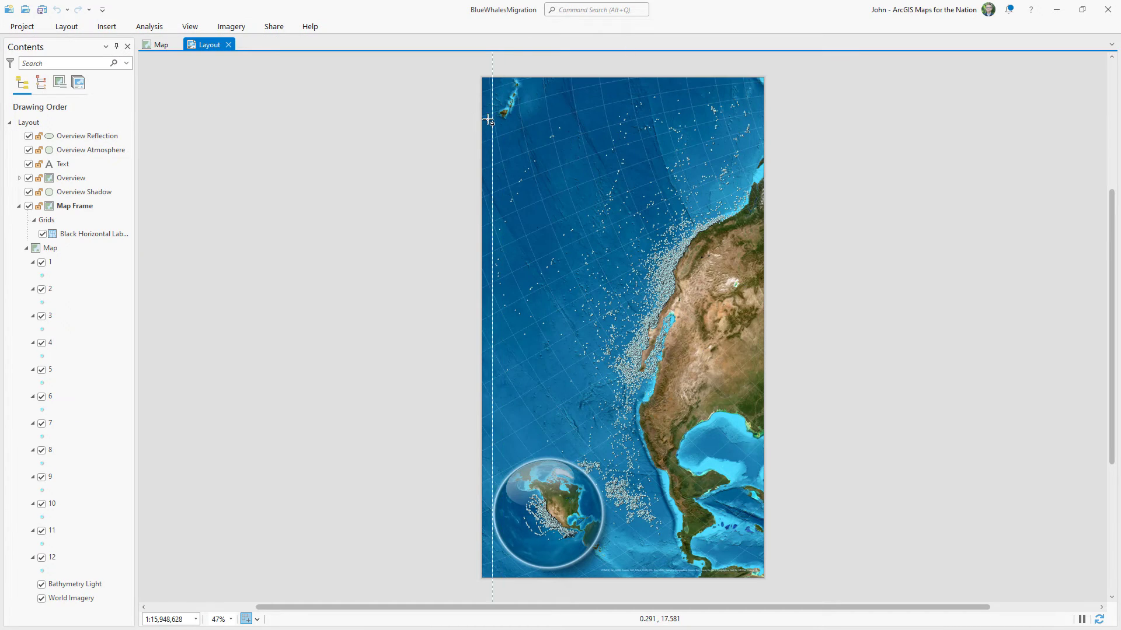
drag(485, 120, 763, 150)
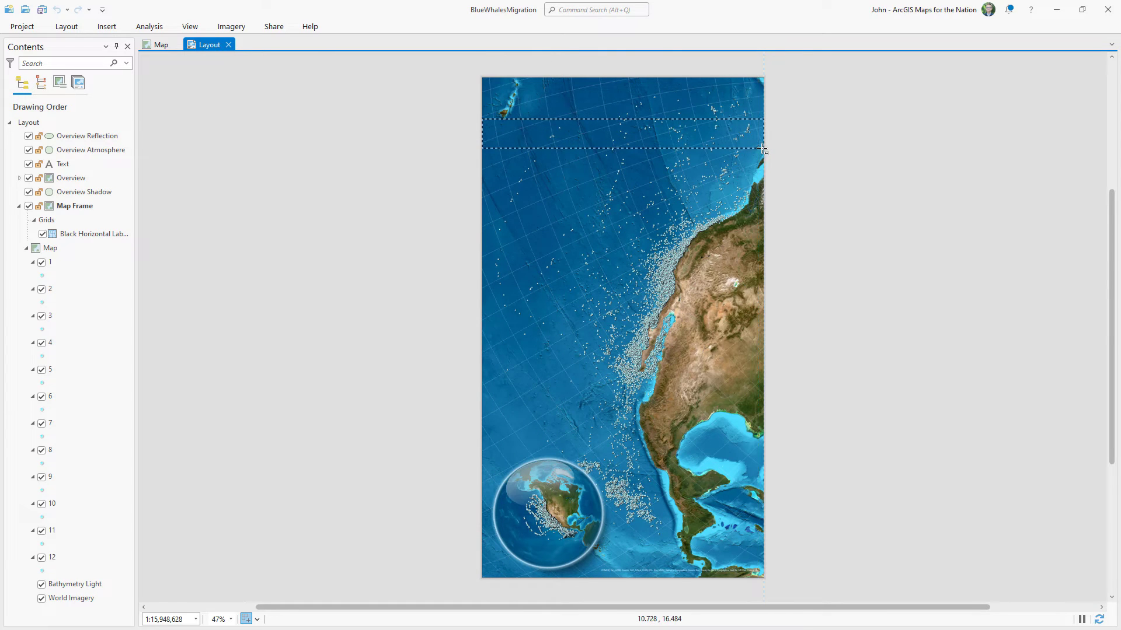
drag(763, 150, 763, 145)
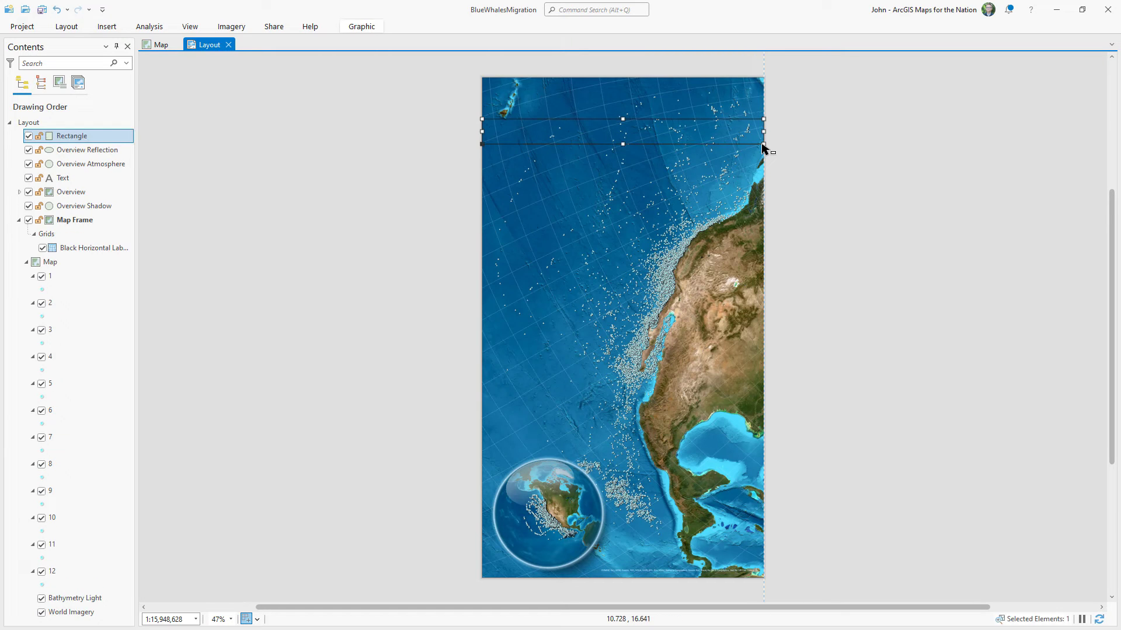
- Turn off the rectangle's outline and switch its fill to a gradient
double_click(130, 138)
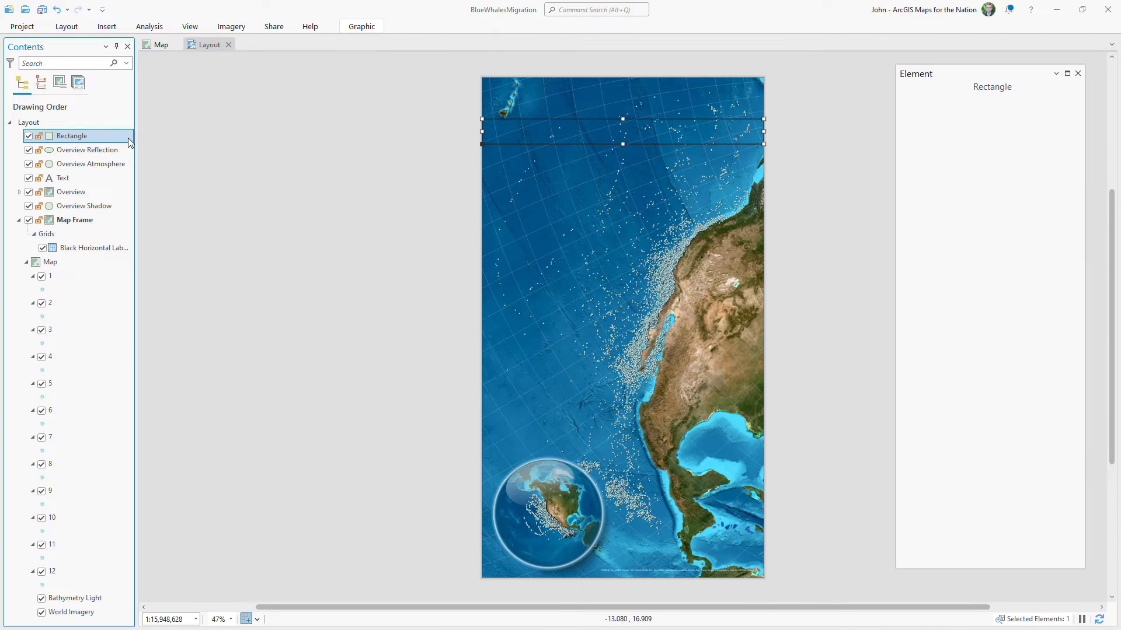
click(952, 105)
click(936, 133)
click(909, 154)
click(999, 174)
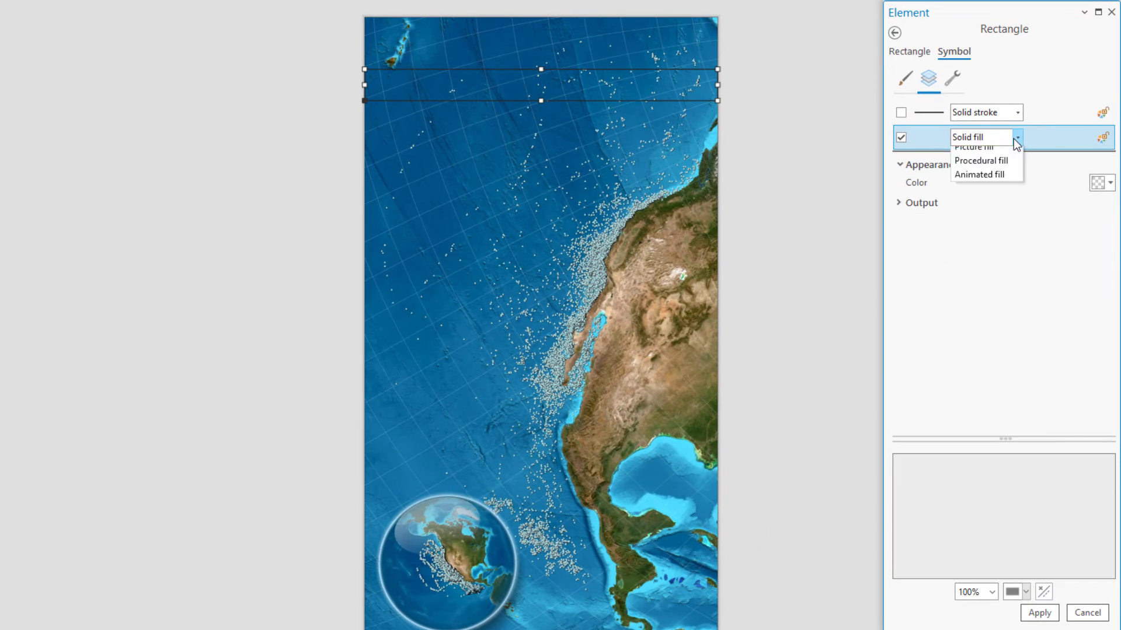
click(979, 207)
- Make the gradient linear and continuous at 100% size in white, and apply it
click(927, 246)
click(1089, 244)
click(1090, 256)
click(1089, 285)
click(1090, 302)
click(1086, 347)
text(100)
key(Tab)
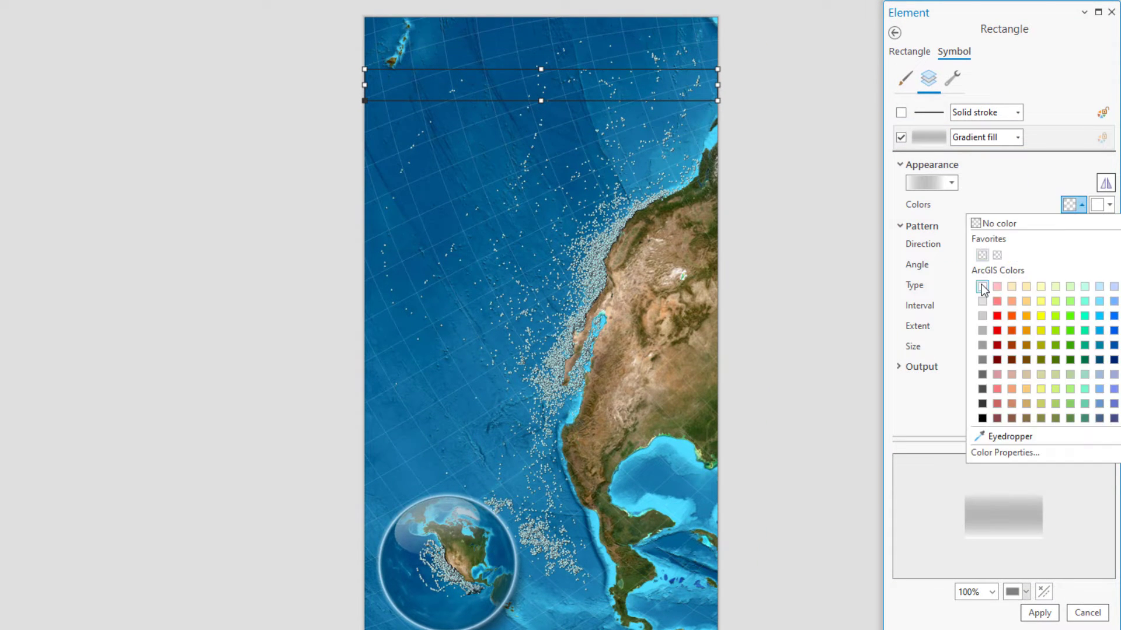
click(983, 287)
click(1039, 612)
- Add colour stops at the 75% and 25% positions of the gradient ramp
click(931, 183)
click(935, 314)
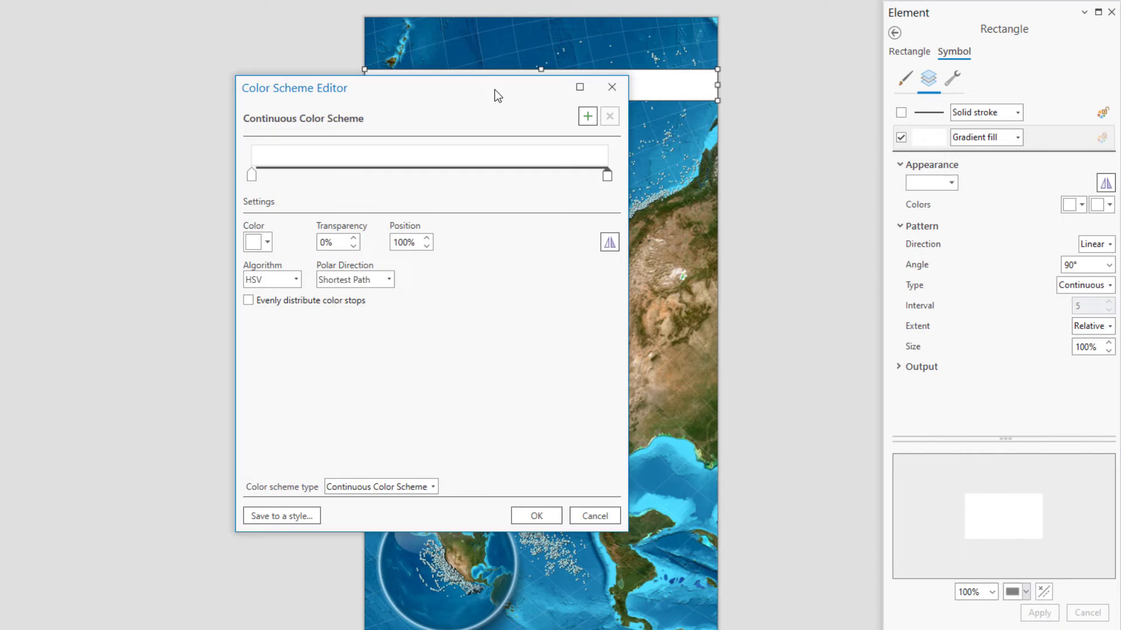
drag(495, 93, 517, 209)
drag(535, 292, 532, 293)
click(449, 354)
click(449, 354)
click(450, 355)
text(100)
key(Tab)
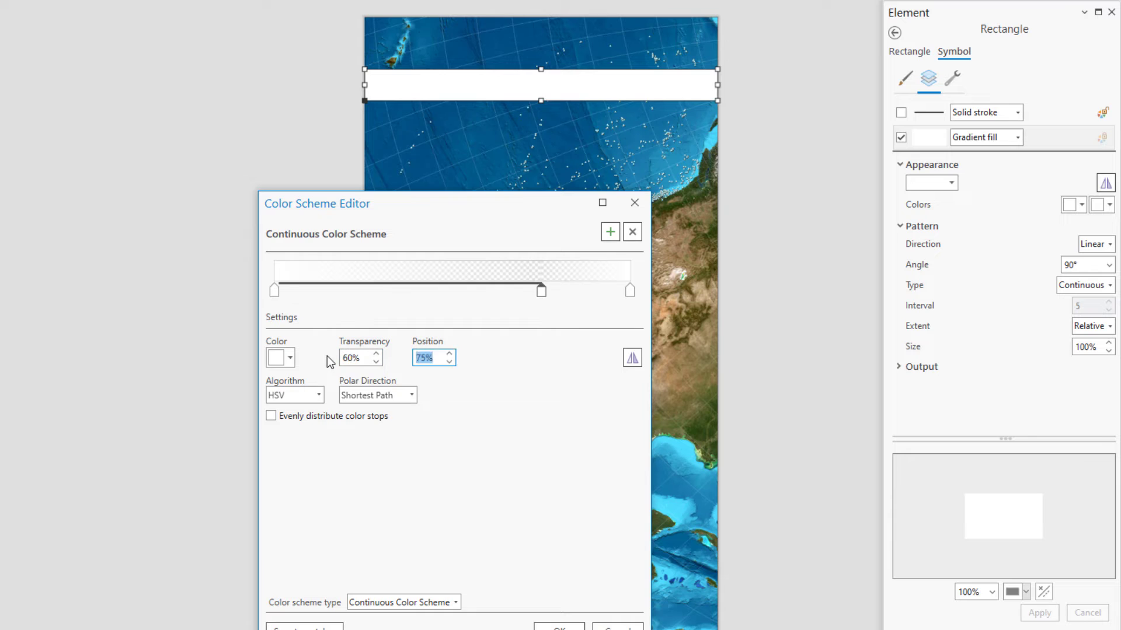
click(373, 292)
click(450, 361)
click(450, 361)
text(100)
key(Tab)
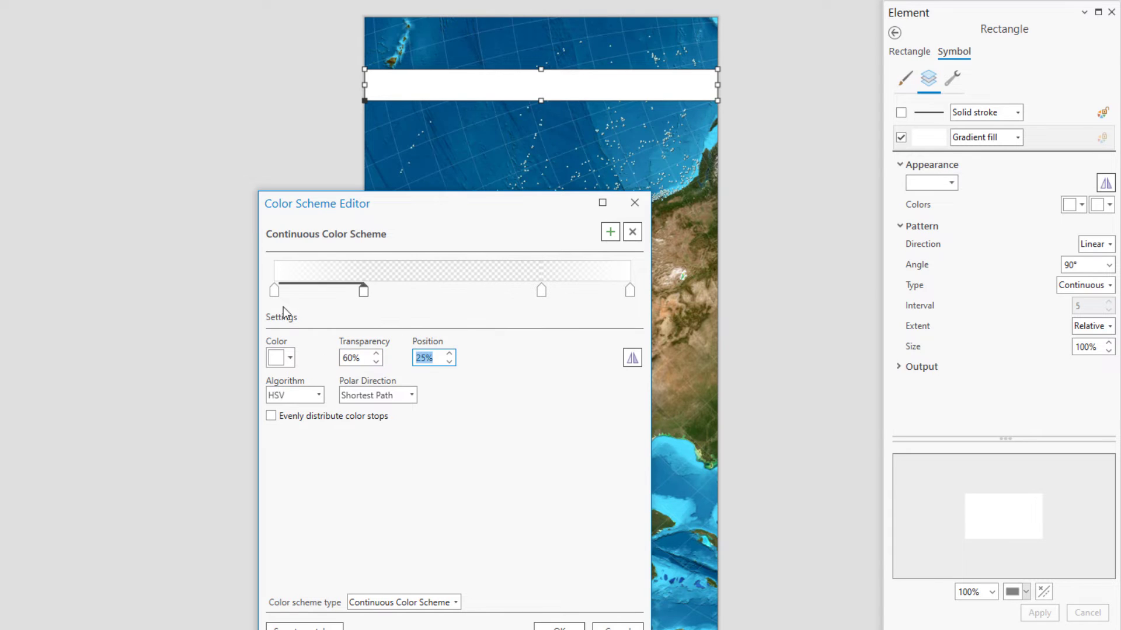
- Make the ramp's left and right end stops fully transparent and apply the gradient
click(274, 290)
text(100)
key(Tab)
click(630, 290)
click(356, 358)
text(100)
key(Tab)
click(559, 627)
click(1039, 613)
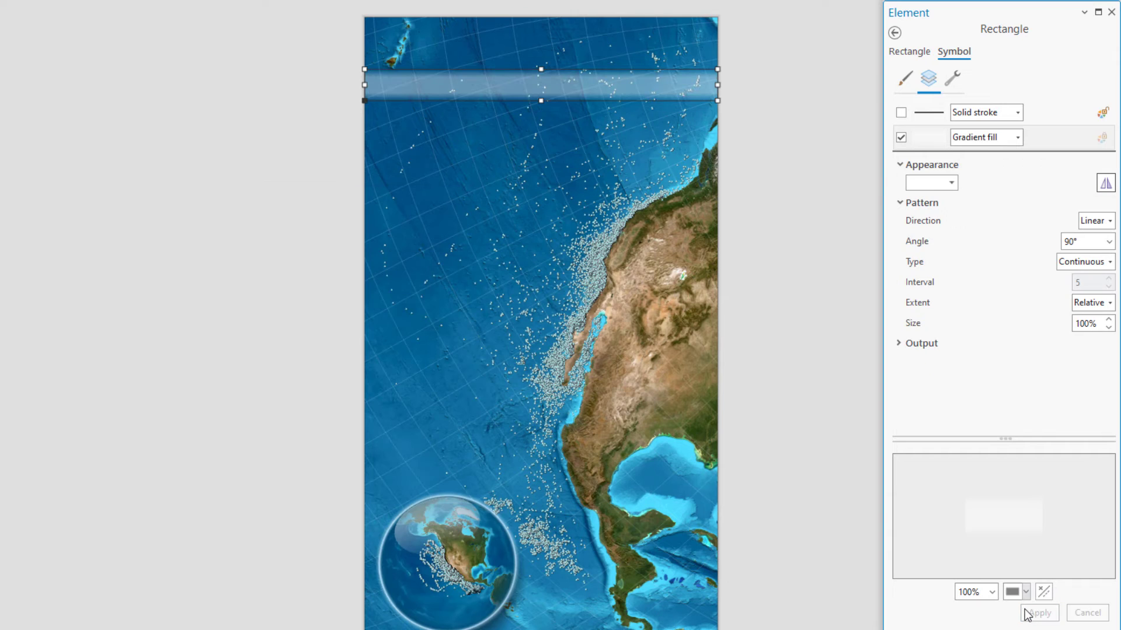
- Set the gradient angle to 0° and apply it to the title band
double_click(1077, 241)
text(0)
key(Tab)
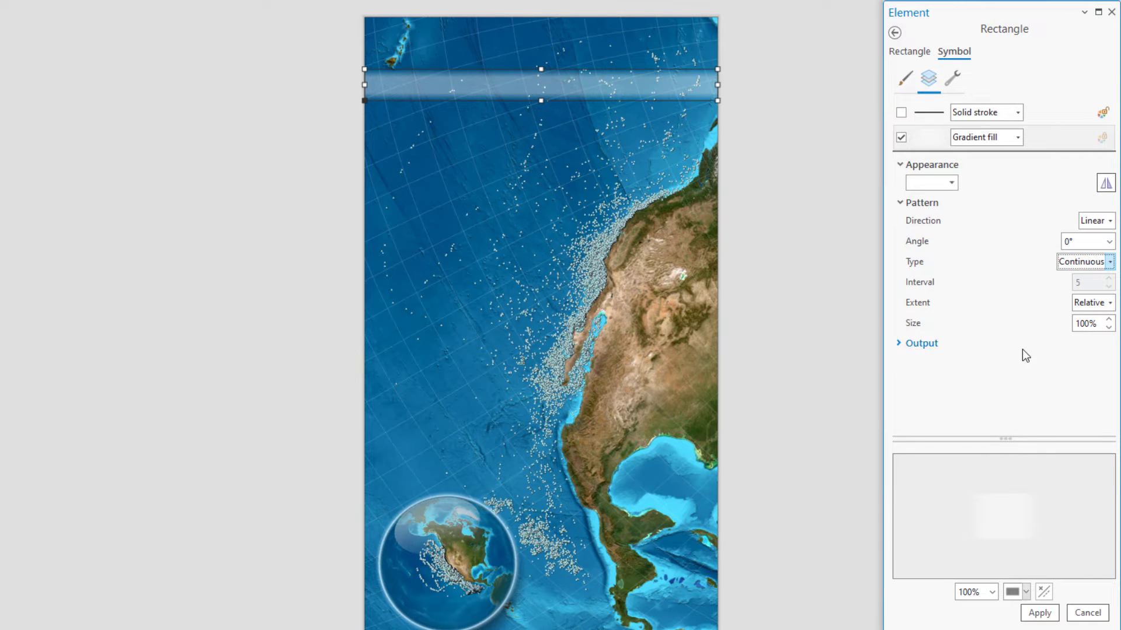
click(1040, 613)
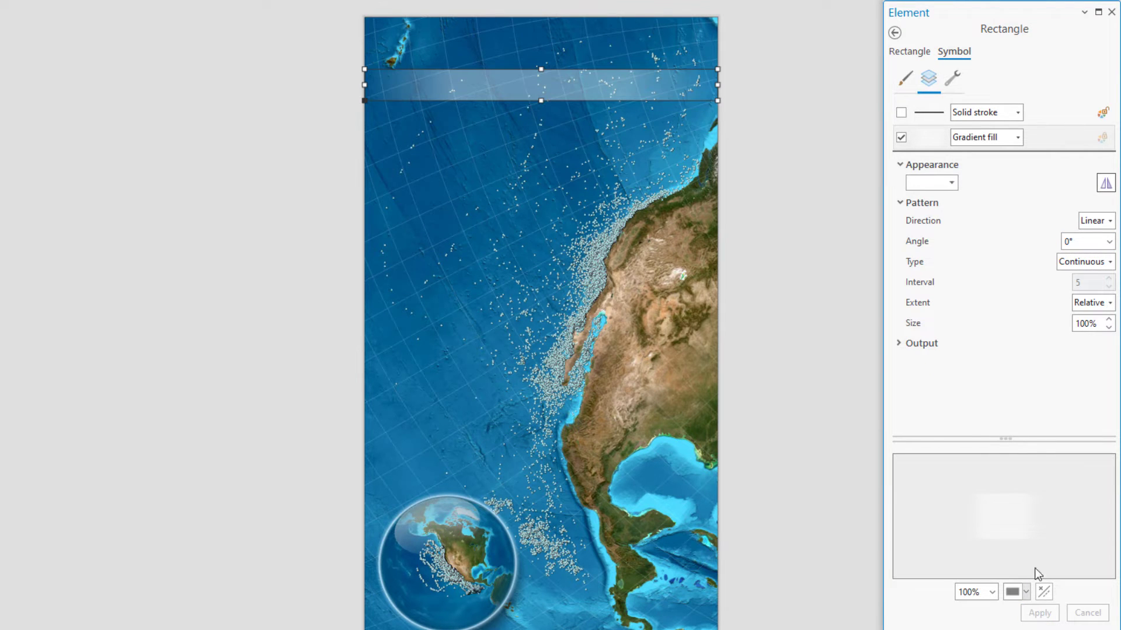
click(759, 101)
click(487, 94)
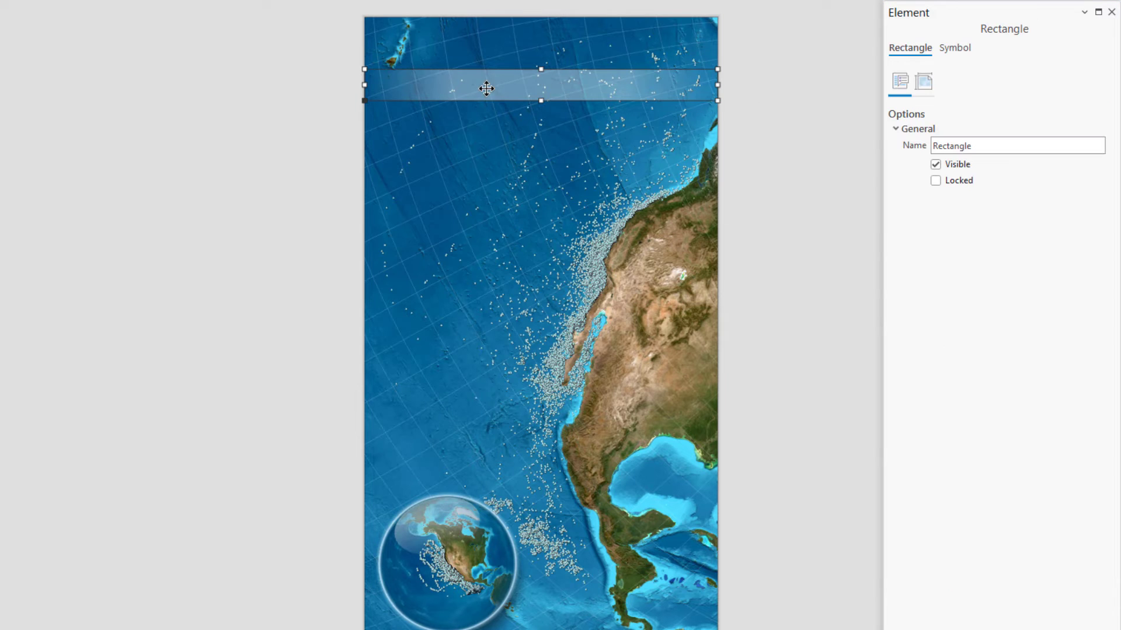
- Paste a copy of the band just below the original and reduce its height
right_click(487, 88)
click(526, 160)
right_click(337, 122)
click(372, 179)
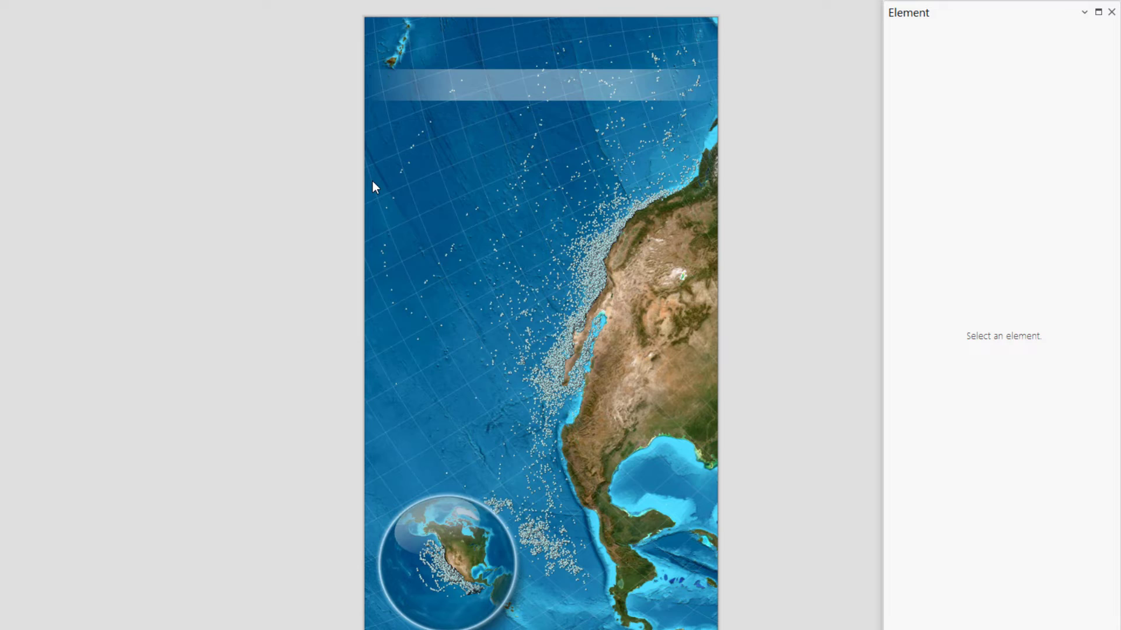
drag(503, 85, 475, 112)
drag(541, 132, 540, 107)
- Remove the copy's middle colour stops and make its left stop dark blue
click(954, 51)
click(928, 78)
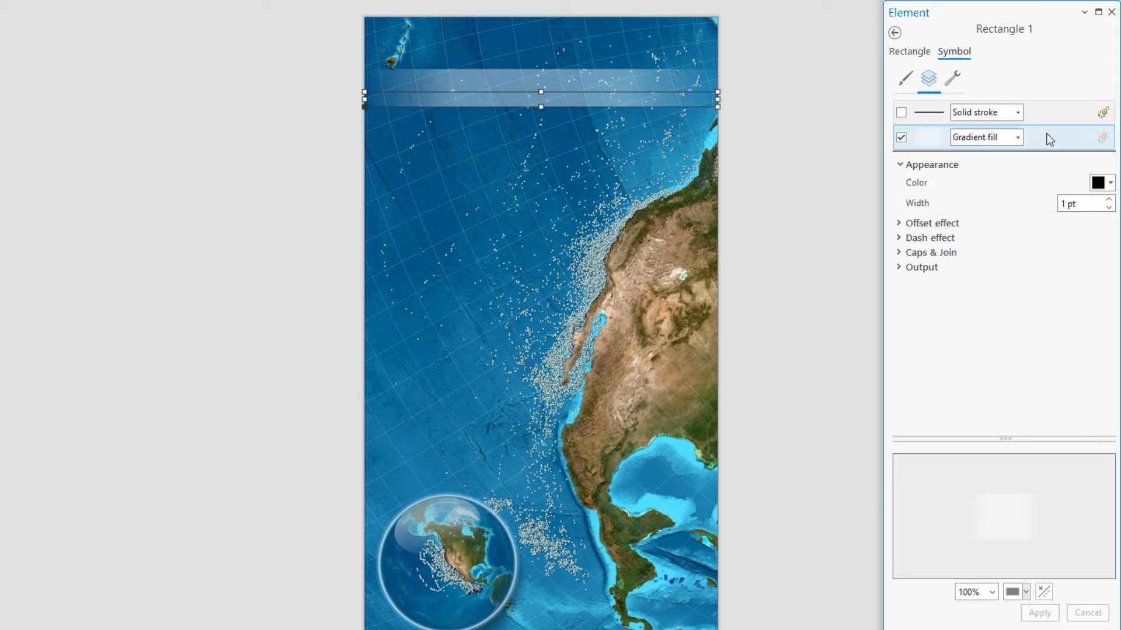
click(1049, 140)
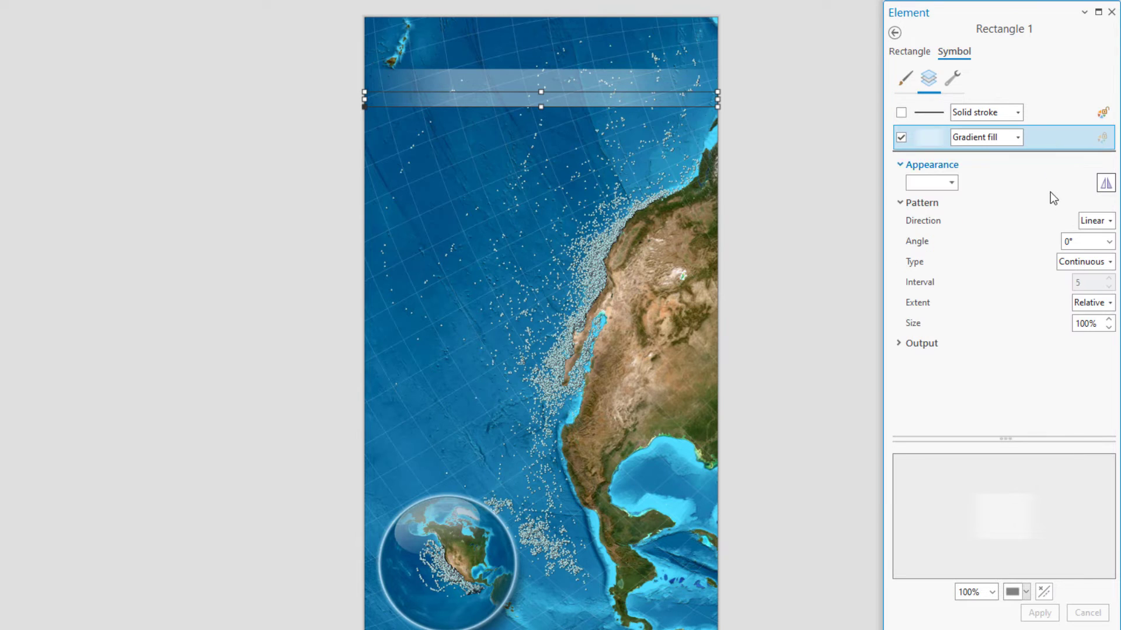
click(952, 183)
click(956, 306)
click(632, 232)
click(632, 232)
click(275, 290)
click(282, 358)
click(398, 516)
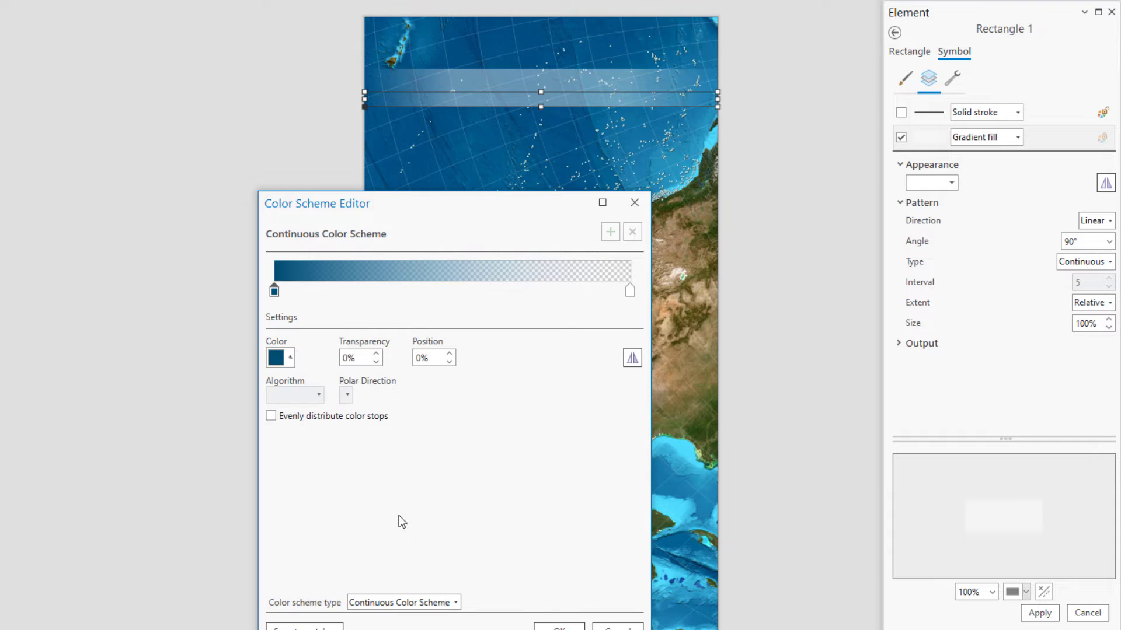
- Darken the left stop to navy 002C42 in HSV colour properties
click(290, 358)
click(291, 587)
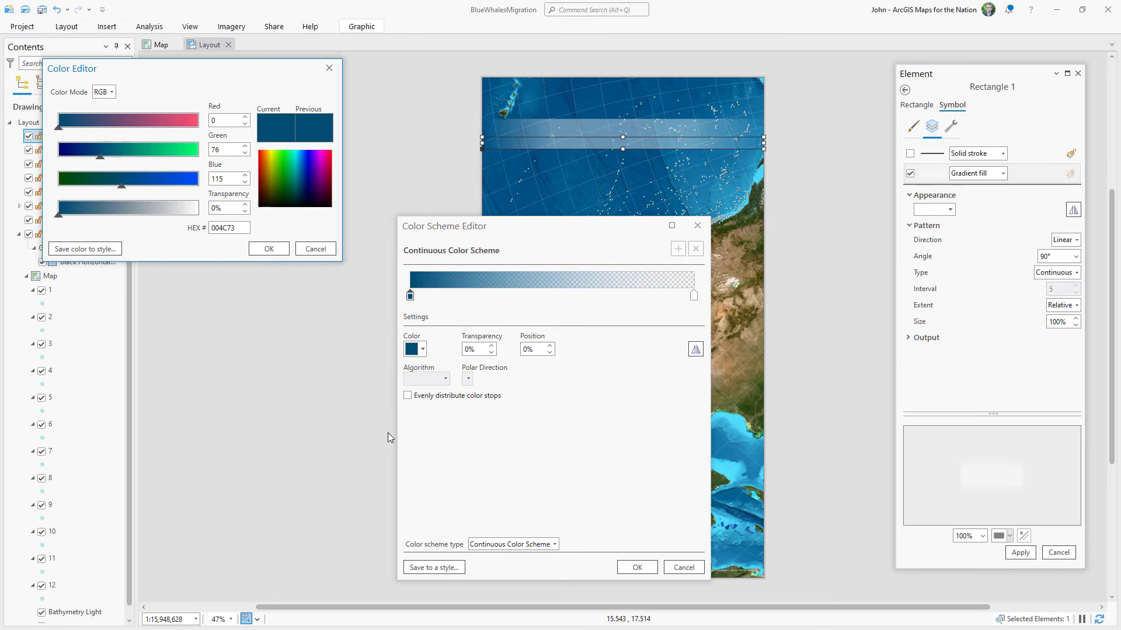
click(114, 98)
click(110, 123)
drag(123, 191, 96, 192)
click(266, 249)
- Make the right stop dark blue at 100% transparency and apply the navy gradient
click(694, 296)
click(423, 349)
click(510, 476)
double_click(470, 349)
text(100)
key(Tab)
click(637, 568)
click(1020, 553)
click(196, 105)
click(100, 29)
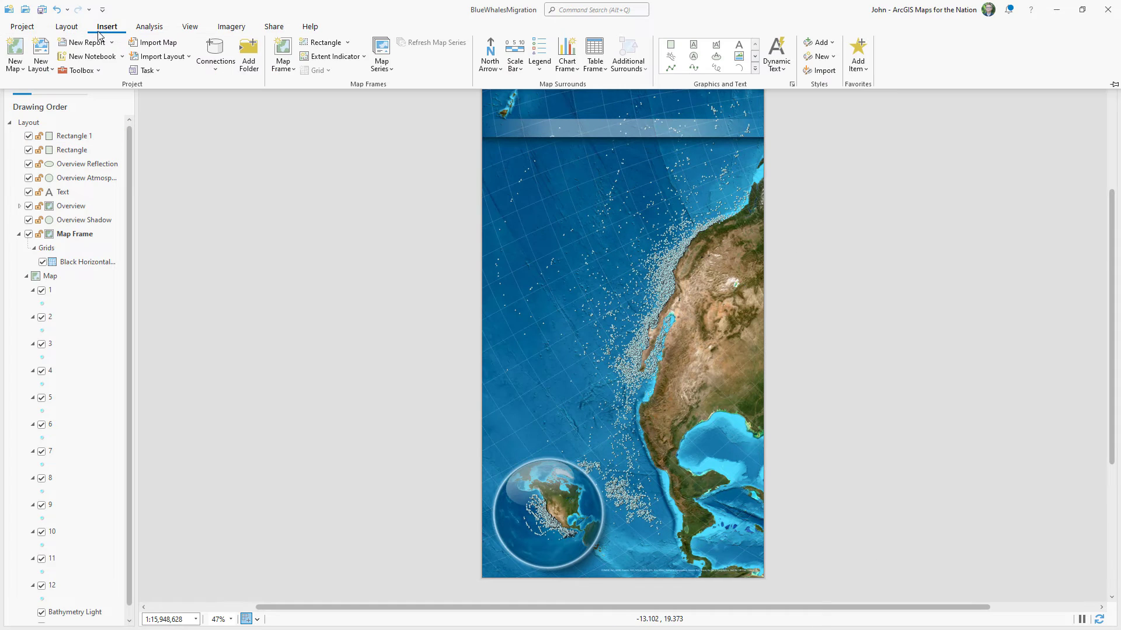
- Add a title text element in the top band and set it to Century Gothic 36 pt
click(739, 45)
click(577, 130)
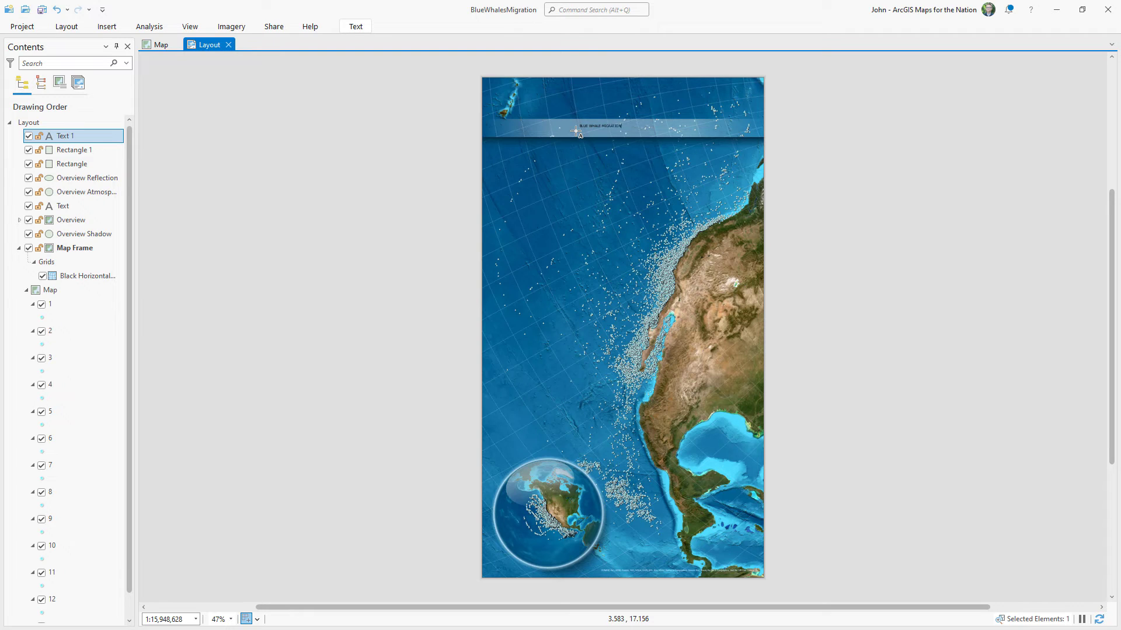
double_click(120, 138)
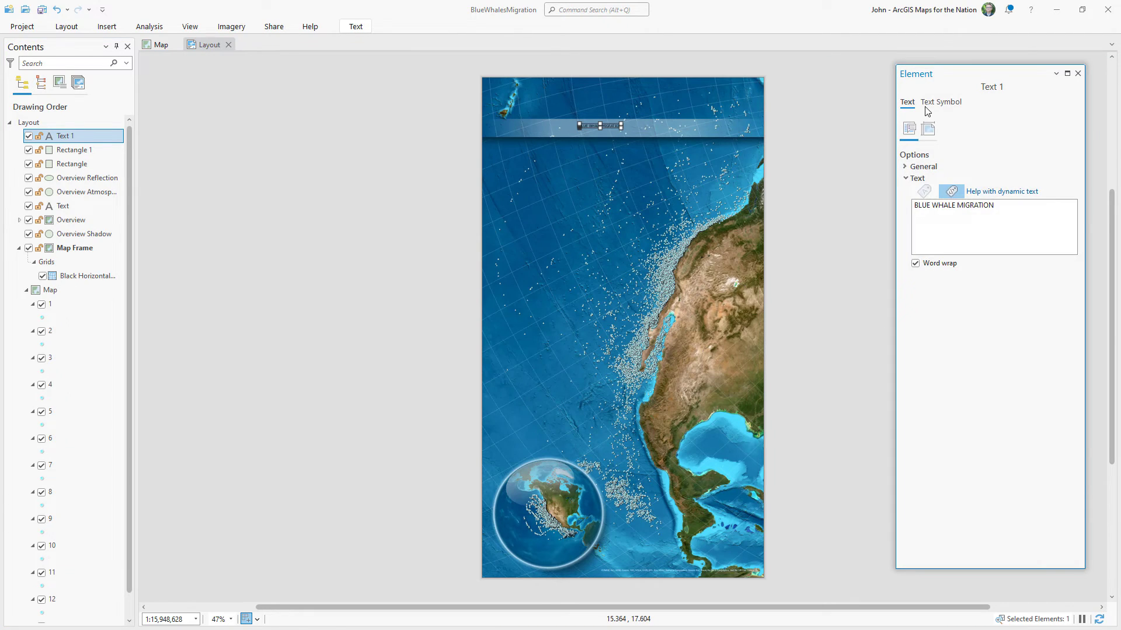
click(928, 105)
click(1078, 167)
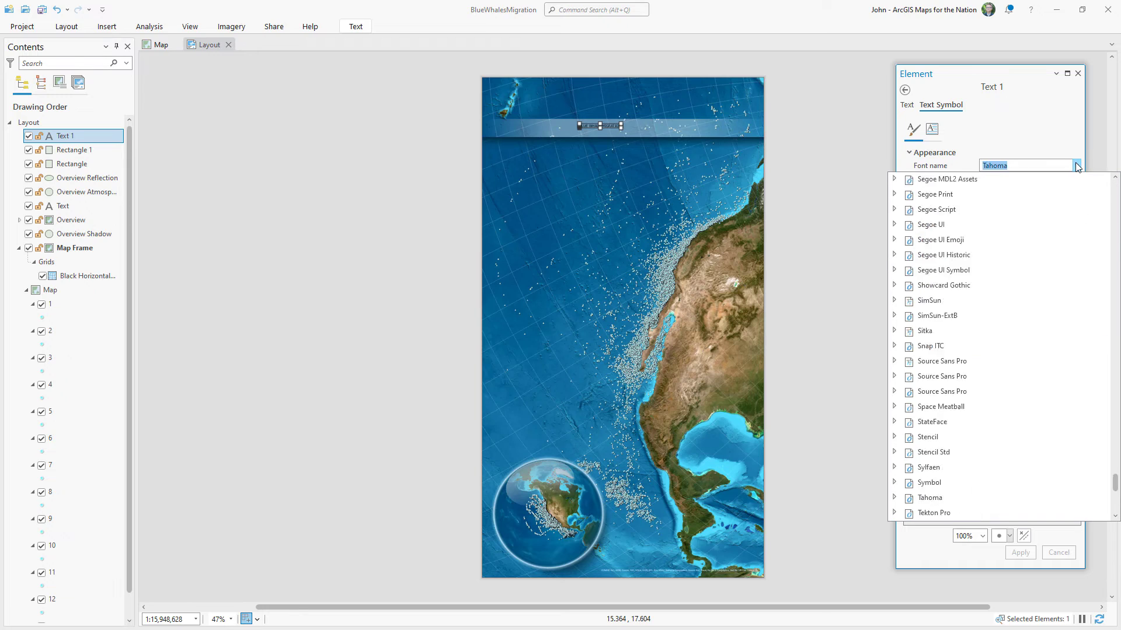
scroll(992, 326, up, 15)
click(940, 343)
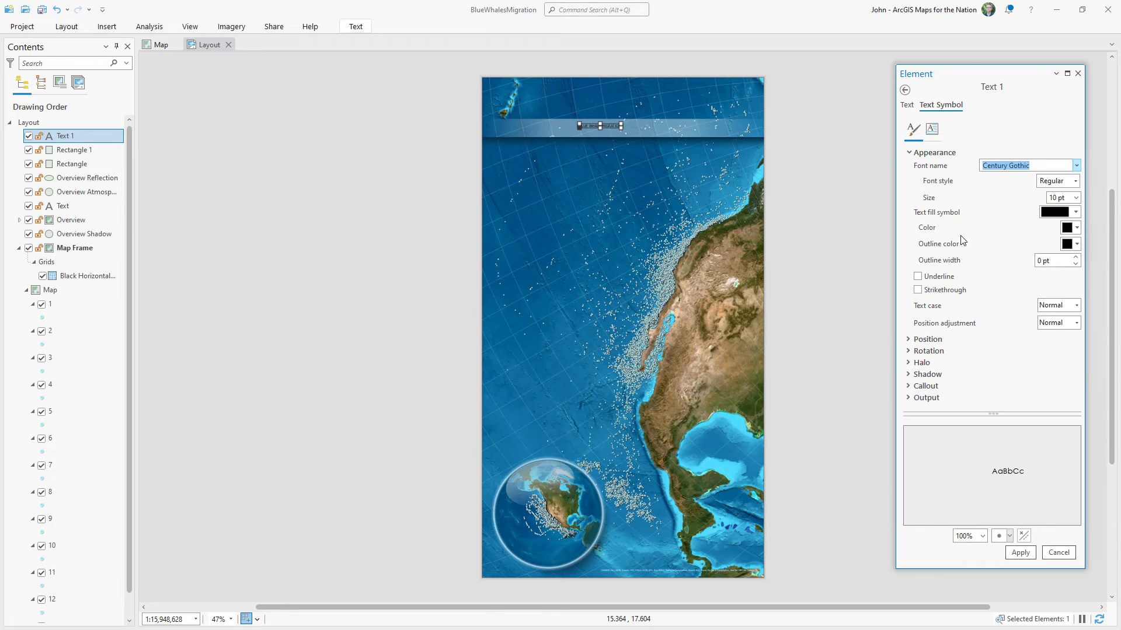
click(1077, 198)
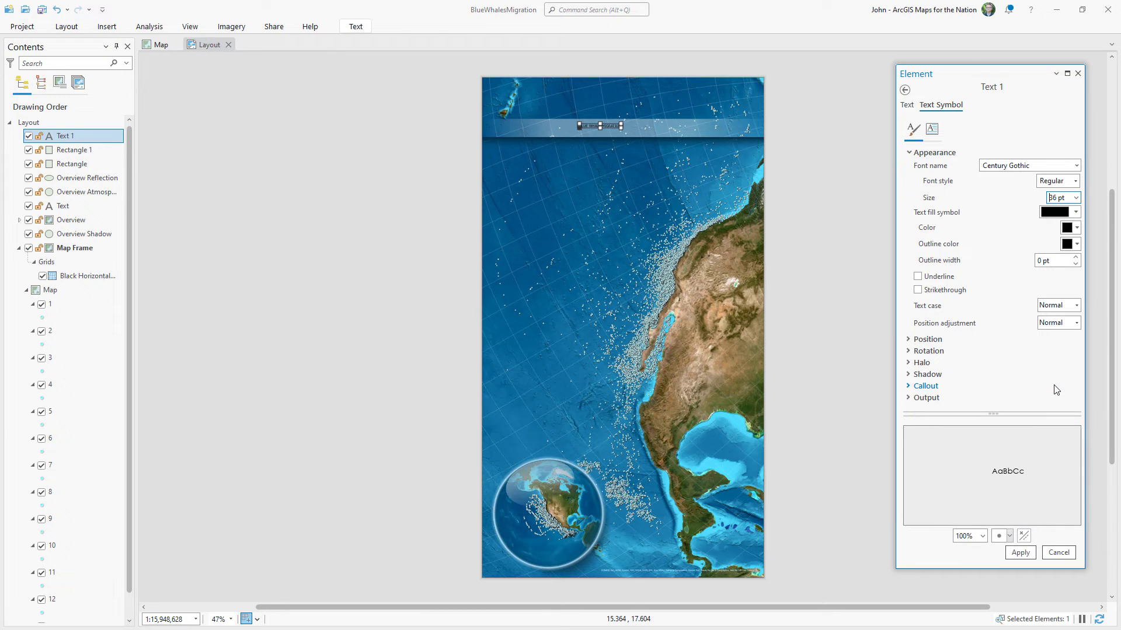
click(1051, 386)
click(1019, 552)
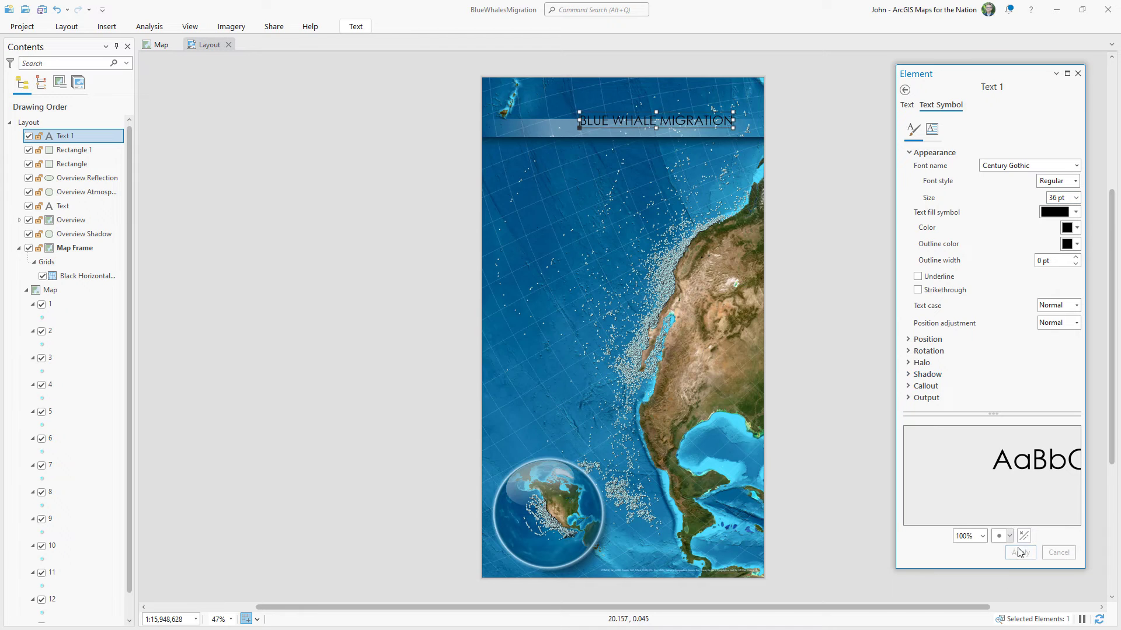
- Widen the title's letter spacing to 90% and centre it across the page top
click(932, 131)
click(933, 153)
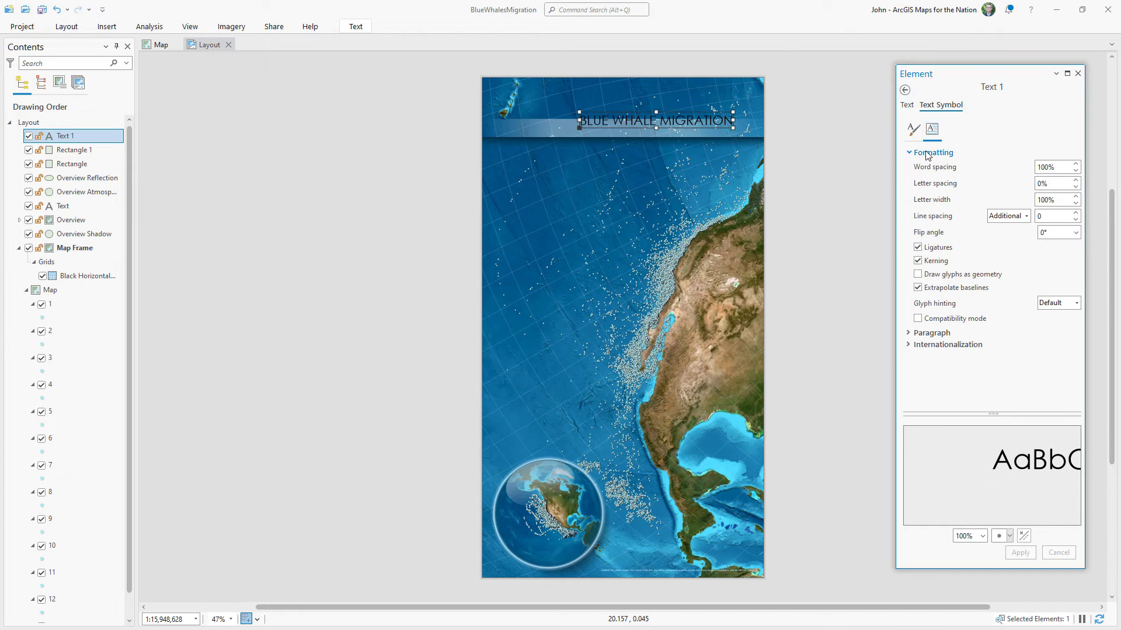
key(Tab)
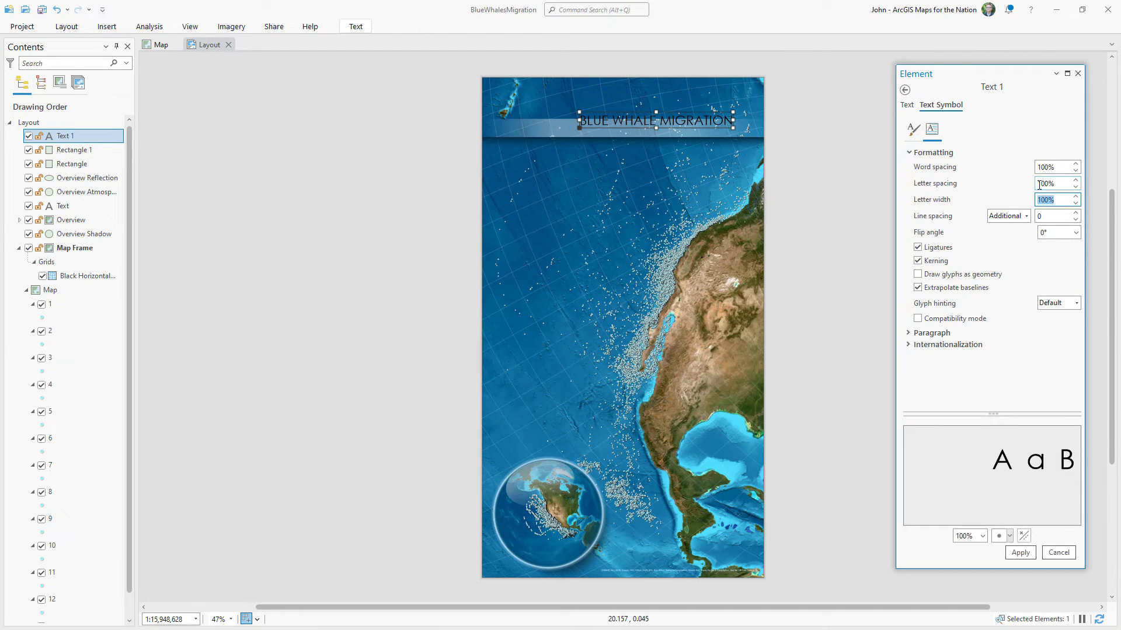
click(1017, 553)
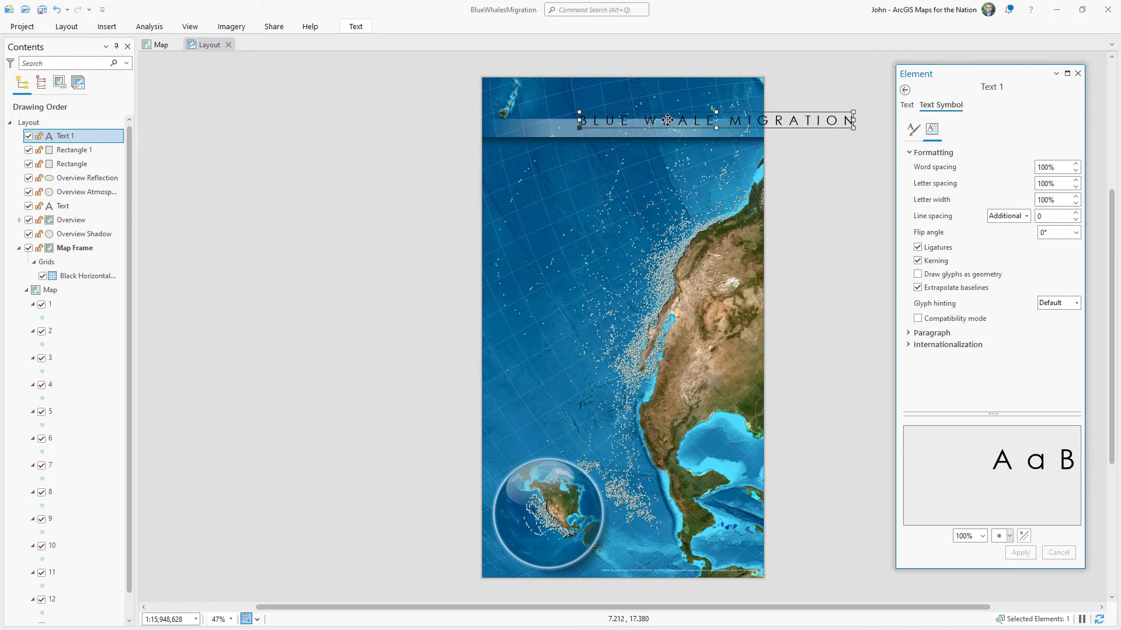
drag(667, 120, 573, 126)
drag(1045, 184, 1028, 188)
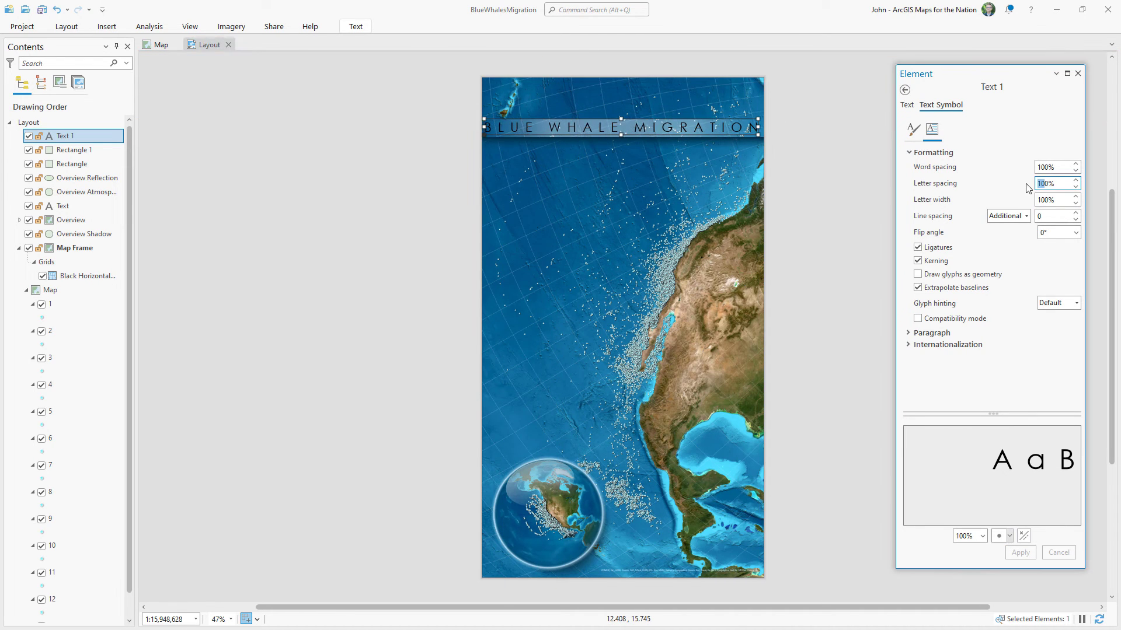
text(9)
click(1022, 552)
drag(584, 132, 594, 133)
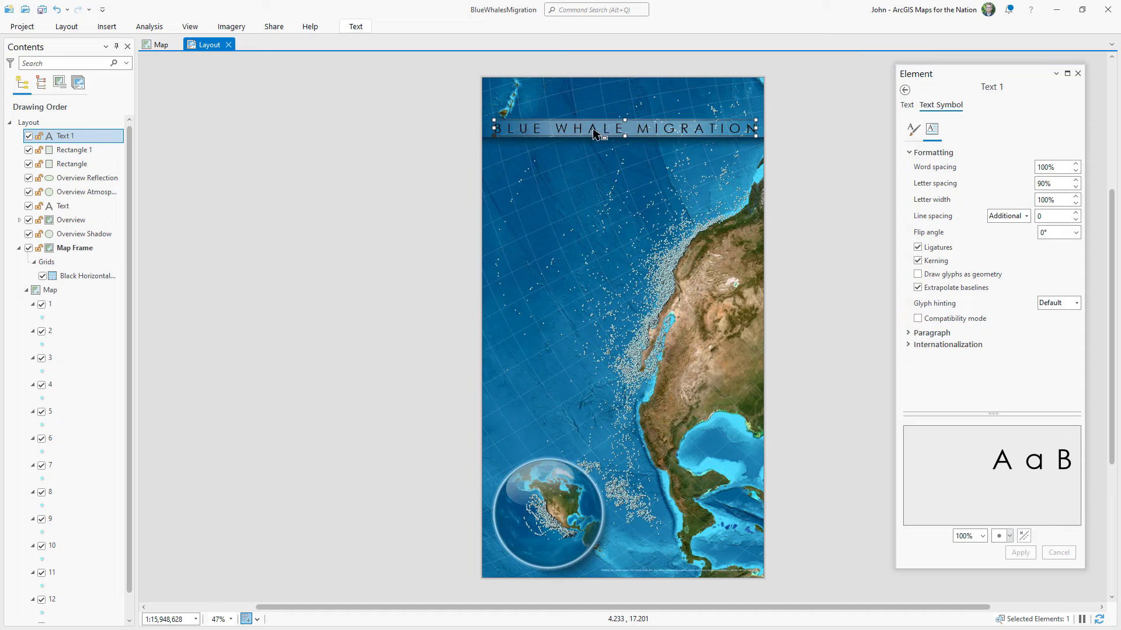
click(913, 129)
- Give the title lettering a linear, continuous gradient fill starting from white
click(1064, 216)
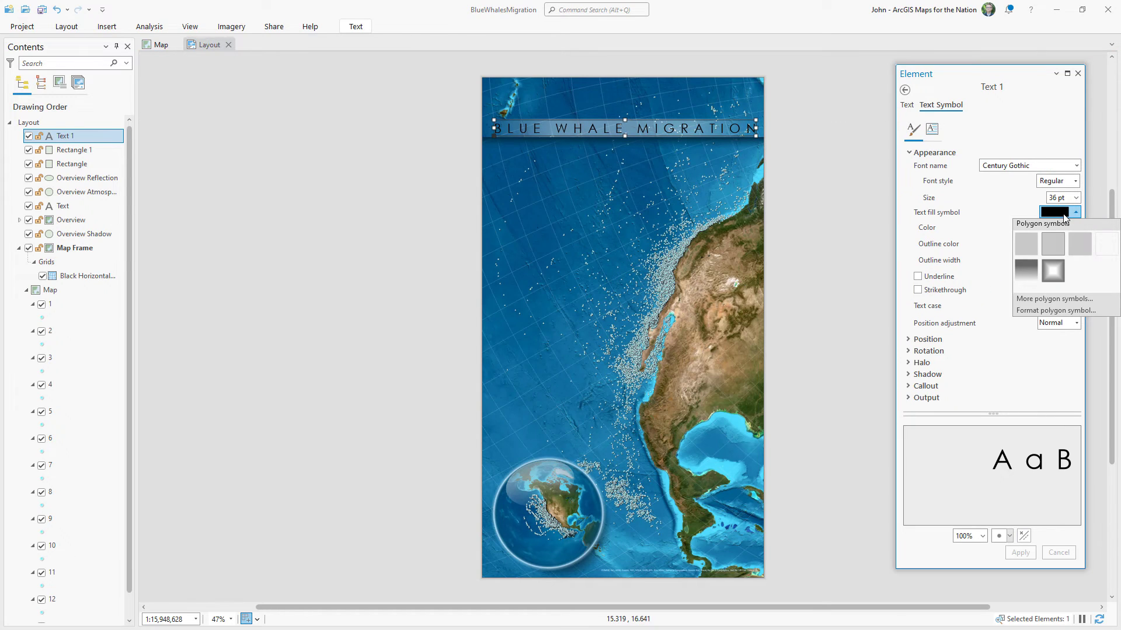
click(1065, 316)
click(1003, 144)
click(980, 179)
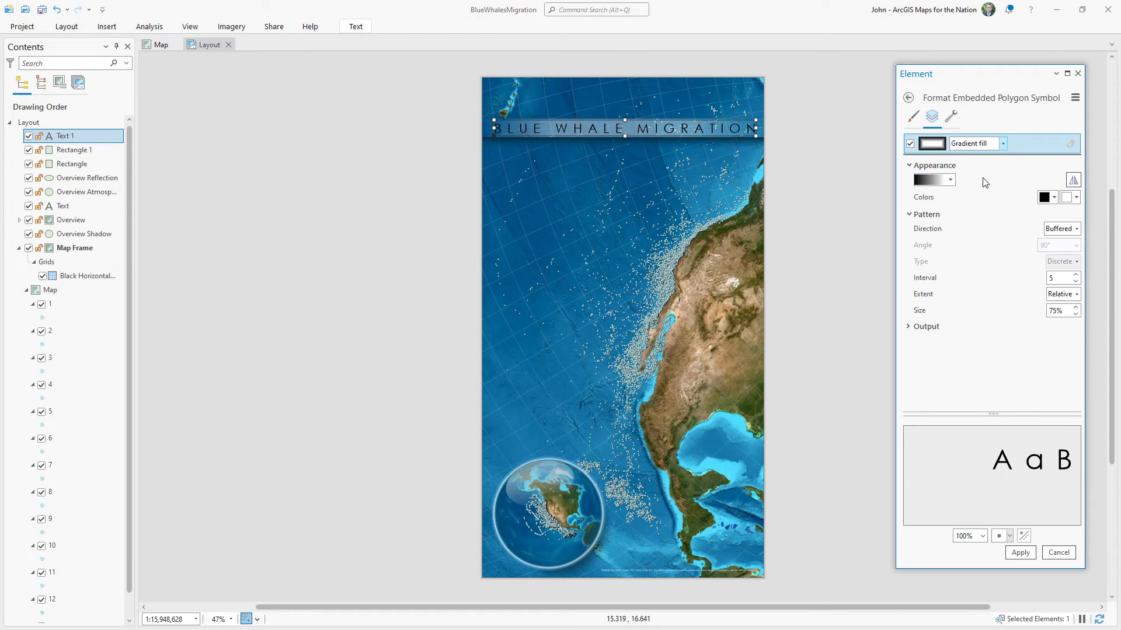
click(1063, 229)
click(1062, 246)
click(1076, 262)
click(1054, 275)
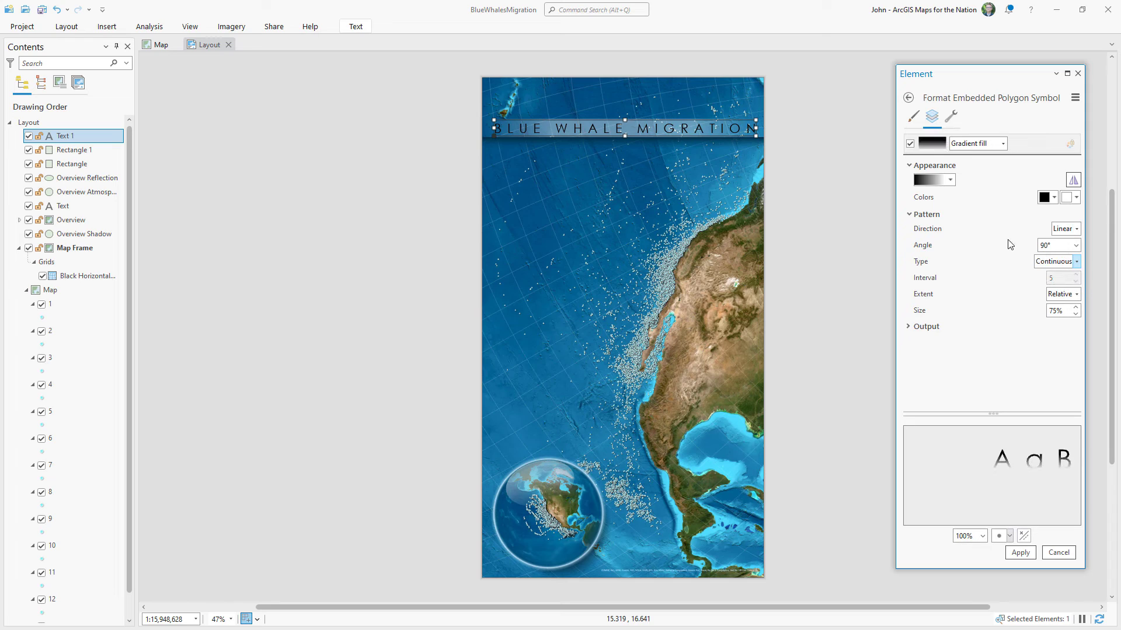
click(1044, 197)
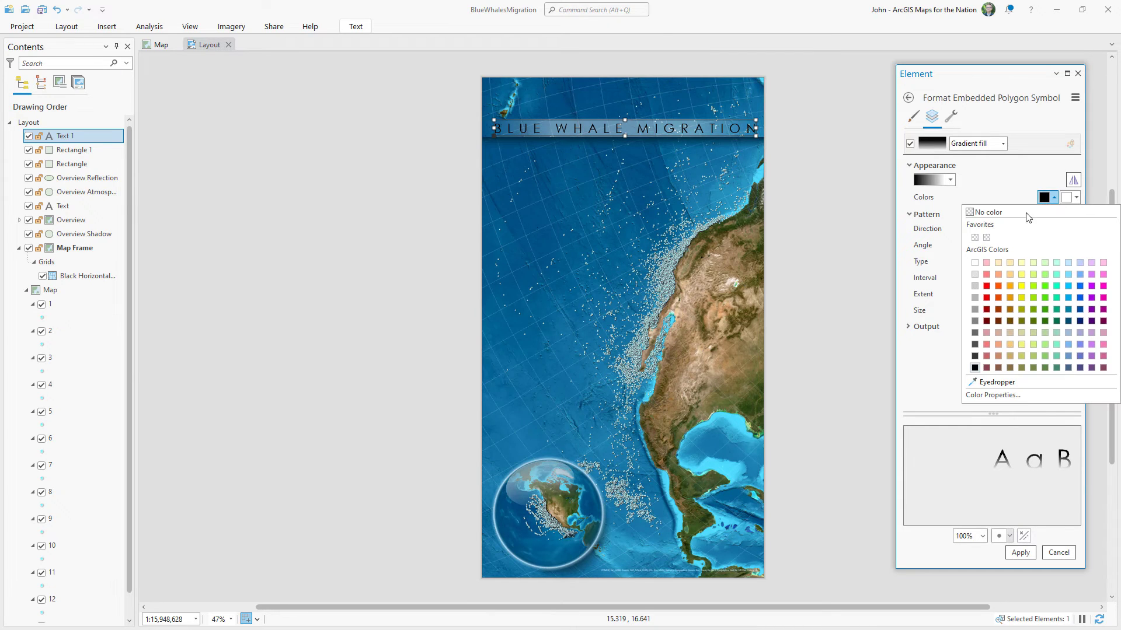
click(978, 267)
- Make the second gradient colour transparent, set gradient size to 100%, and apply
click(1071, 200)
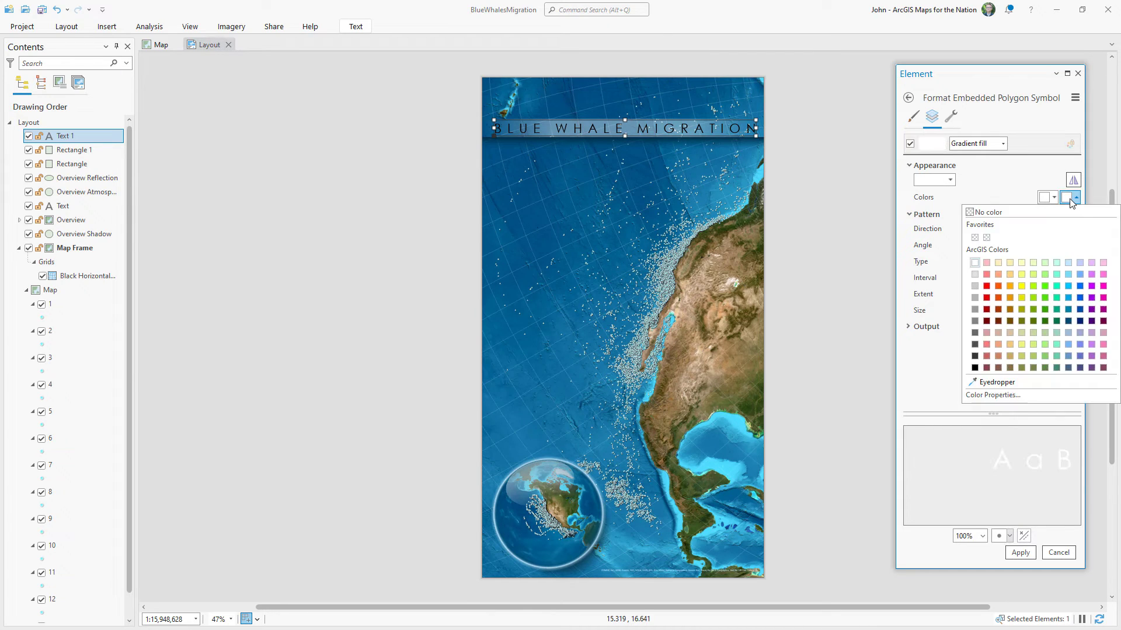
click(991, 393)
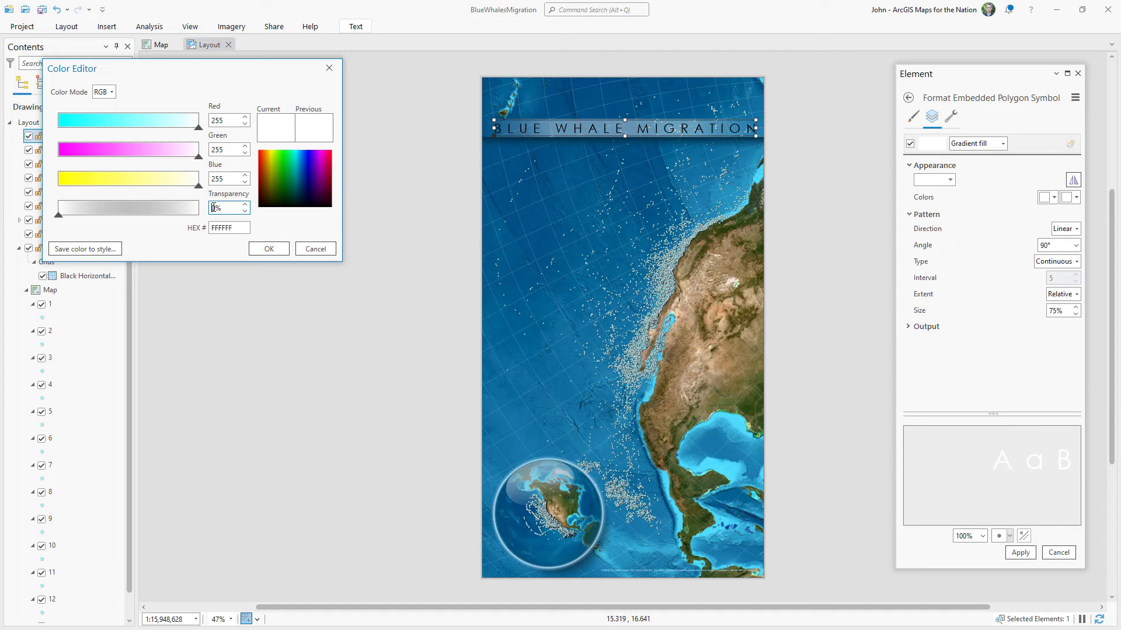
click(269, 249)
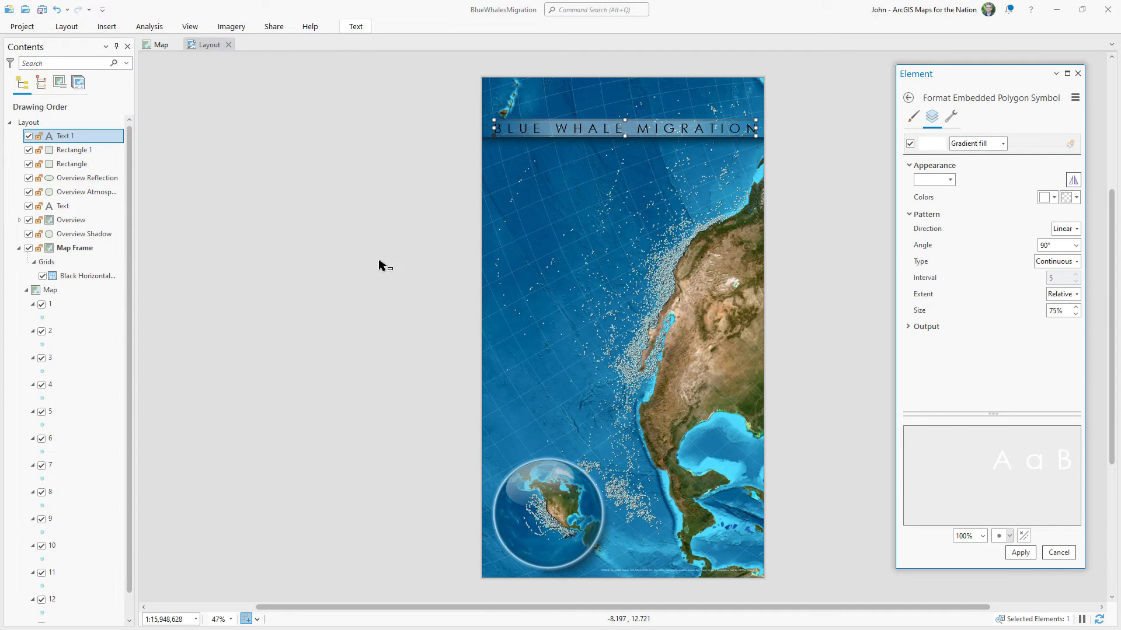
text(100)
click(985, 470)
click(1020, 552)
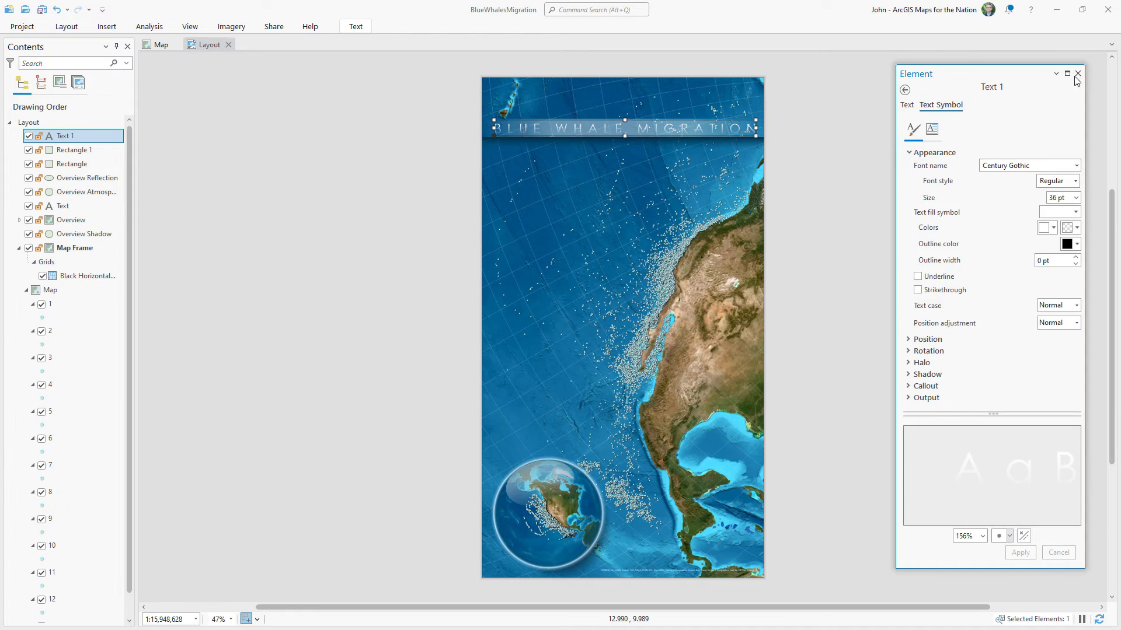
click(1077, 73)
scroll(645, 140, up, 3)
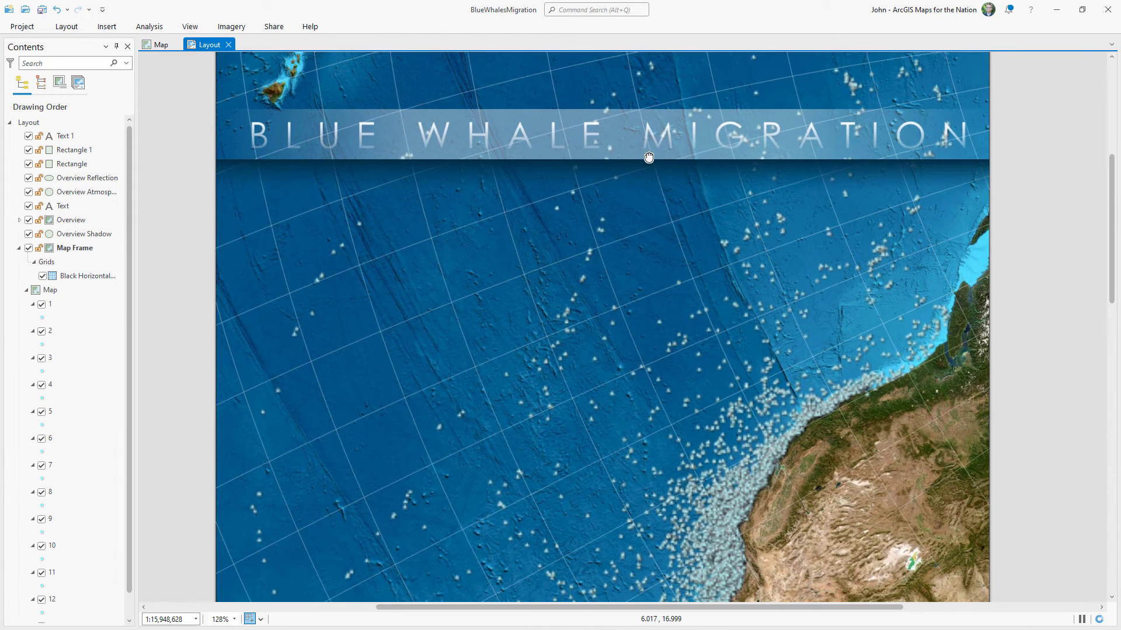
- Copy and paste the title, move the copy below the band, and change its text to J
click(554, 145)
drag(552, 144, 546, 145)
right_click(255, 138)
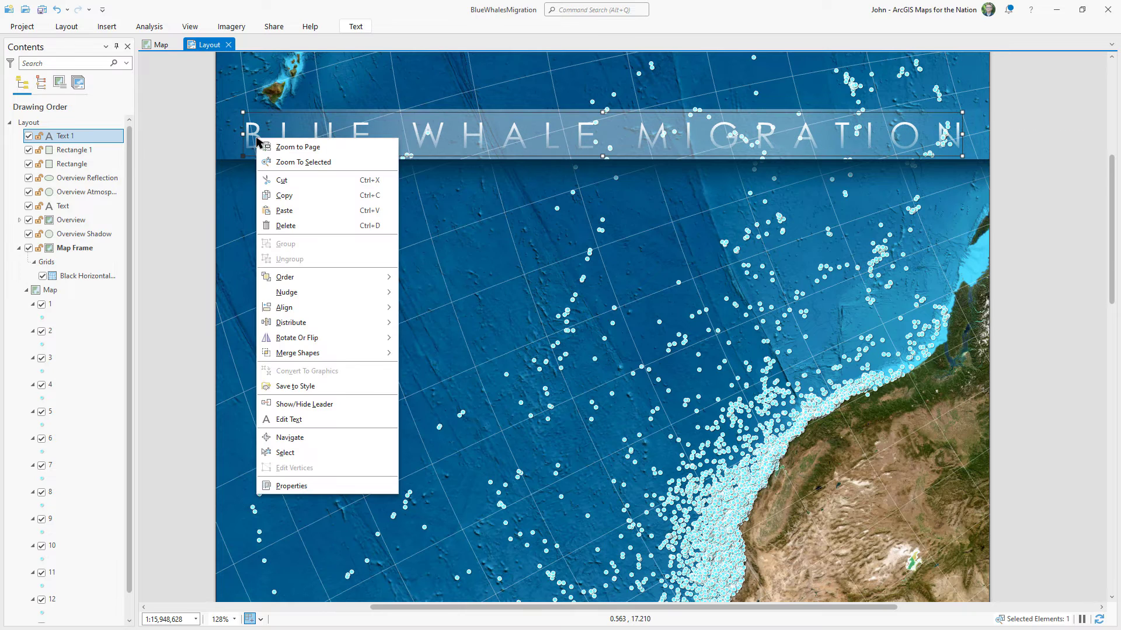
click(269, 195)
right_click(219, 201)
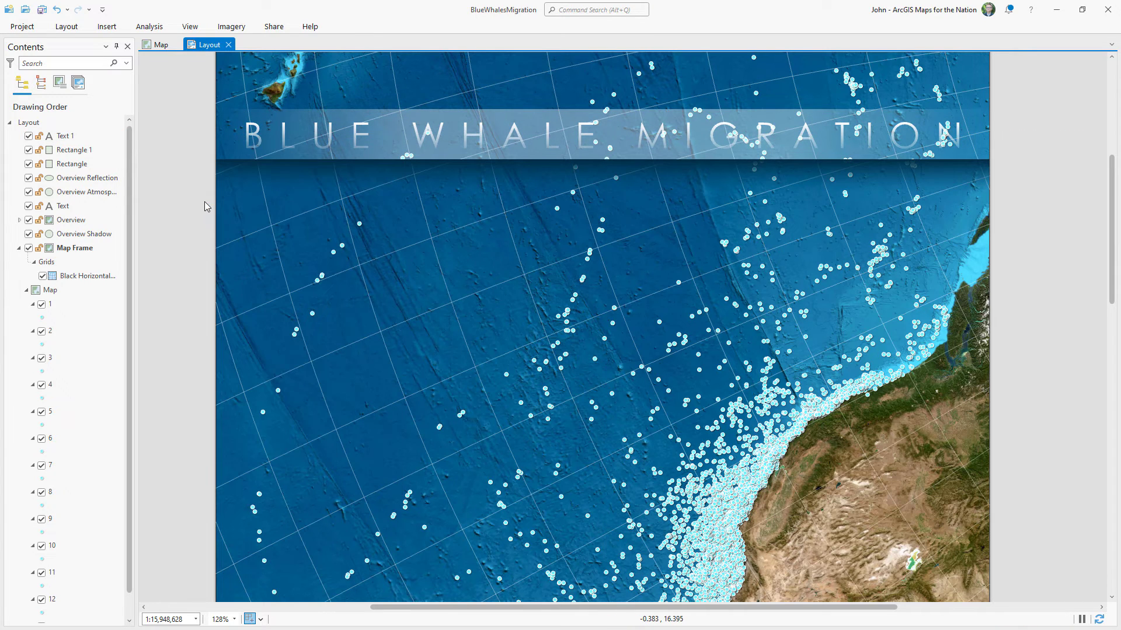
click(202, 200)
drag(258, 139, 255, 187)
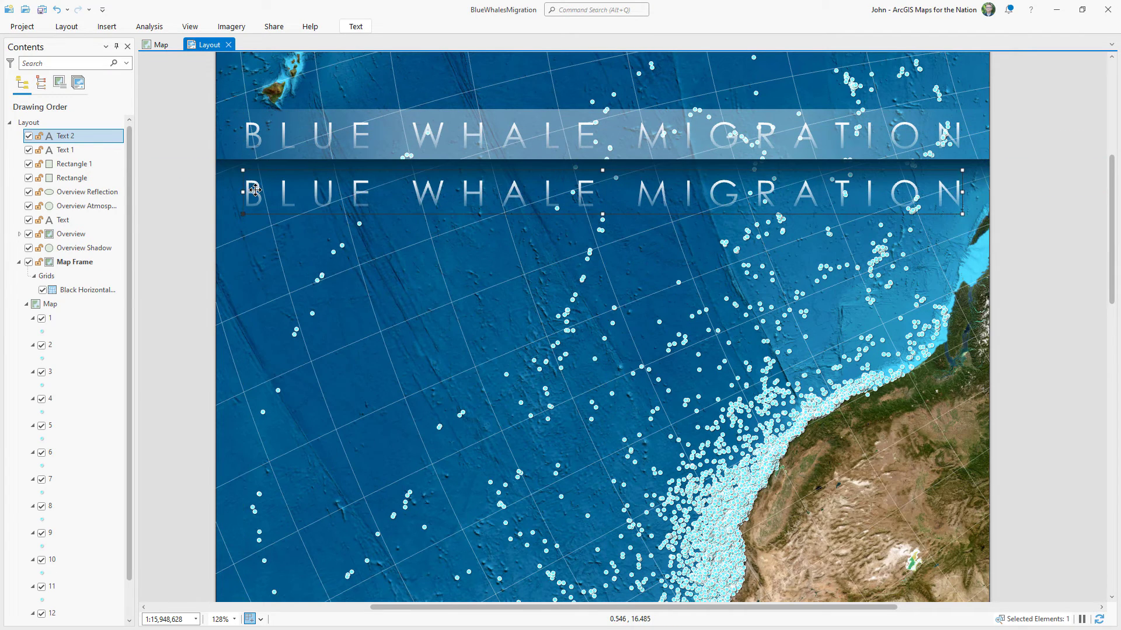
double_click(256, 190)
text(J)
click(117, 142)
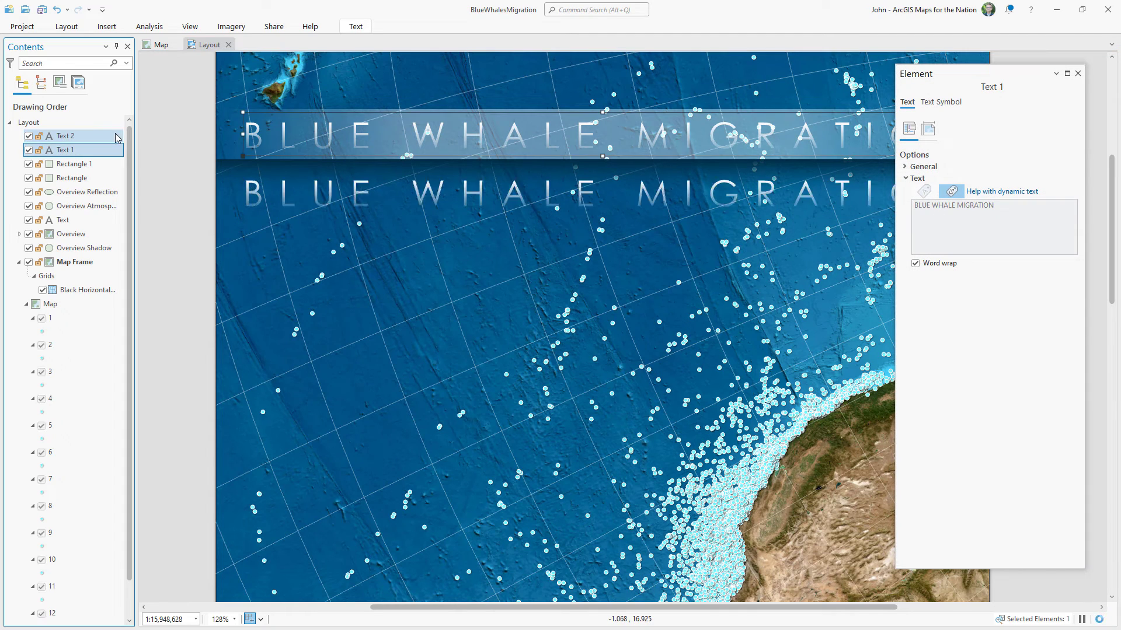
- Set the J letter to 22 pt Bold
click(935, 105)
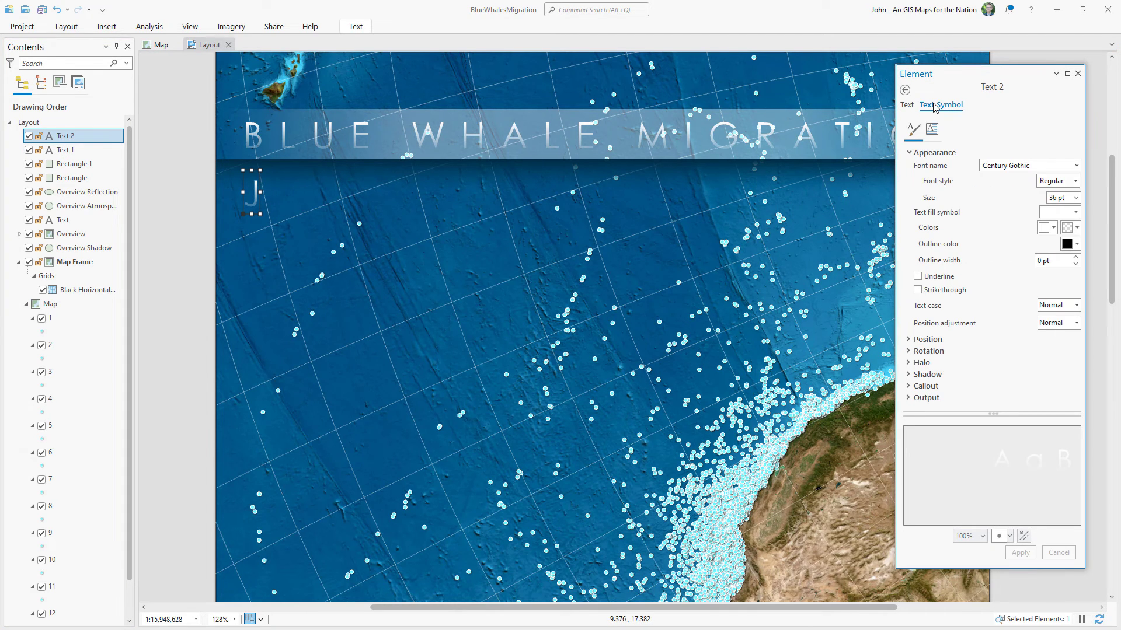
click(1075, 198)
click(1063, 339)
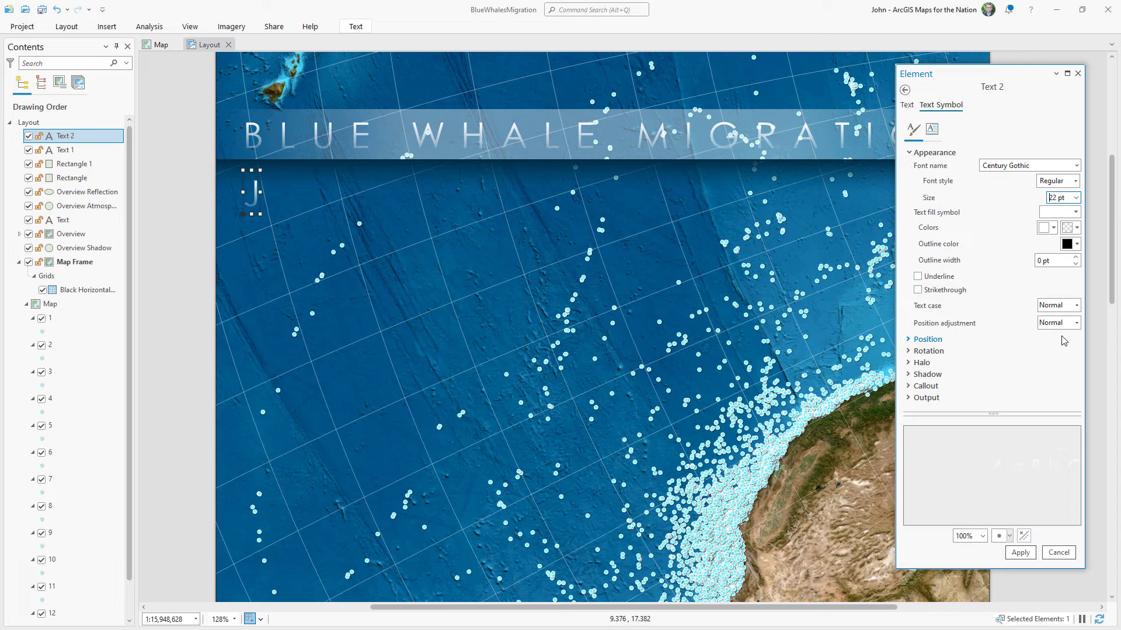
click(1076, 181)
click(1054, 211)
click(1018, 553)
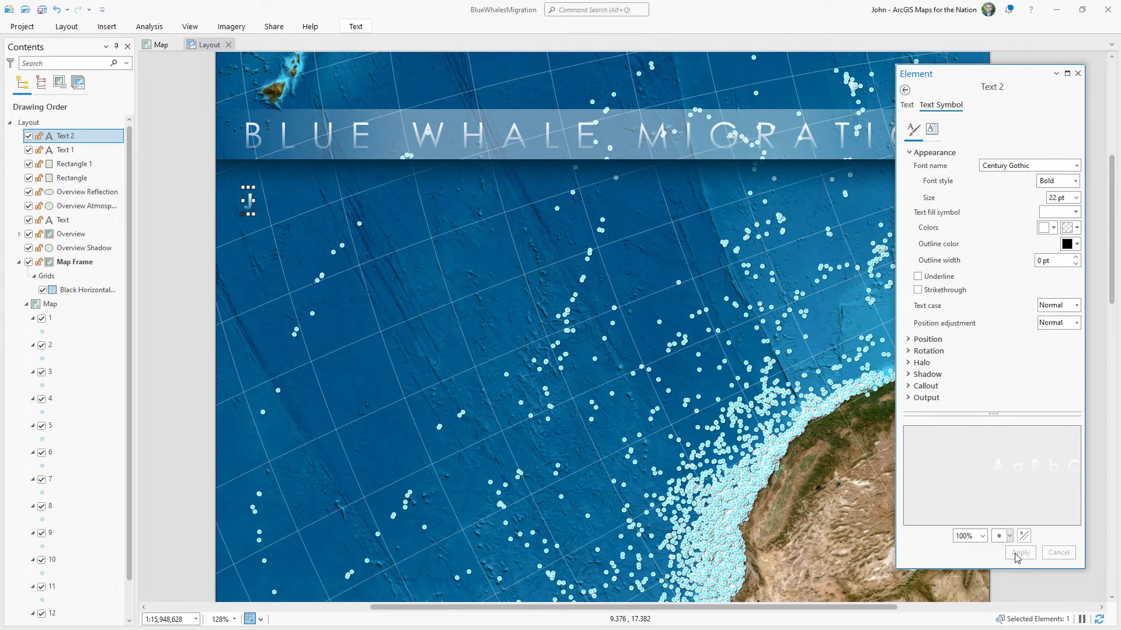
- Make both of the J's fill colours transparent and apply the change
click(1044, 229)
click(1003, 428)
text(100)
click(269, 249)
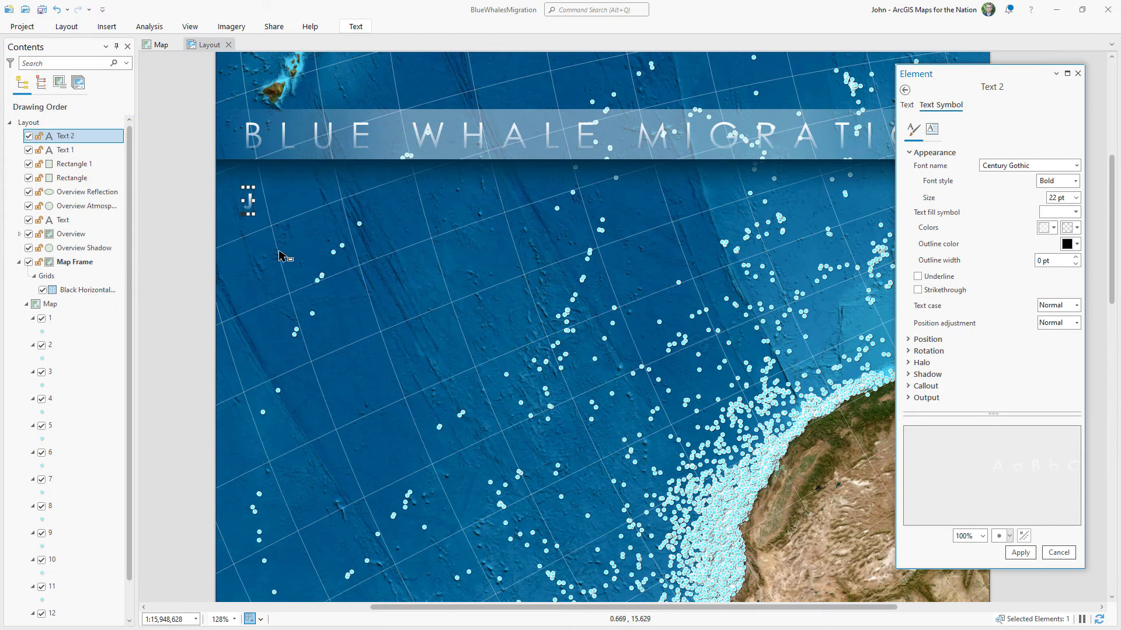
click(1019, 553)
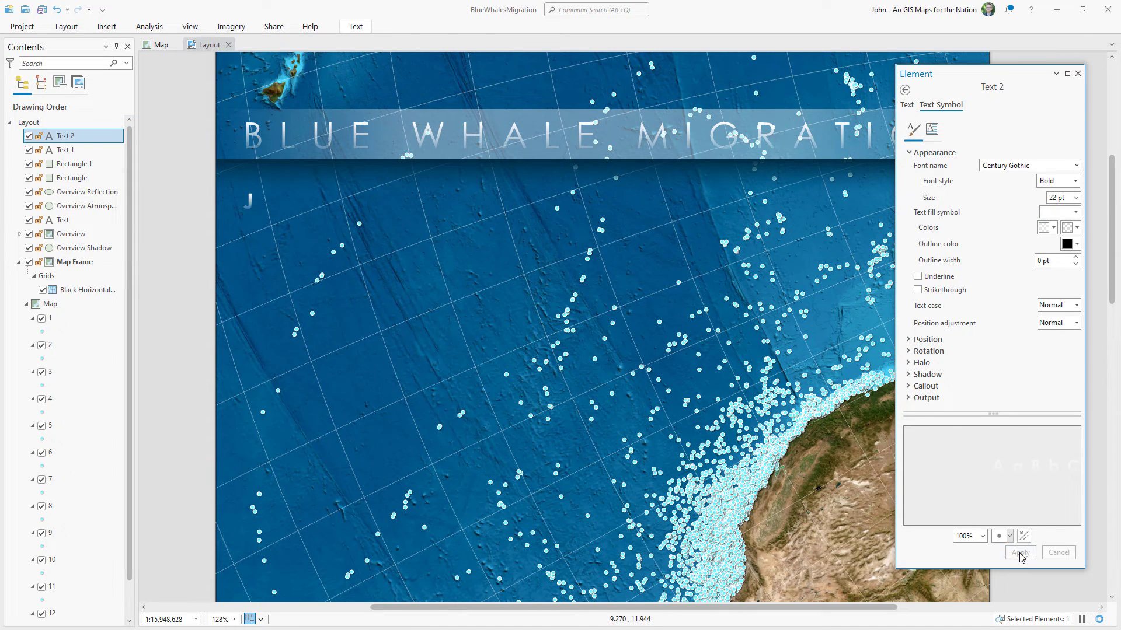
click(1076, 228)
click(992, 425)
click(269, 249)
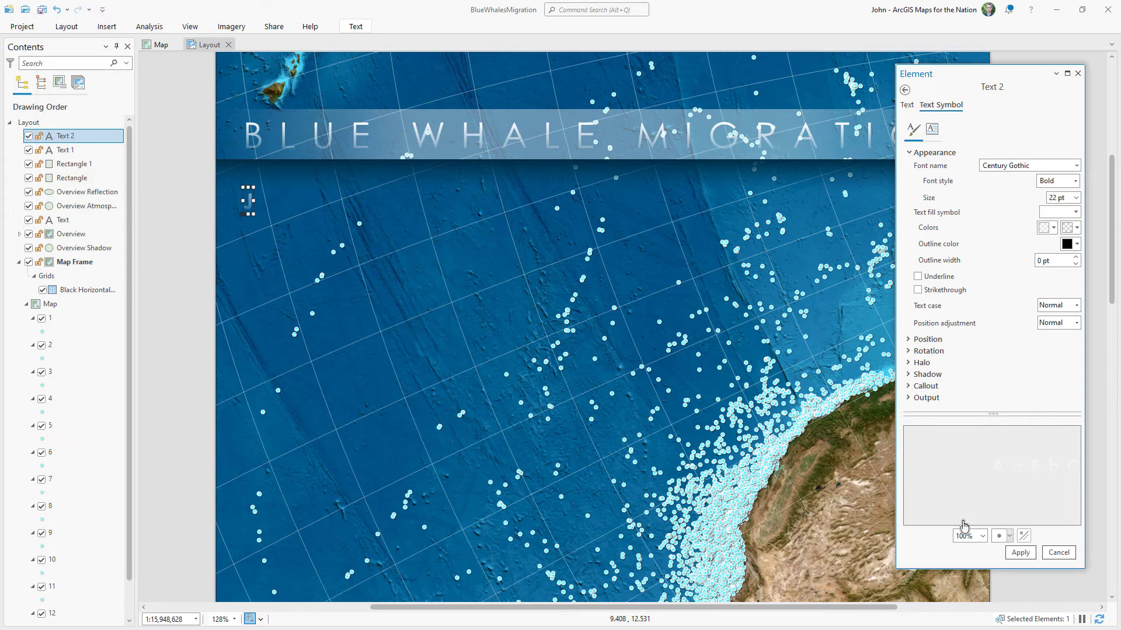
click(1021, 553)
click(1077, 74)
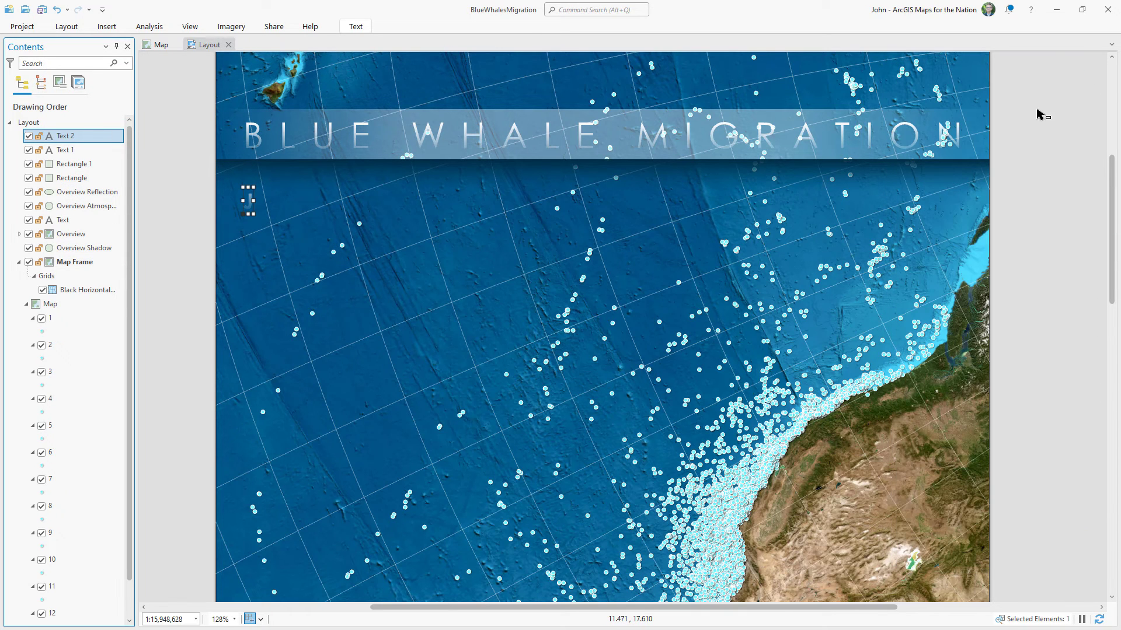
- Duplicate the J letter and spread the copies out to the far right of the row
key(ctrl+v)
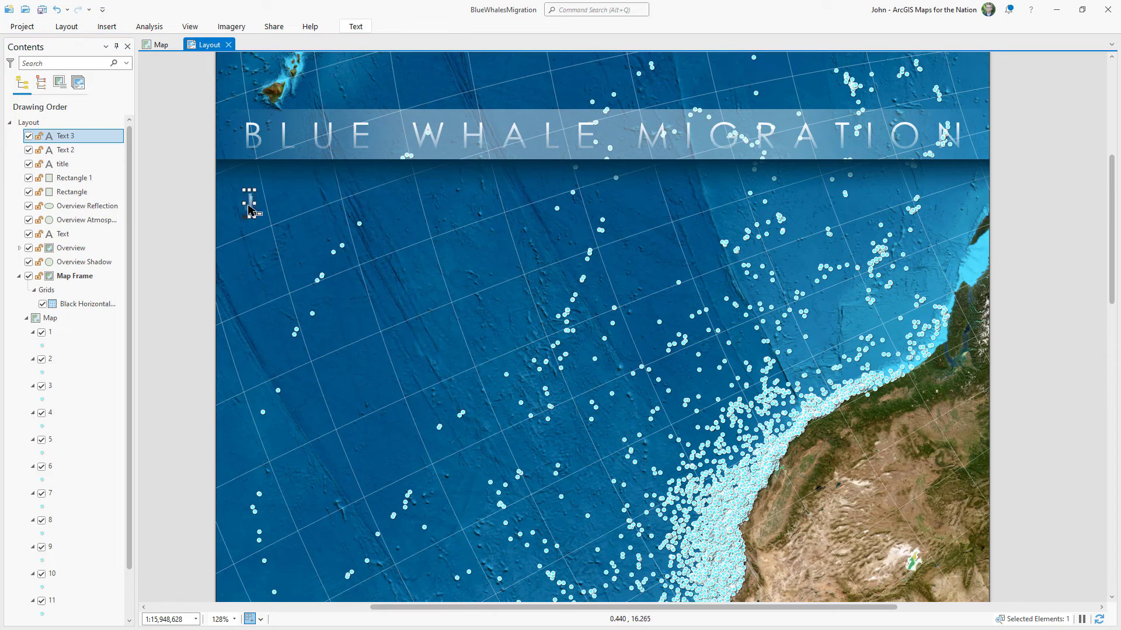
key(ctrl+v)
drag(249, 209, 537, 210)
key(ctrl+v)
key(ctrl+v)
key(ctrl+v)
key(ctrl+v)
key(ctrl+v)
key(ctrl+v)
key(ctrl+v)
drag(537, 211, 562, 210)
key(ctrl+v)
drag(563, 211, 950, 205)
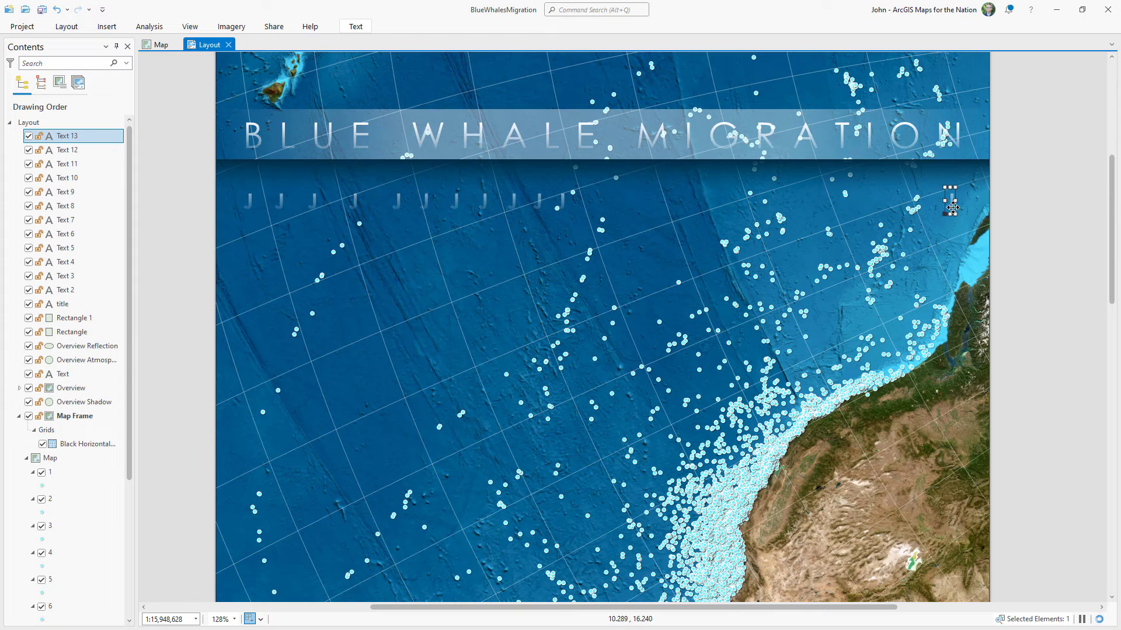
- Select all twelve J letters, distribute them horizontally and align them on one line
shift+click(98, 290)
click(357, 29)
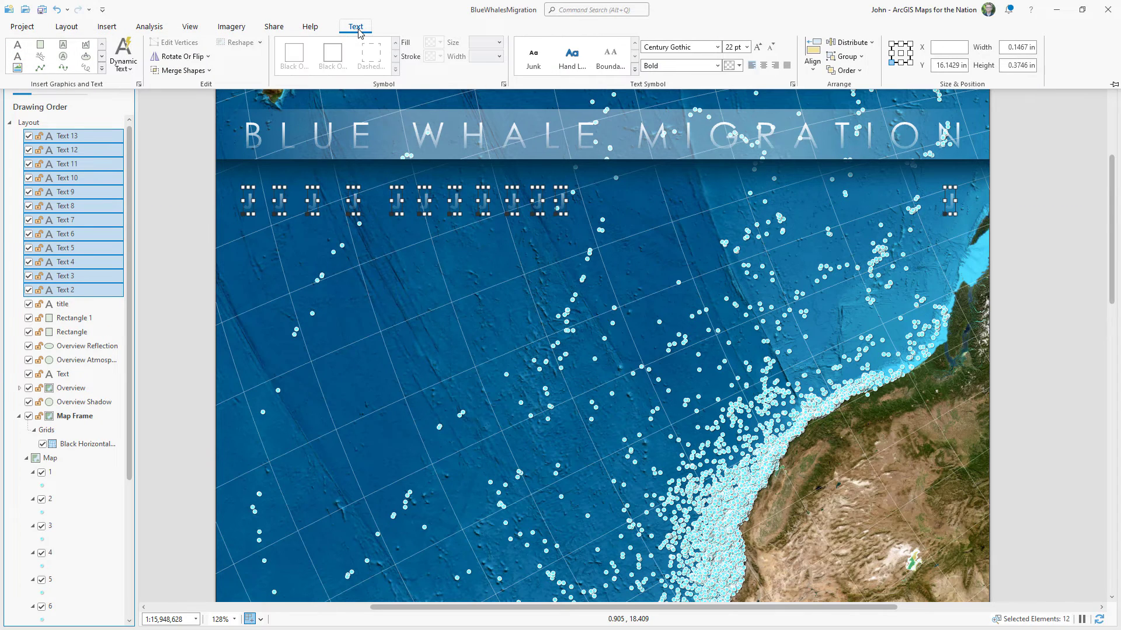
click(850, 42)
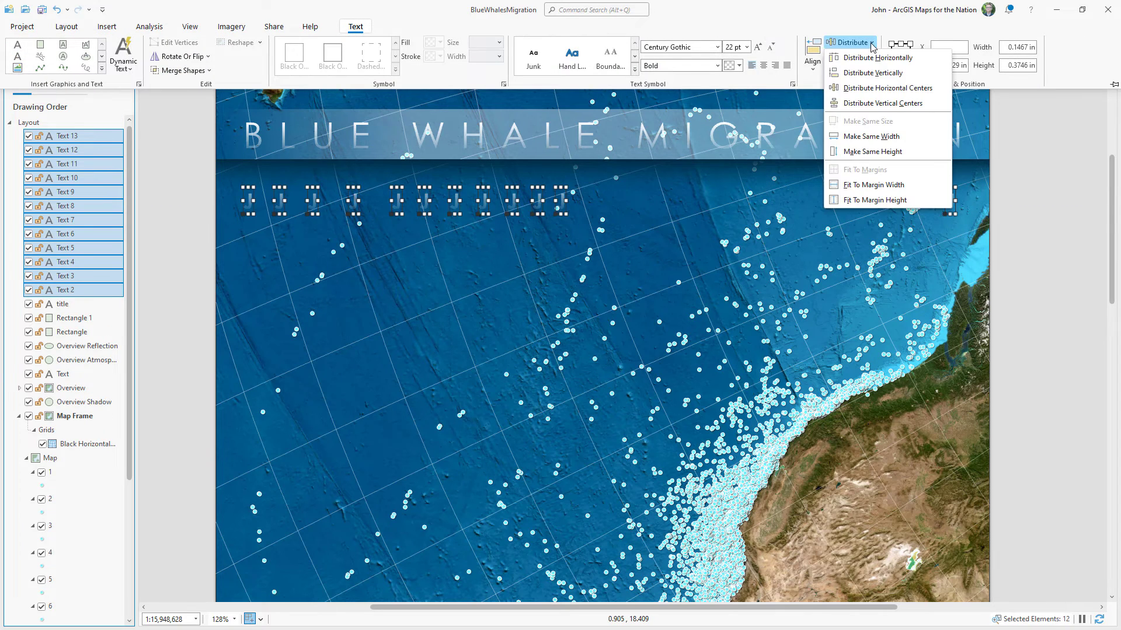
click(867, 58)
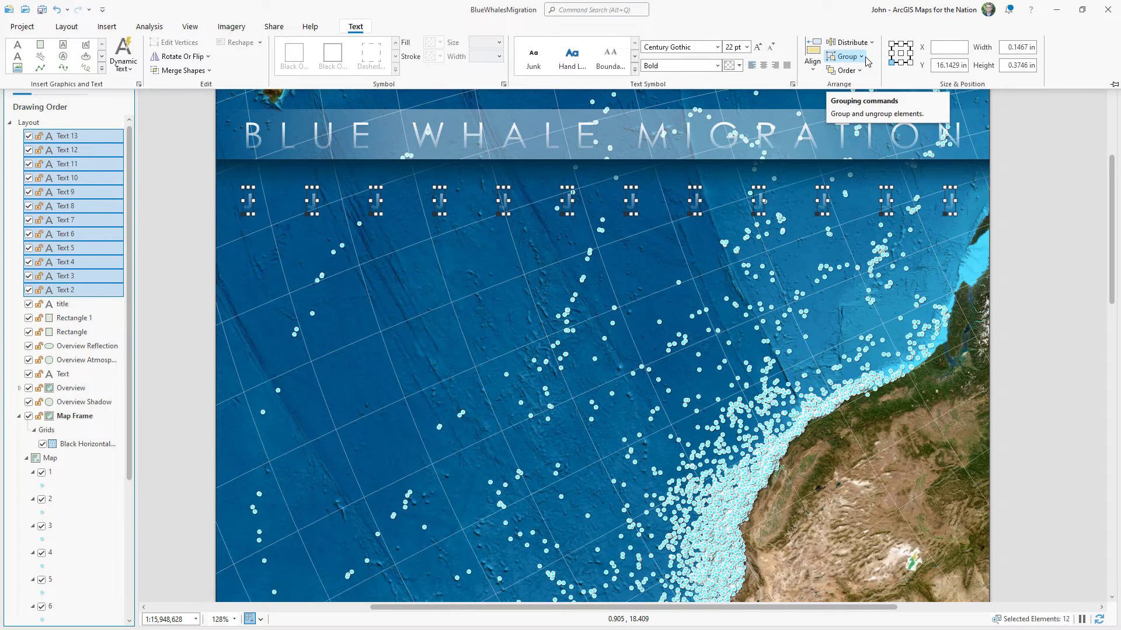
click(813, 63)
click(817, 136)
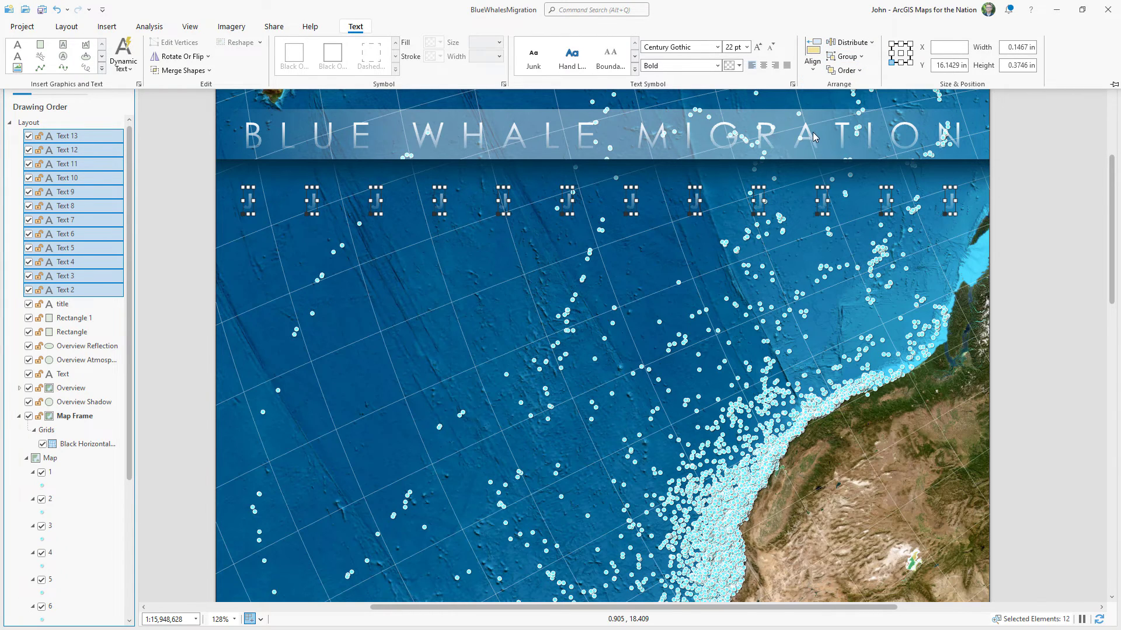
- Raise the row slightly and change the letters to month initials J F M A M J J A S O N D
drag(250, 206, 250, 195)
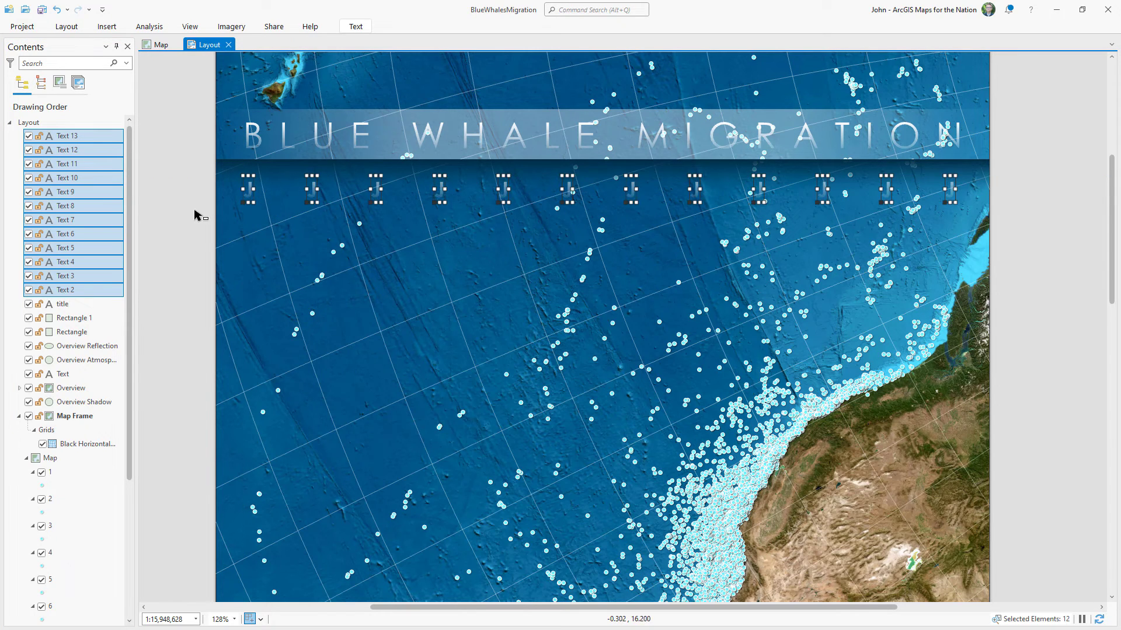
double_click(376, 194)
double_click(379, 190)
text(M)
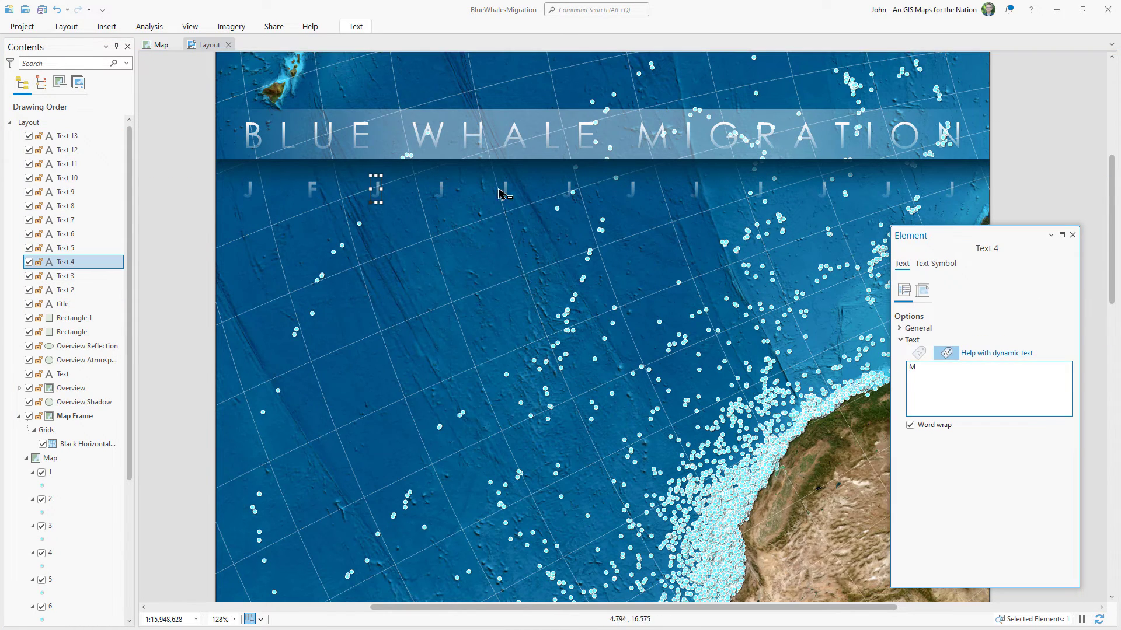
double_click(442, 190)
text(A)
double_click(505, 191)
text(M)
double_click(695, 189)
text(A)
double_click(758, 190)
text(S)
double_click(826, 190)
text(O)
double_click(888, 190)
text(N)
double_click(952, 191)
text(D)
- Rename the twelve month text elements 1 through 12 in Contents
click(1073, 235)
click(67, 290)
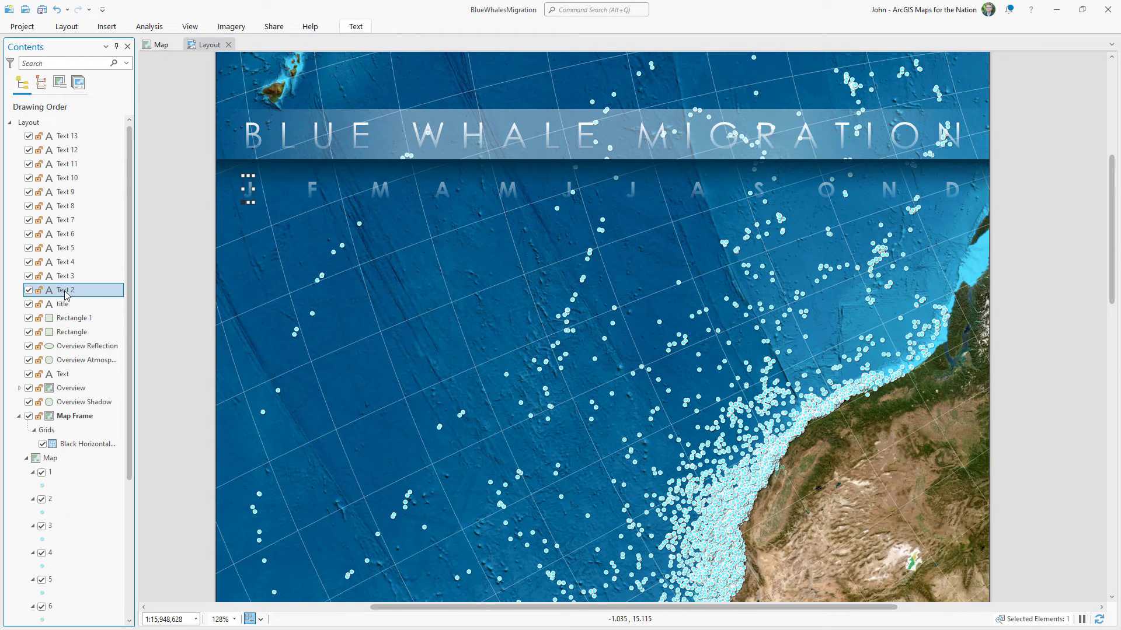
key(F2)
text(1)
click(67, 275)
key(F2)
text(2)
click(66, 263)
key(F2)
text(3)
click(66, 249)
key(F2)
text(4)
click(68, 235)
key(F2)
text(5)
click(66, 221)
key(F2)
text(6)
click(66, 207)
key(F2)
text(7)
click(67, 192)
key(F2)
text(8)
click(68, 178)
key(F2)
text(9)
click(68, 165)
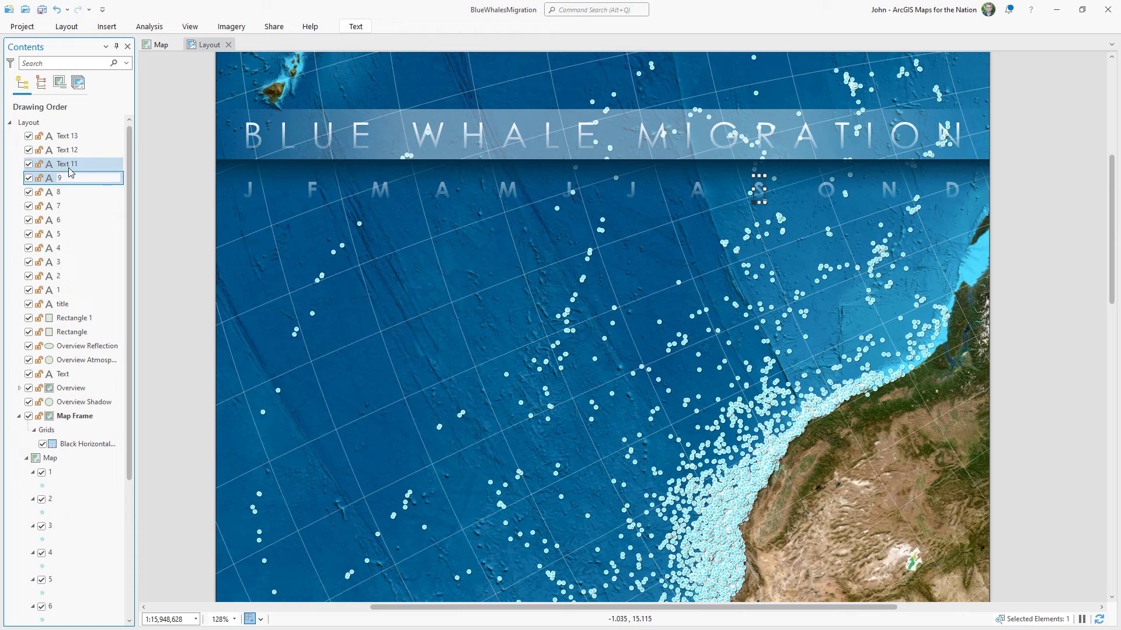
key(F2)
text(10)
click(68, 150)
key(F2)
text(11)
click(69, 137)
key(F2)
- Name the last label 12, then group all twelve month letters as 'Months Background'
text(12)
click(92, 291)
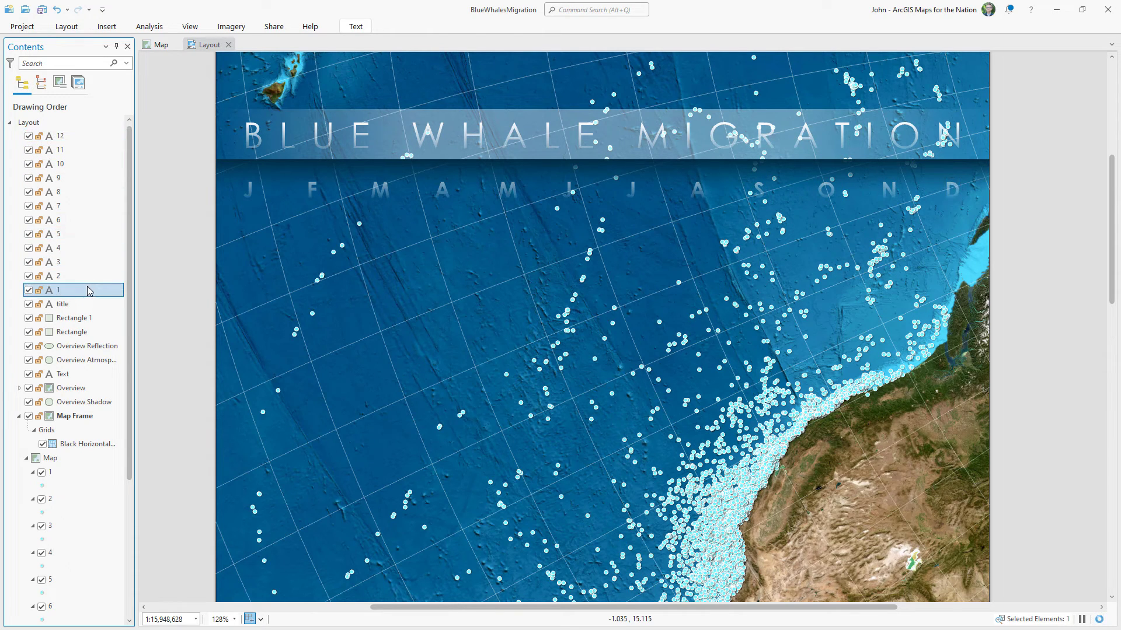
shift+click(83, 138)
right_click(84, 139)
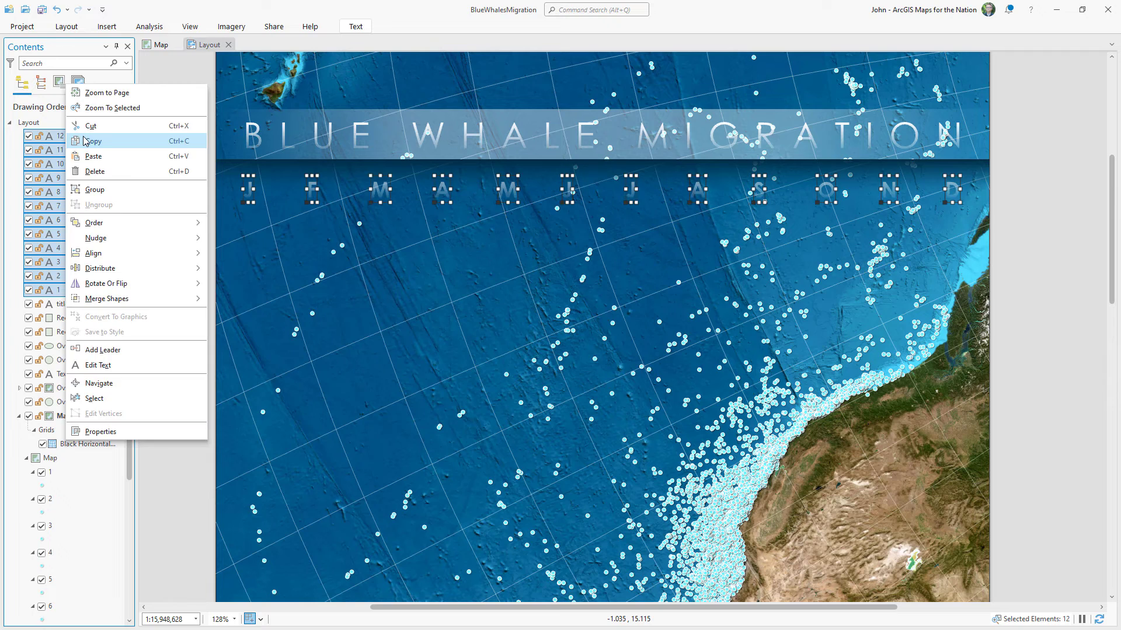
click(95, 190)
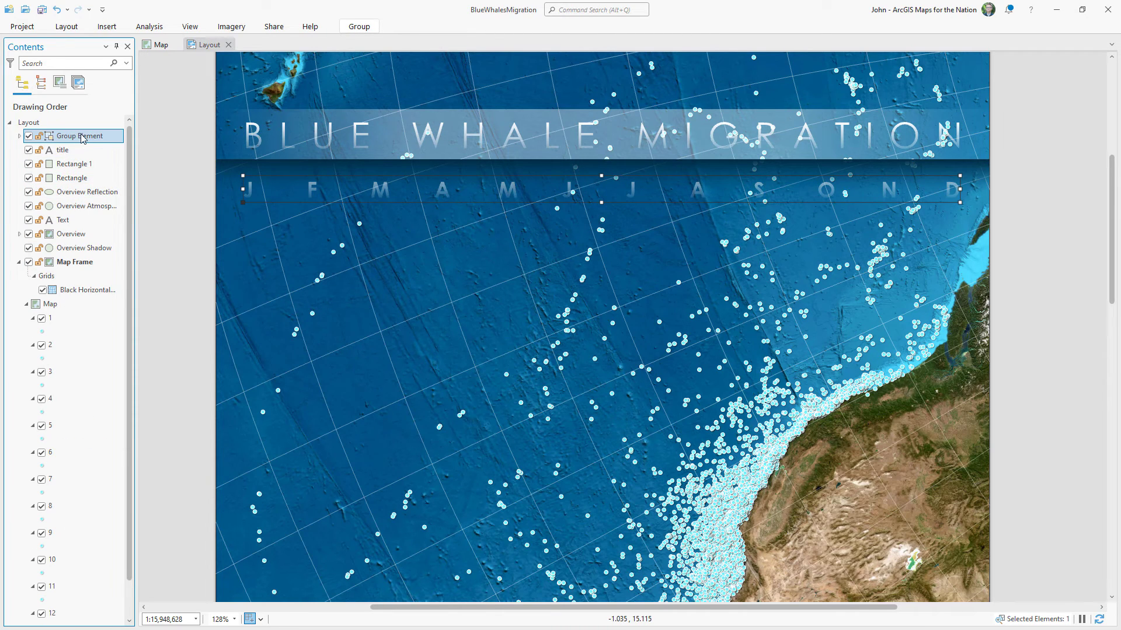
key(F2)
text(Months Background)
key(Return)
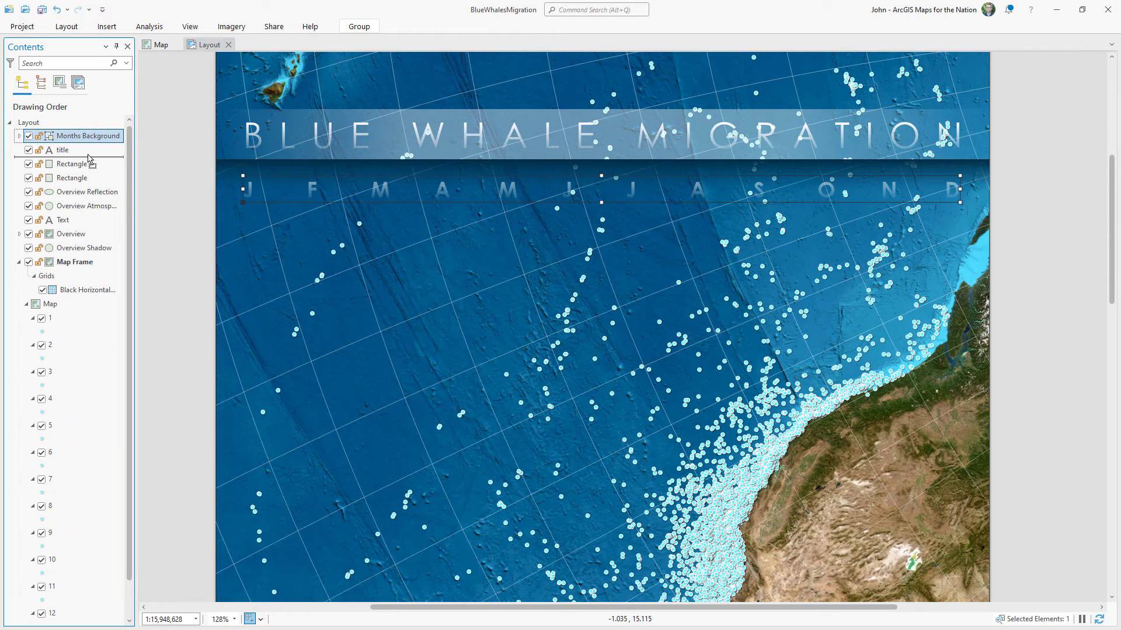
- Duplicate the month group, rename the copy 'Month Selected', and hide its letters
drag(88, 159, 81, 140)
click(82, 155)
click(82, 150)
key(F2)
text(Month Selected)
key(Return)
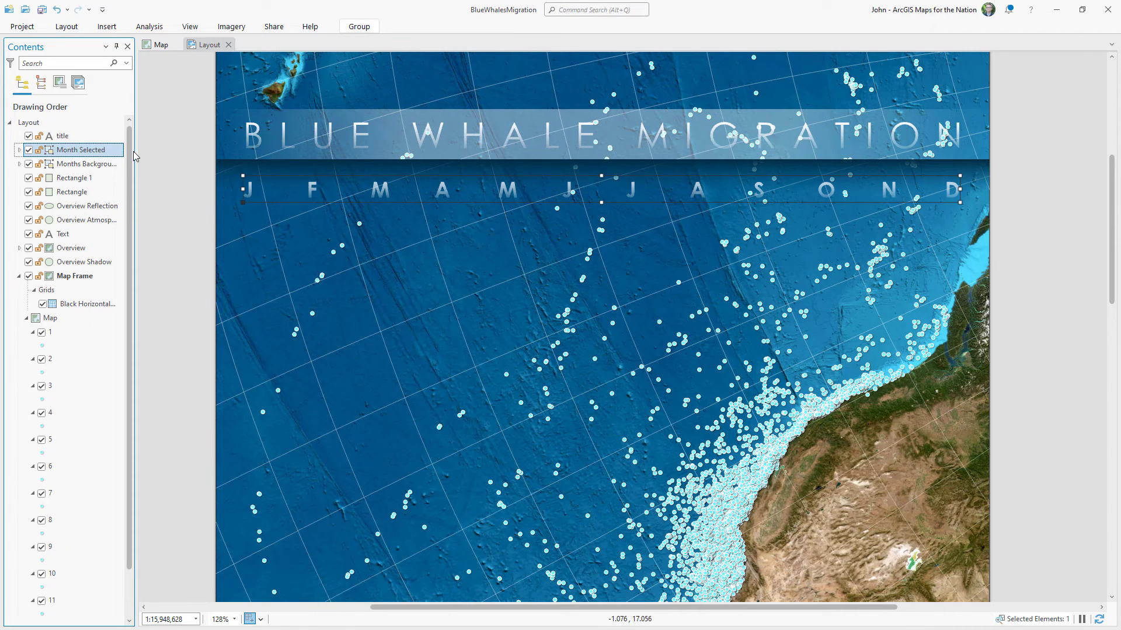
click(20, 151)
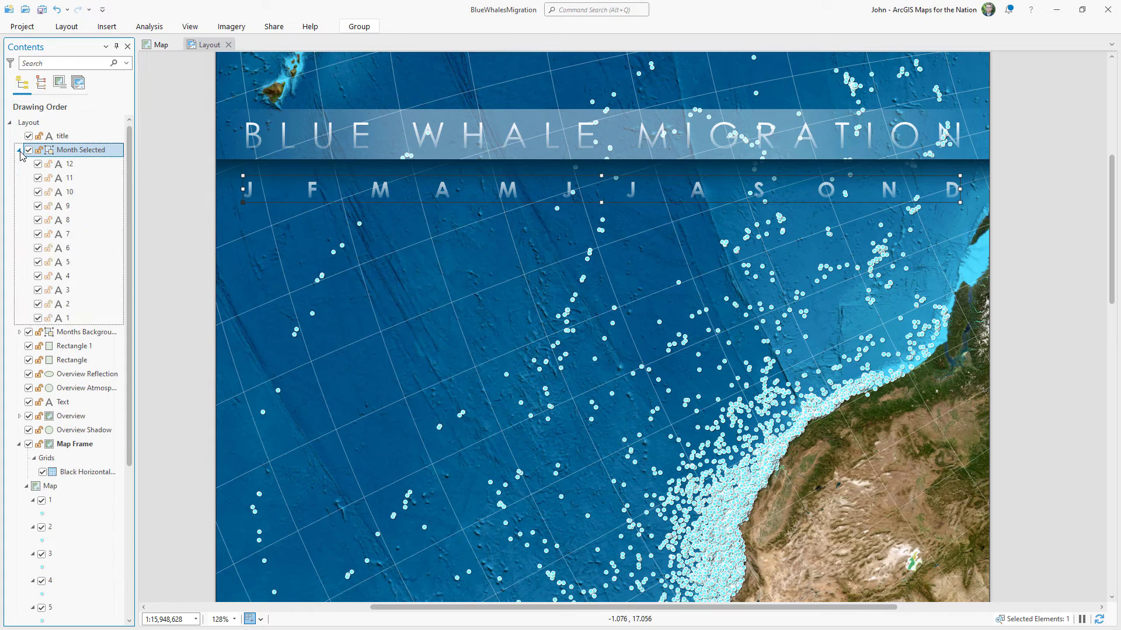
ctrl+click(38, 318)
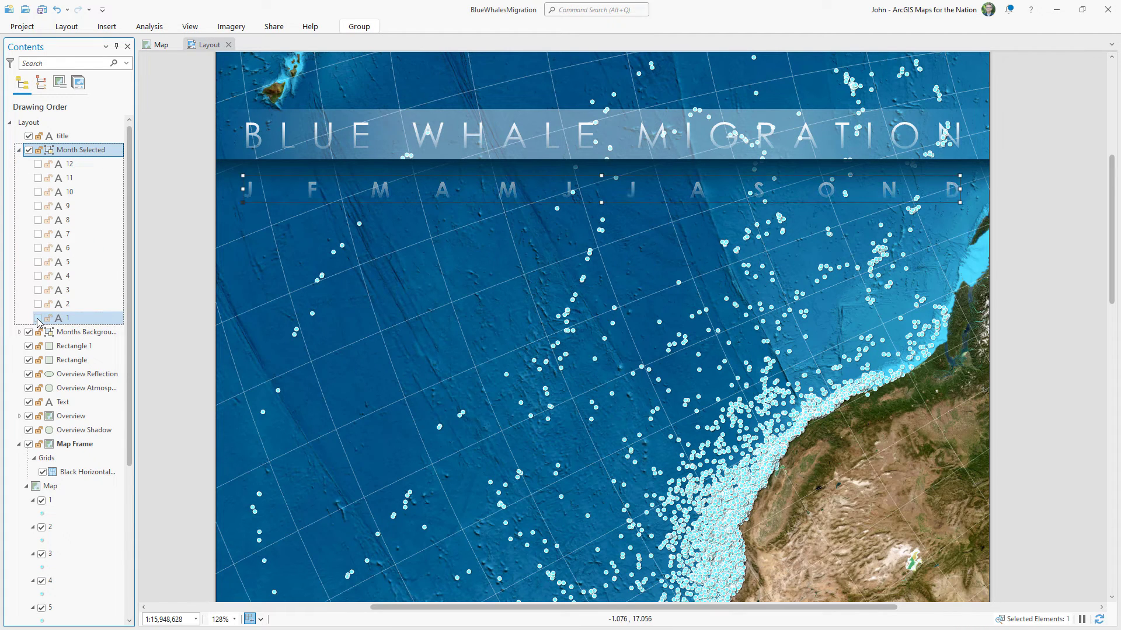
- Set the text colour of all twelve month letter labels to white
click(163, 307)
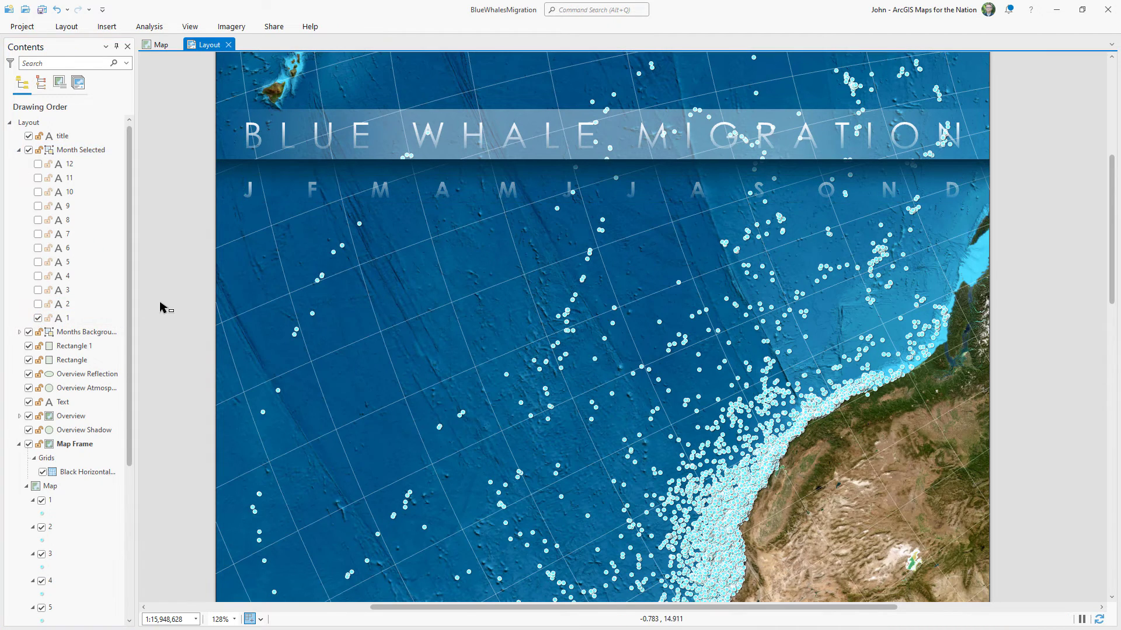
click(87, 318)
shift+click(98, 170)
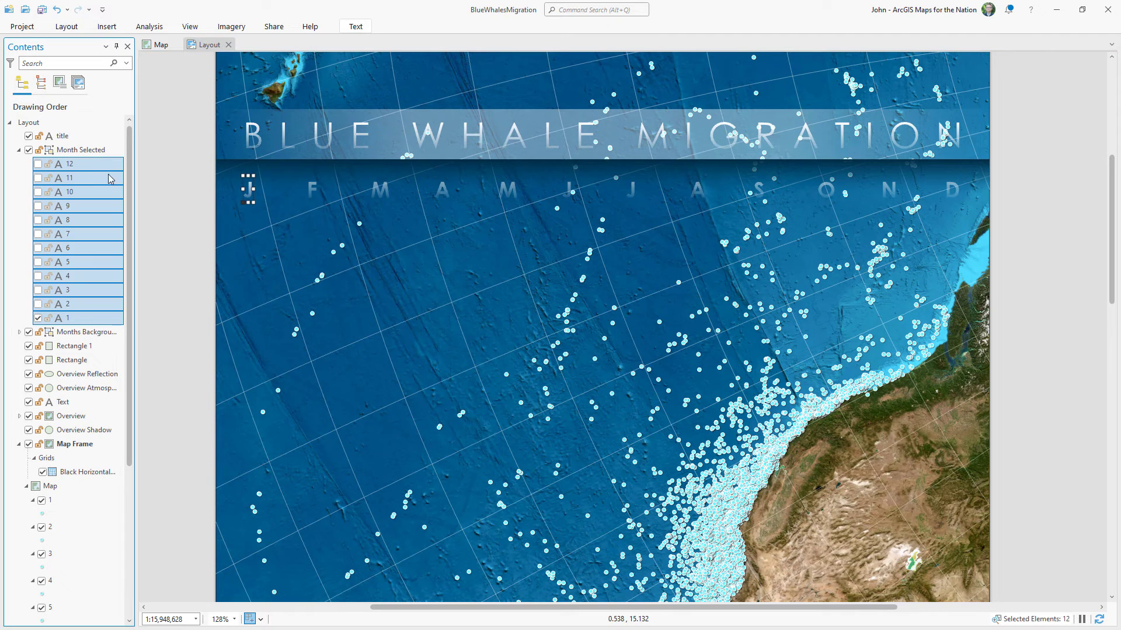
right_click(122, 322)
click(138, 350)
click(935, 266)
click(1027, 394)
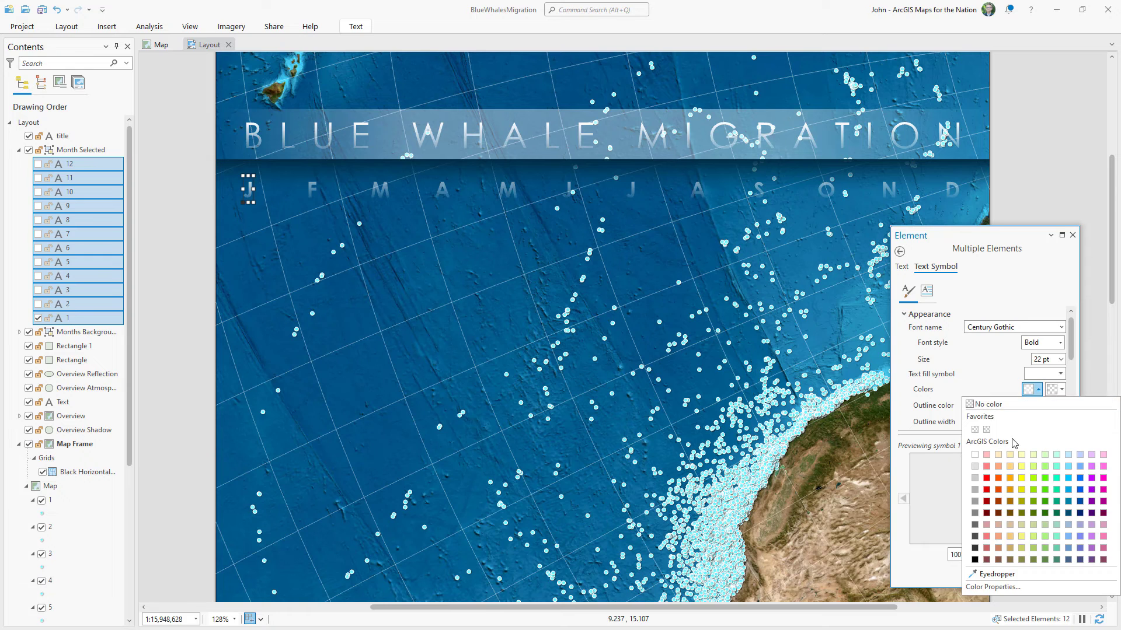
click(974, 459)
click(1015, 572)
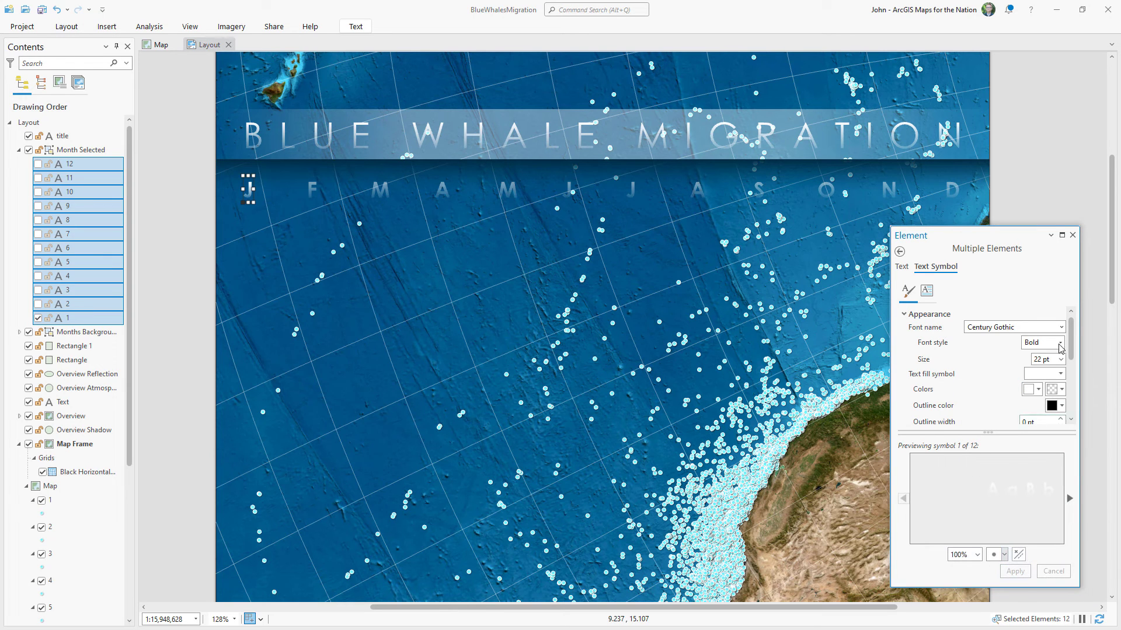
click(1072, 235)
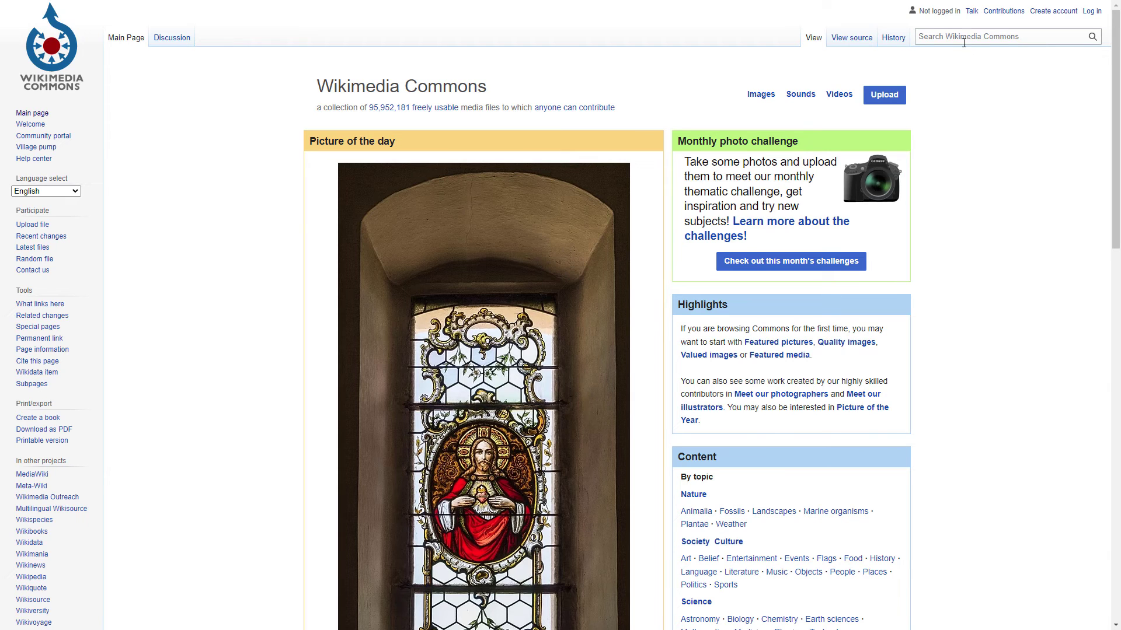
- Search Wikimedia Commons for 'blue whale'
click(965, 38)
text(blue whale)
key(Return)
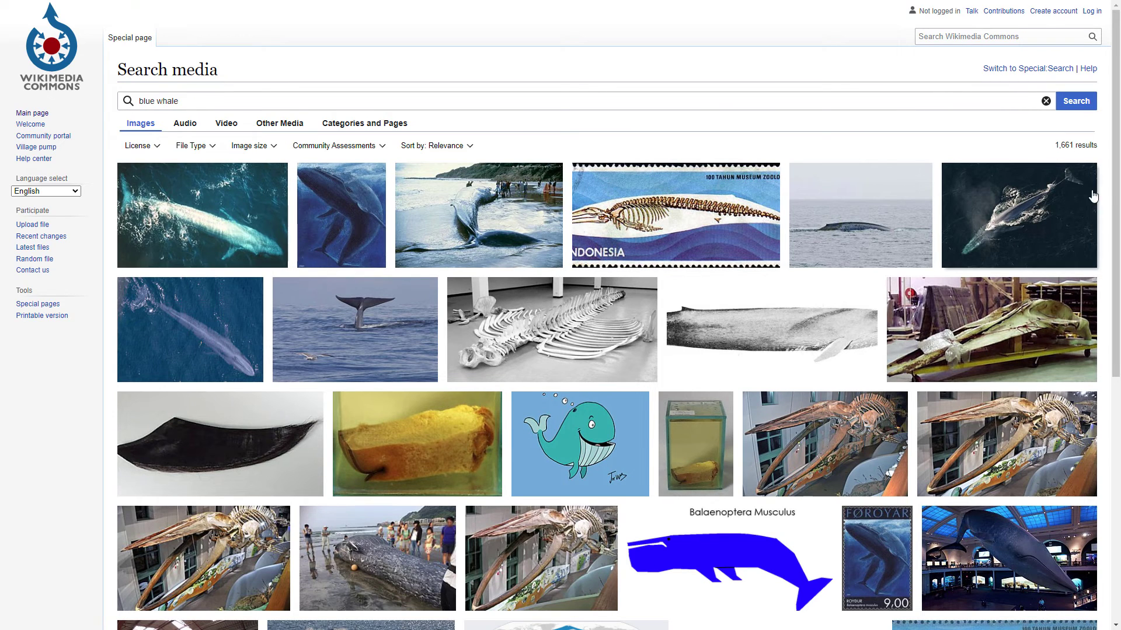
- Open Blue-Whale-0009.jpg, confirm its CC BY 2.0 licence, and copy the image
drag(1118, 196, 1119, 312)
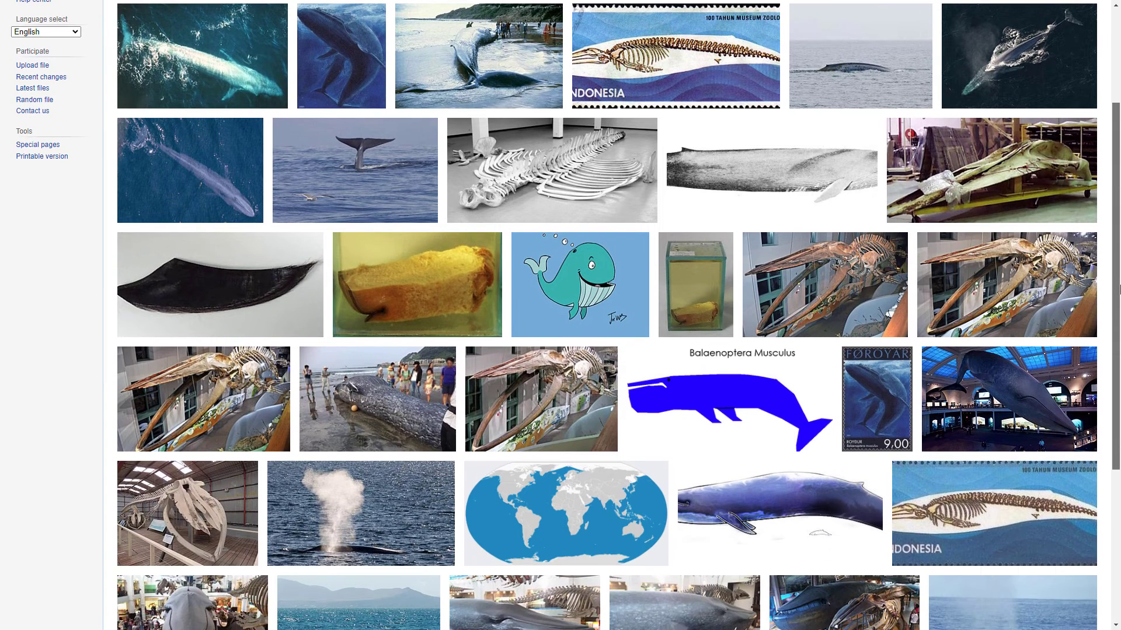
click(1014, 385)
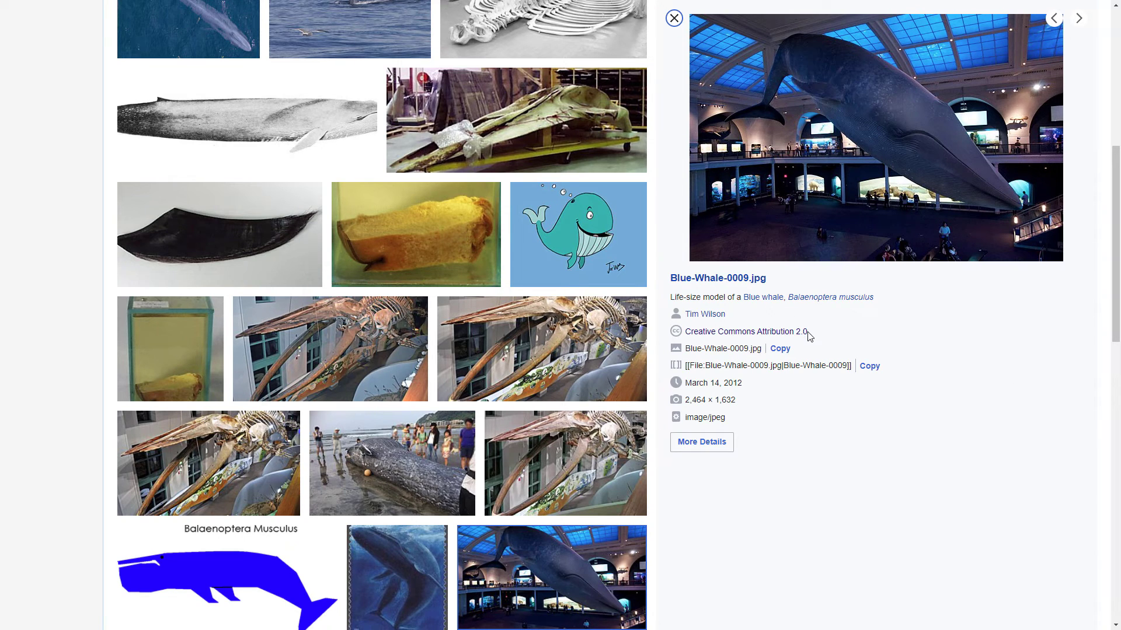
drag(809, 335, 686, 331)
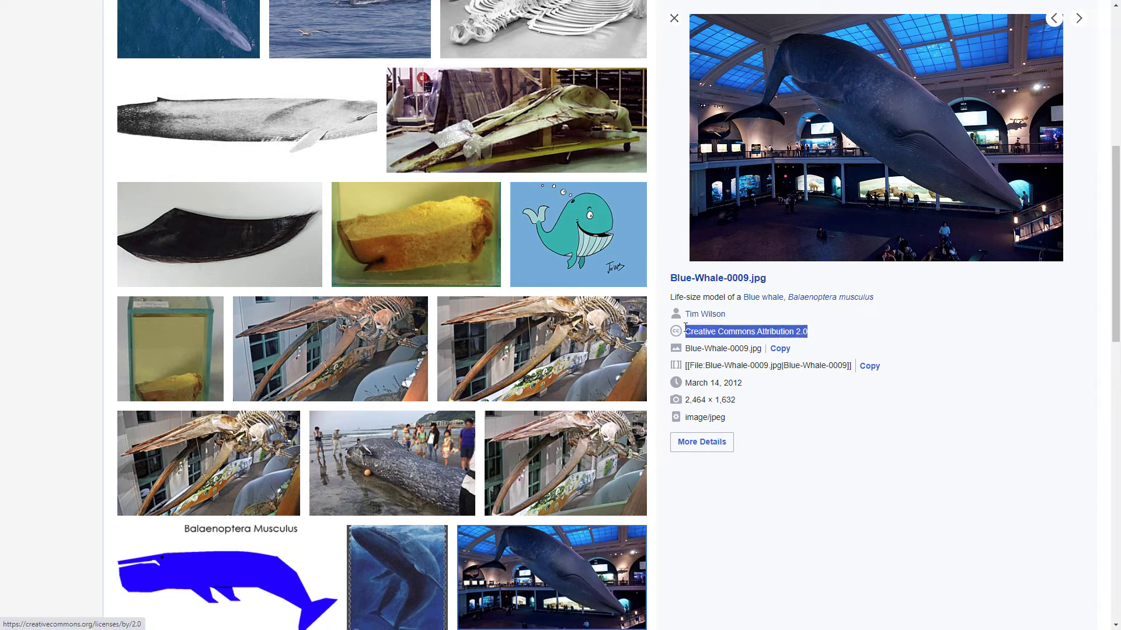
click(814, 498)
right_click(872, 169)
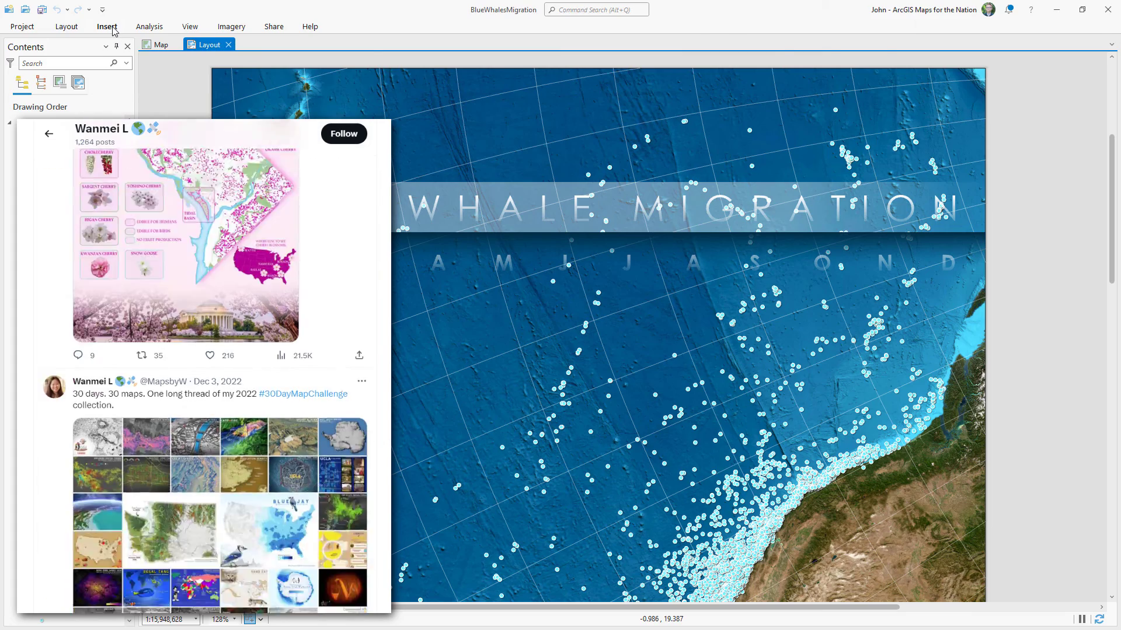
- Insert the whale picture as a graphic placed over the title band
click(107, 27)
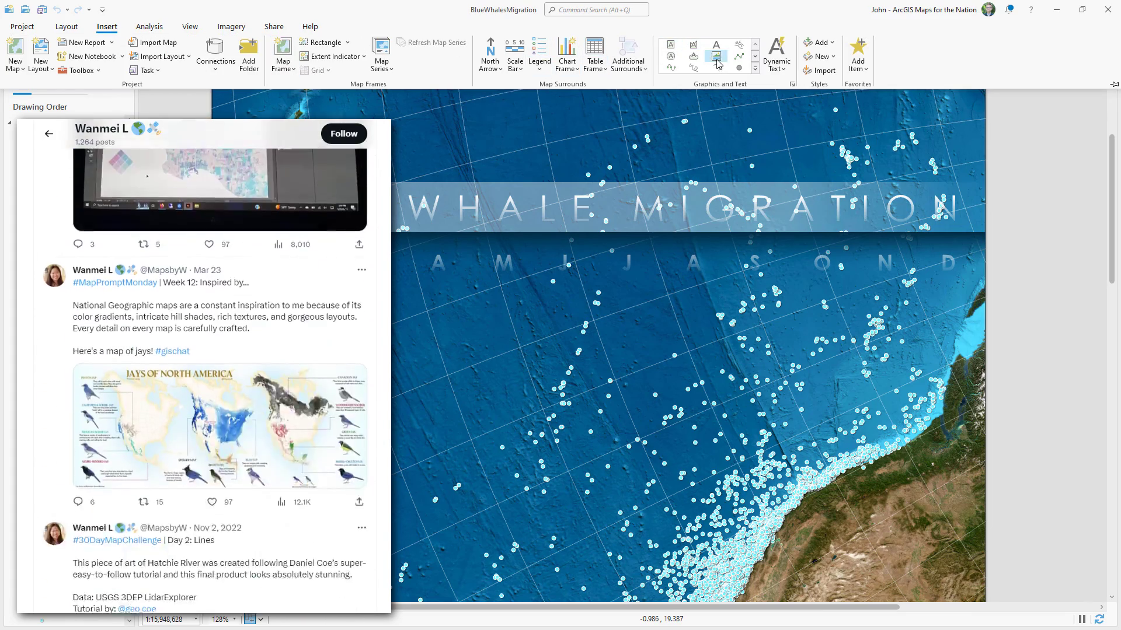
click(717, 56)
mouse_move(568, 181)
mouse_down()
mouse_move(729, 276)
mouse_move(694, 236)
mouse_move(621, 196)
mouse_up()
key(Return)
scroll(621, 196, up, 3)
- Draw a small rectangle over the whale's tail with a semi-transparent steel-blue fill
click(107, 26)
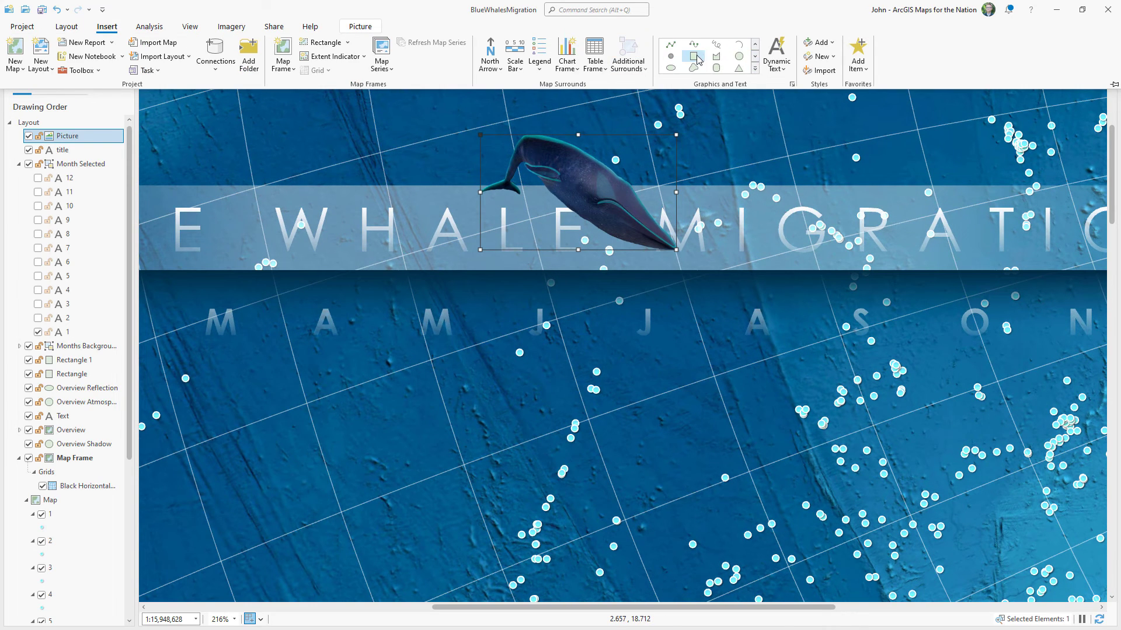
click(697, 55)
drag(476, 186, 521, 201)
click(946, 269)
click(1058, 373)
click(1045, 473)
click(1015, 572)
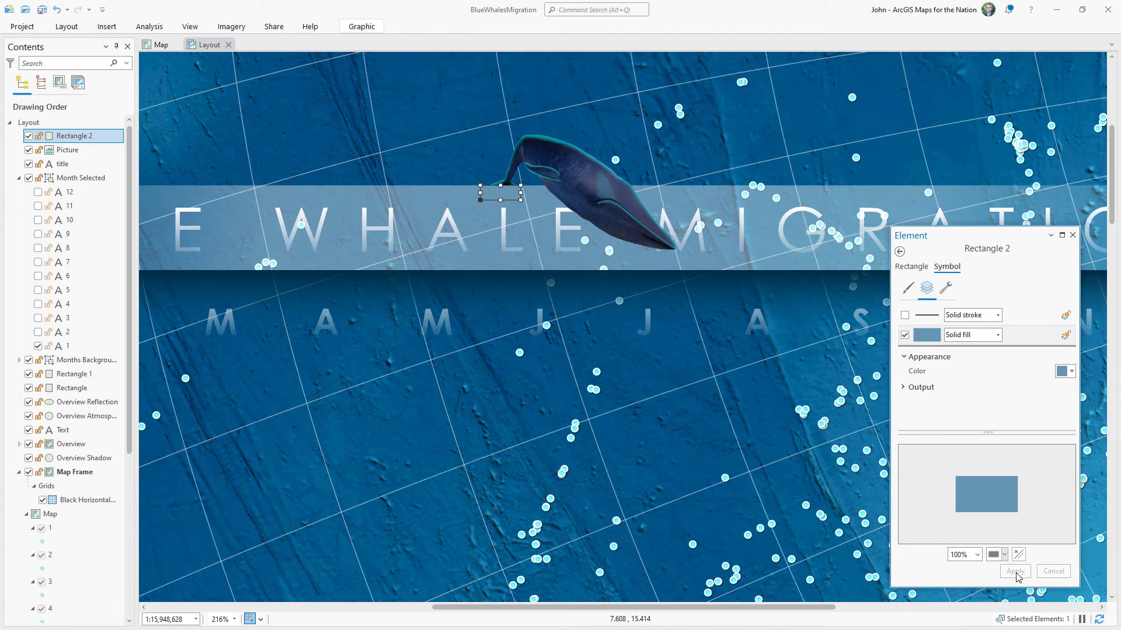
click(1064, 371)
click(992, 571)
click(268, 253)
click(1014, 572)
- Trace a polygon along the whale's belly down to the title band's lower edge
key(Escape)
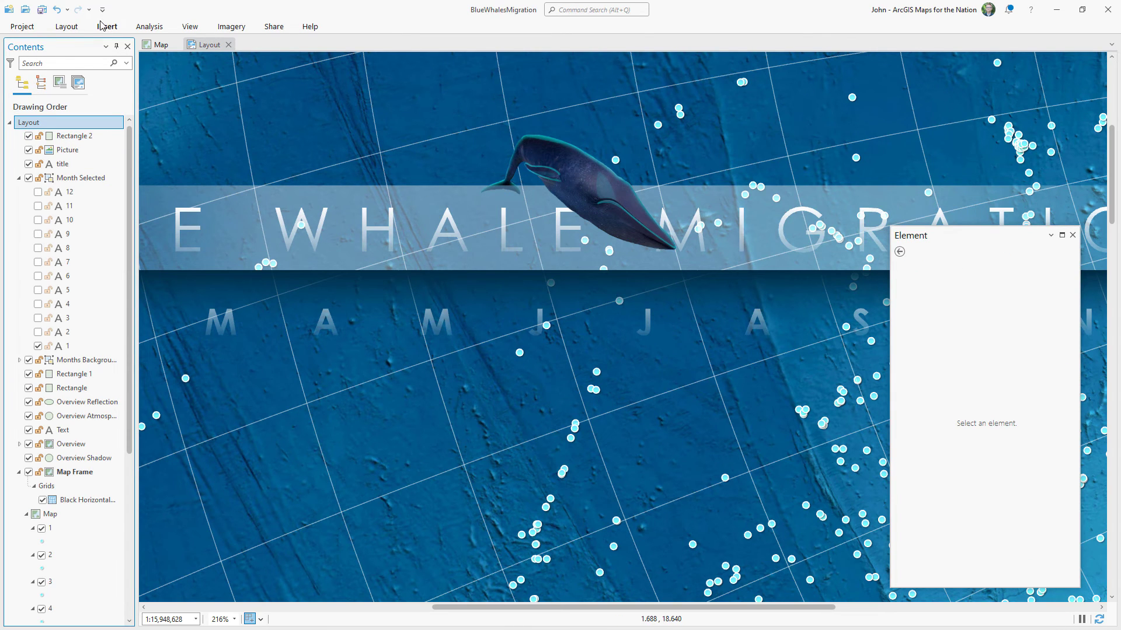
click(102, 28)
click(741, 58)
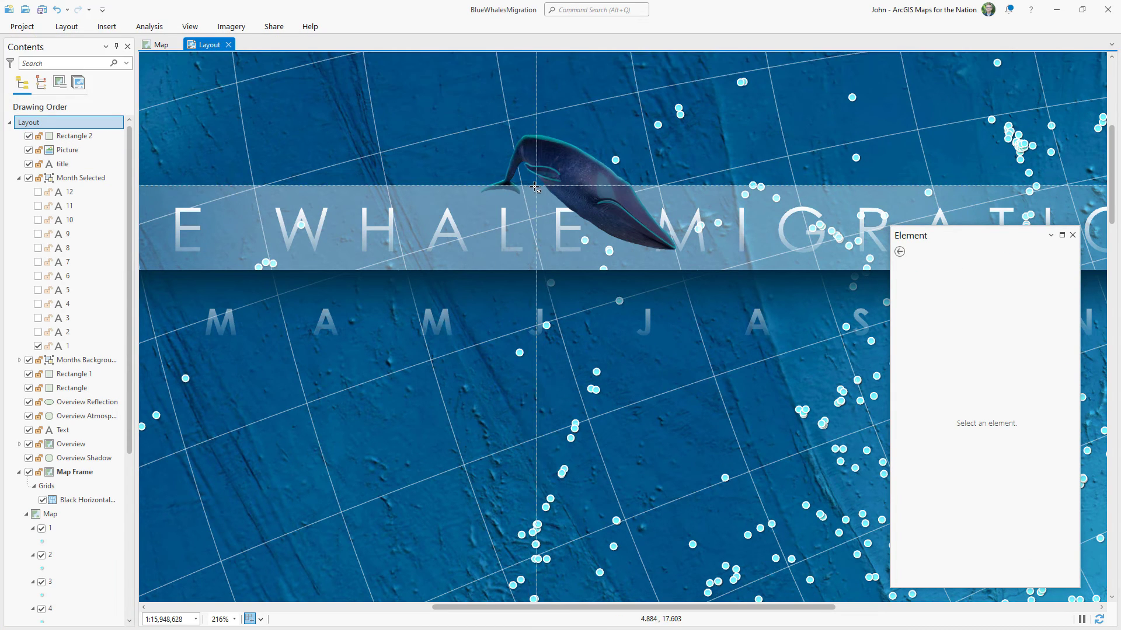
click(536, 185)
click(545, 200)
click(566, 227)
click(578, 241)
click(596, 250)
click(608, 249)
click(627, 250)
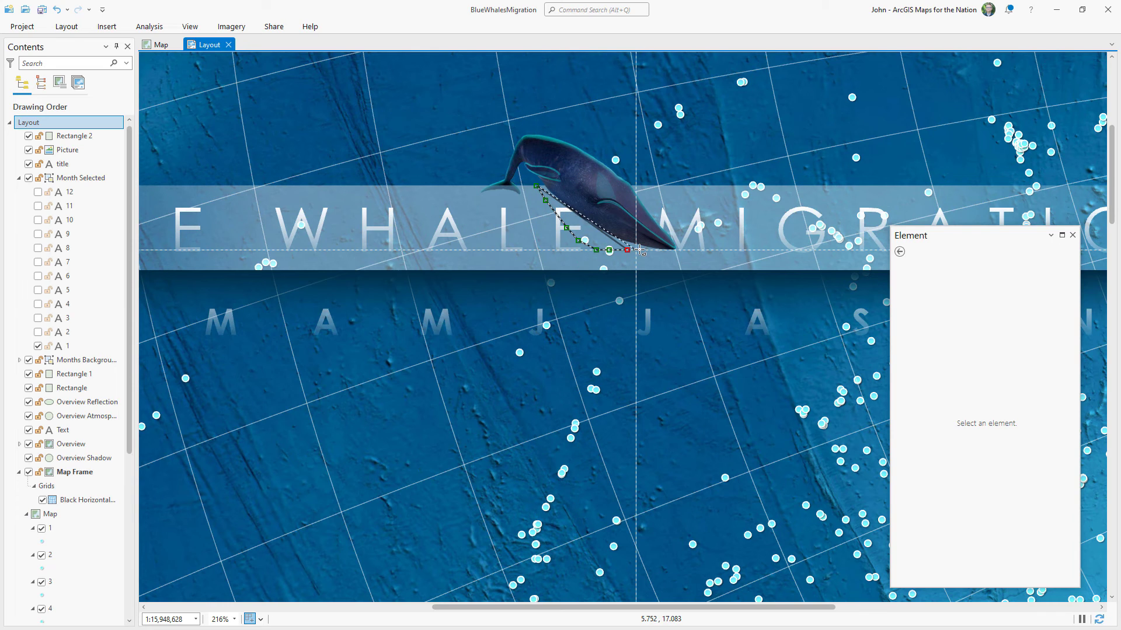
double_click(640, 247)
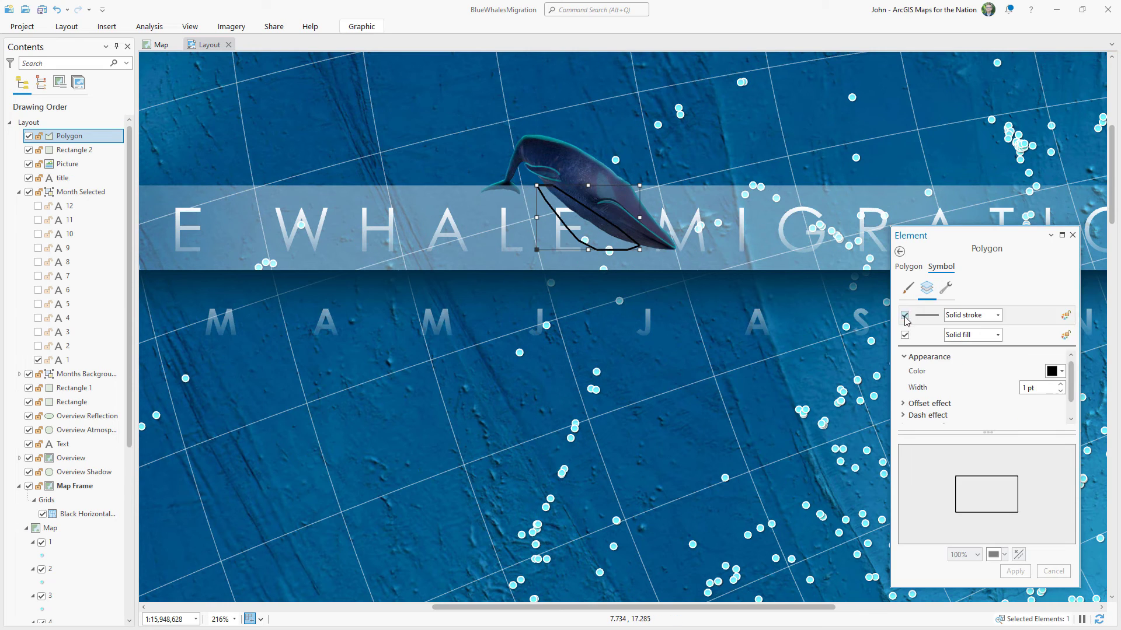
- Remove the polygon's outline and switch its fill to a continuous gradient
click(963, 334)
click(975, 370)
scroll(1056, 387, down, 1)
click(1062, 384)
click(1051, 397)
scroll(1050, 388, up, 2)
- Run the gradient from dark blue to transparent and move the Polygon beneath the picture
click(1039, 389)
click(1068, 512)
click(1060, 389)
click(992, 586)
click(262, 248)
click(1015, 572)
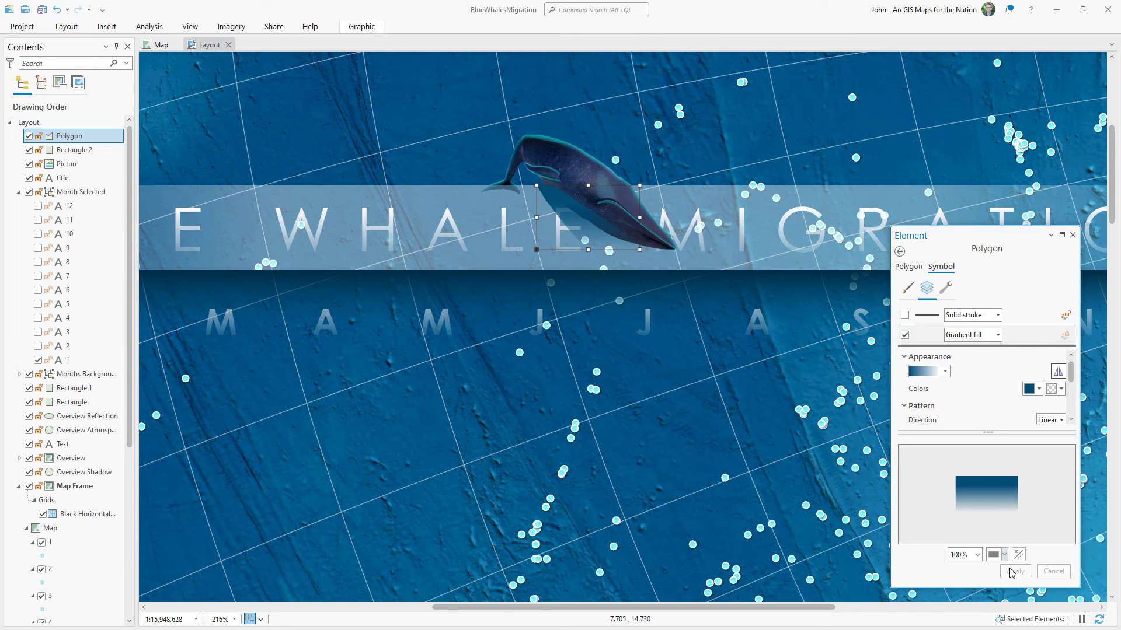
click(1032, 389)
click(262, 247)
click(1014, 571)
drag(88, 135, 95, 173)
- Delete the blank lines in the Citations text and stretch it along the page's top edge
click(61, 445)
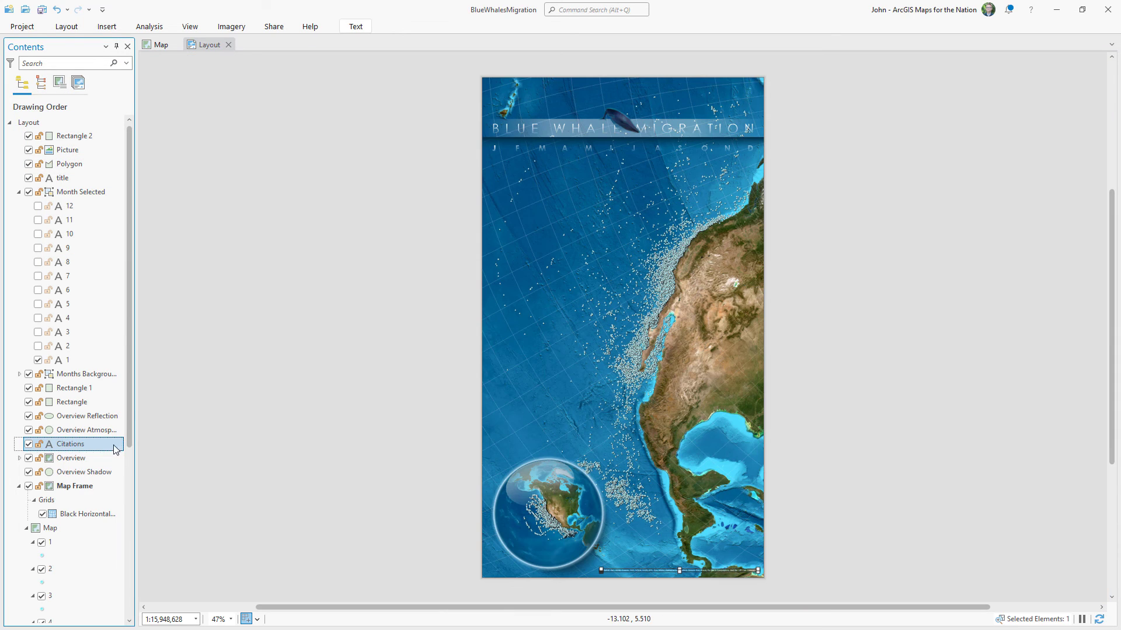
double_click(114, 445)
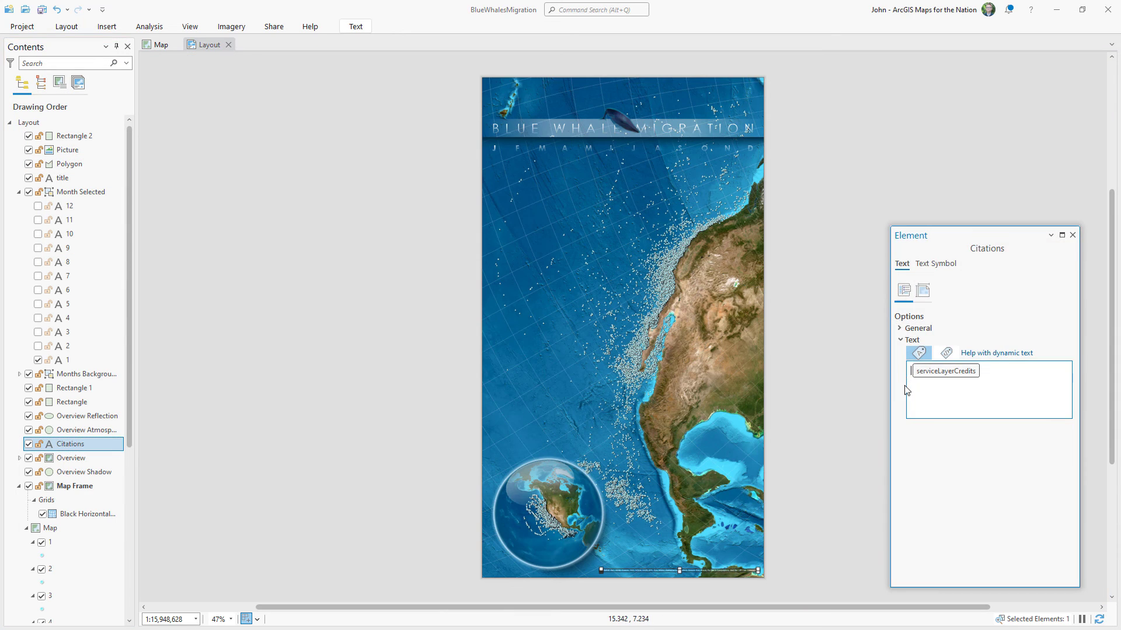
drag(814, 559, 553, 92)
drag(767, 94, 754, 93)
click(911, 384)
key(BackSpace)
click(911, 437)
key(BackSpace)
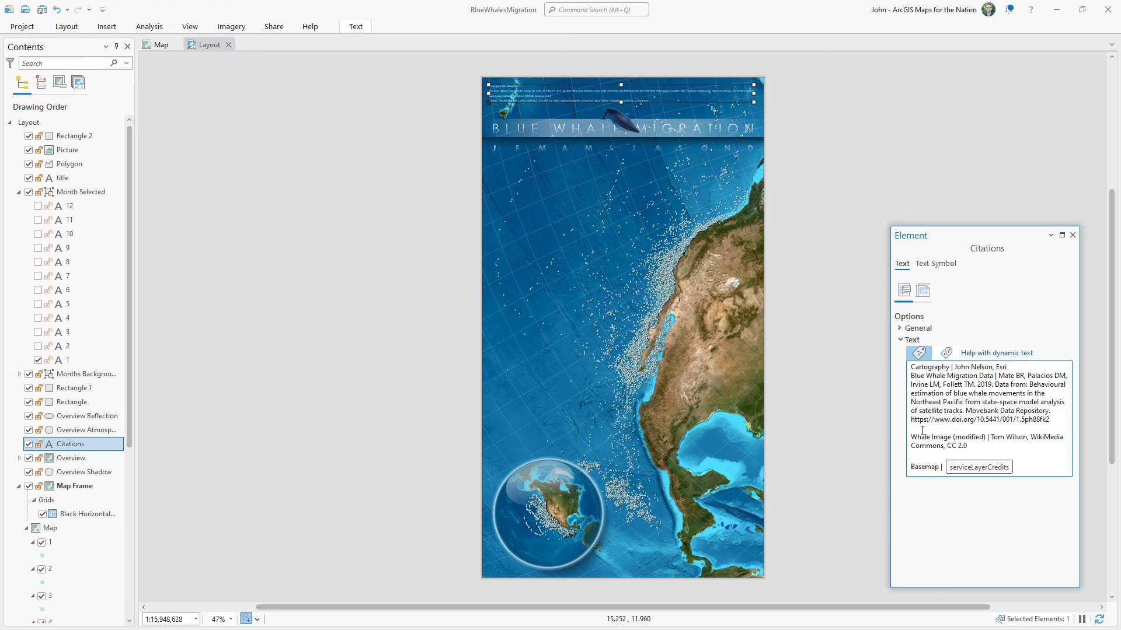
click(912, 458)
key(BackSpace)
drag(516, 98, 514, 86)
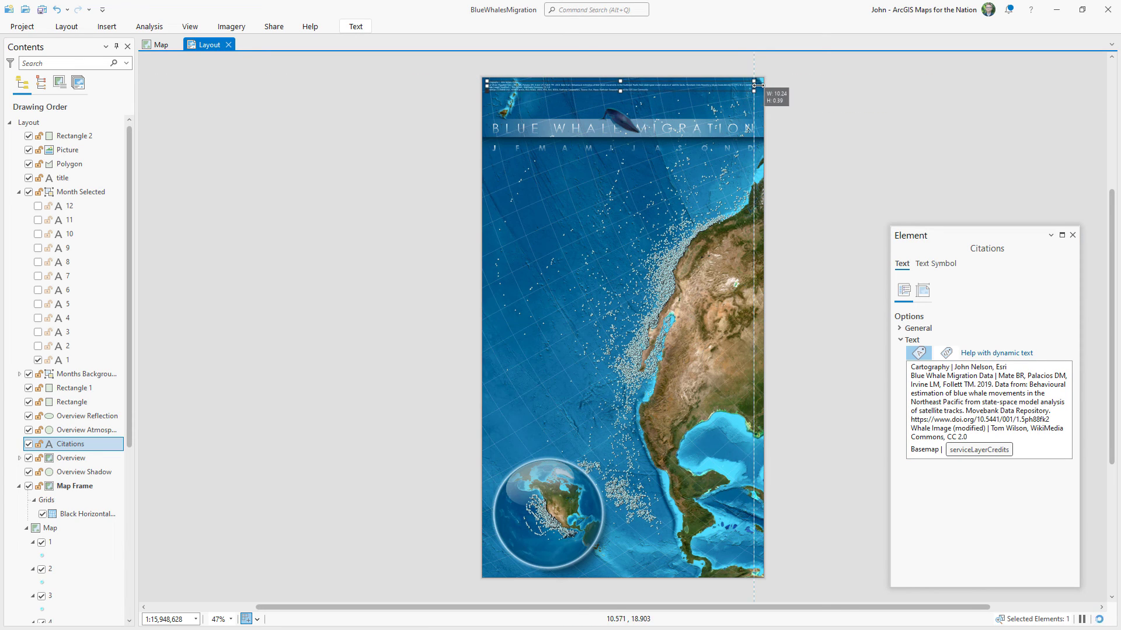
drag(757, 85, 756, 86)
click(798, 404)
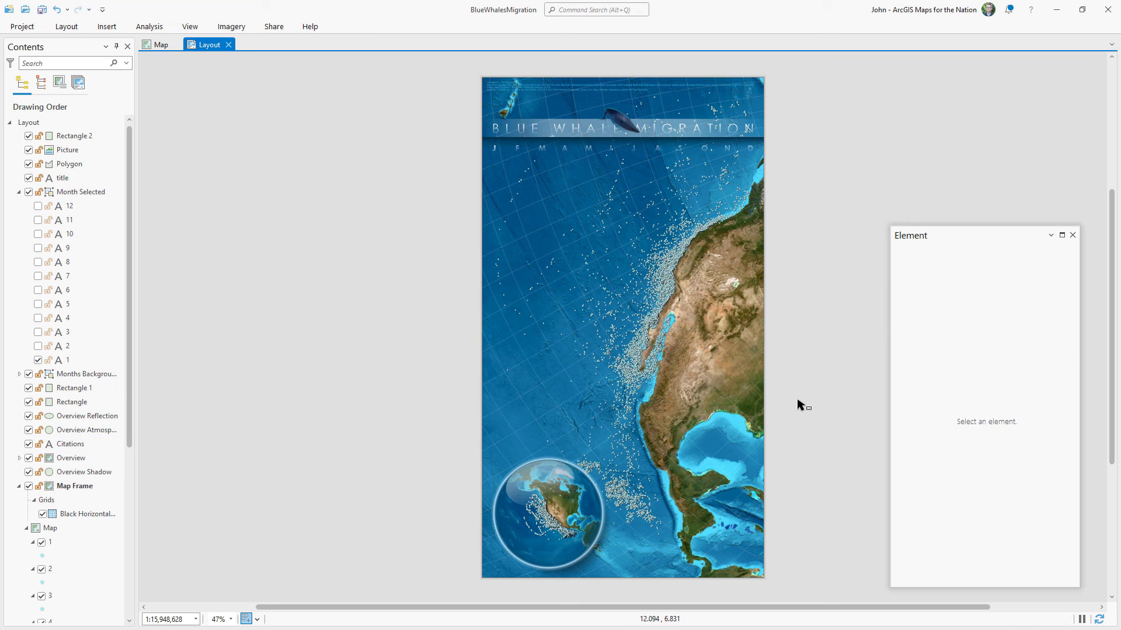
- Show only the month 1 whale sightings layer and open the layout export settings
click(1072, 236)
scroll(135, 422, down, 6)
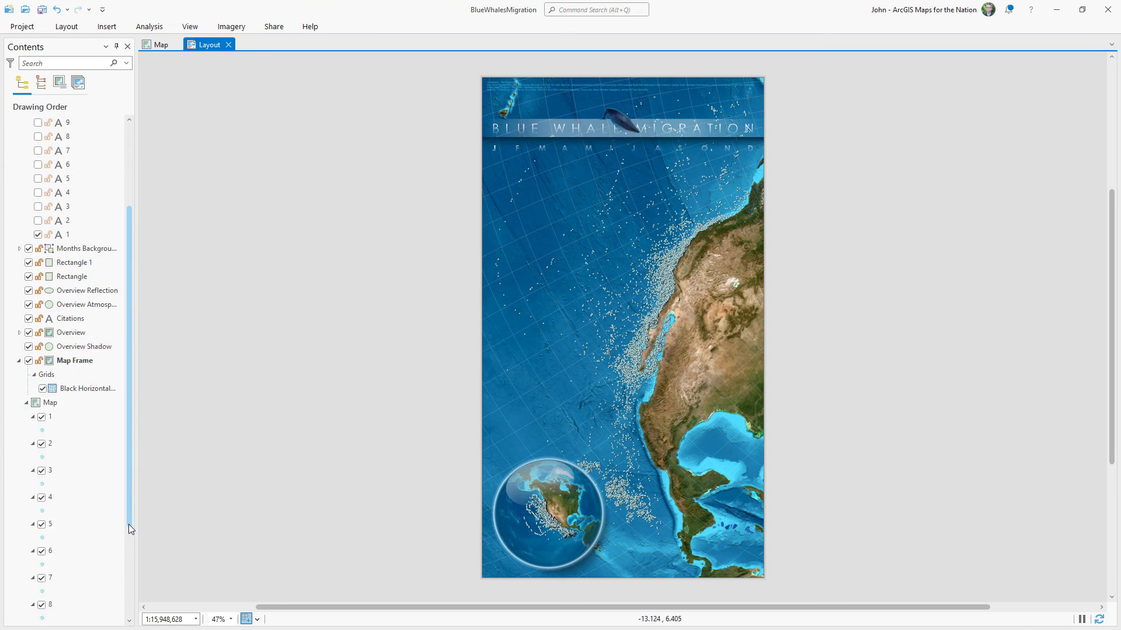
click(42, 284)
ctrl+click(42, 281)
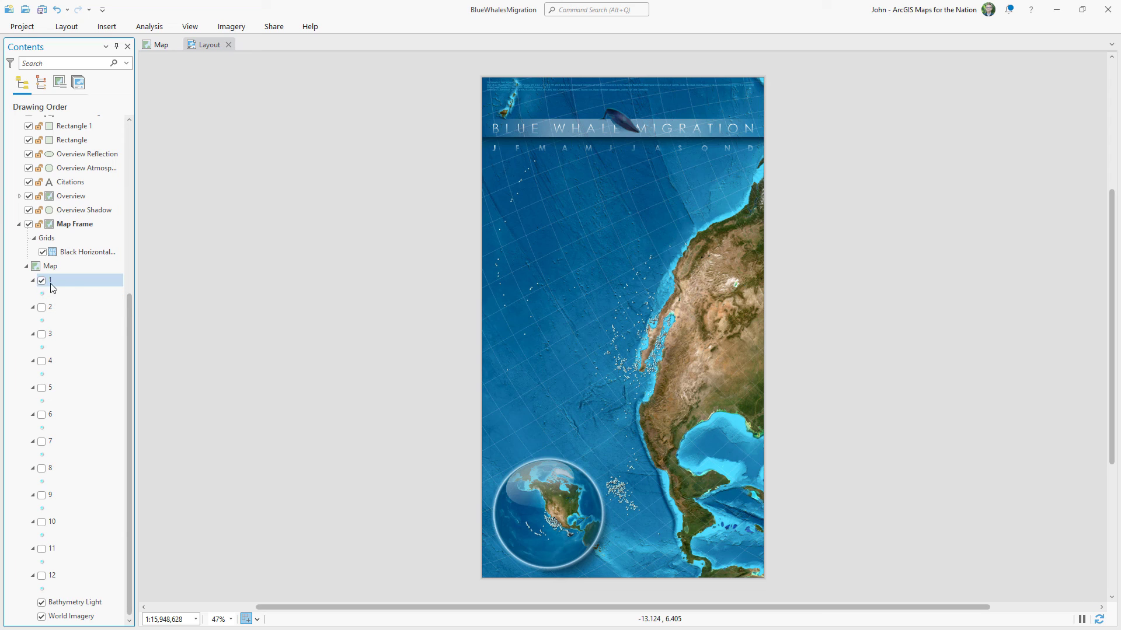
drag(130, 306, 141, 154)
click(82, 328)
click(273, 27)
click(309, 52)
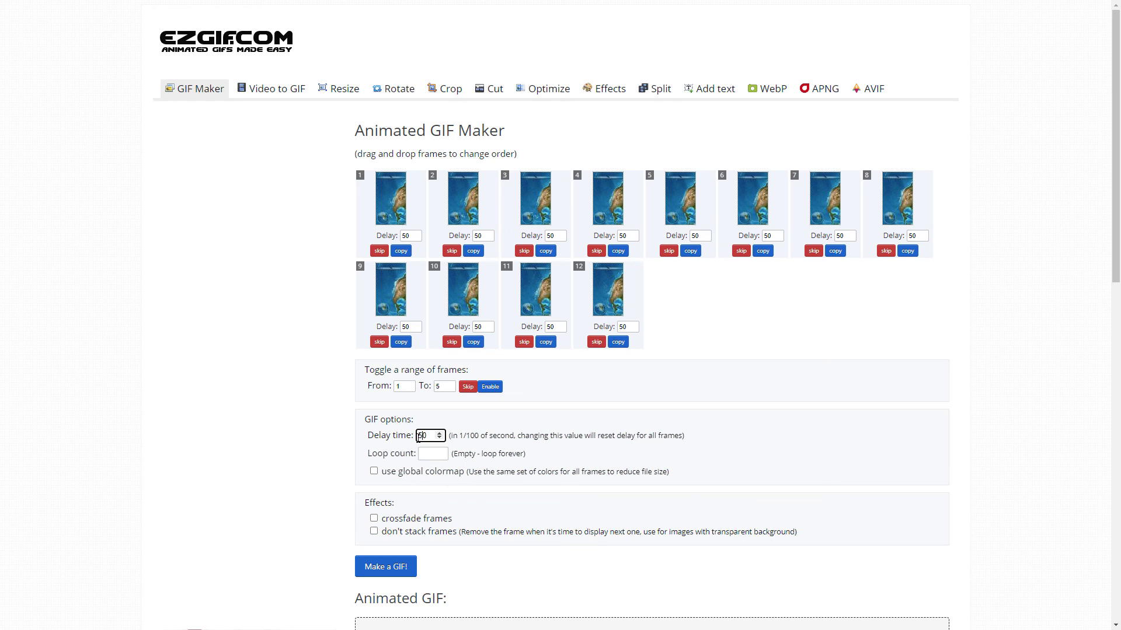
- Enable crossfade frames, copy the finished GIF's address, and open the Video to GIF converter
click(375, 520)
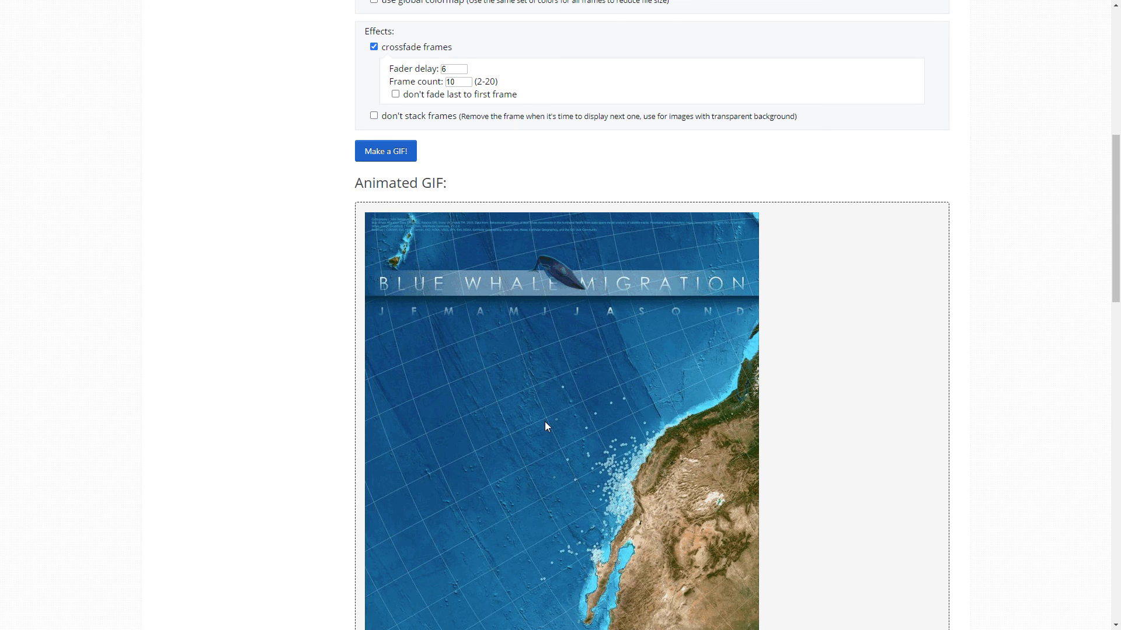
right_click(546, 423)
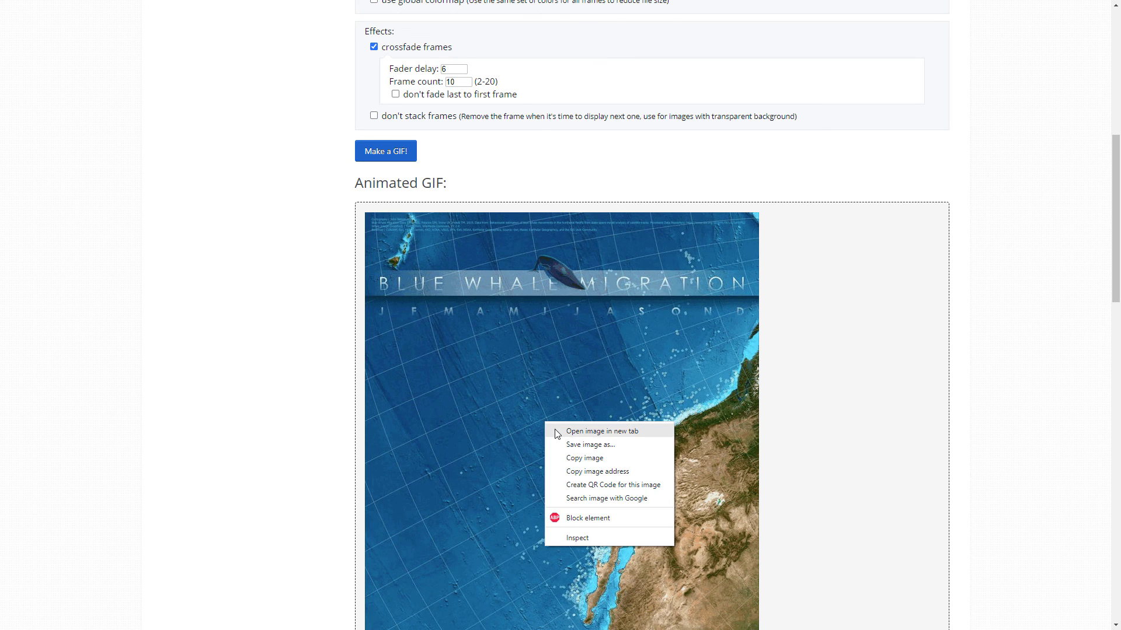
click(596, 471)
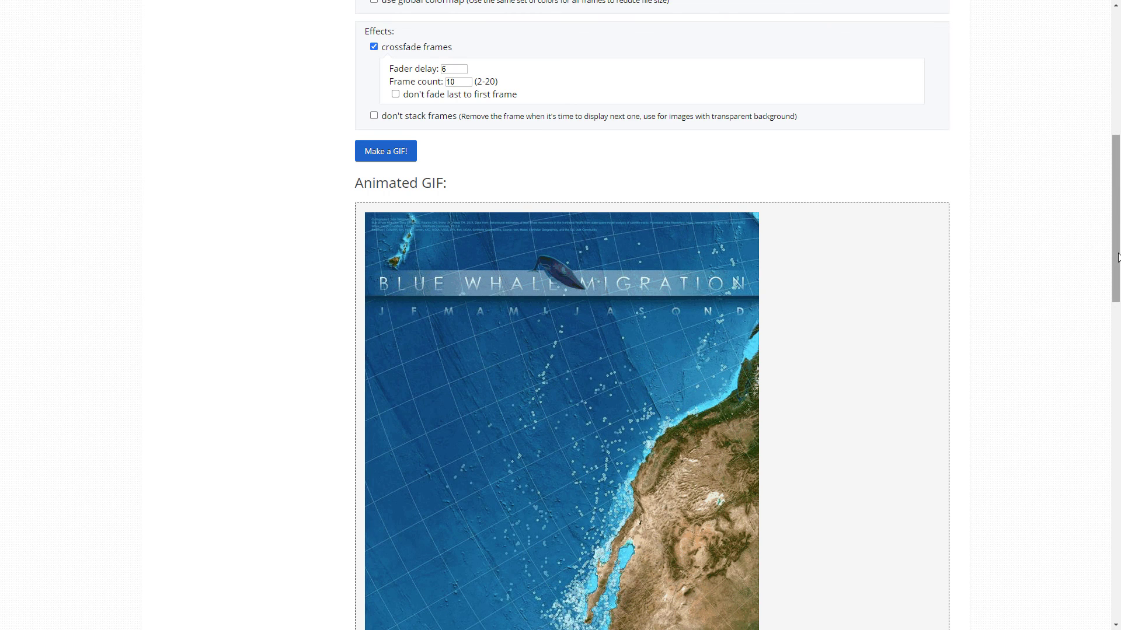
drag(1117, 257, 1117, 130)
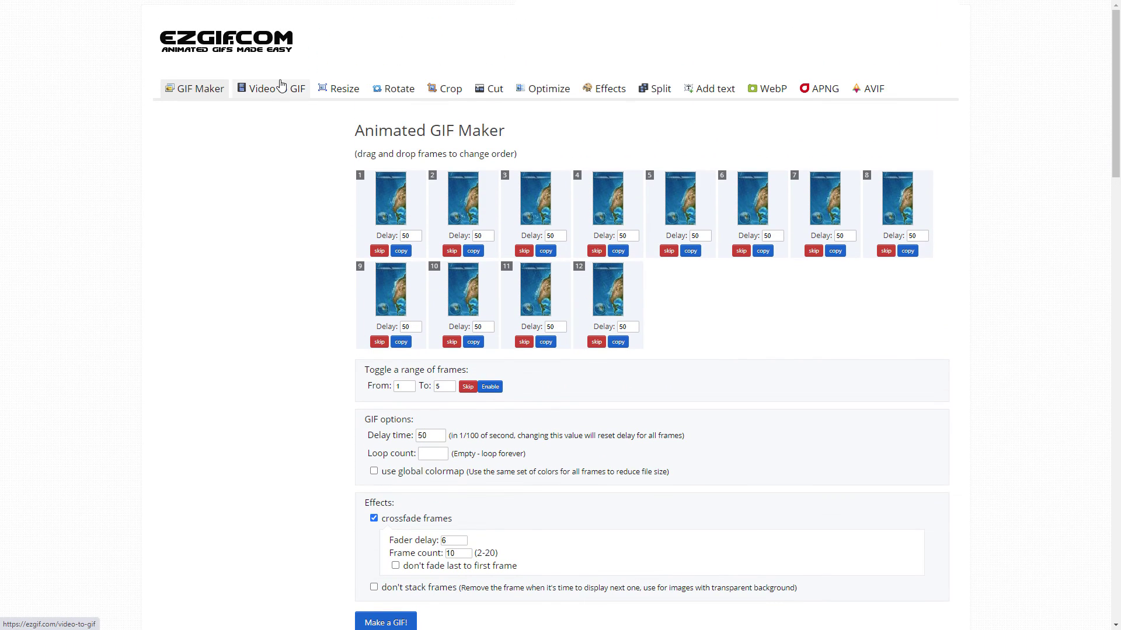
click(280, 87)
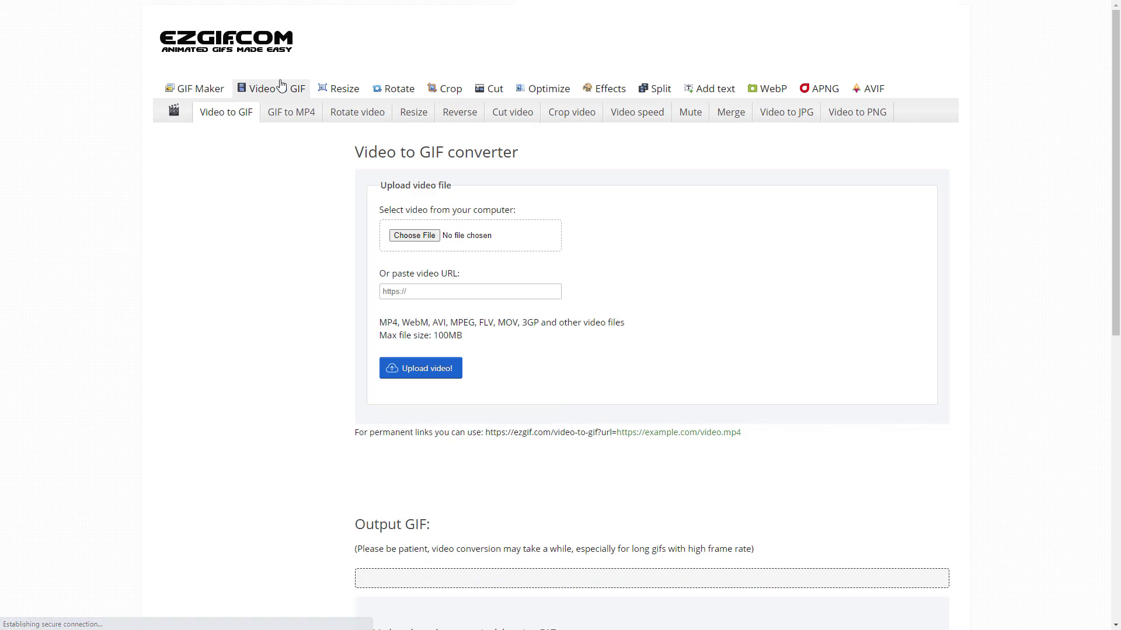